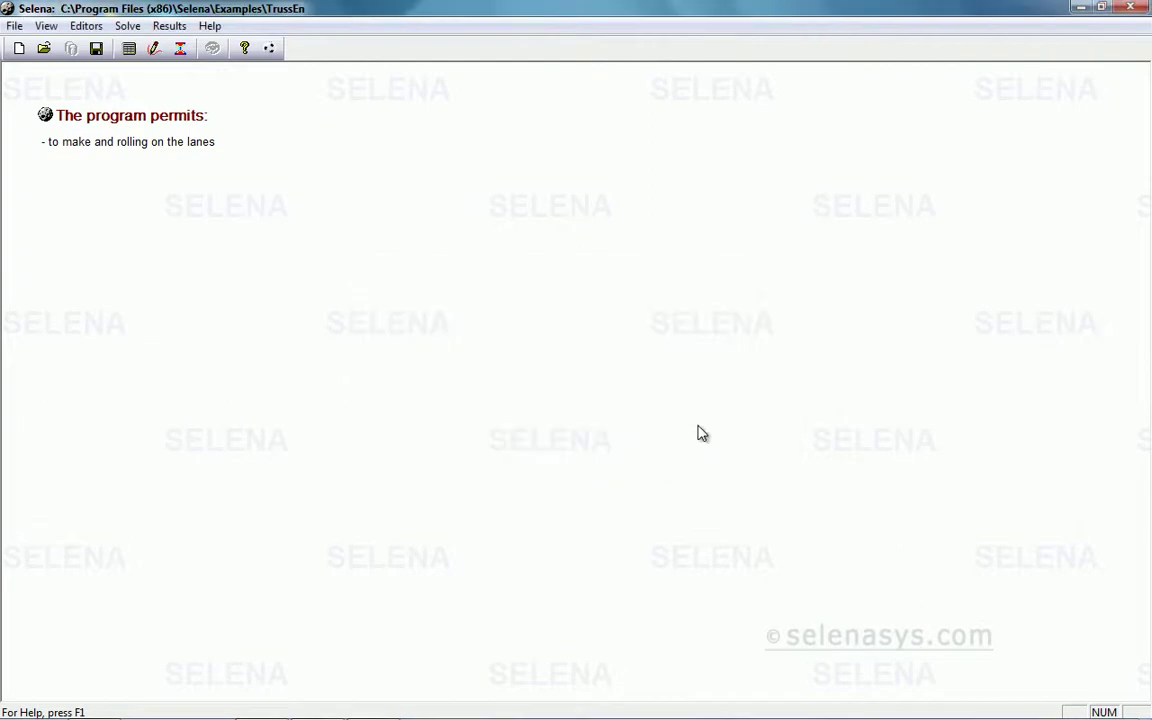
# Step: Open the graphic editor and set the grid step to 0.75
pyautogui.click(151, 48)
pyautogui.click(433, 50)
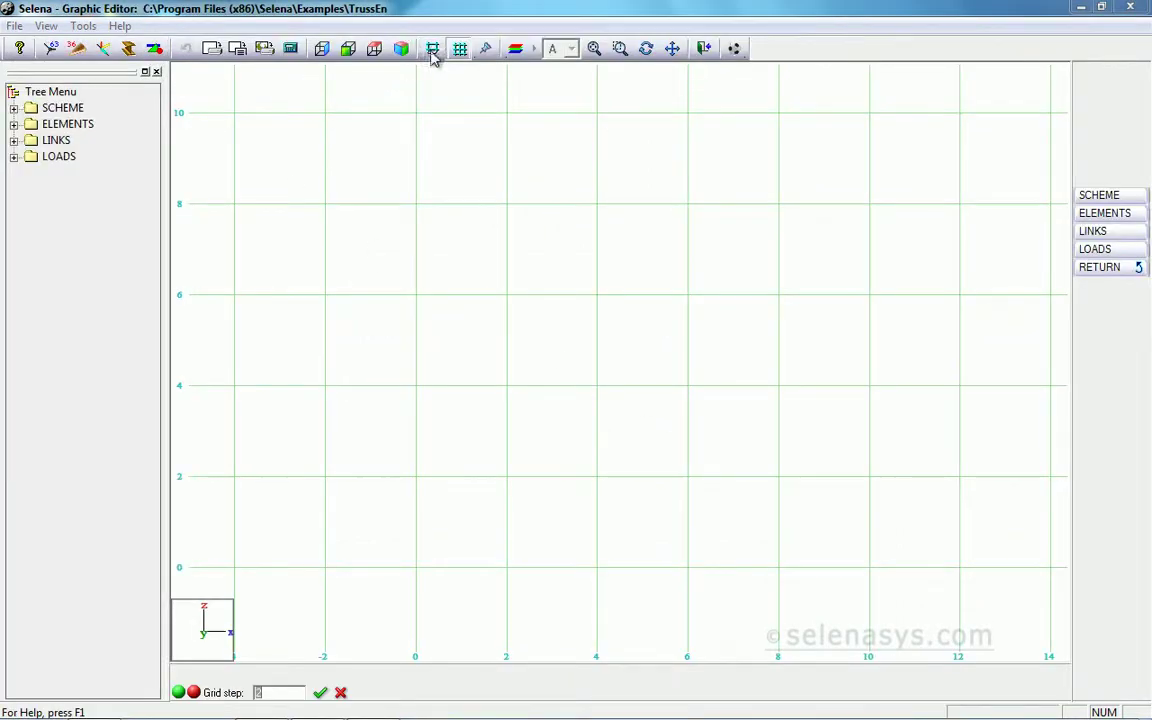
pyautogui.write('0.75')
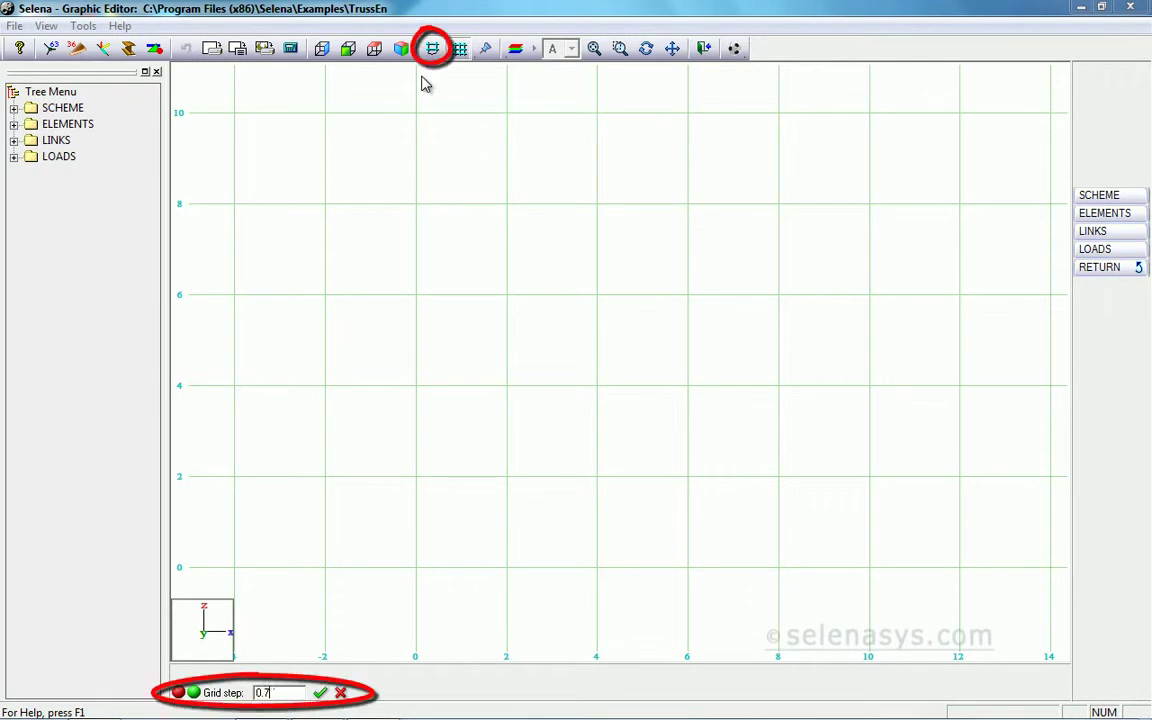
pyautogui.click(320, 692)
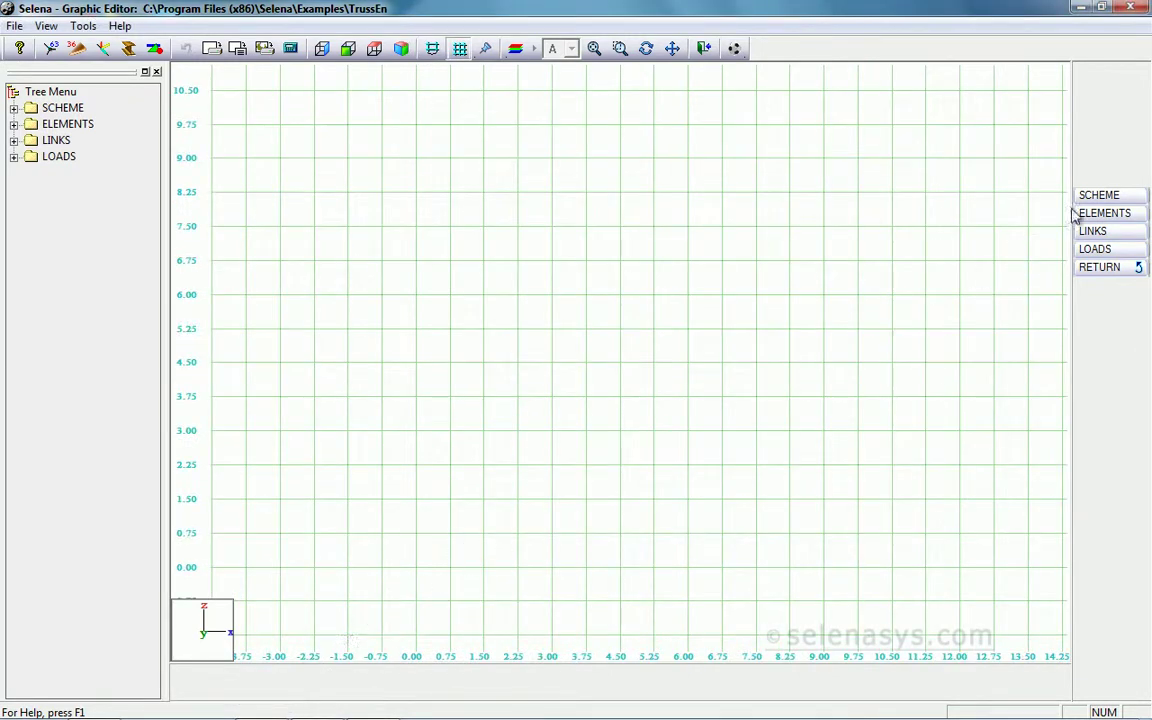
# Step: Draw the closed half-truss outline as a rubber band through X/Z points (0, 0), (6, 0), (6, 1.5) and (0, 0.75)
pyautogui.click(1099, 196)
pyautogui.click(1099, 214)
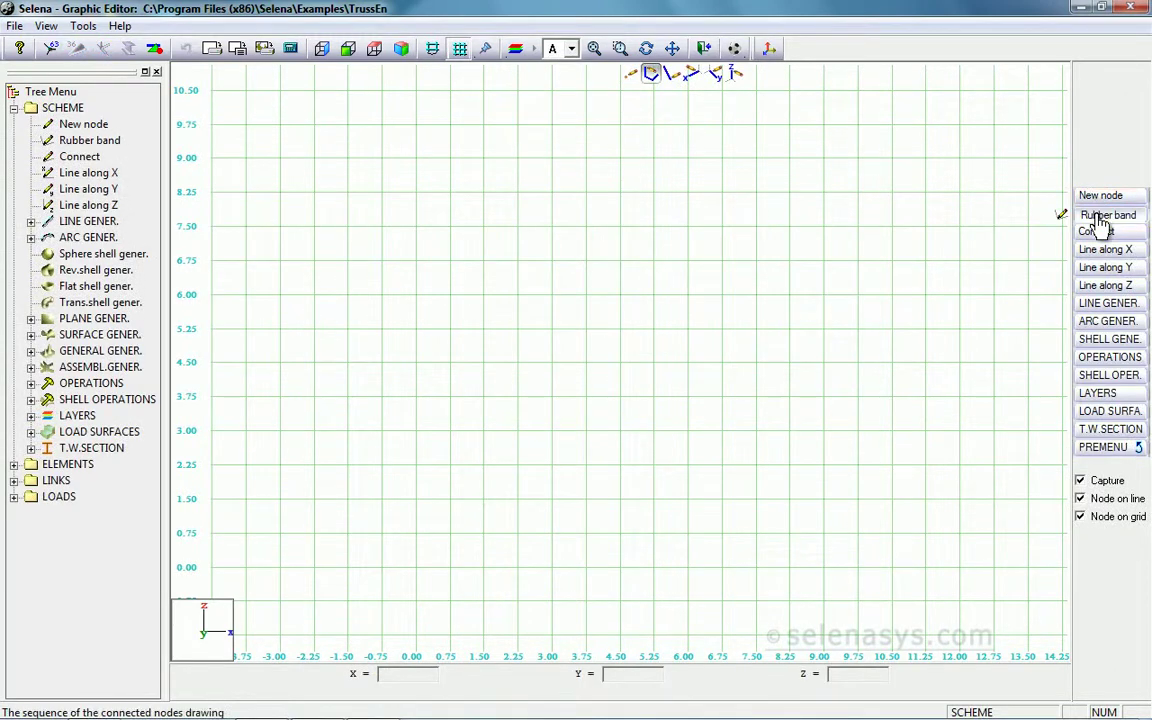
pyautogui.click(416, 567)
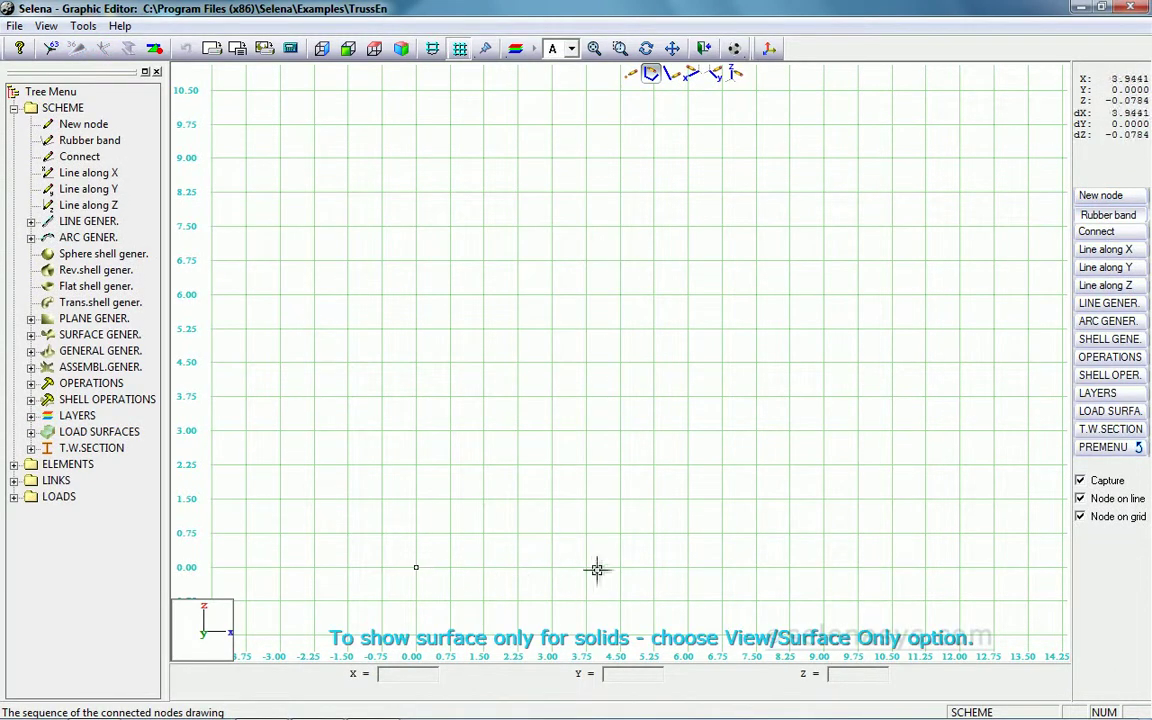
pyautogui.click(686, 567)
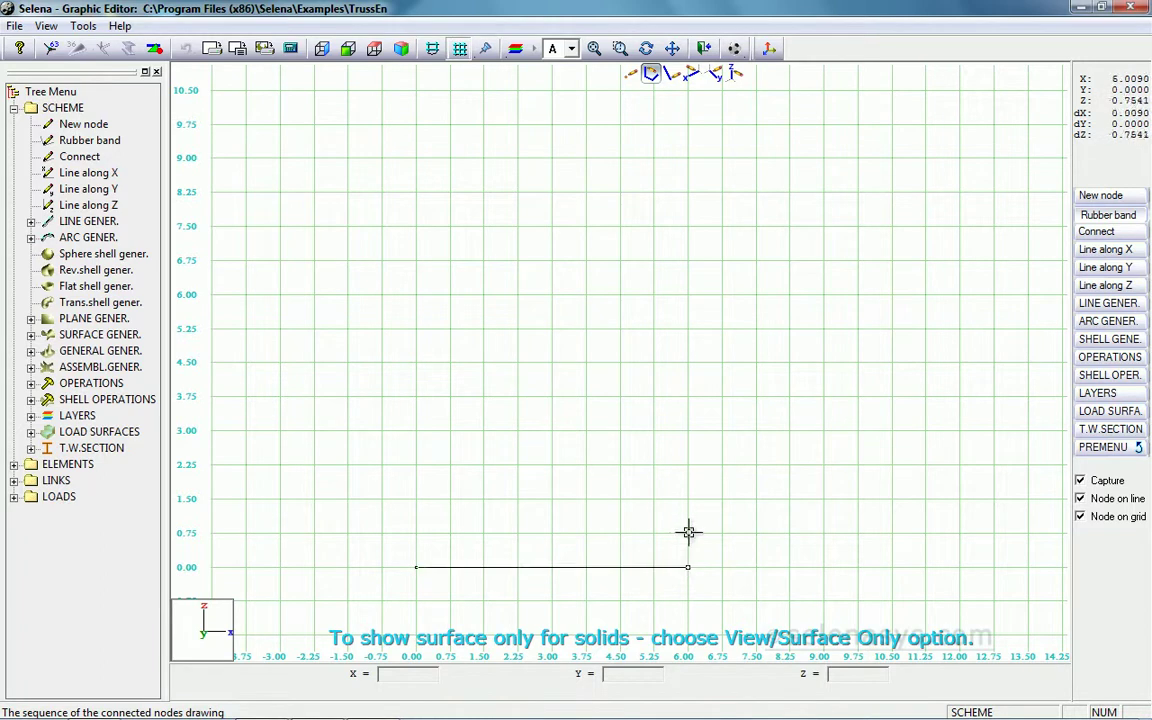
pyautogui.click(687, 499)
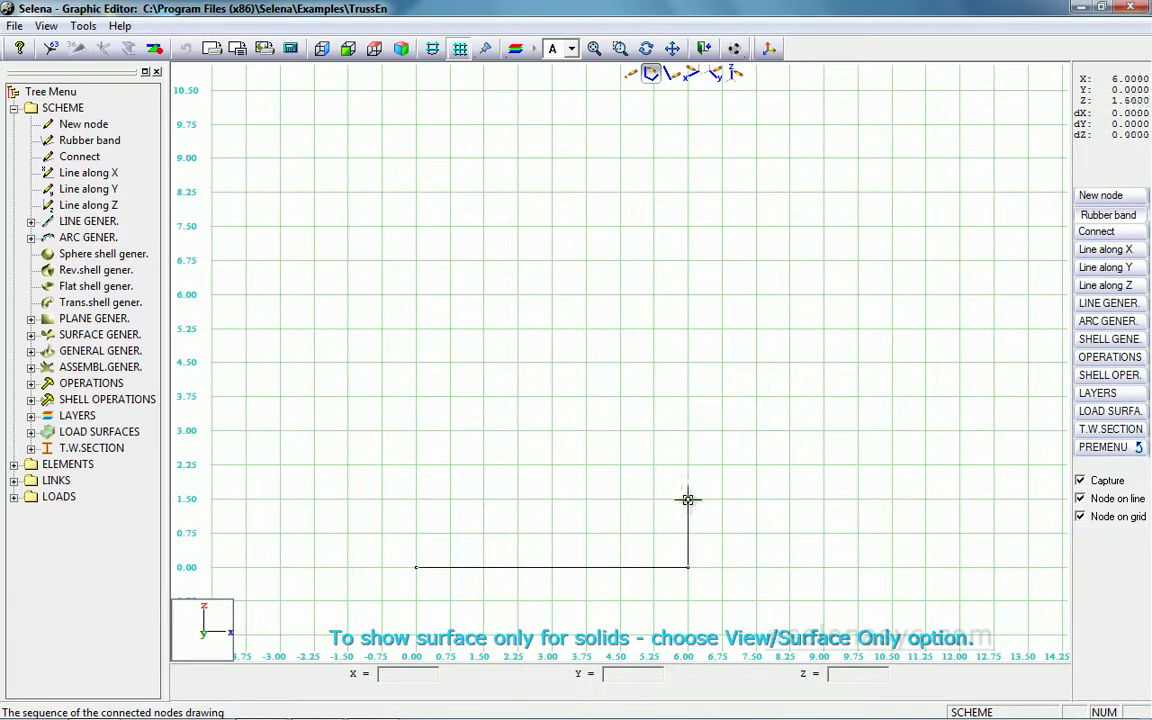
pyautogui.click(416, 533)
pyautogui.click(413, 567)
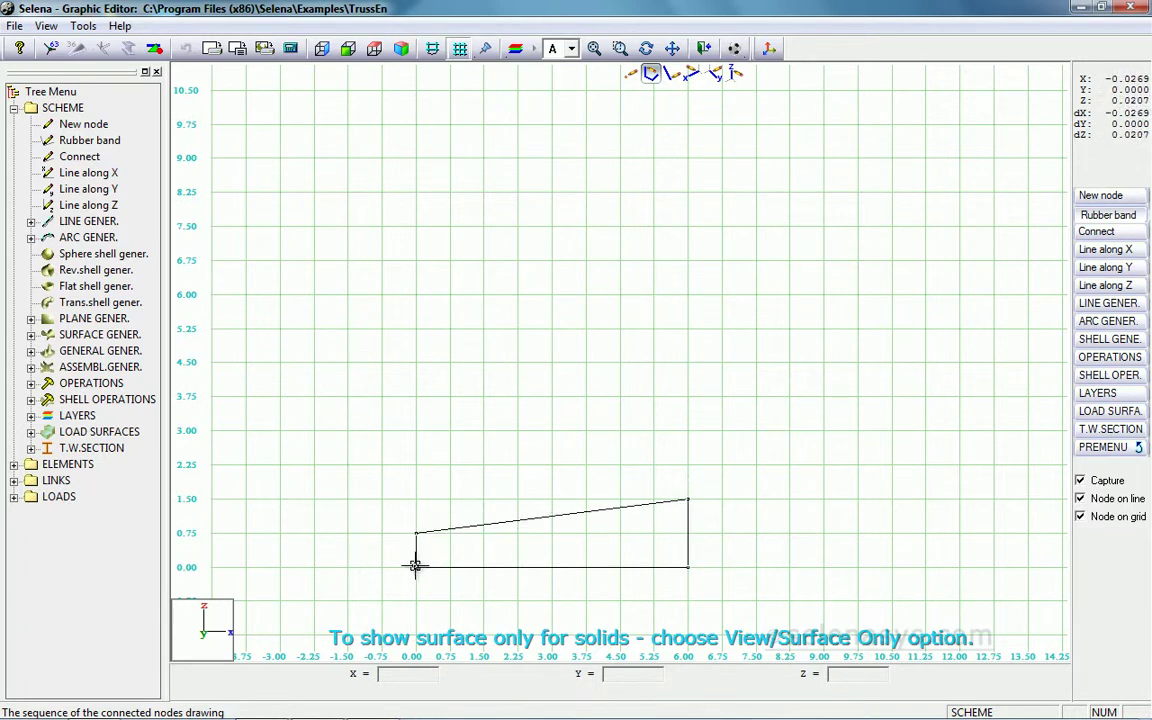
pyautogui.rightClick(424, 540)
# Step: Divide the existing sloping top chord into 8 segments by segment number
pyautogui.click(594, 48)
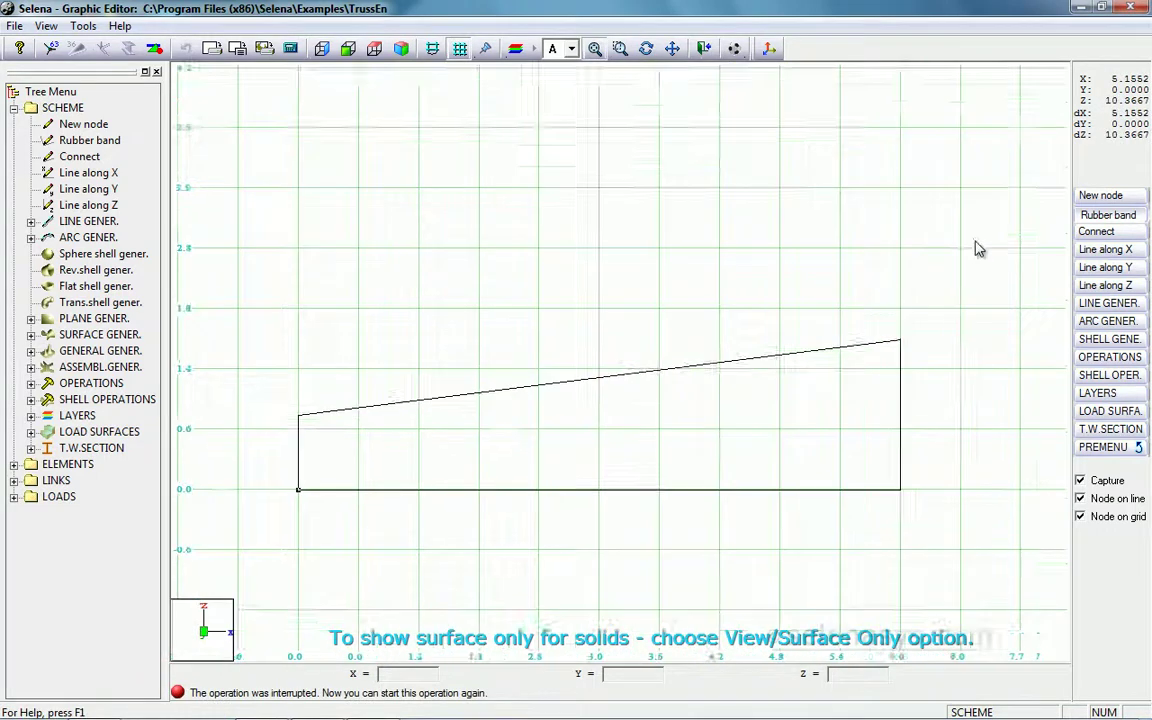
pyautogui.click(1103, 303)
pyautogui.click(1108, 196)
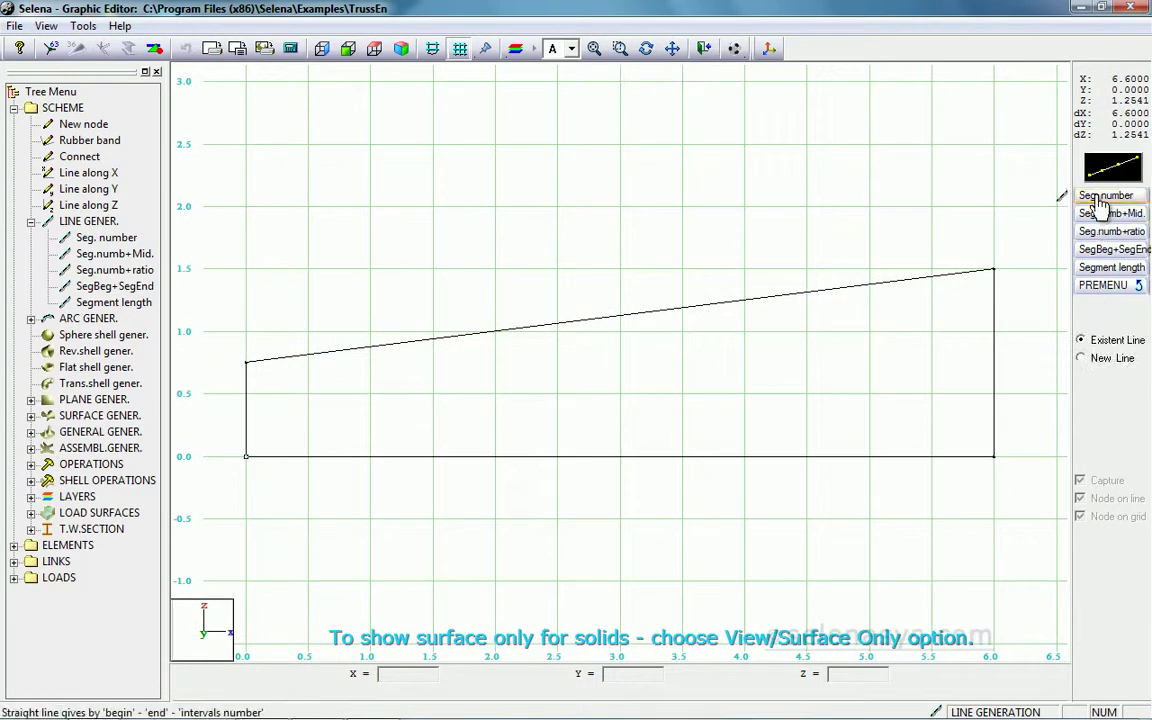
pyautogui.click(872, 286)
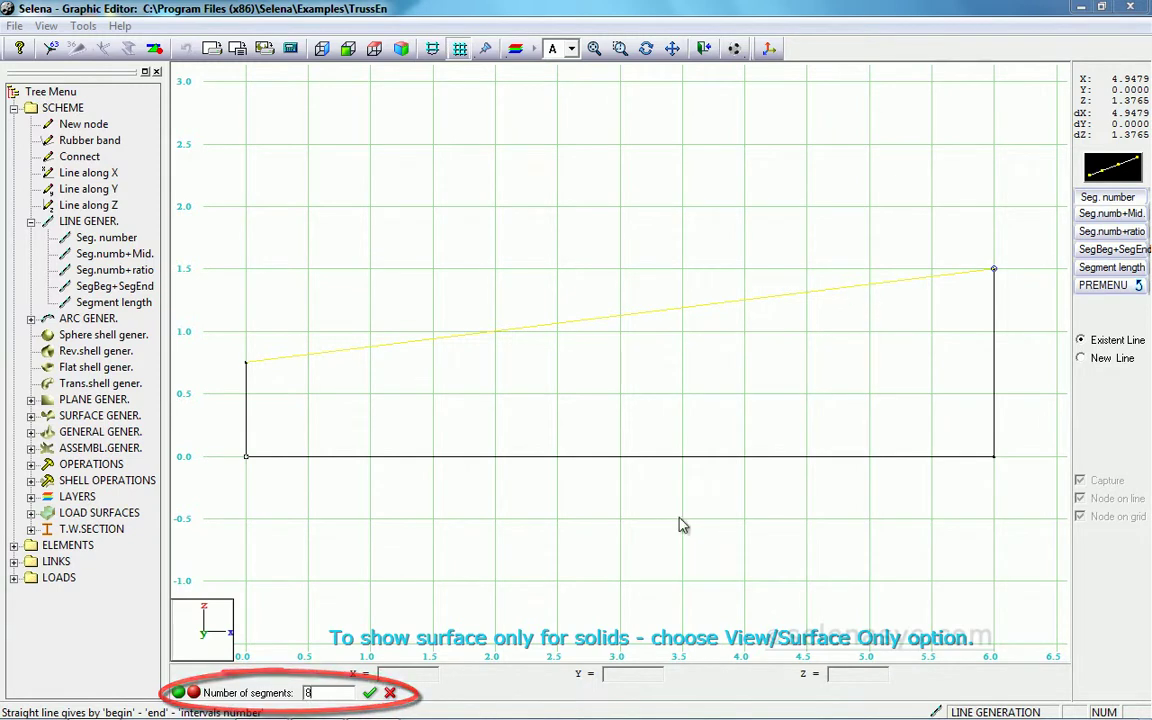
pyautogui.click(370, 692)
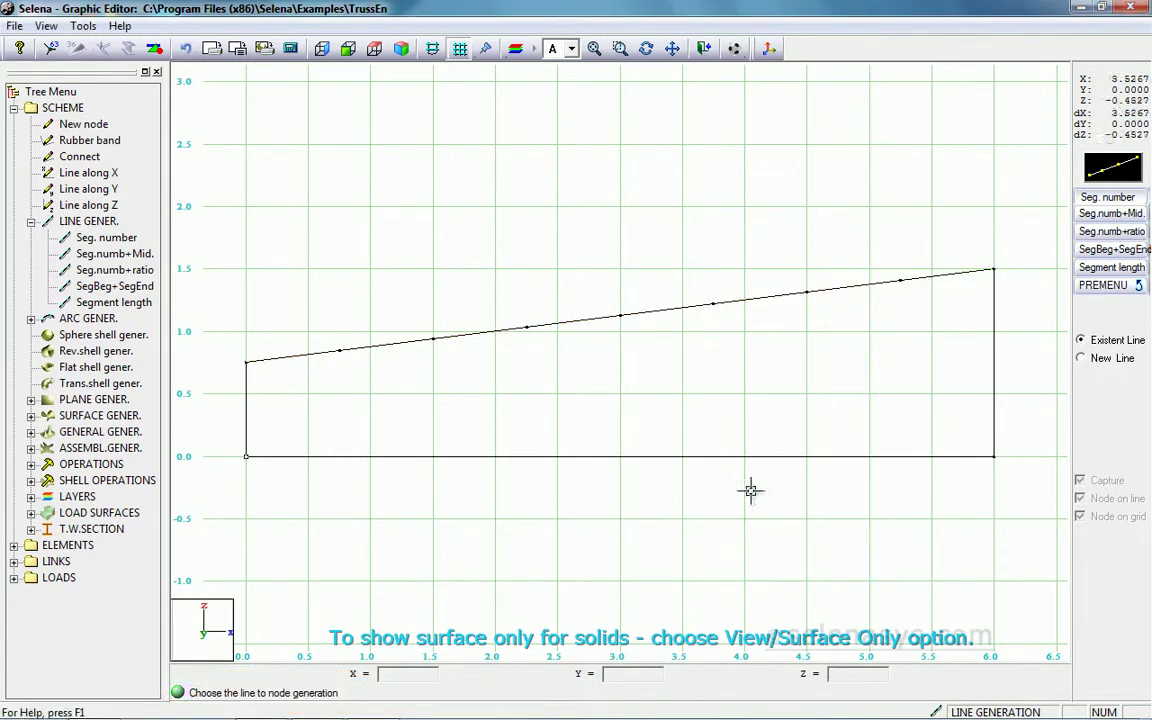
# Step: Draw a vertical line along Z at X = 3 from the top chord node down to the bottom chord
pyautogui.click(1132, 285)
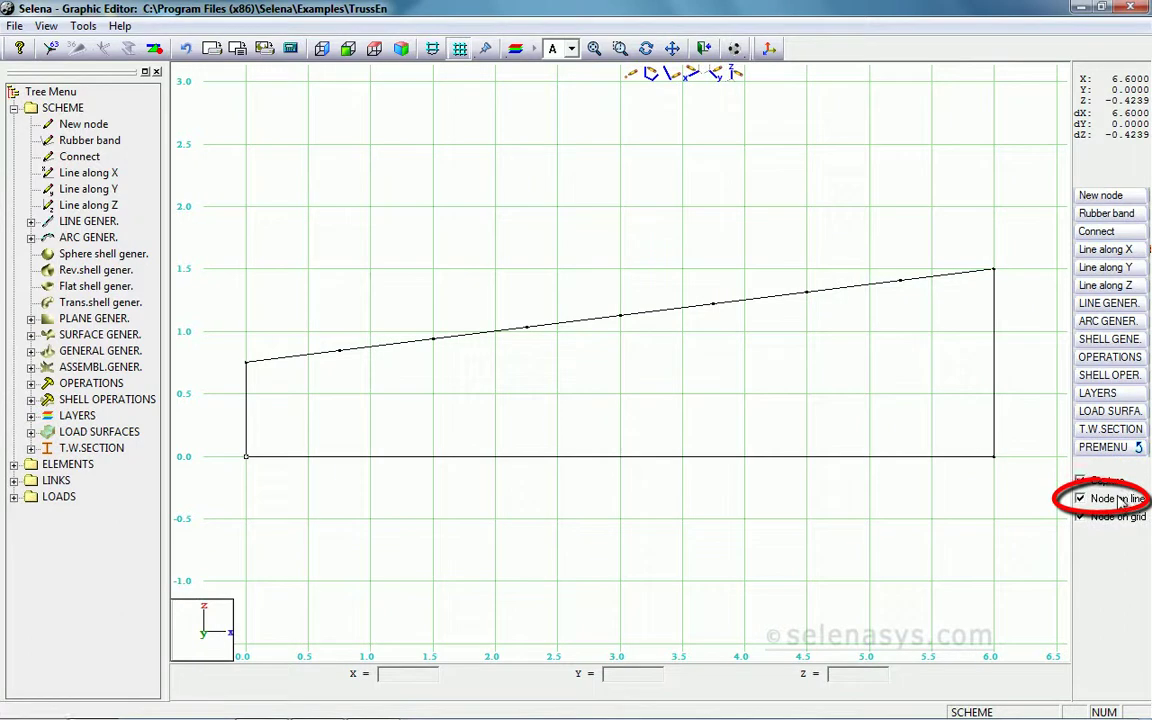
pyautogui.click(1106, 286)
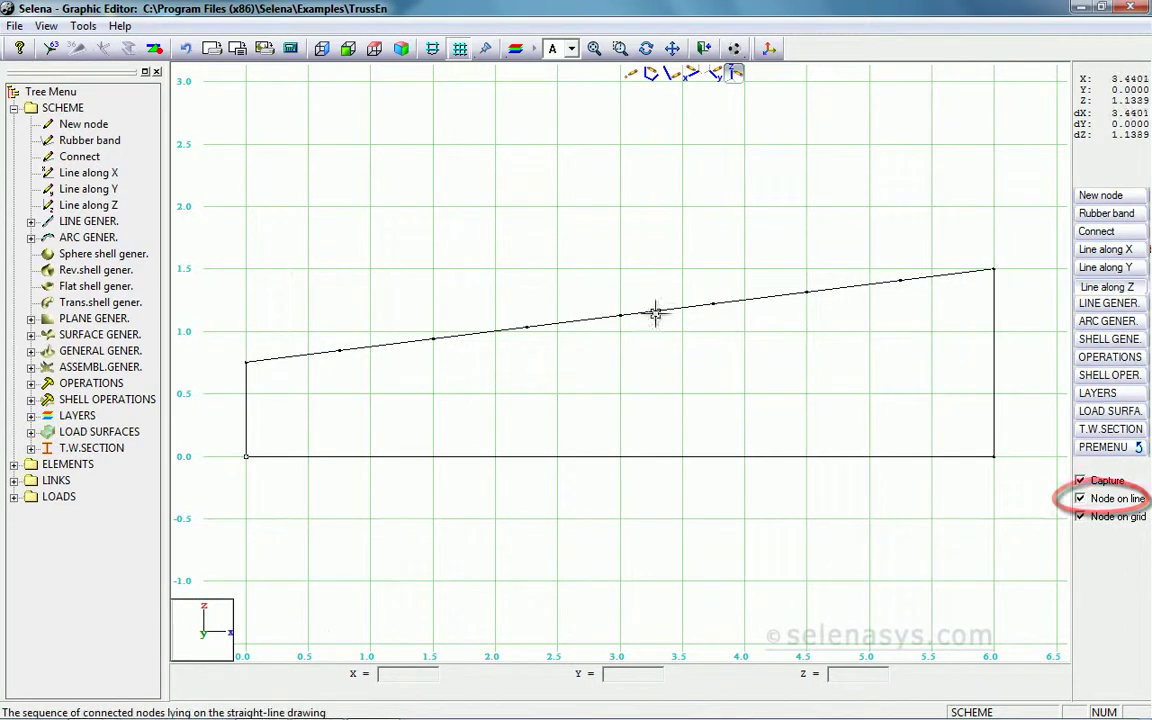
pyautogui.click(620, 316)
pyautogui.click(620, 457)
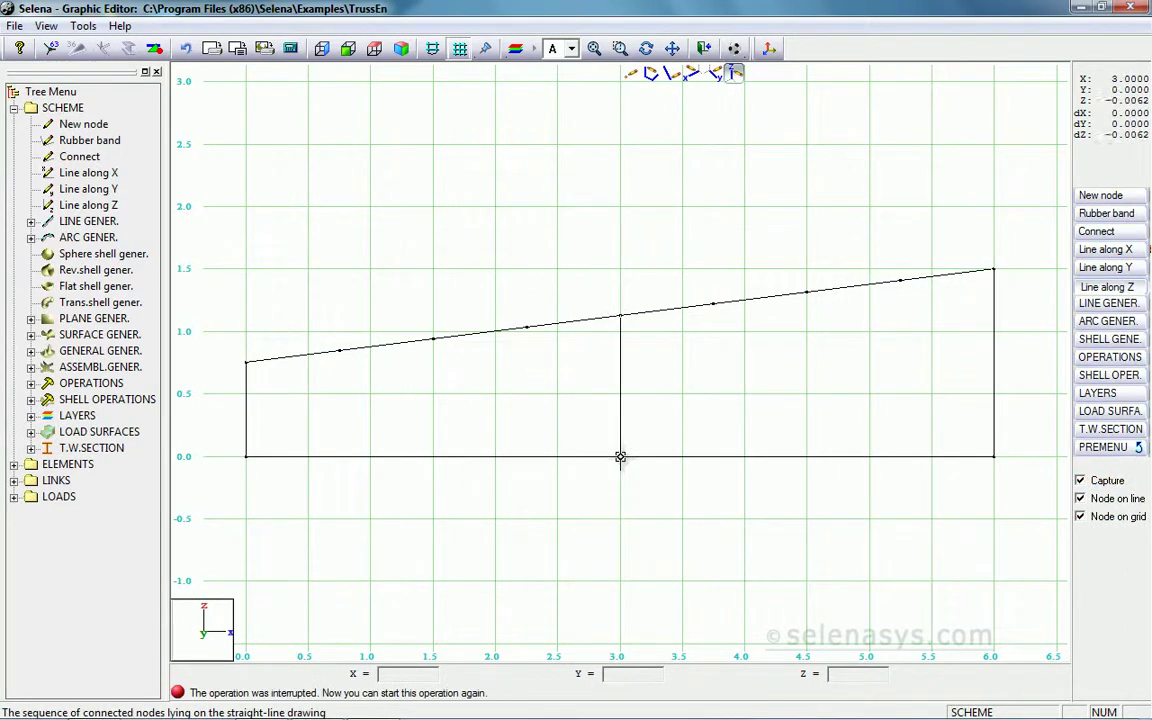
# Step: Draw the zigzag main diagonals with a rubber band, alternating bottom nodes at X = 0, 3, 6 with top nodes at X = 1.5 and 4.5
pyautogui.click(1104, 218)
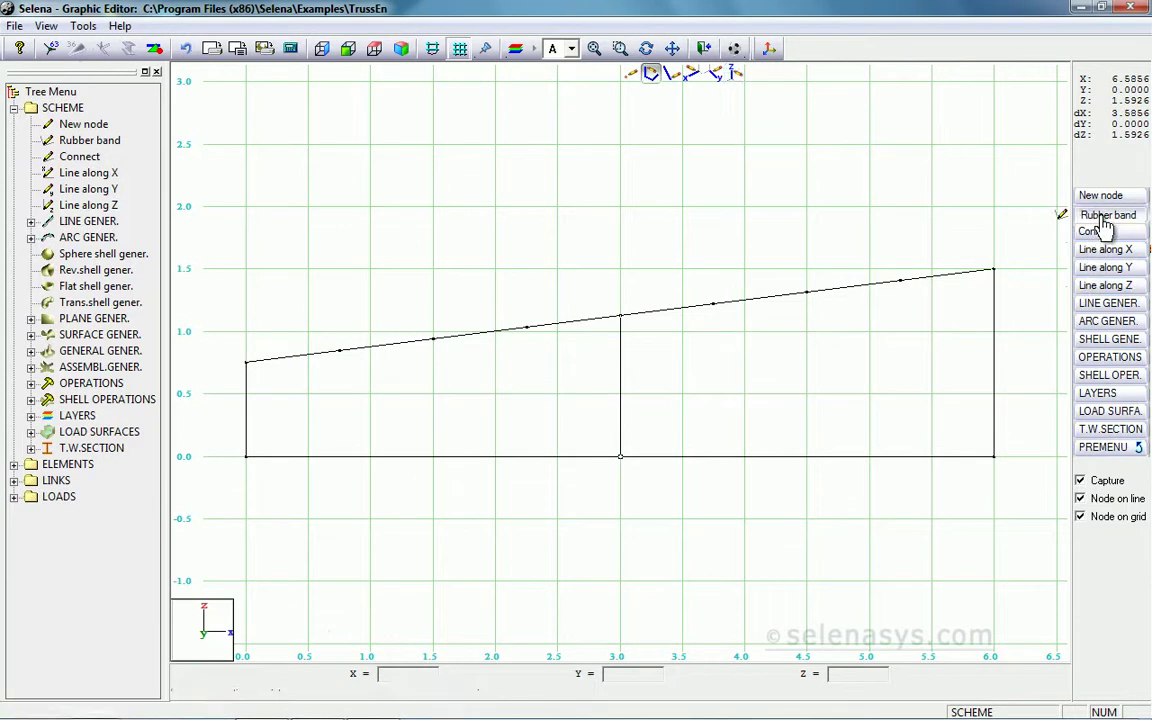
pyautogui.click(246, 457)
pyautogui.click(433, 340)
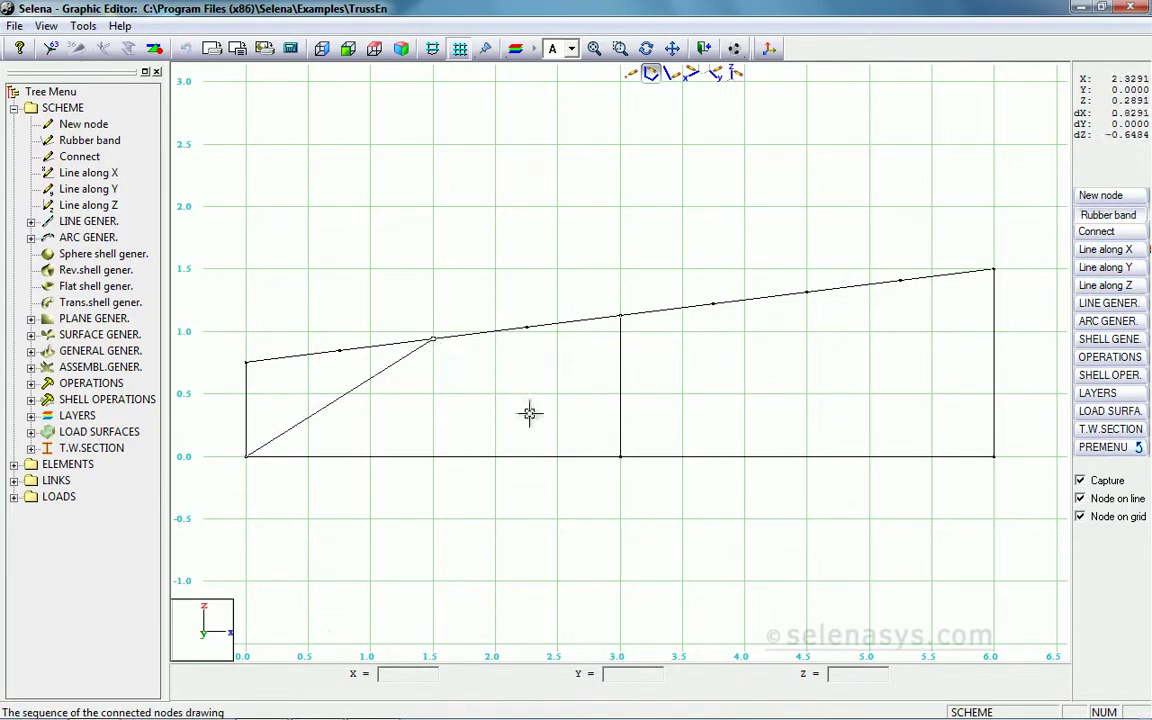
pyautogui.click(620, 457)
pyautogui.click(806, 292)
pyautogui.click(993, 457)
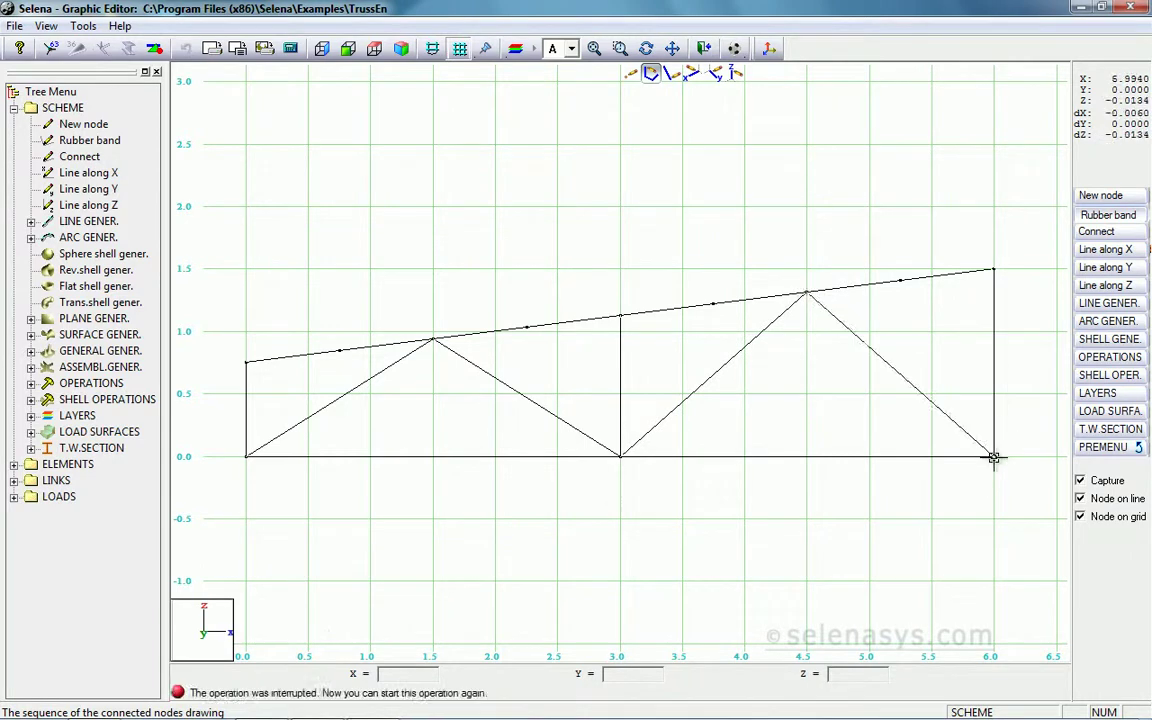
# Step: Add short verticals along Z from the top chord nodes at X = 0.75, 2.25, 3.75 and 5.25 down to the diagonals
pyautogui.click(1105, 287)
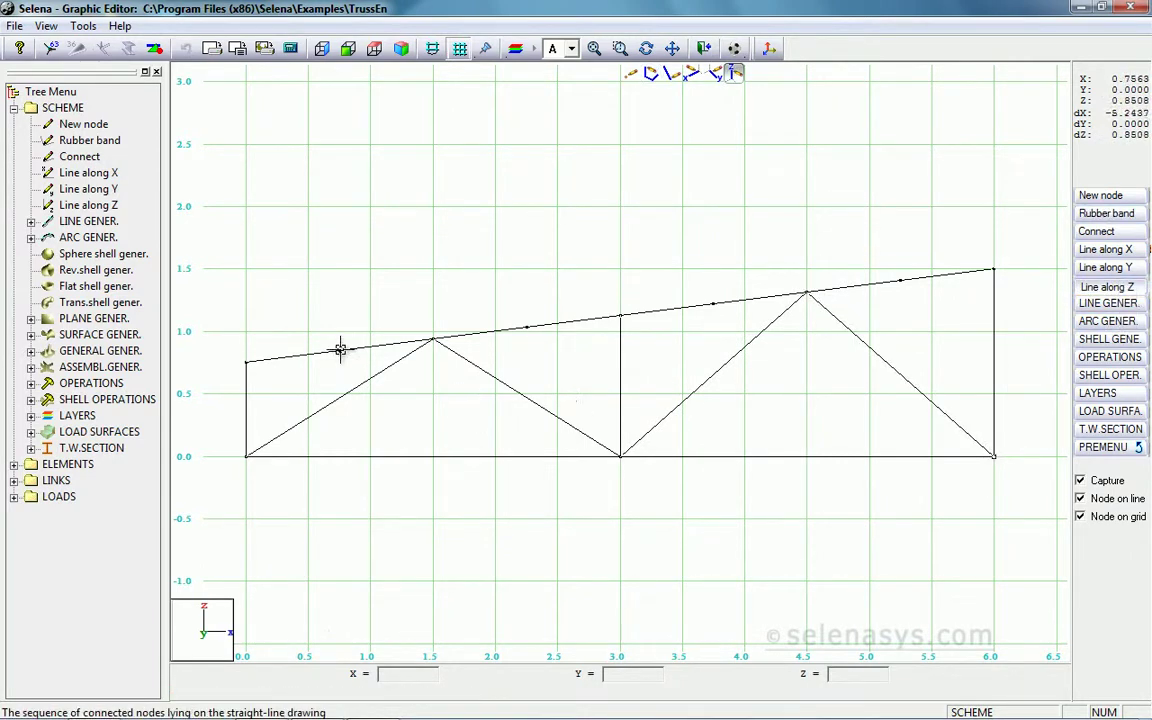
pyautogui.click(340, 397)
pyautogui.click(527, 327)
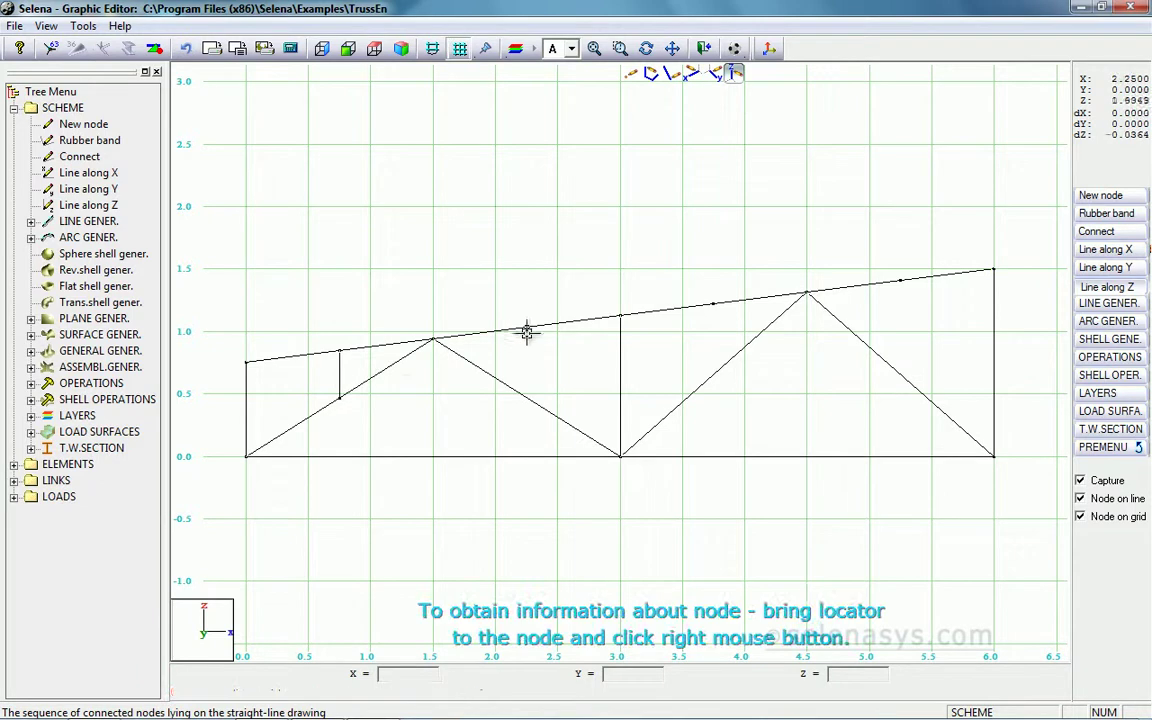
pyautogui.click(527, 397)
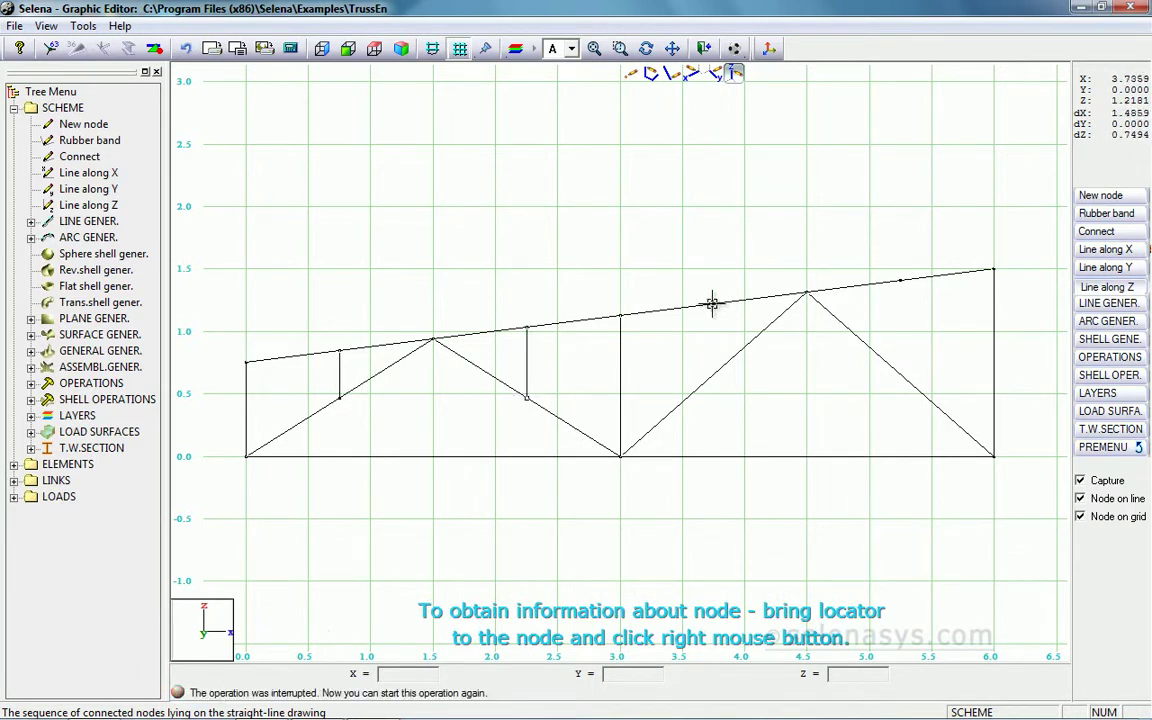
pyautogui.click(711, 303)
pyautogui.click(713, 375)
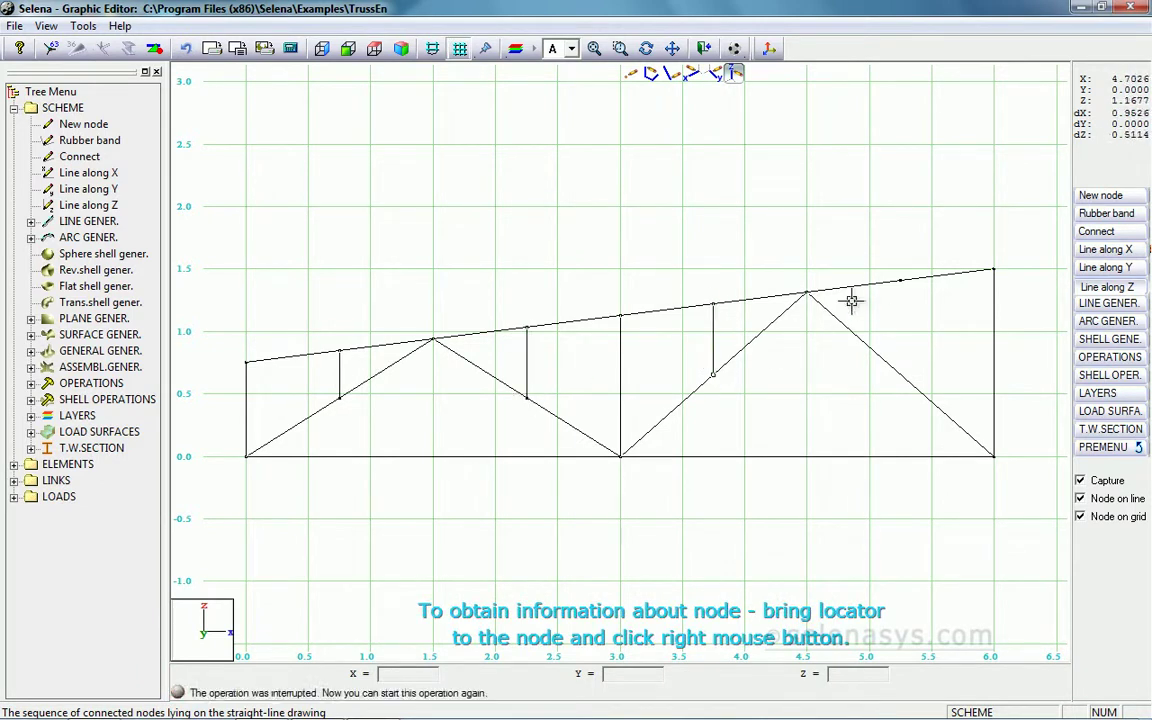
pyautogui.click(900, 281)
pyautogui.click(900, 374)
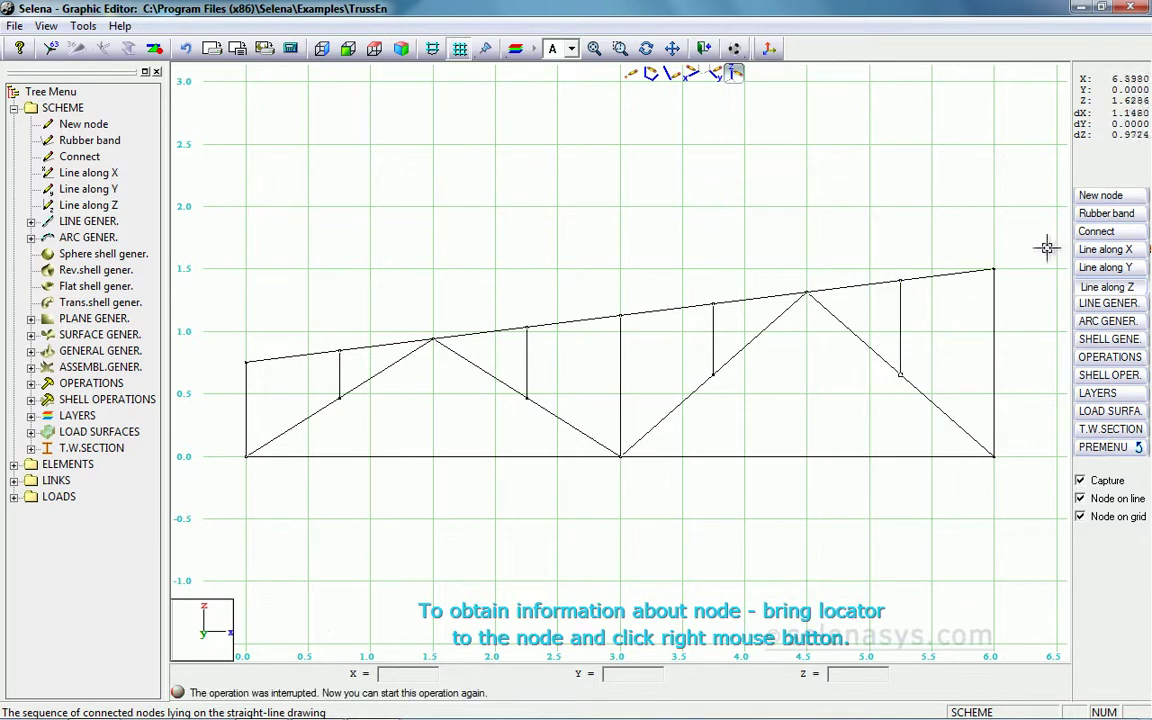
# Step: Connect the lower ends of the short verticals to the top chord nodes at X = 0, 3 and 6 with secondary diagonals
pyautogui.click(1097, 231)
pyautogui.click(246, 362)
pyautogui.click(340, 398)
pyautogui.click(527, 398)
pyautogui.click(620, 315)
pyautogui.click(620, 315)
pyautogui.click(713, 375)
pyautogui.click(901, 372)
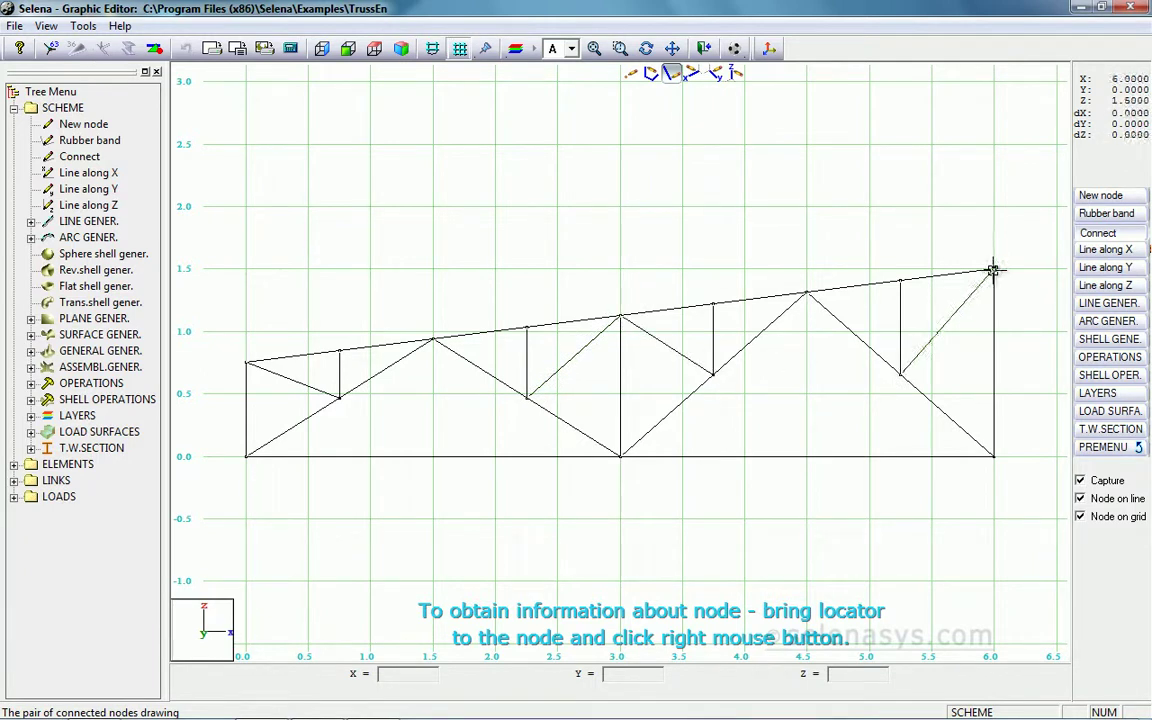
pyautogui.rightClick(993, 270)
# Step: Mark all lines in the layer and reflect the half truss about the X plane at coordinate 6
pyautogui.click(1109, 357)
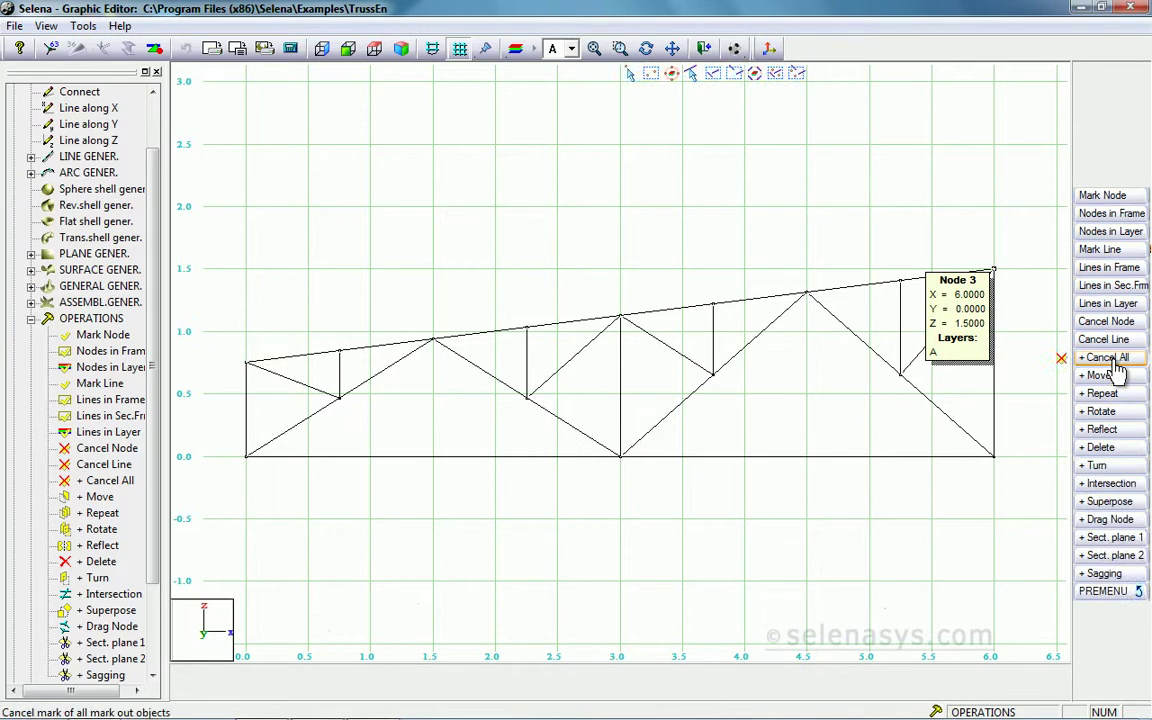
pyautogui.click(1106, 321)
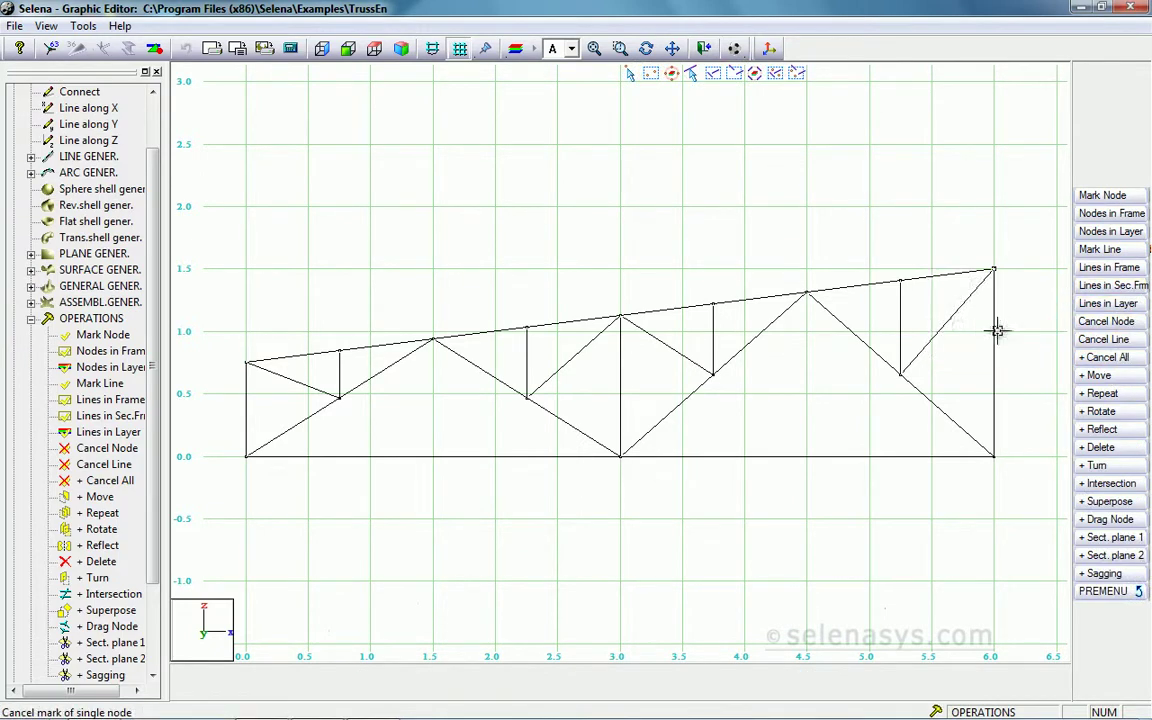
pyautogui.click(1110, 304)
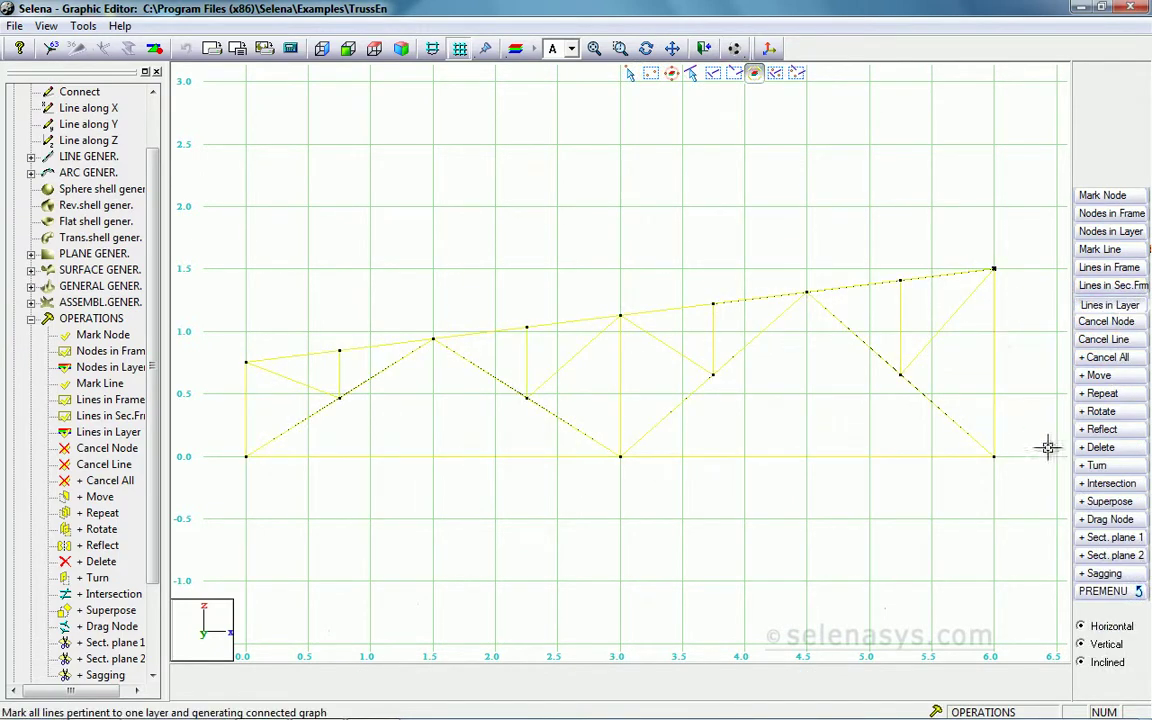
pyautogui.click(1101, 430)
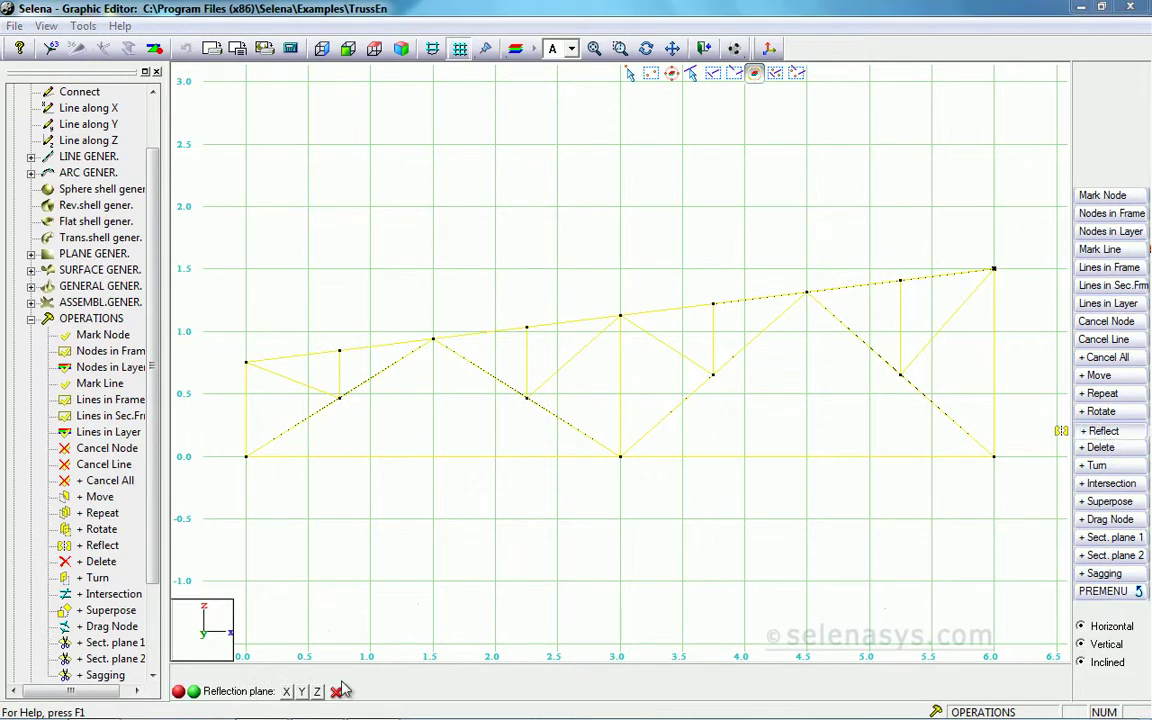
pyautogui.click(287, 691)
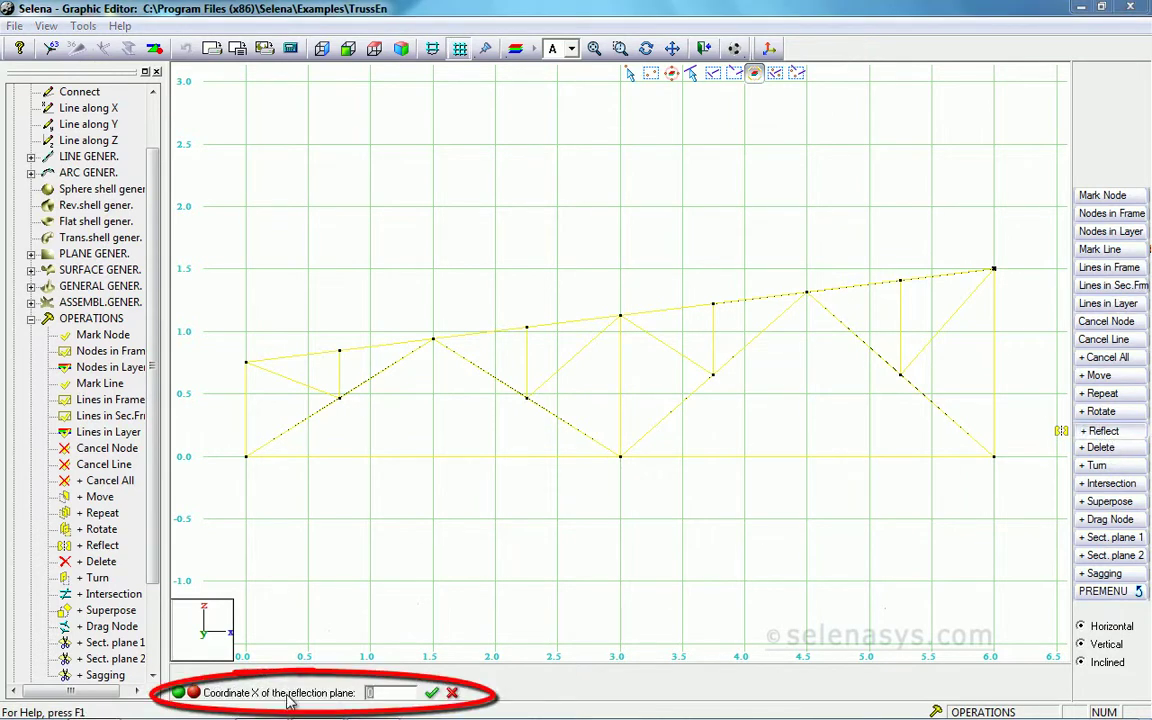
pyautogui.write('6')
pyautogui.press('Return')
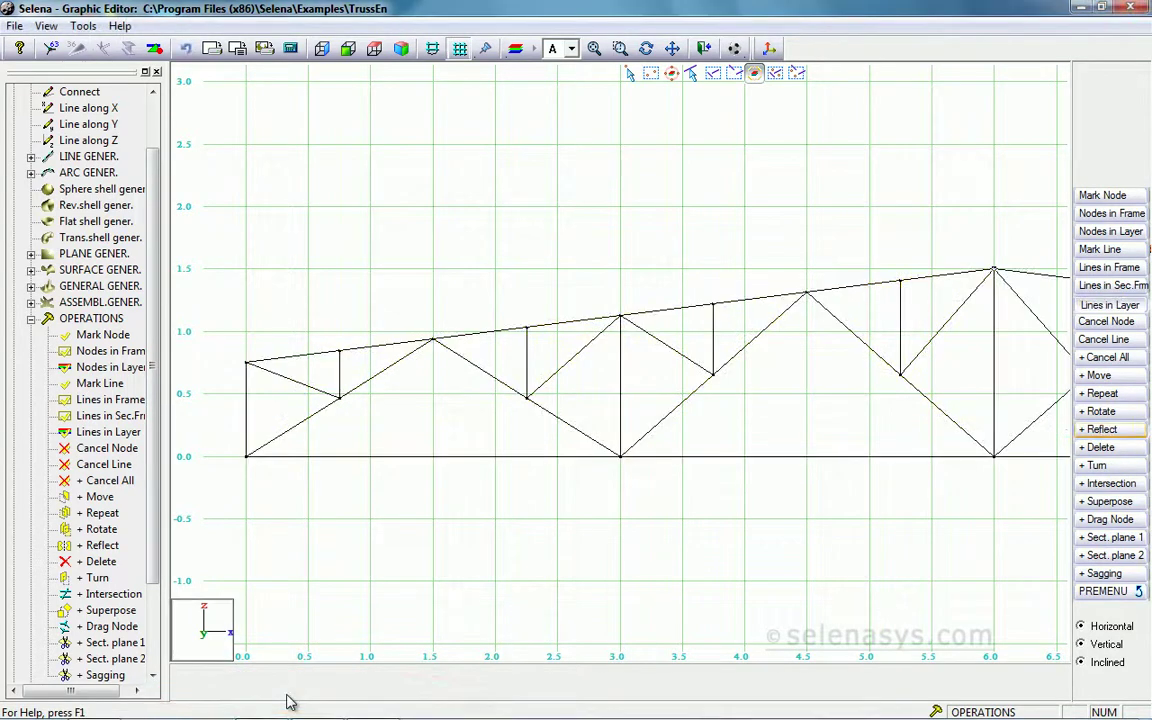
# Step: Start beam element creation and mark all top chord lines of the full truss with a frame
pyautogui.click(591, 47)
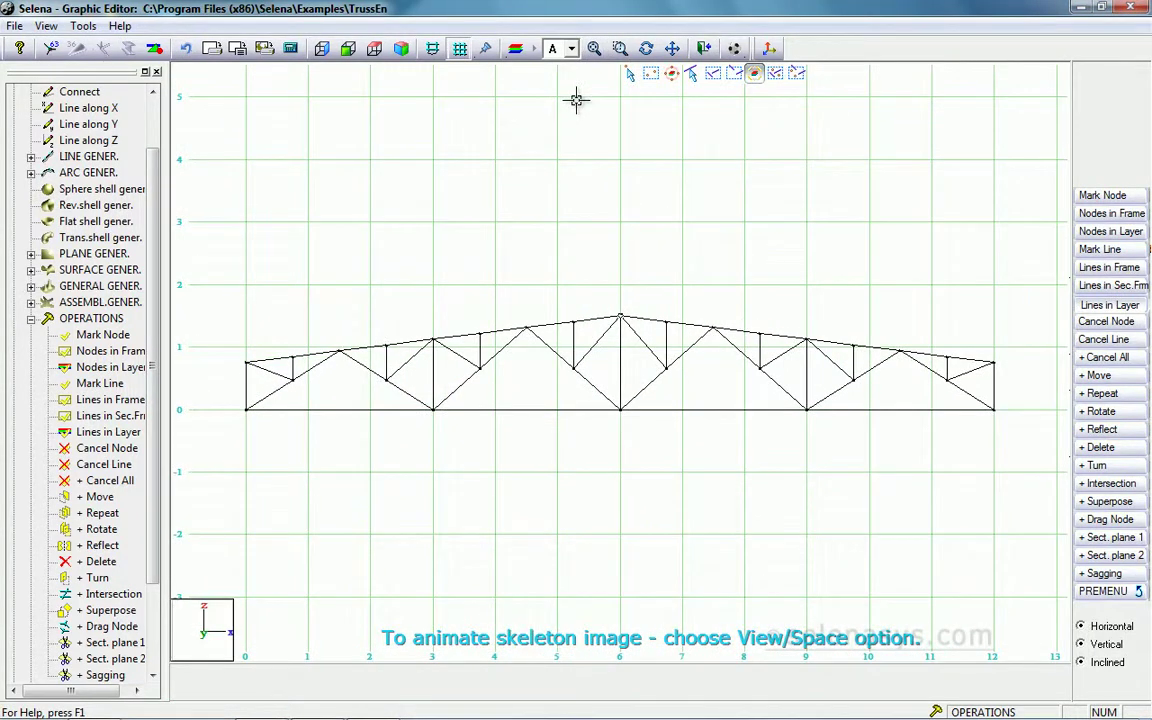
pyautogui.click(1104, 591)
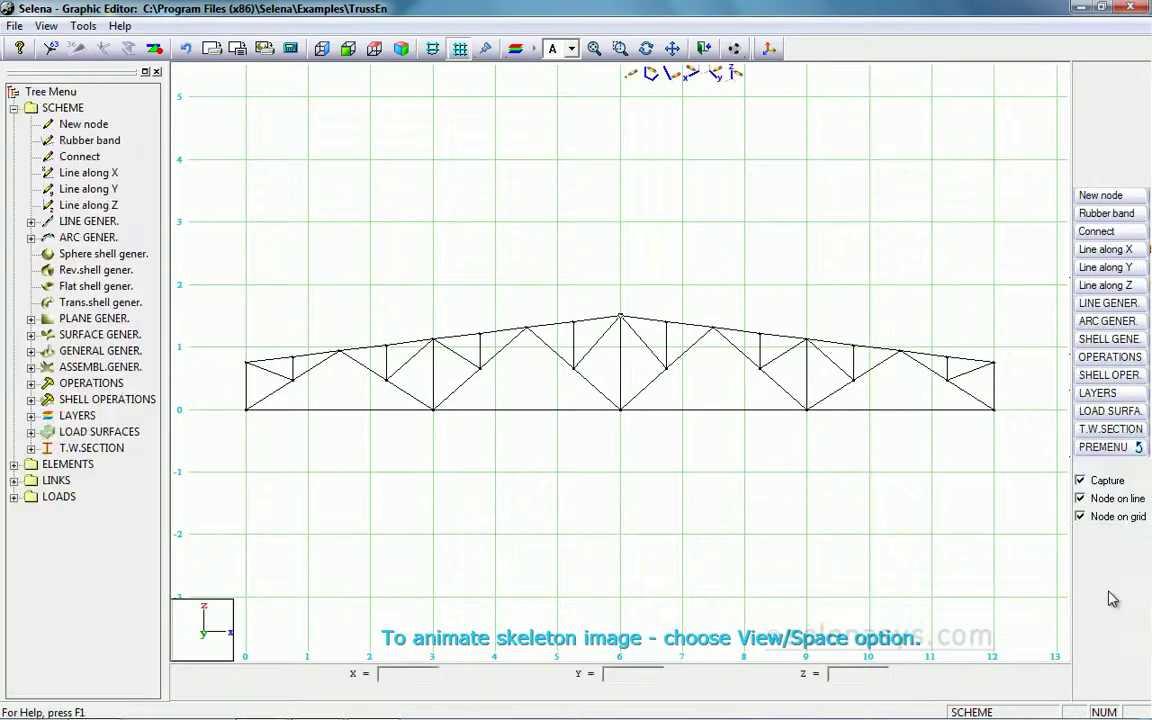
pyautogui.click(1108, 447)
pyautogui.click(1102, 213)
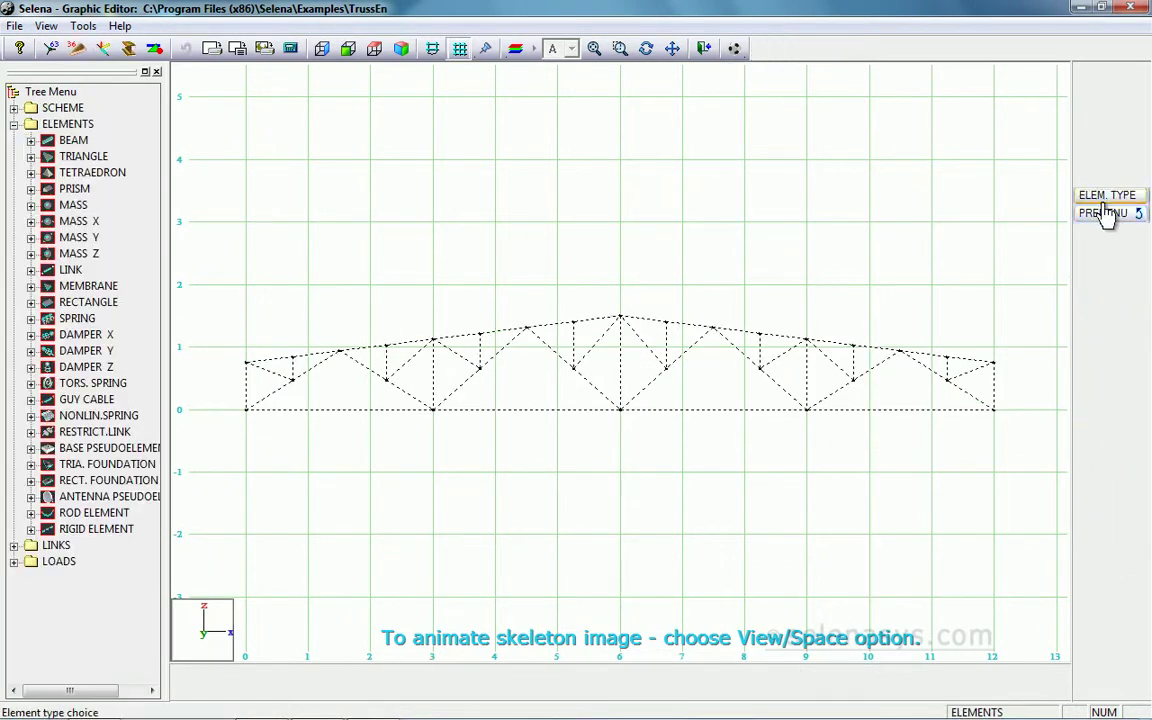
pyautogui.click(1097, 199)
pyautogui.click(1035, 204)
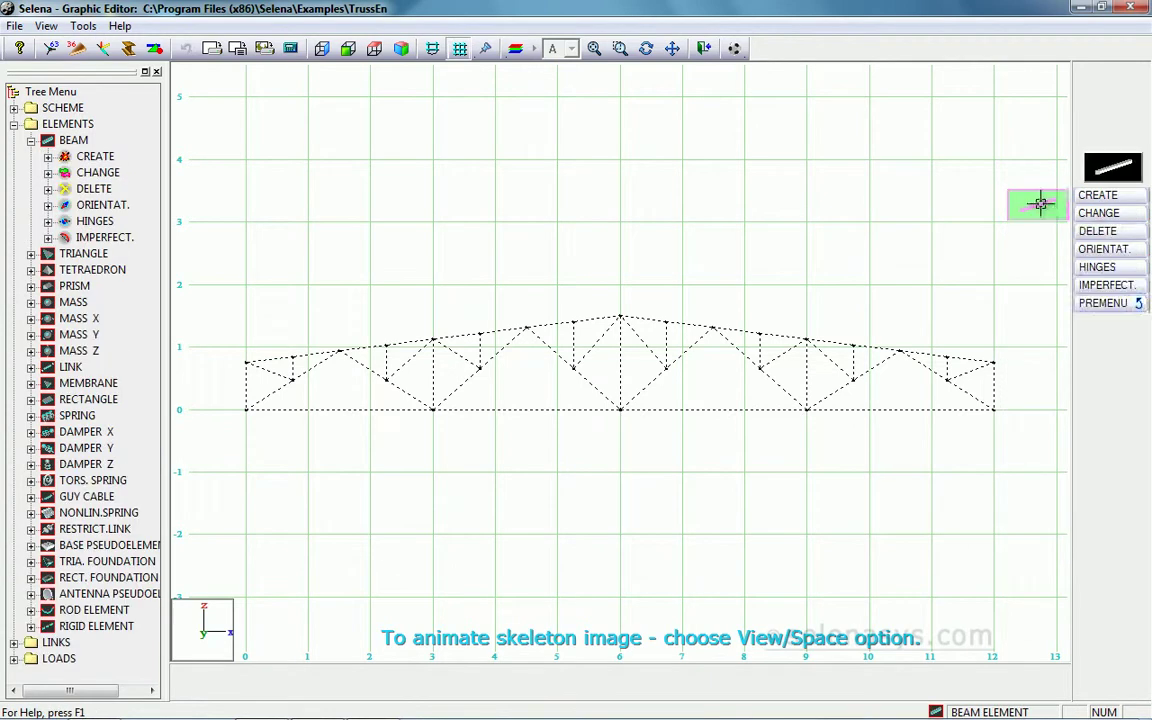
pyautogui.click(1100, 196)
pyautogui.click(1126, 218)
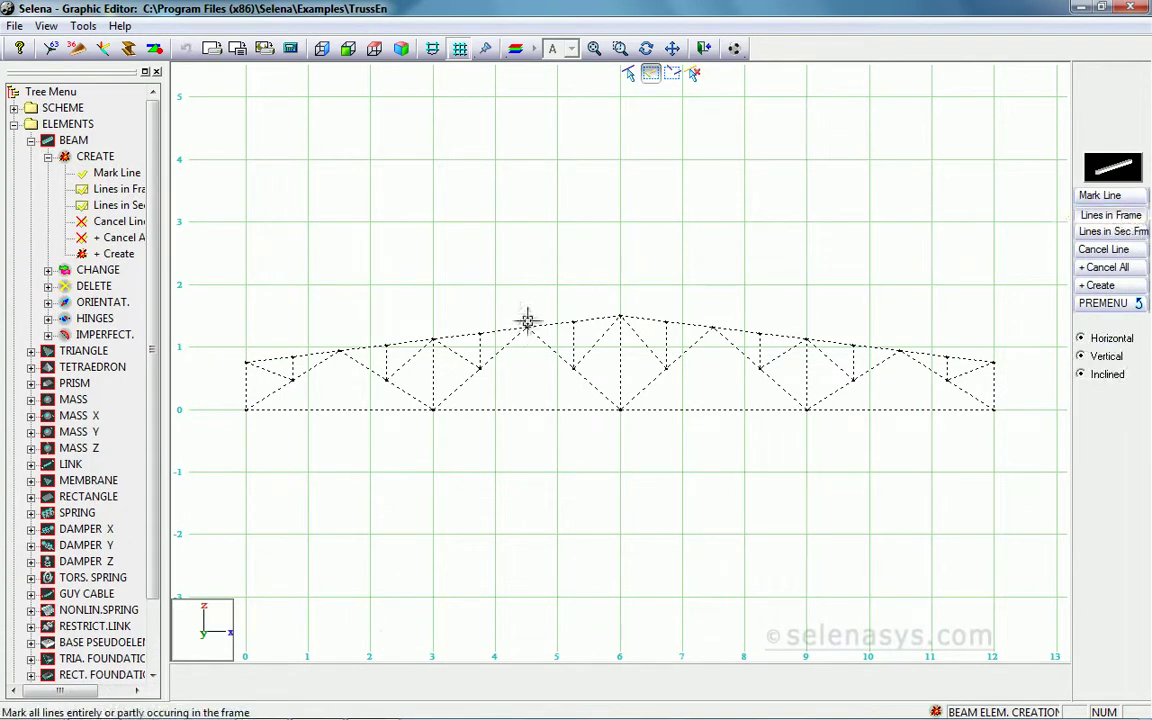
pyautogui.moveTo(232, 364); pyautogui.dragTo(900, 278)
# Step: Create the top chord beams in new stiffness group 1 with I-section CTO AC4M 20-93 16B2, using meter, newton and second units
pyautogui.click(1100, 287)
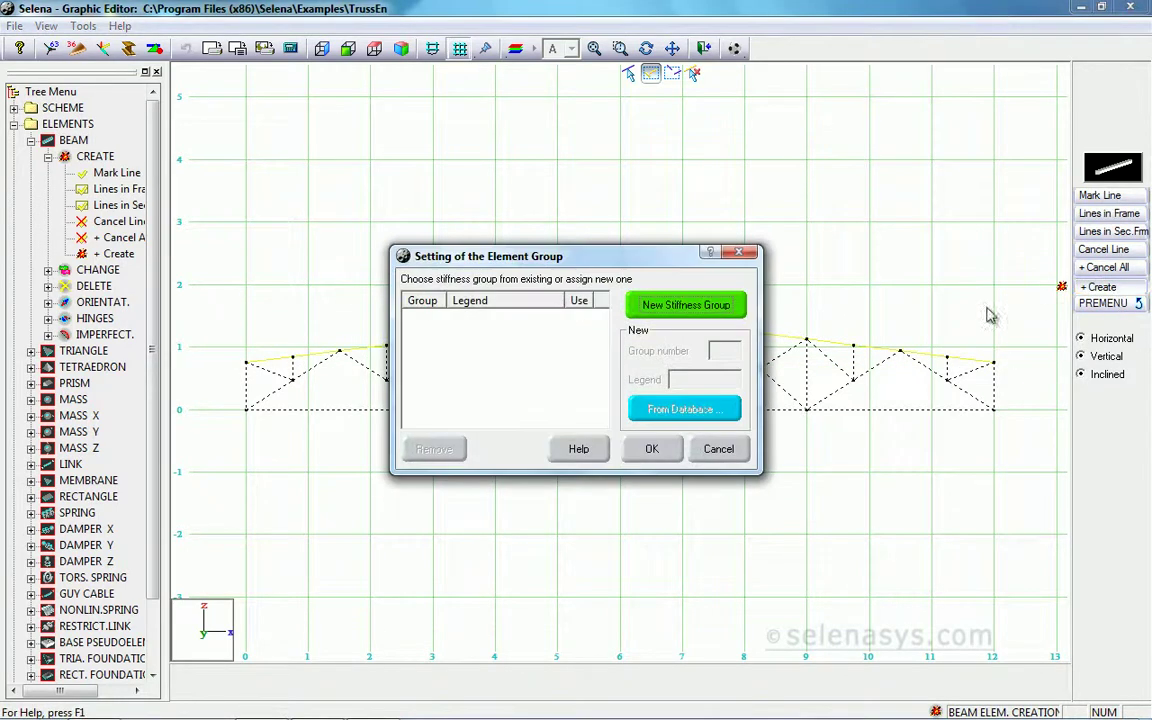
pyautogui.click(667, 312)
pyautogui.click(675, 420)
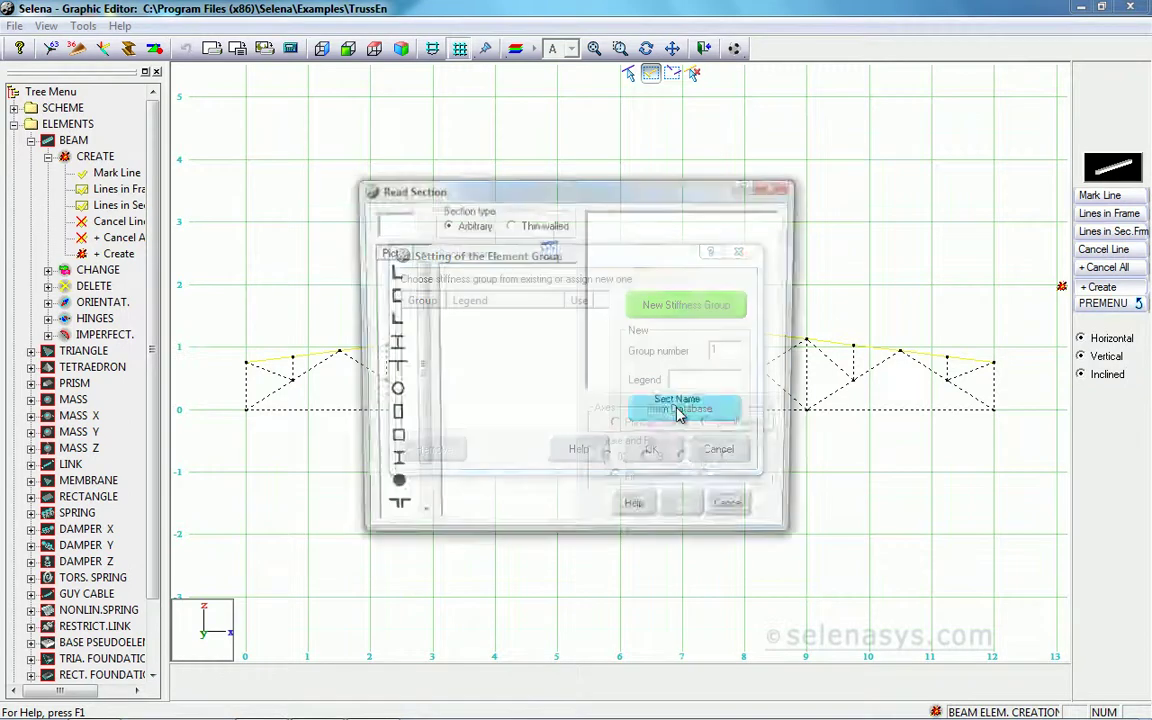
pyautogui.click(389, 345)
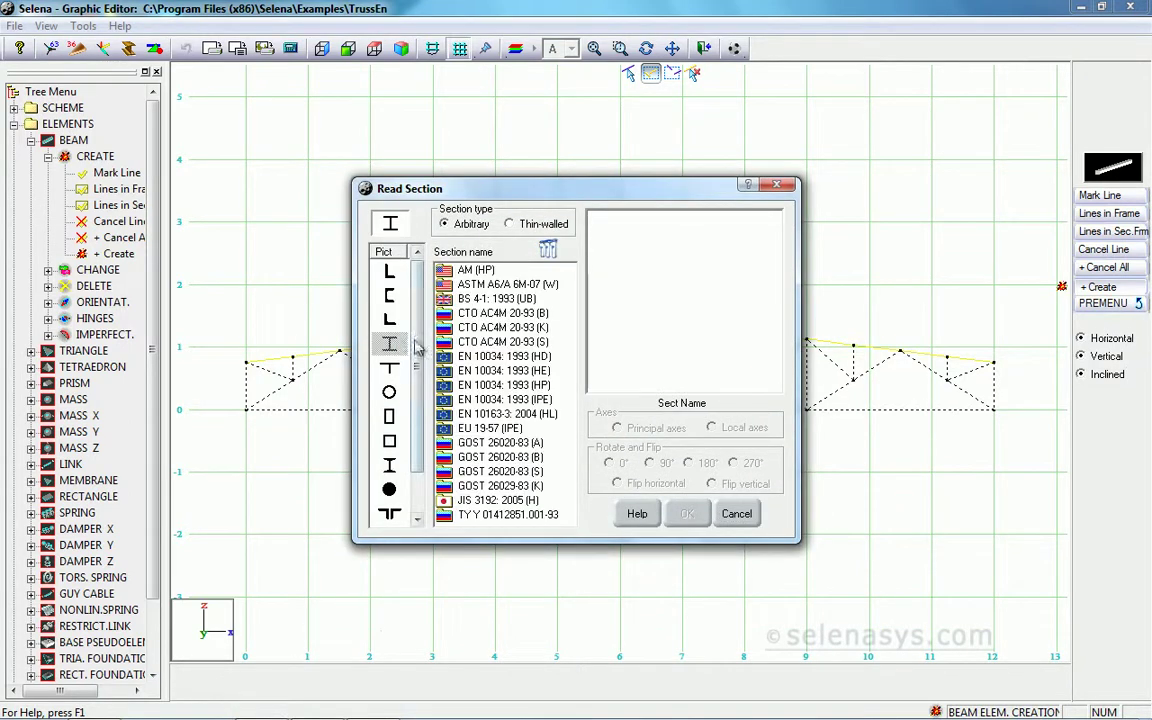
pyautogui.doubleClick(516, 315)
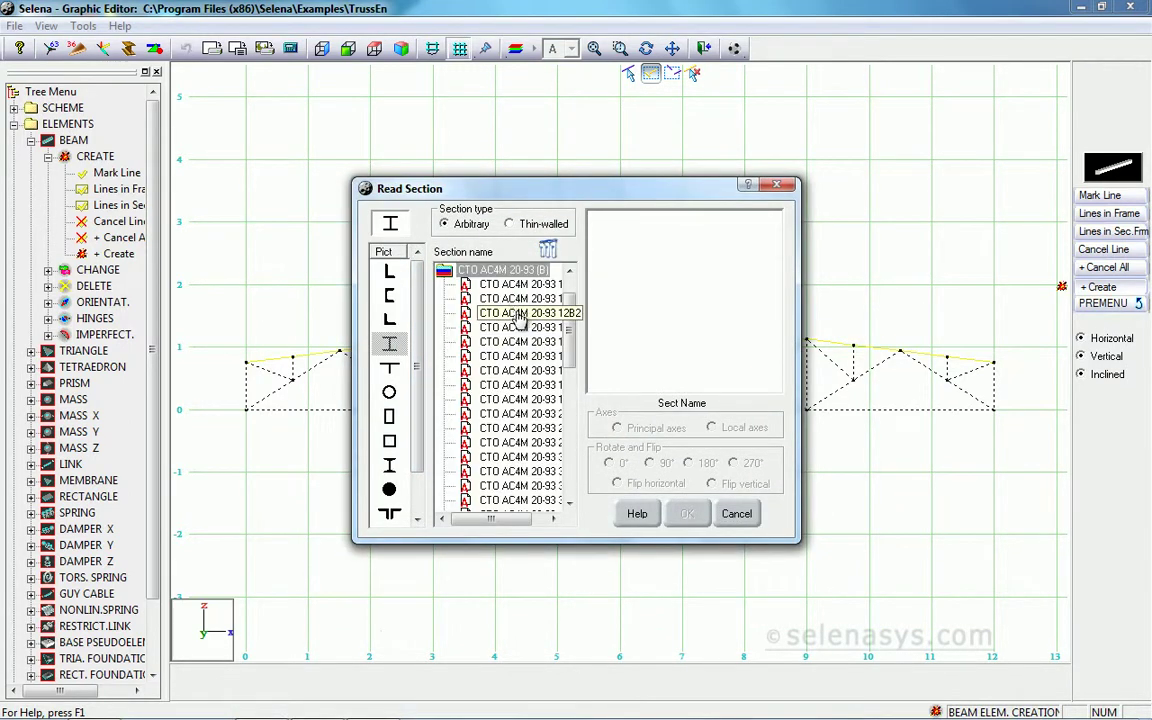
pyautogui.click(544, 519)
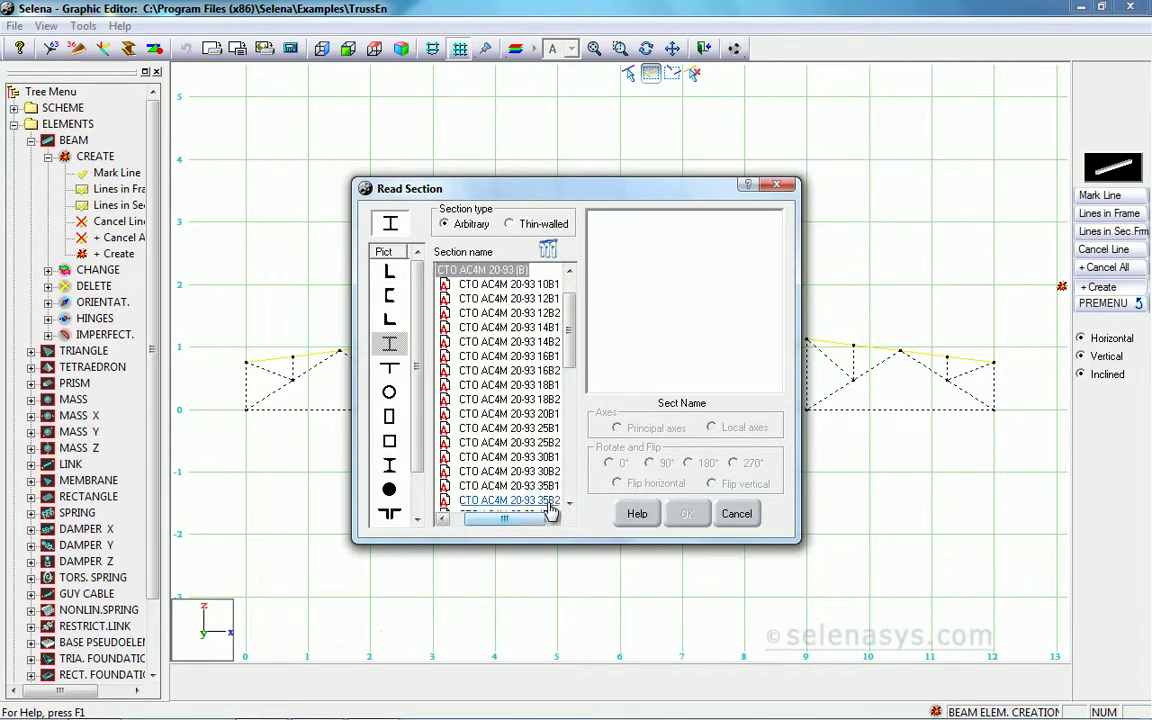
pyautogui.click(530, 370)
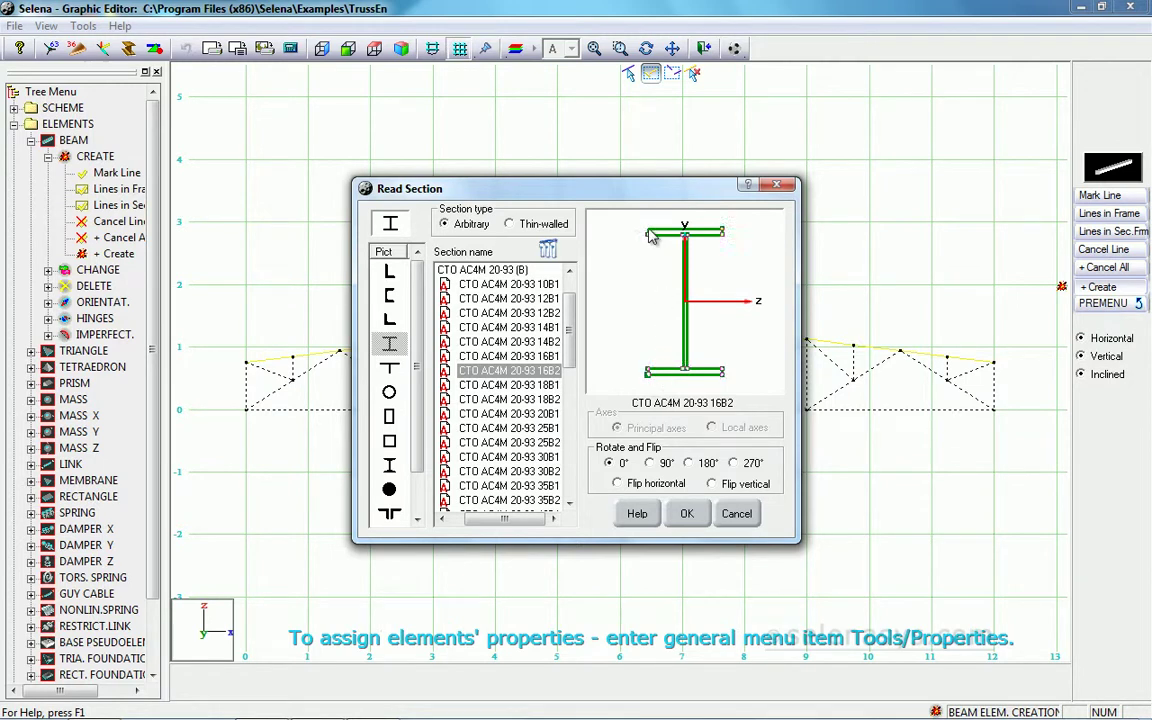
pyautogui.click(702, 516)
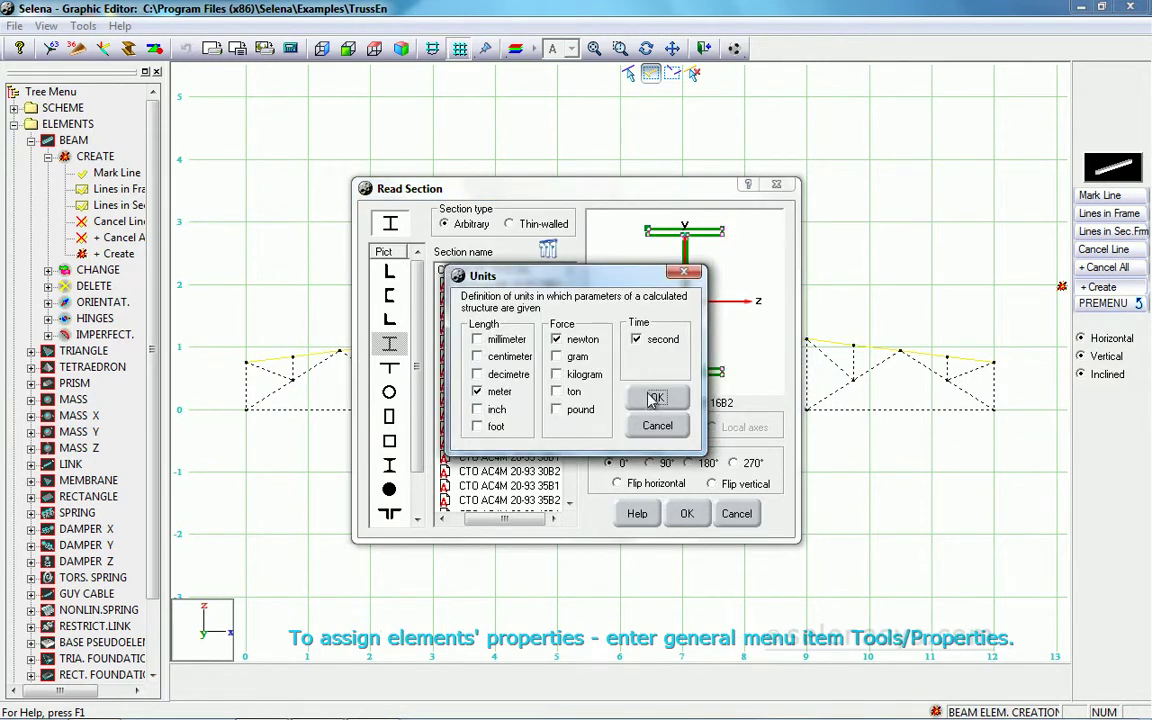
pyautogui.click(655, 398)
# Step: Mark the bottom chord lines and create them as beams in a new stiffness group with I-section CTO AC4M 20-93 12B2
pyautogui.moveTo(618, 432); pyautogui.dragTo(1030, 385)
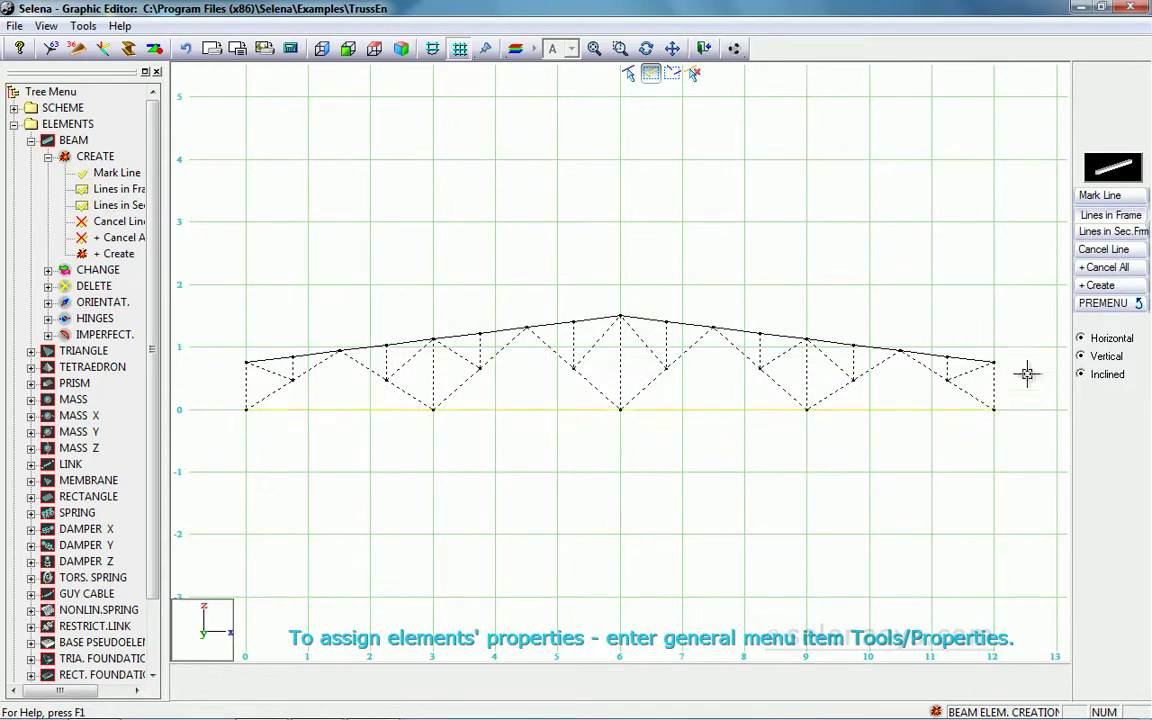
pyautogui.click(1100, 286)
pyautogui.click(702, 306)
pyautogui.click(688, 408)
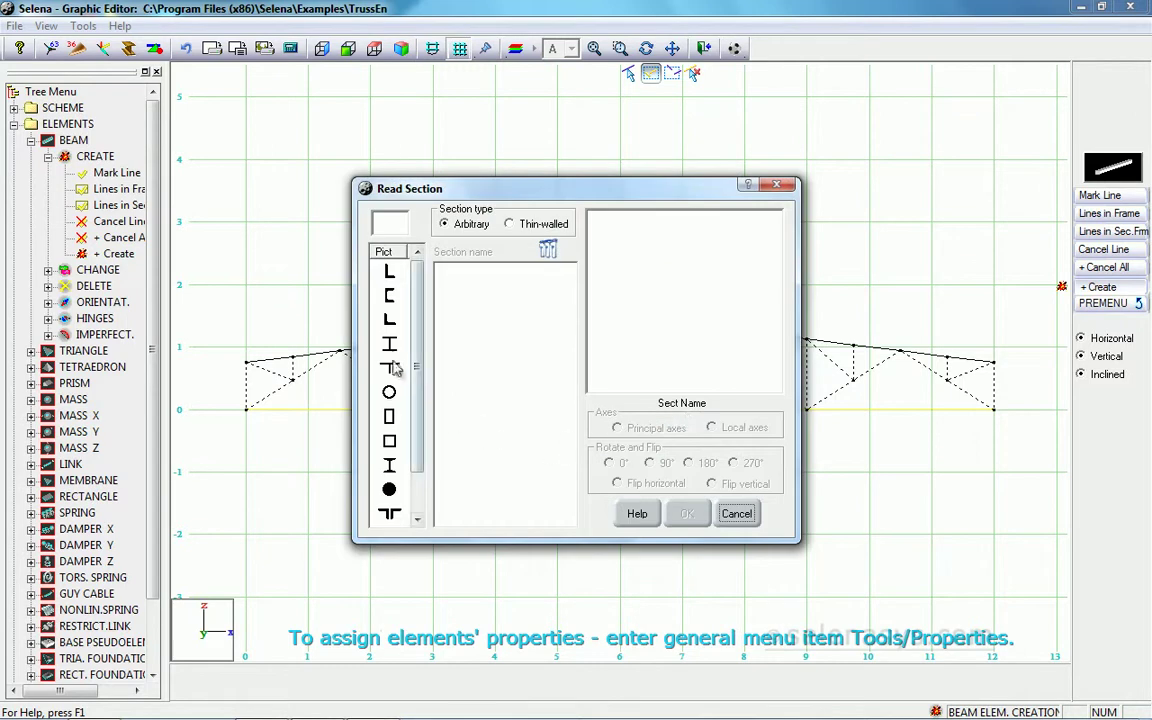
pyautogui.click(391, 346)
pyautogui.doubleClick(498, 314)
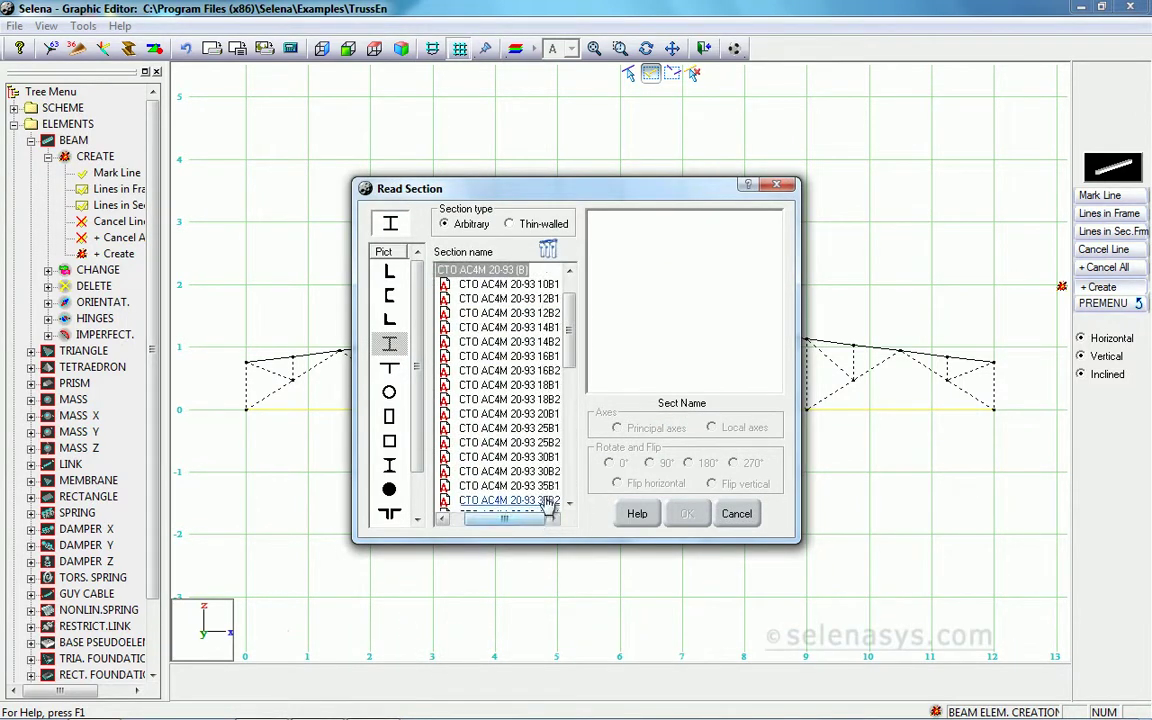
pyautogui.click(549, 313)
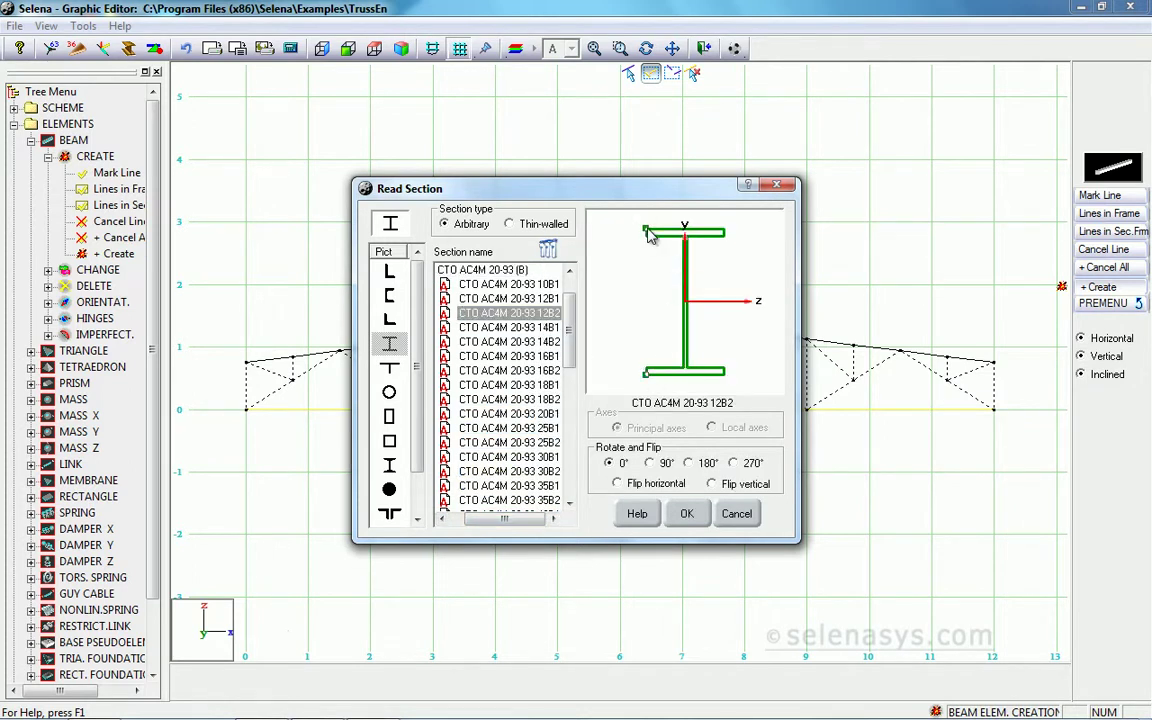
pyautogui.click(688, 516)
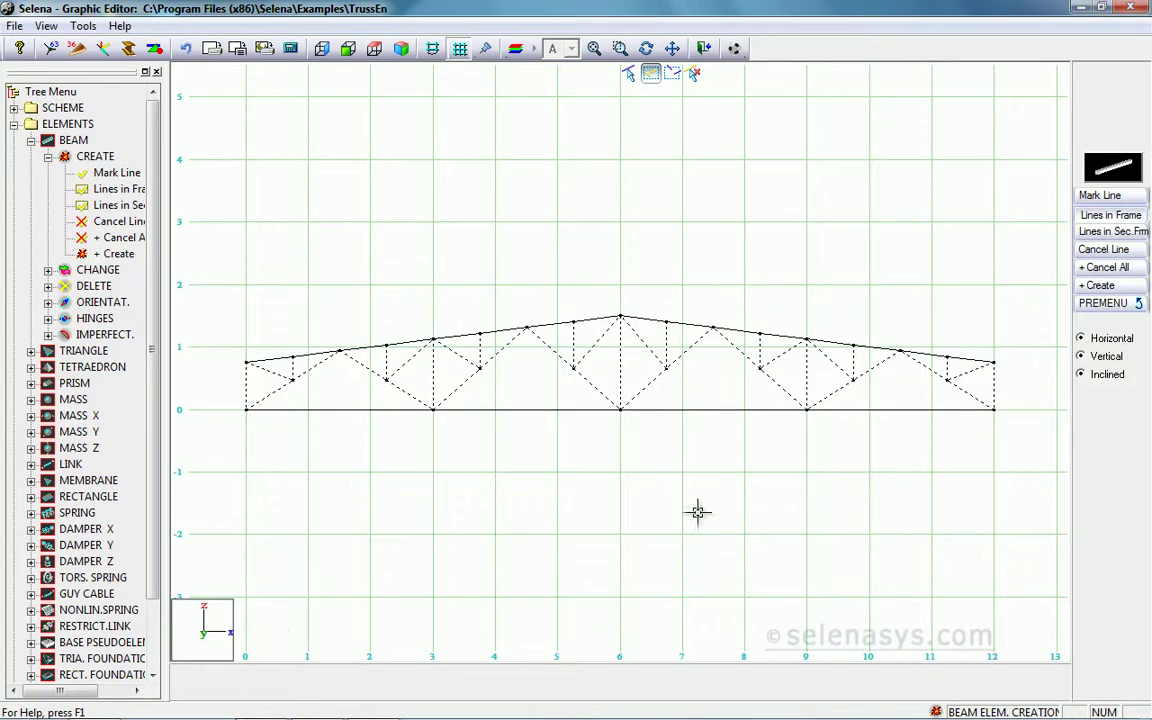
# Step: Mark the main zigzag diagonals and the full-height verticals at X = 0, 3, 6, 9 and 12
pyautogui.click(1127, 199)
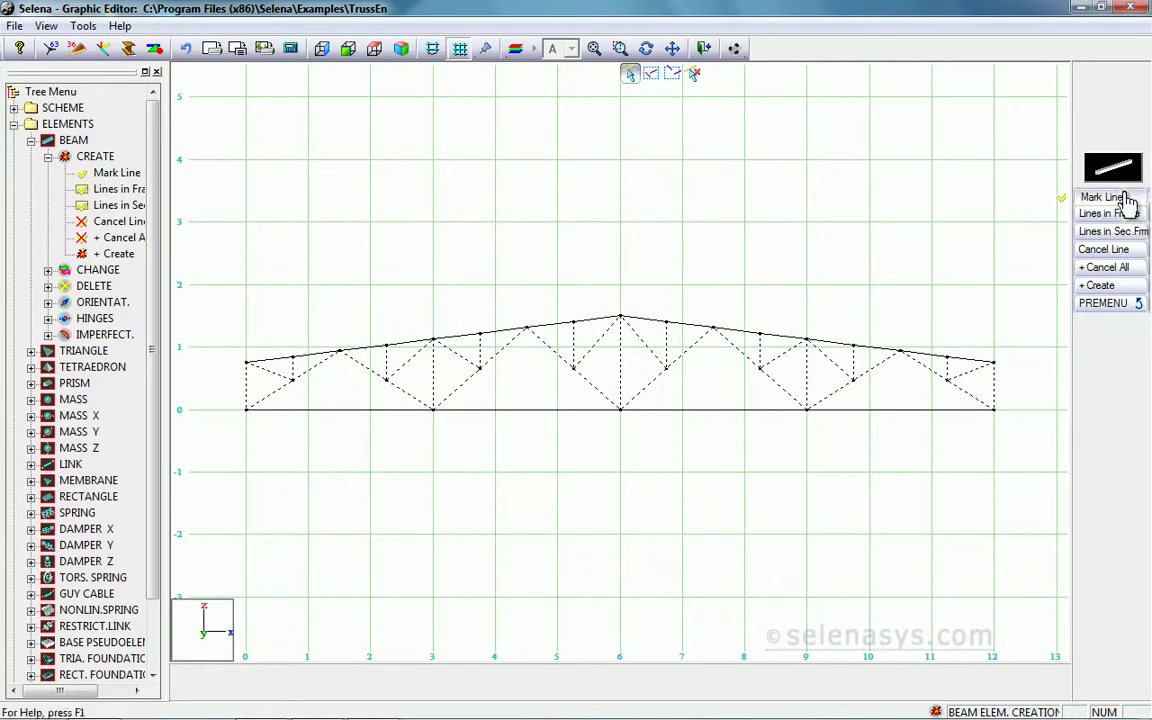
pyautogui.click(1122, 212)
pyautogui.moveTo(268, 397); pyautogui.dragTo(363, 371)
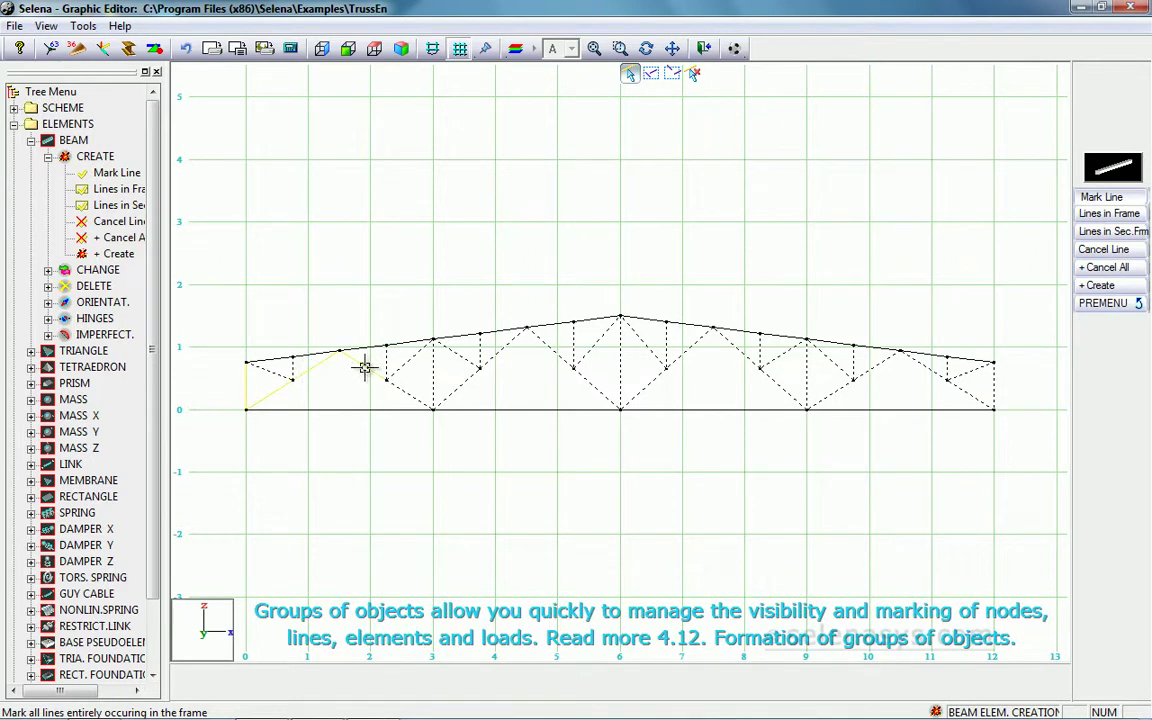
pyautogui.moveTo(463, 385); pyautogui.dragTo(498, 351)
pyautogui.moveTo(589, 385); pyautogui.dragTo(665, 370)
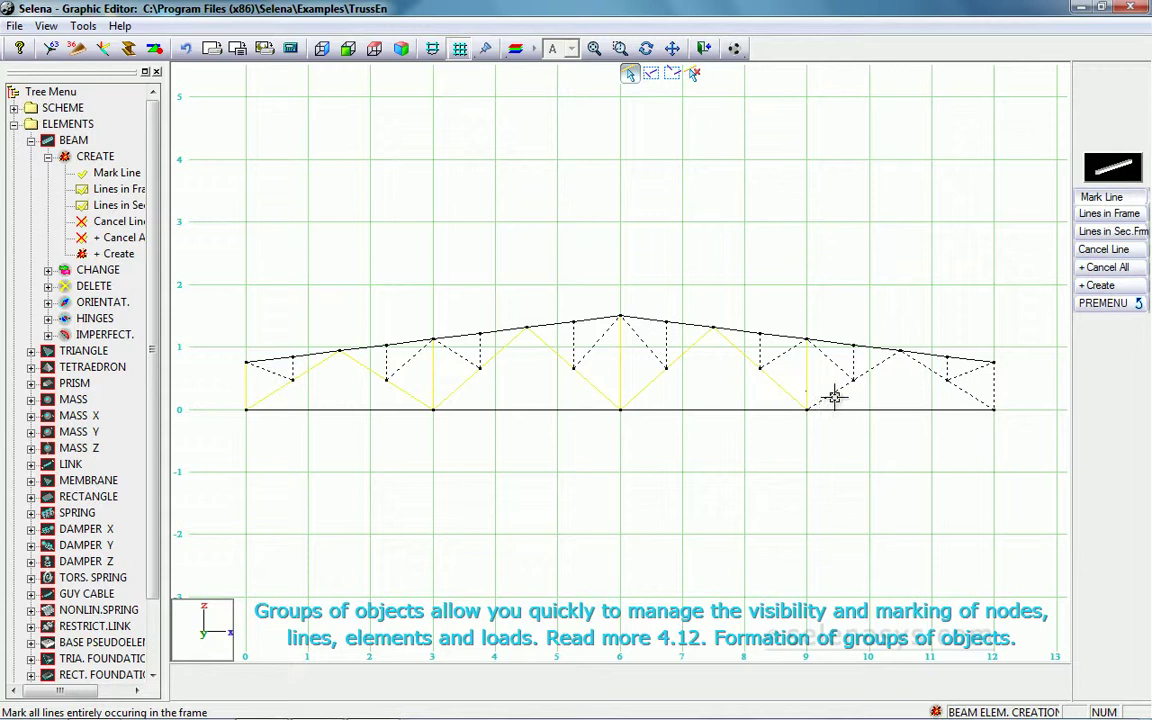
pyautogui.moveTo(921, 362); pyautogui.dragTo(965, 393)
pyautogui.click(1100, 285)
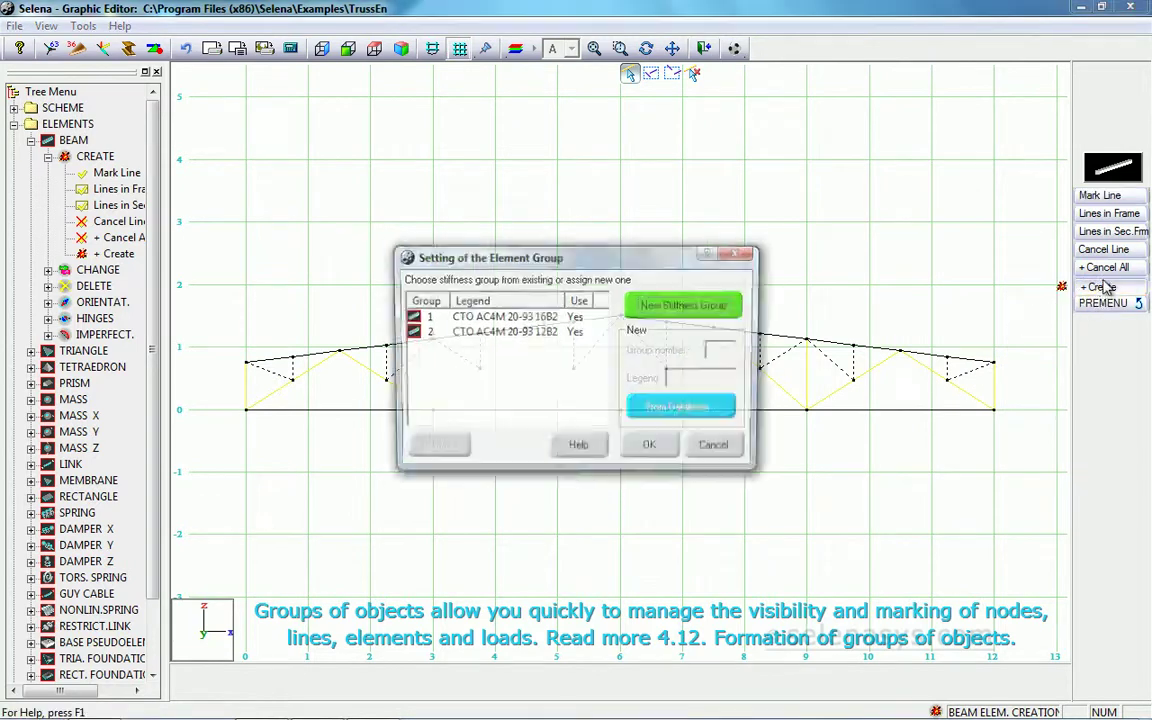
pyautogui.click(708, 306)
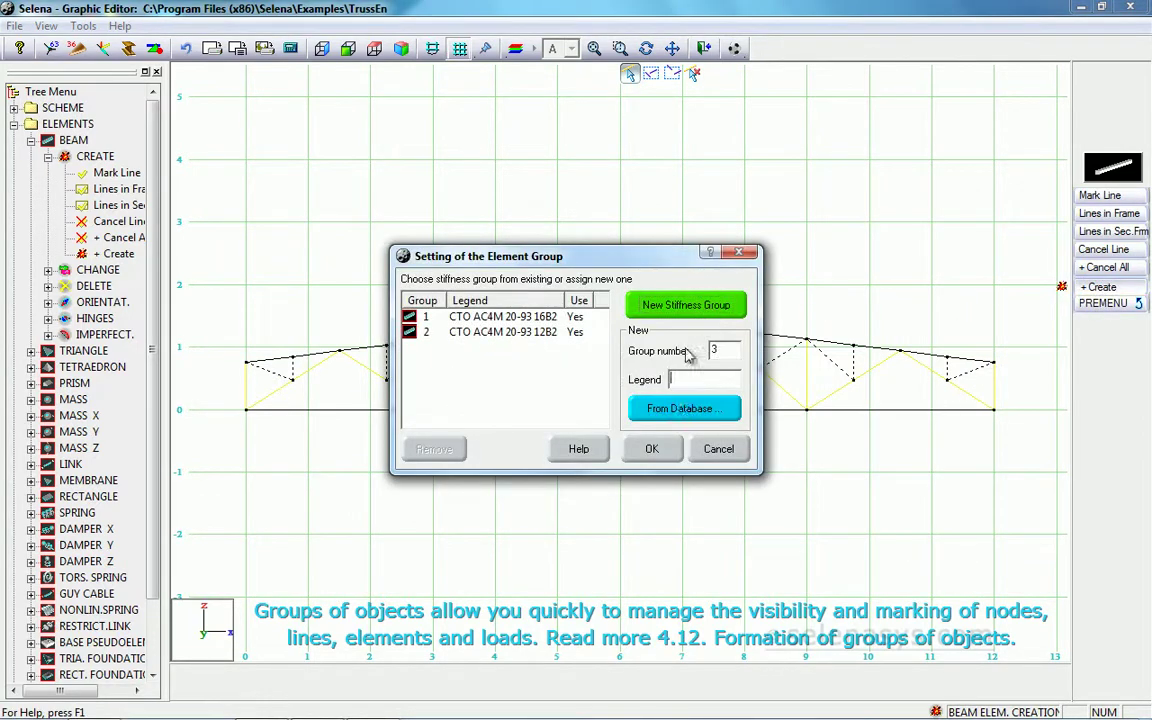
pyautogui.click(670, 408)
pyautogui.click(390, 443)
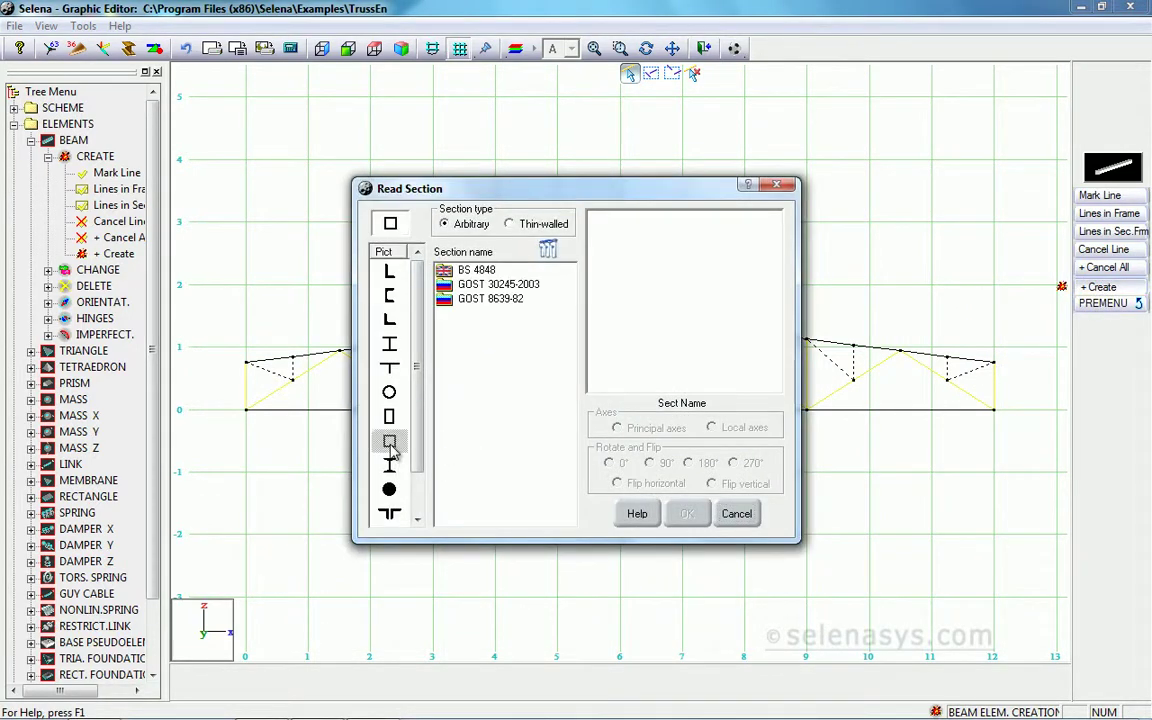
pyautogui.doubleClick(505, 284)
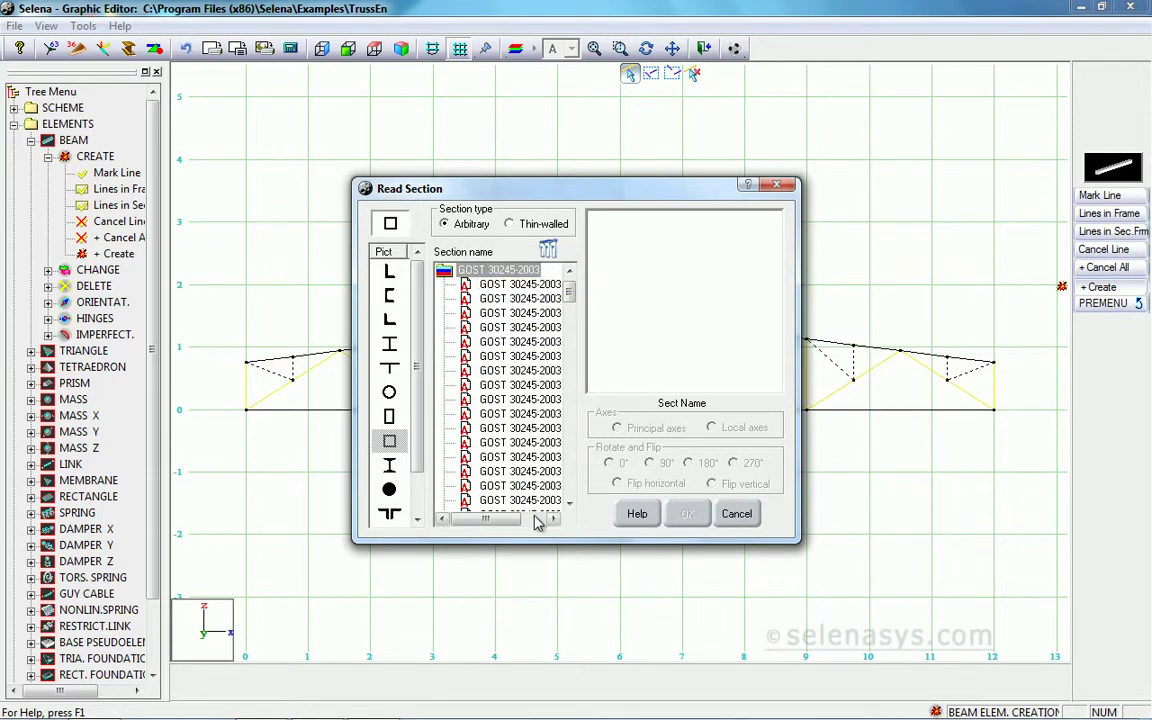
pyautogui.moveTo(512, 519); pyautogui.dragTo(537, 521)
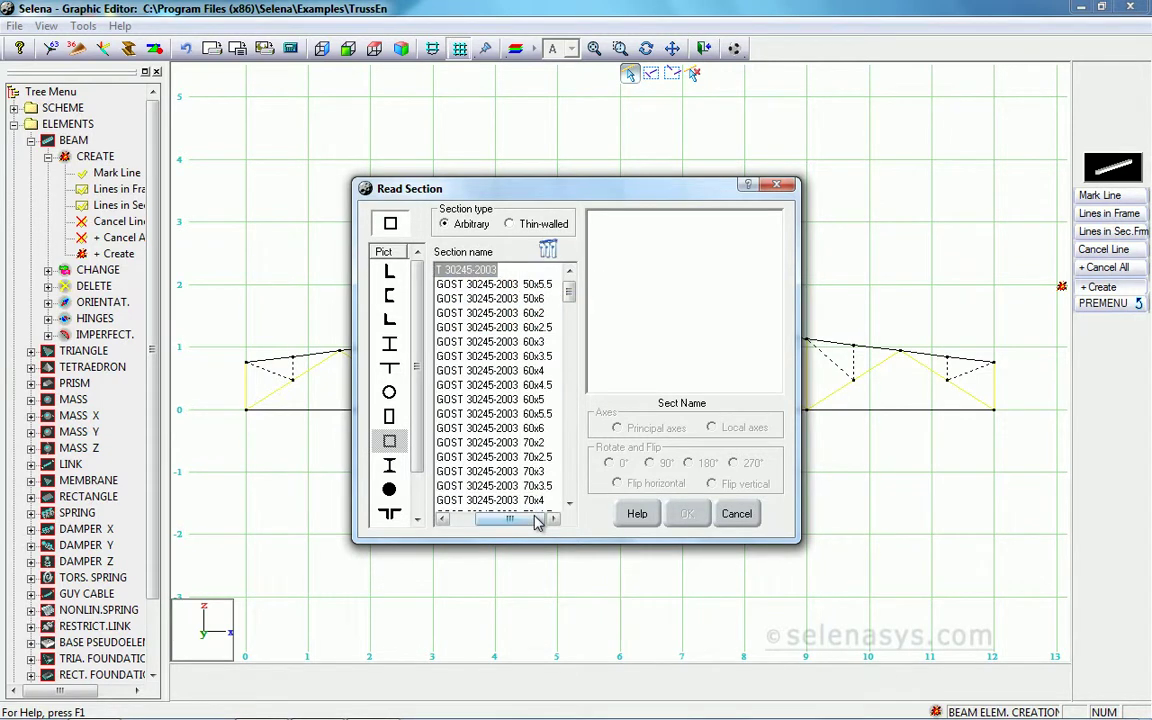
pyautogui.click(536, 430)
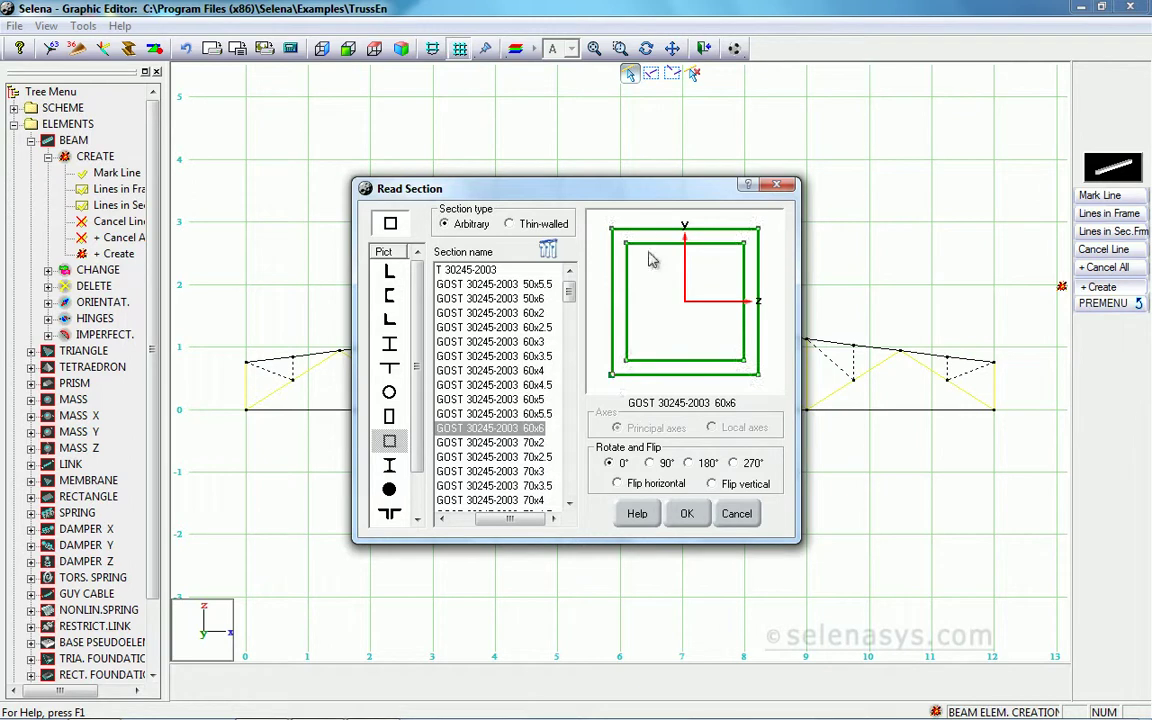
pyautogui.click(683, 512)
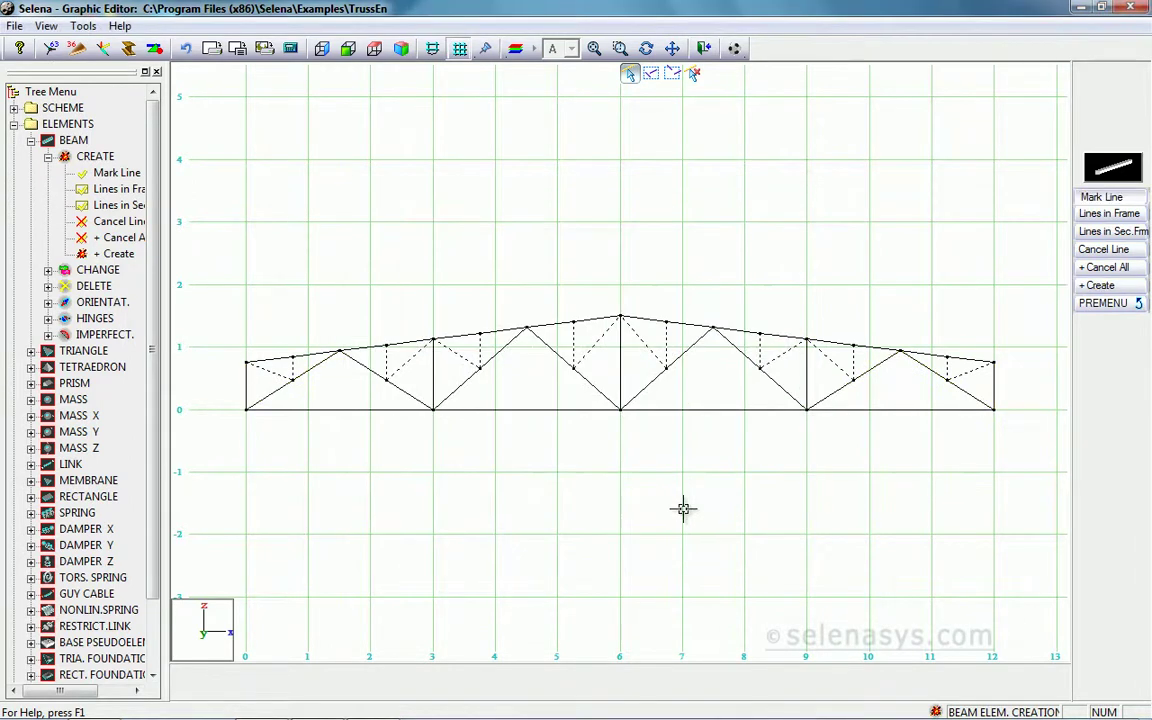
# Step: Mark hinges at the chord ends of all main diagonals, along the bottom nodes and the intermediate top chord nodes
pyautogui.click(1104, 304)
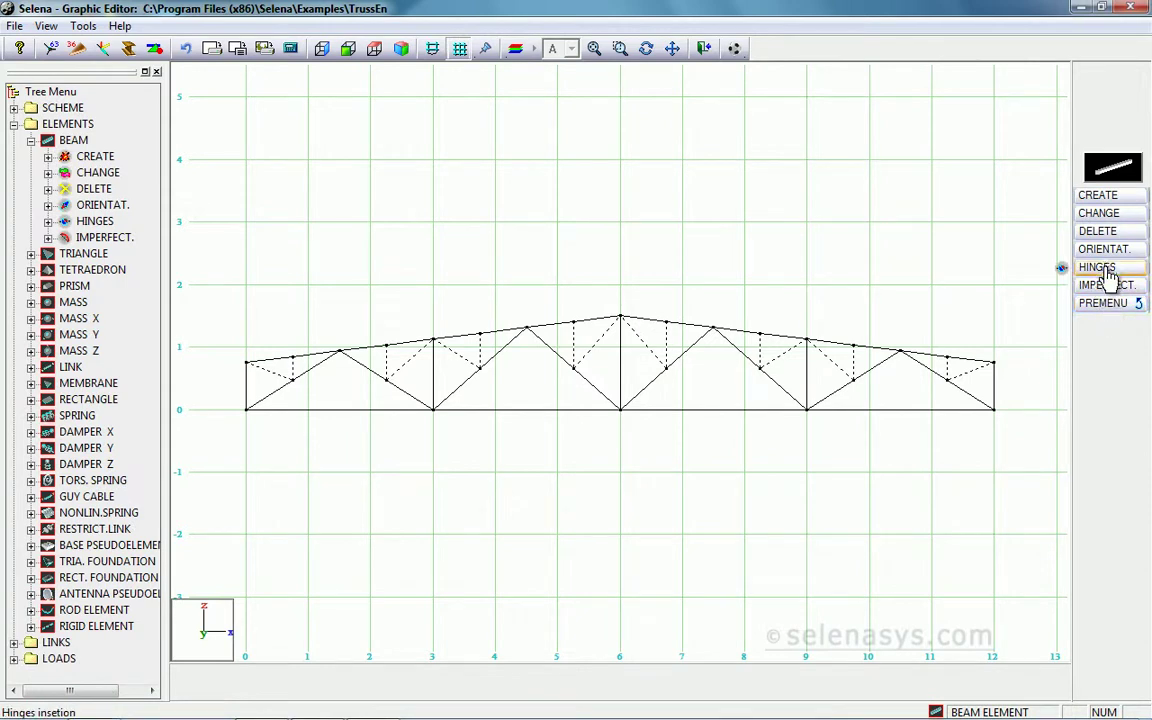
pyautogui.click(1100, 268)
pyautogui.click(1103, 197)
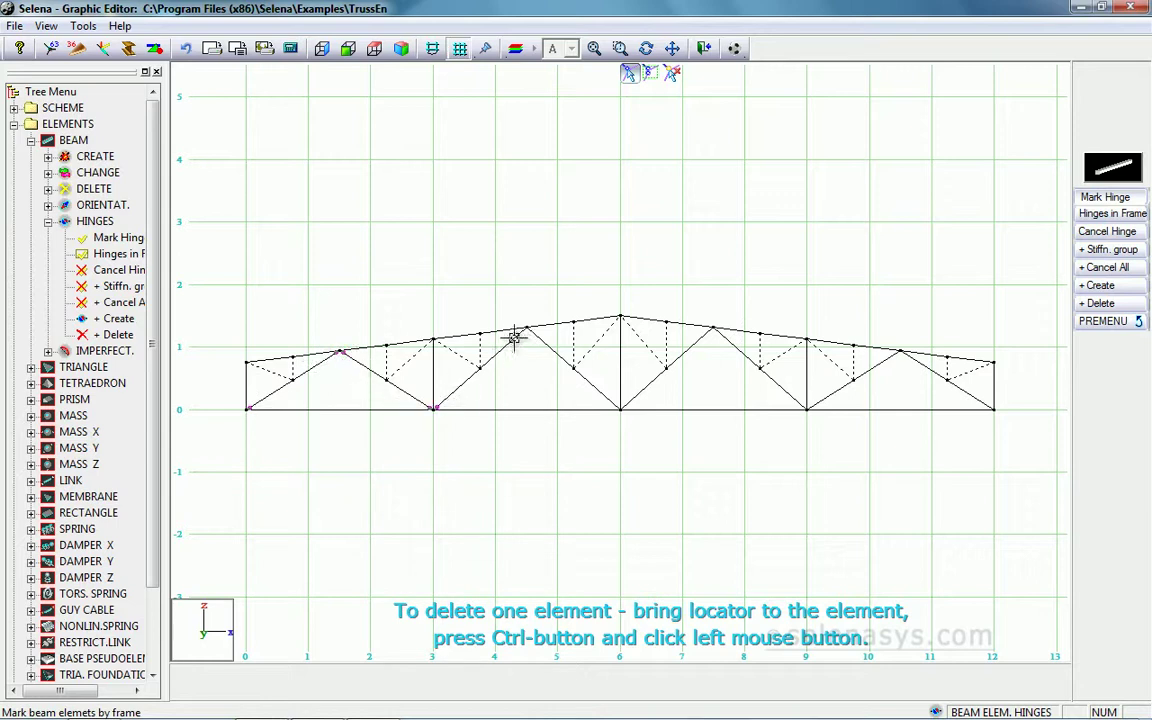
pyautogui.click(544, 341)
pyautogui.click(638, 395)
pyautogui.click(792, 400)
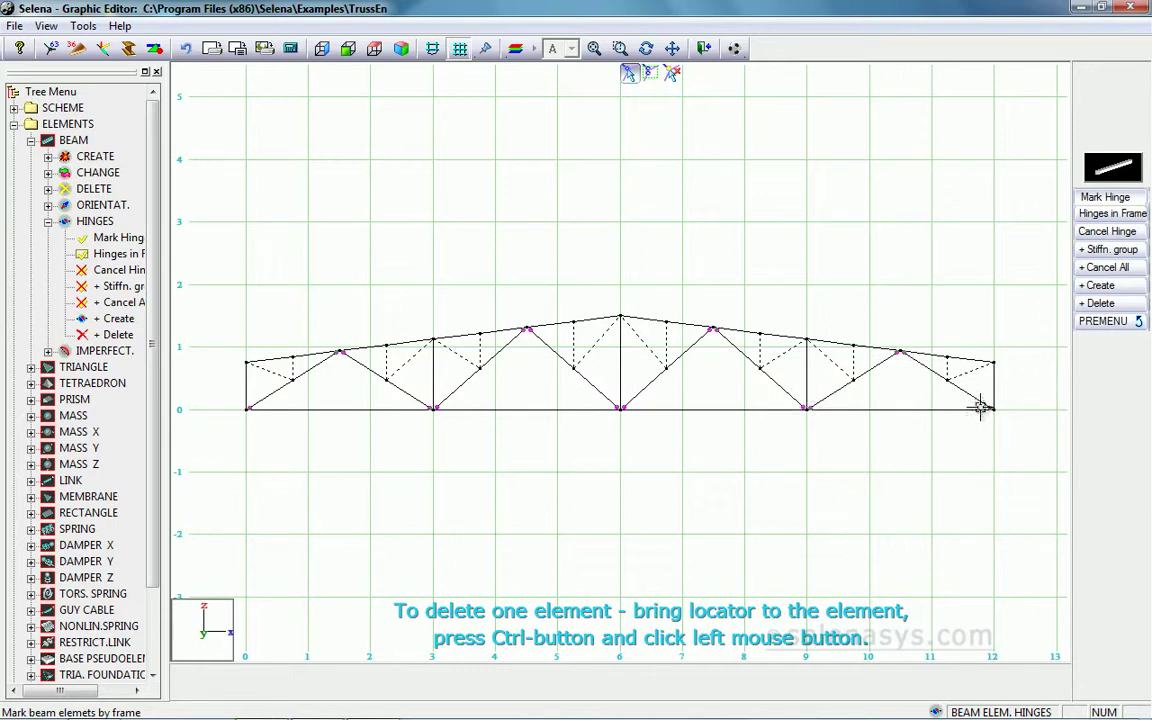
# Step: Create the marked hinges with the fy and fz rotational links released and x, y, z and fx kept
pyautogui.click(1100, 286)
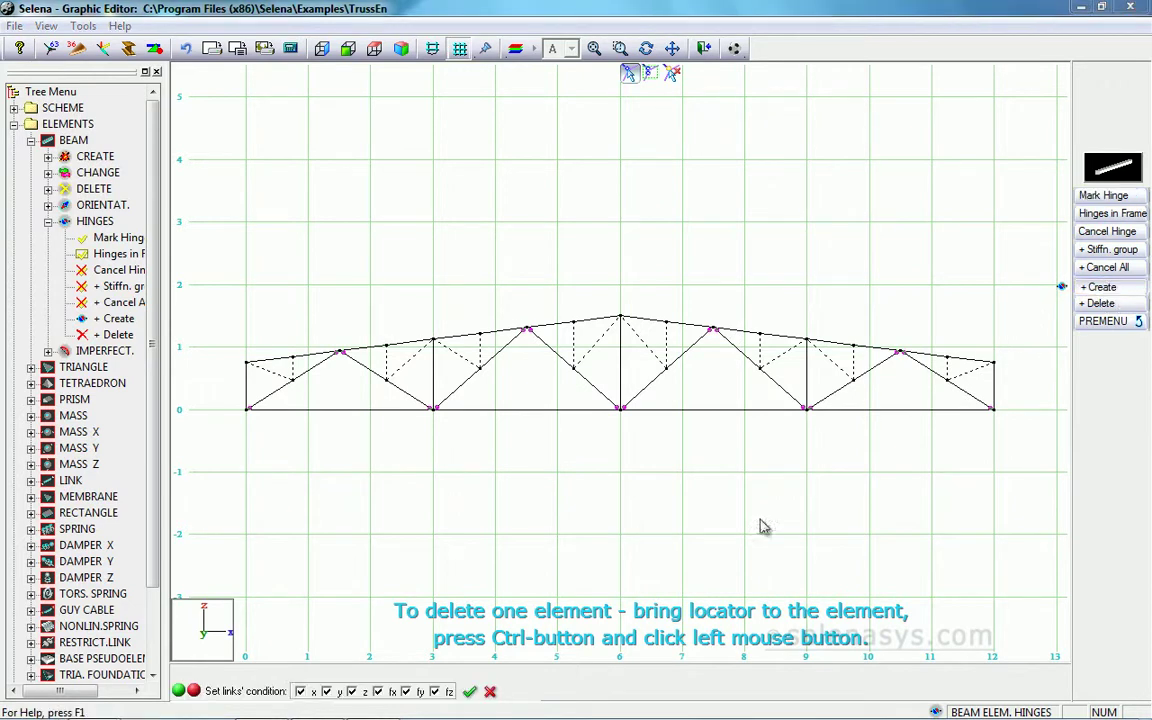
pyautogui.click(434, 691)
pyautogui.click(406, 691)
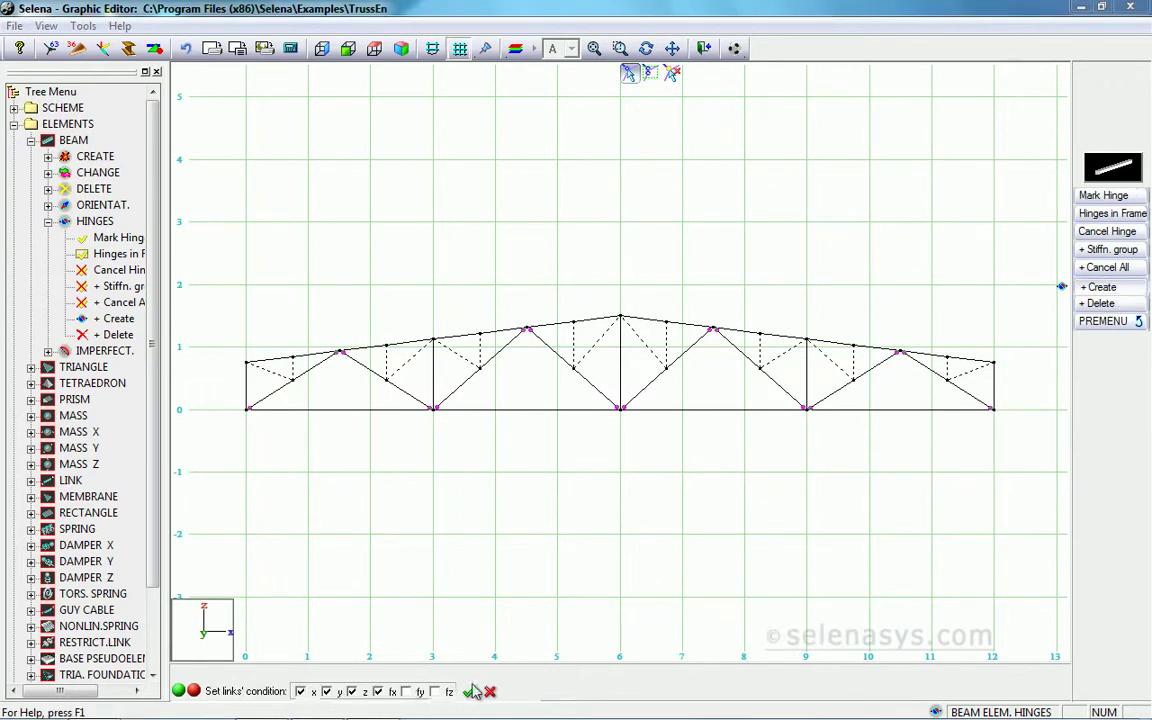
pyautogui.click(470, 692)
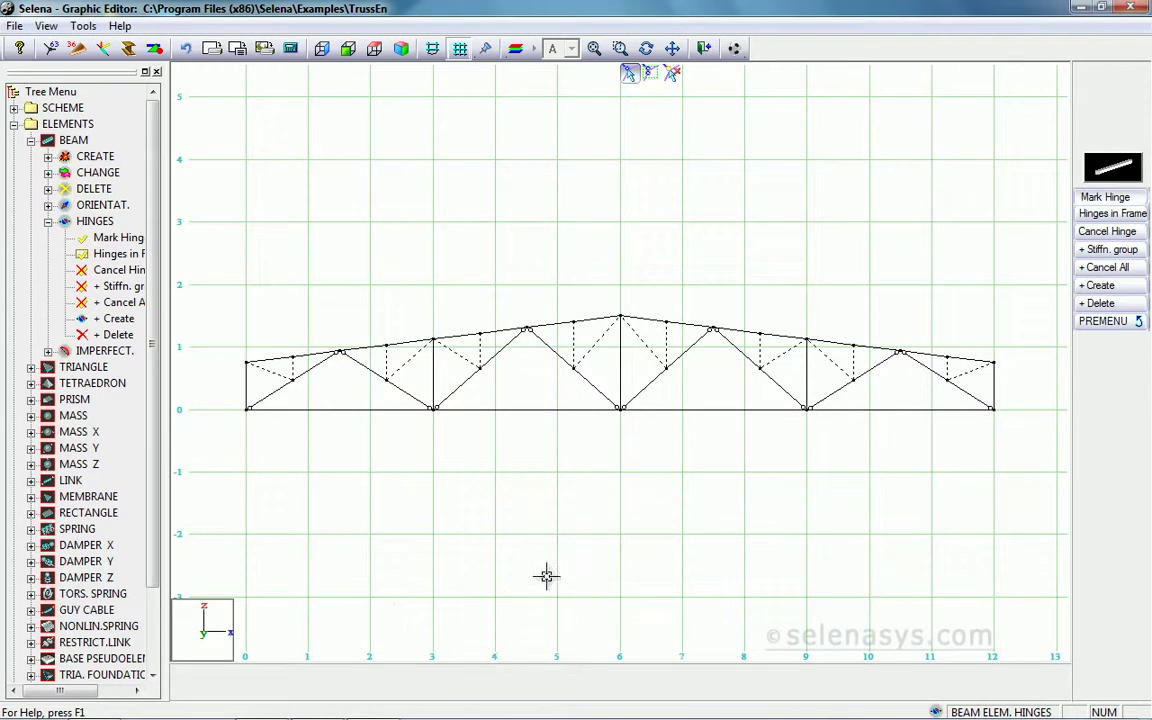
# Step: Mark all remaining dashed secondary diagonals and short verticals of the truss for creation as link elements
pyautogui.click(1110, 324)
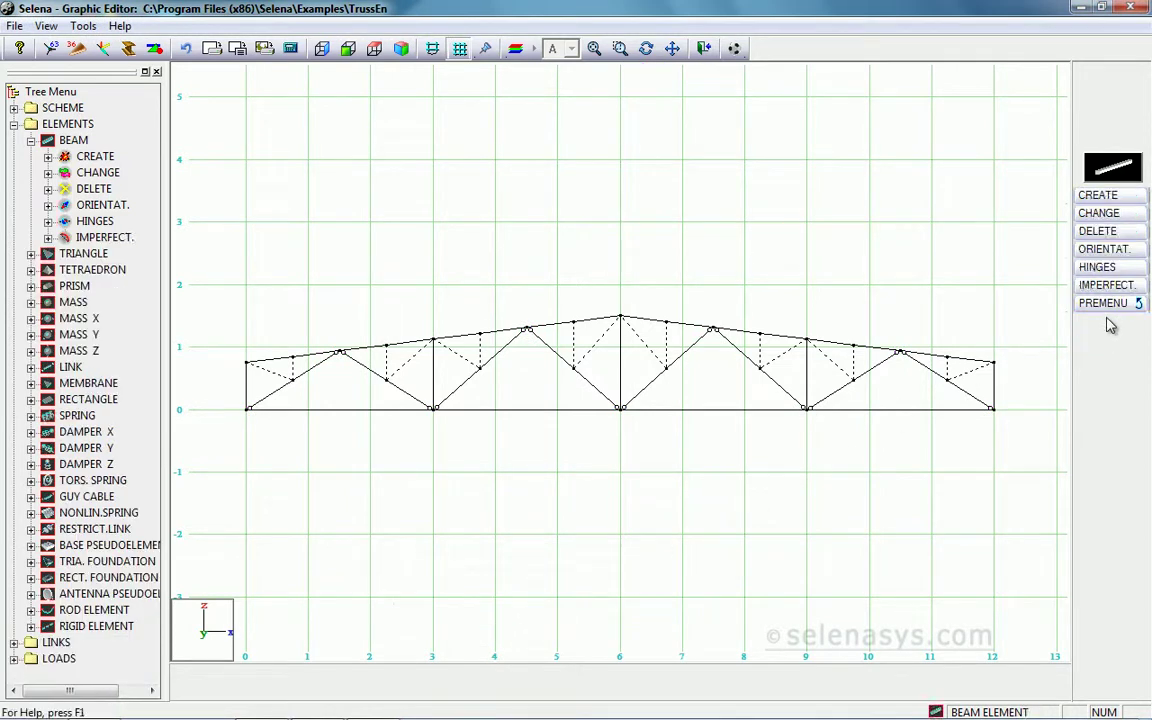
pyautogui.click(1112, 321)
pyautogui.click(1108, 200)
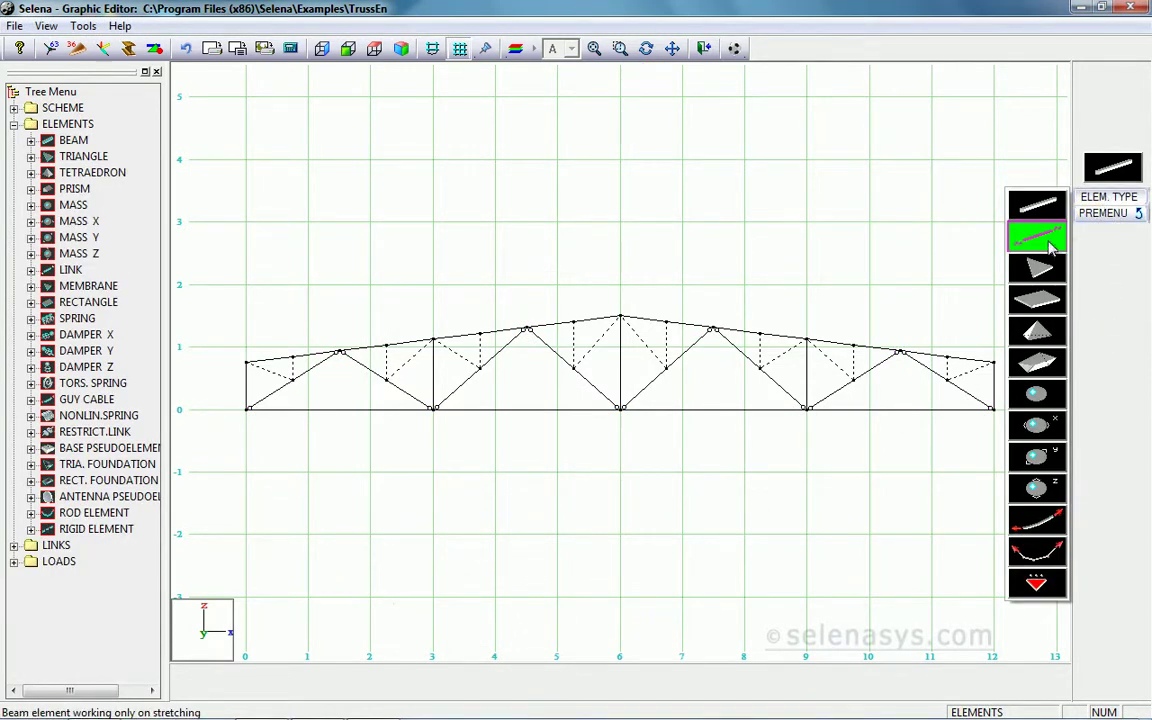
pyautogui.click(1036, 235)
pyautogui.click(1099, 199)
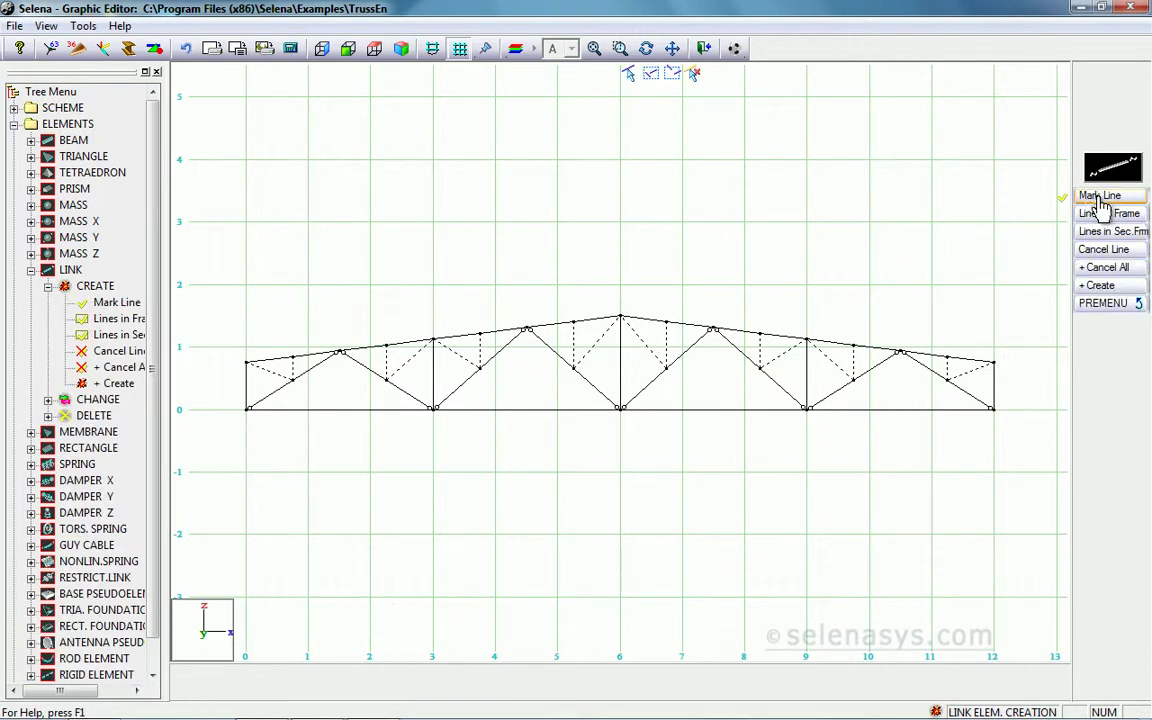
pyautogui.moveTo(1027, 273); pyautogui.dragTo(222, 474)
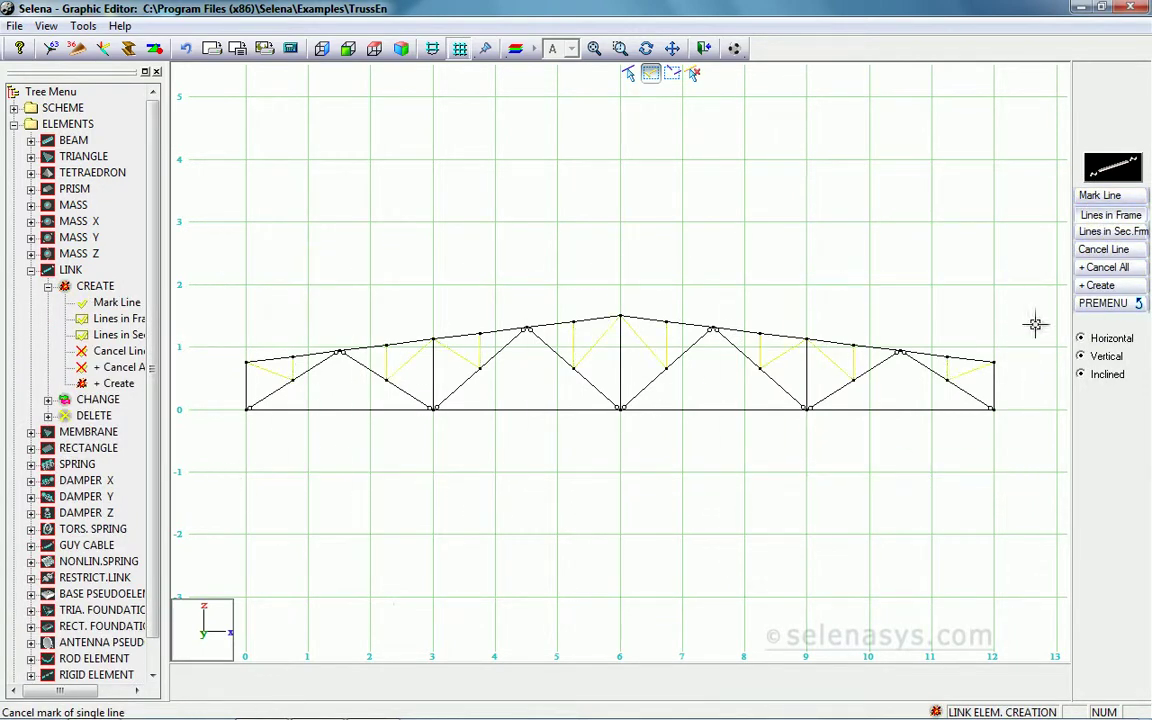
pyautogui.click(1100, 287)
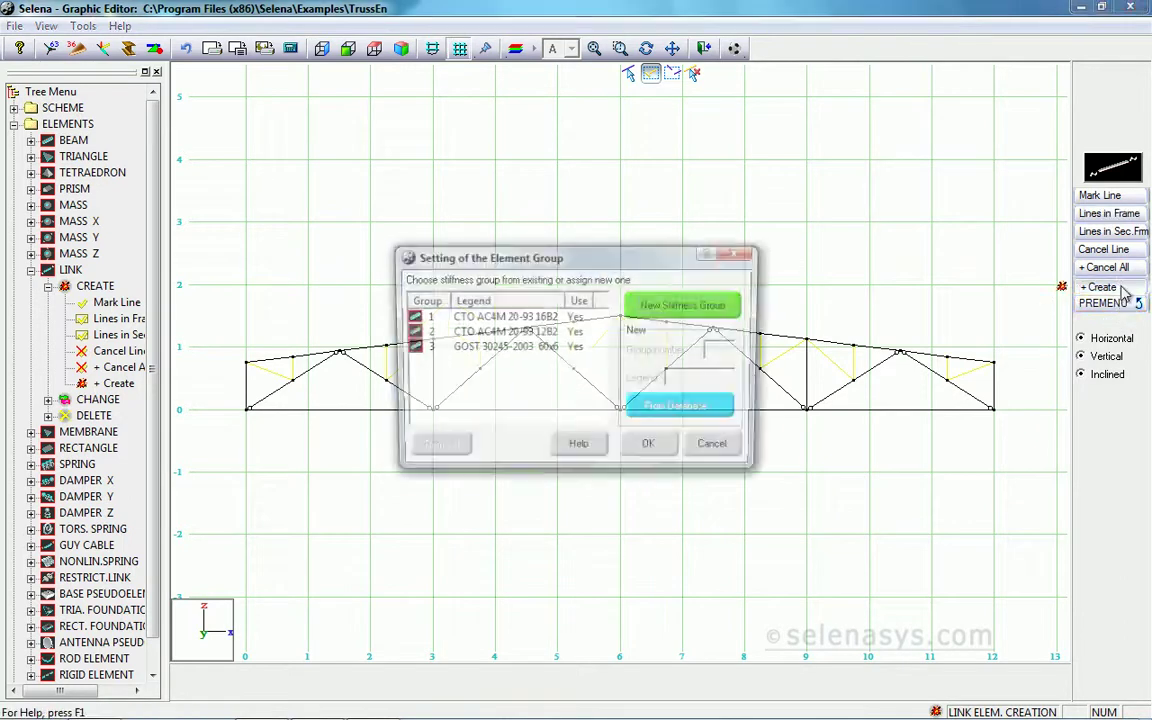
pyautogui.click(695, 316)
pyautogui.click(665, 410)
pyautogui.click(390, 441)
pyautogui.doubleClick(498, 284)
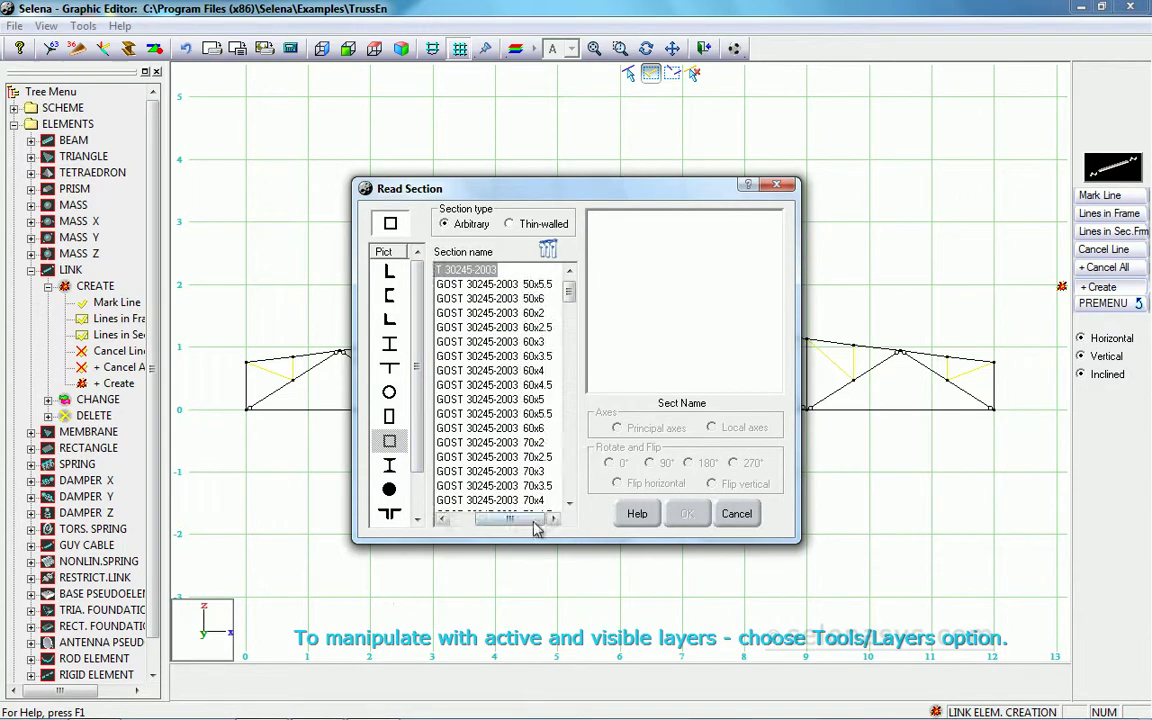
pyautogui.click(528, 285)
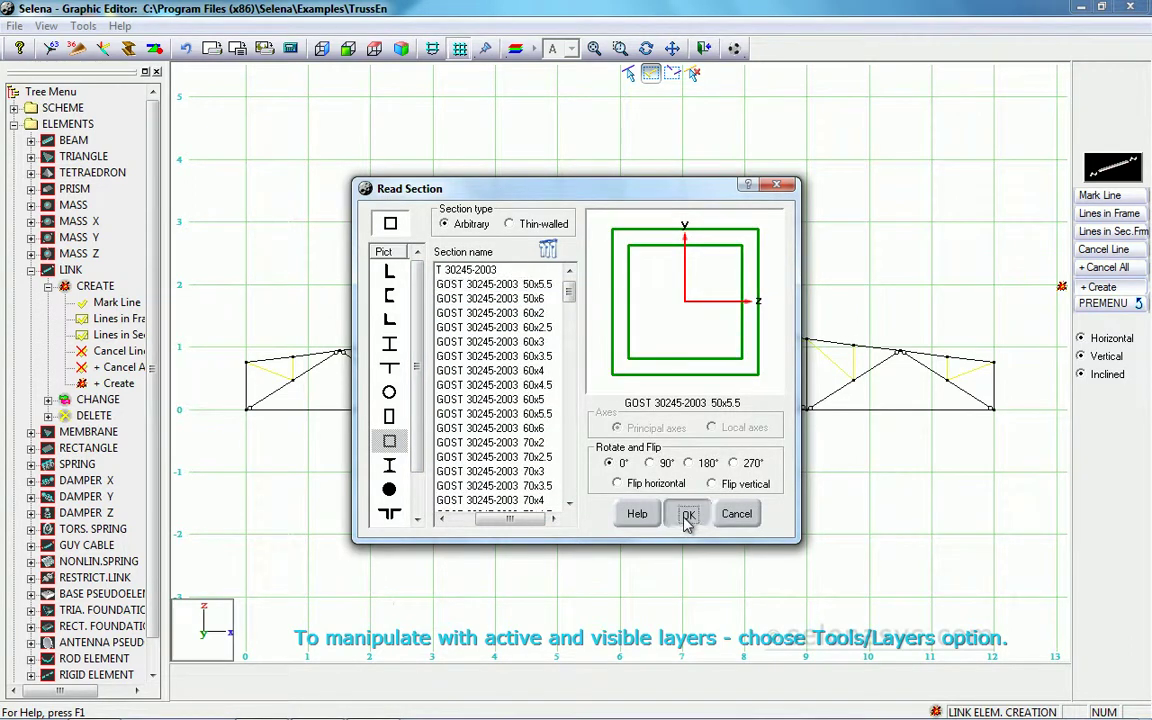
pyautogui.click(686, 515)
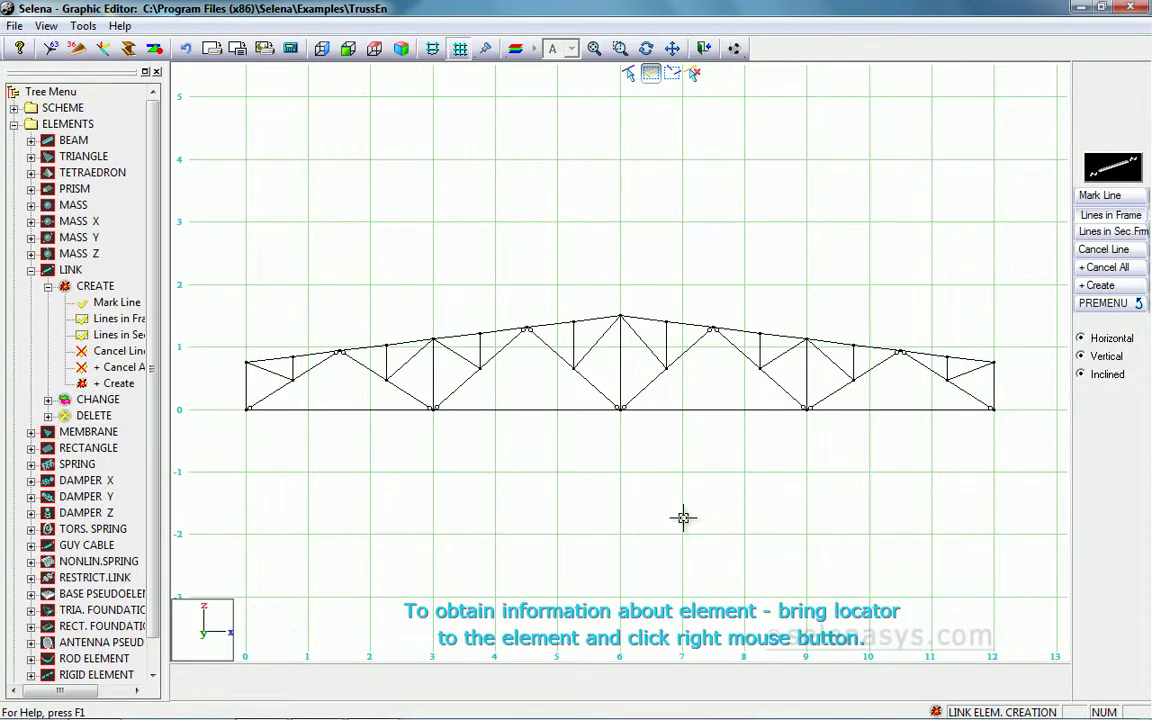
# Step: Examine the member section outlines in an oblique view and the truss as a rendered 3D image
pyautogui.click(128, 49)
pyautogui.moveTo(481, 273); pyautogui.dragTo(502, 309, button='middle')
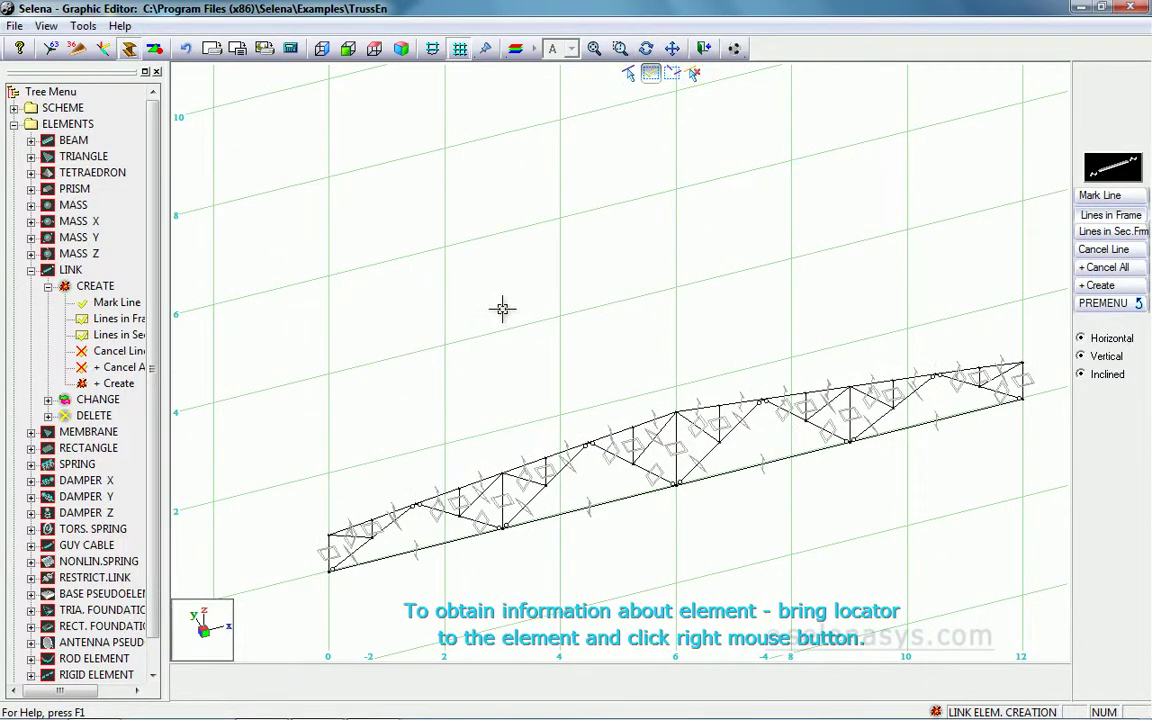
pyautogui.moveTo(620, 493); pyautogui.dragTo(648, 455, button='middle')
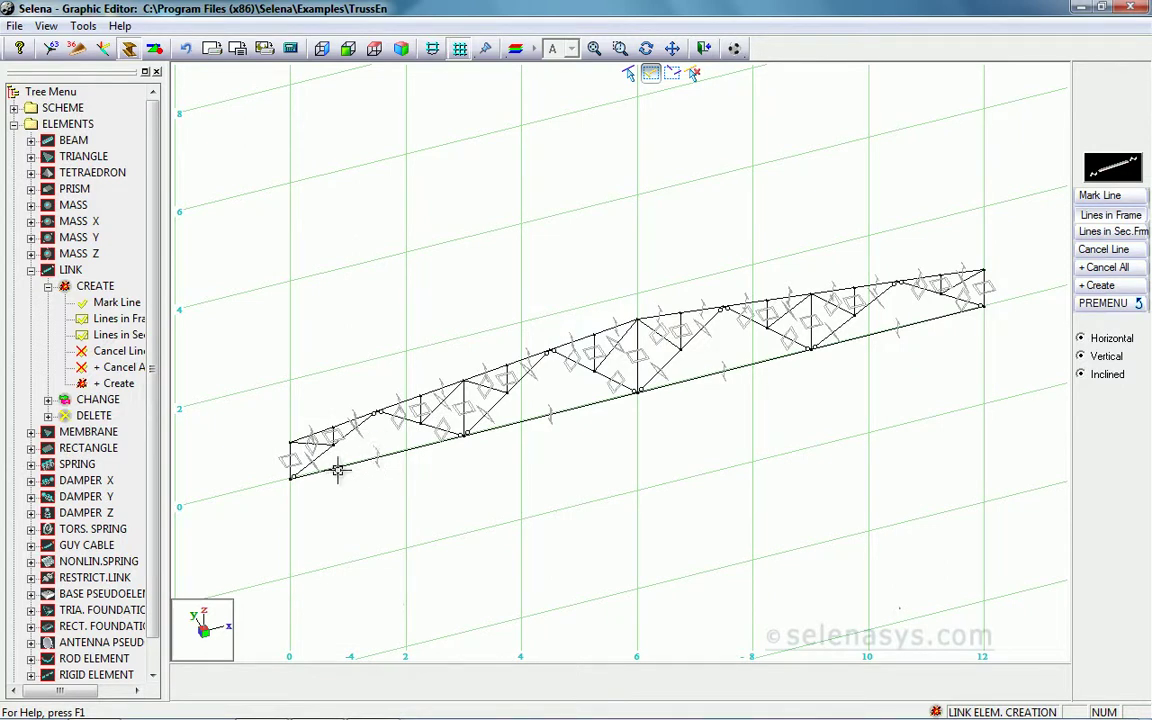
pyautogui.moveTo(337, 473)
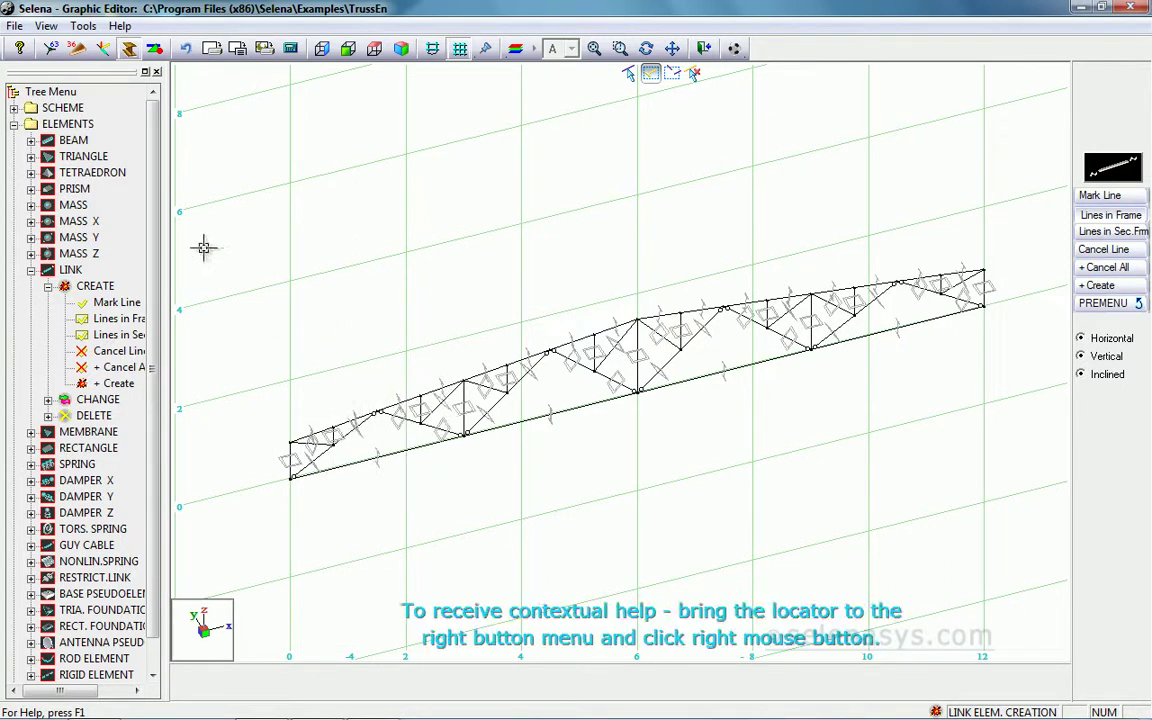
pyautogui.click(44, 26)
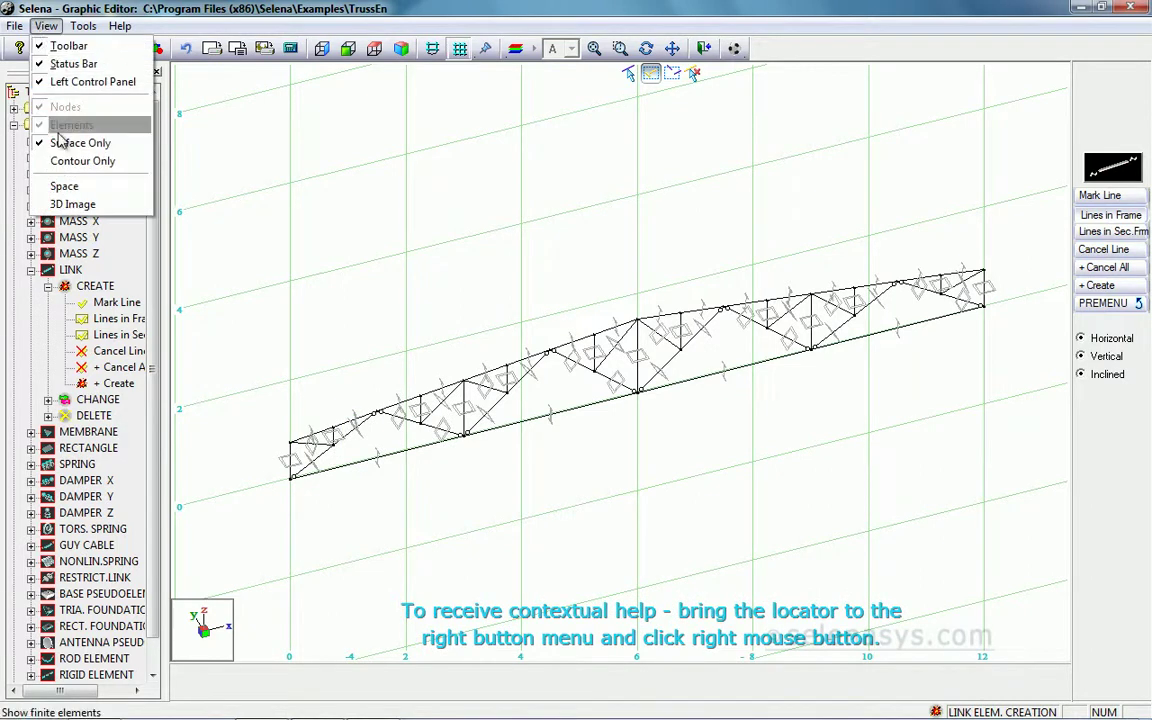
pyautogui.click(68, 203)
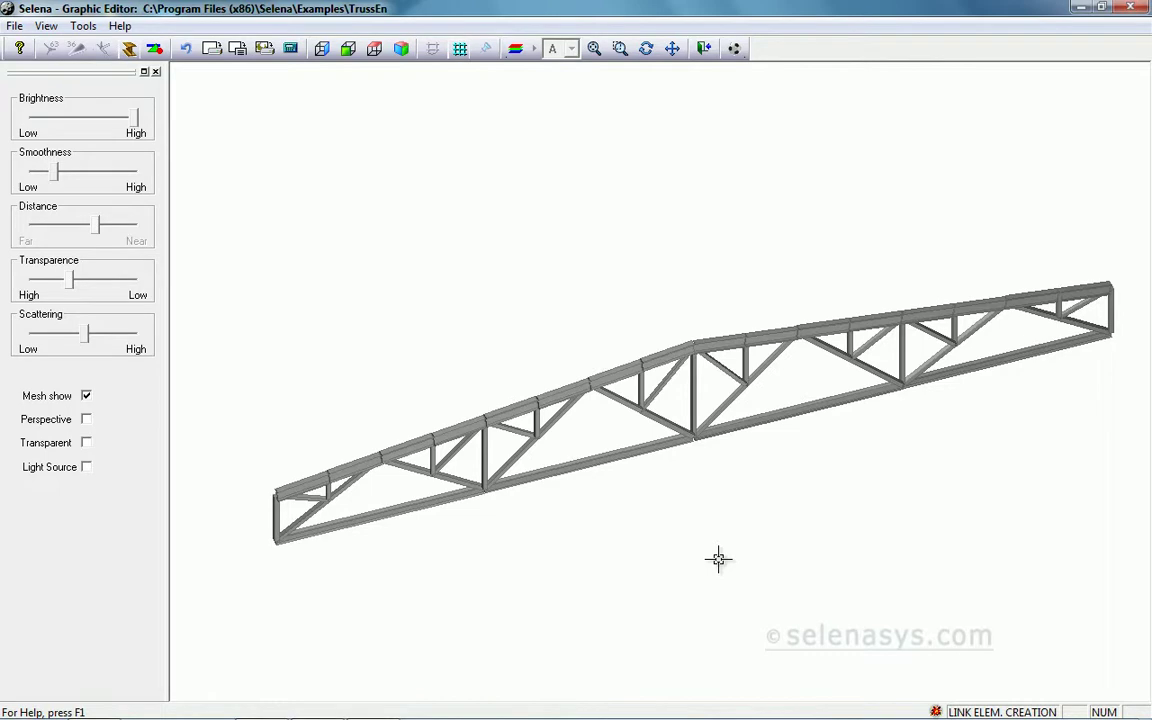
pyautogui.press('Escape')
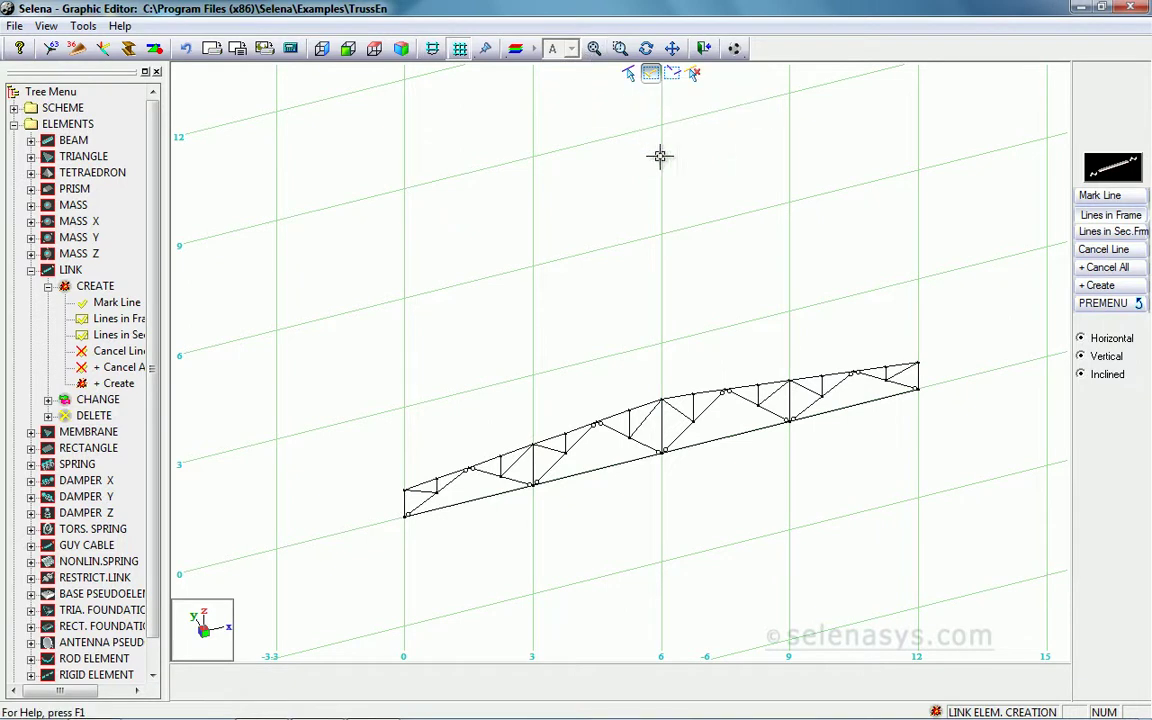
# Step: Create orthogonal external links in x, y and z at the bottom chord support node at X = 0
pyautogui.click(1110, 310)
pyautogui.click(1100, 250)
pyautogui.click(1103, 216)
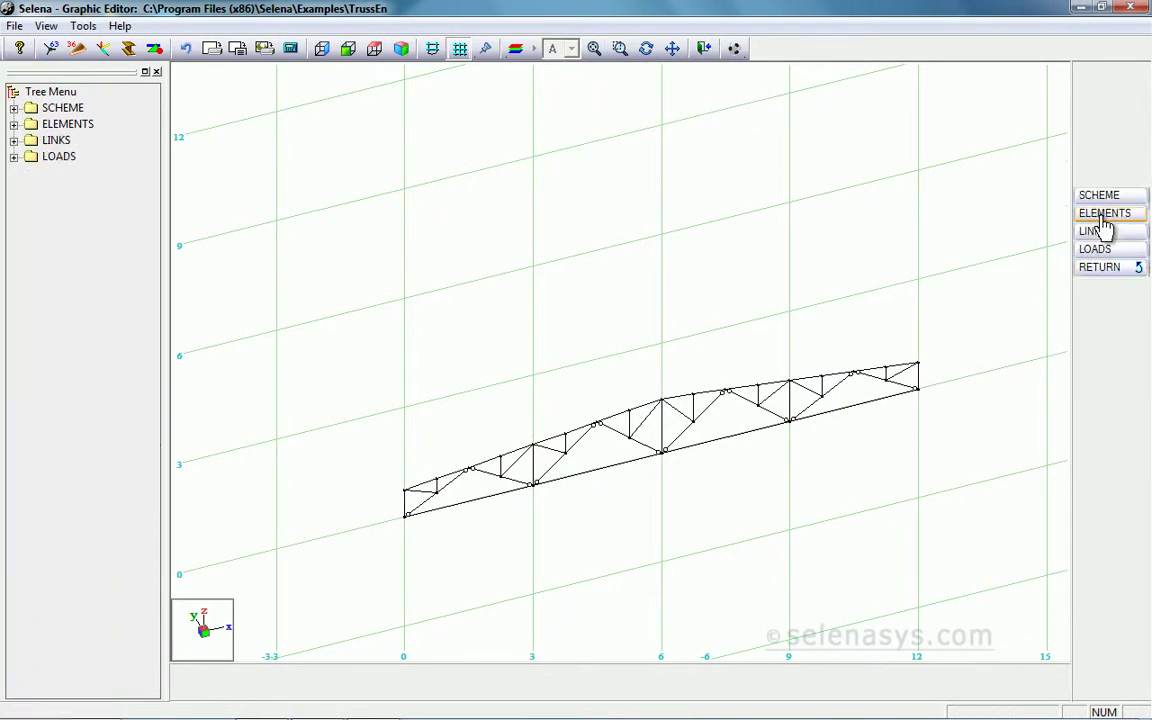
pyautogui.click(1106, 232)
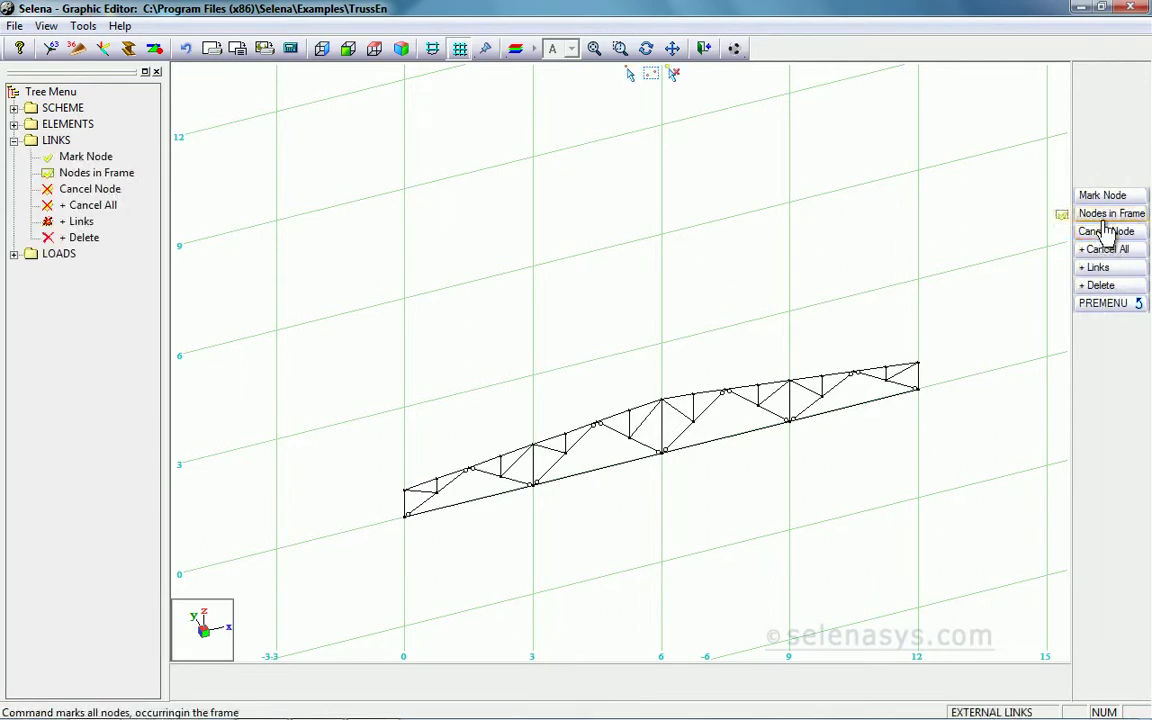
pyautogui.click(348, 48)
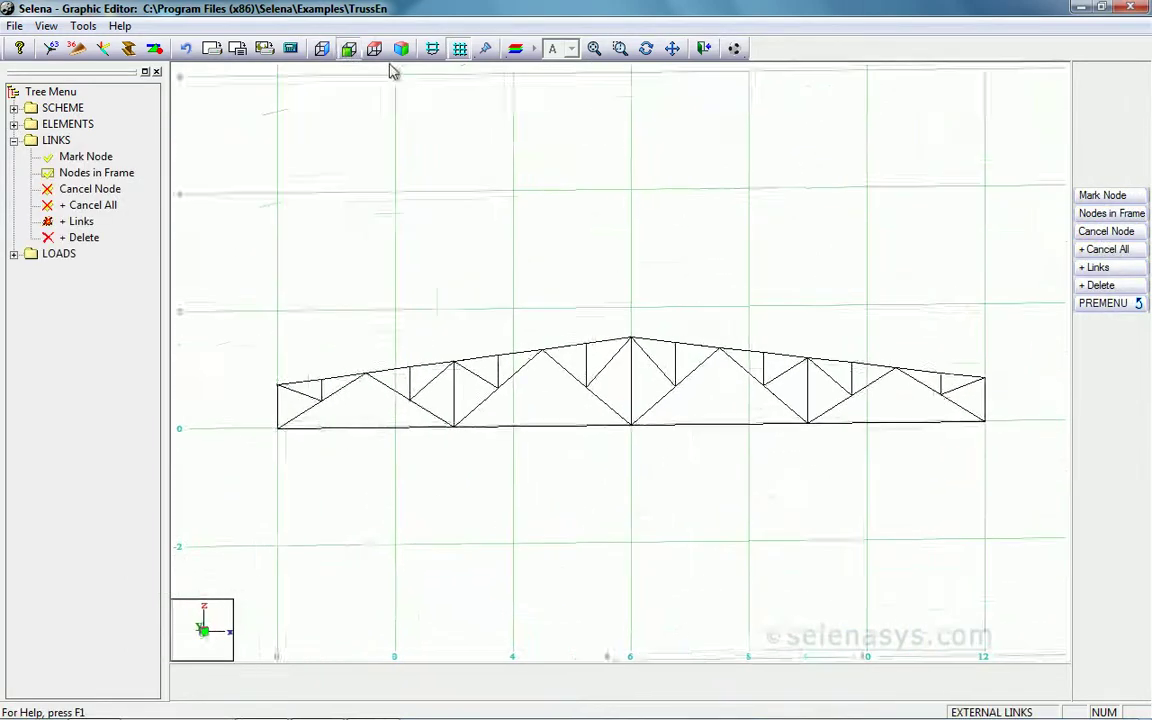
pyautogui.click(1096, 197)
pyautogui.click(246, 410)
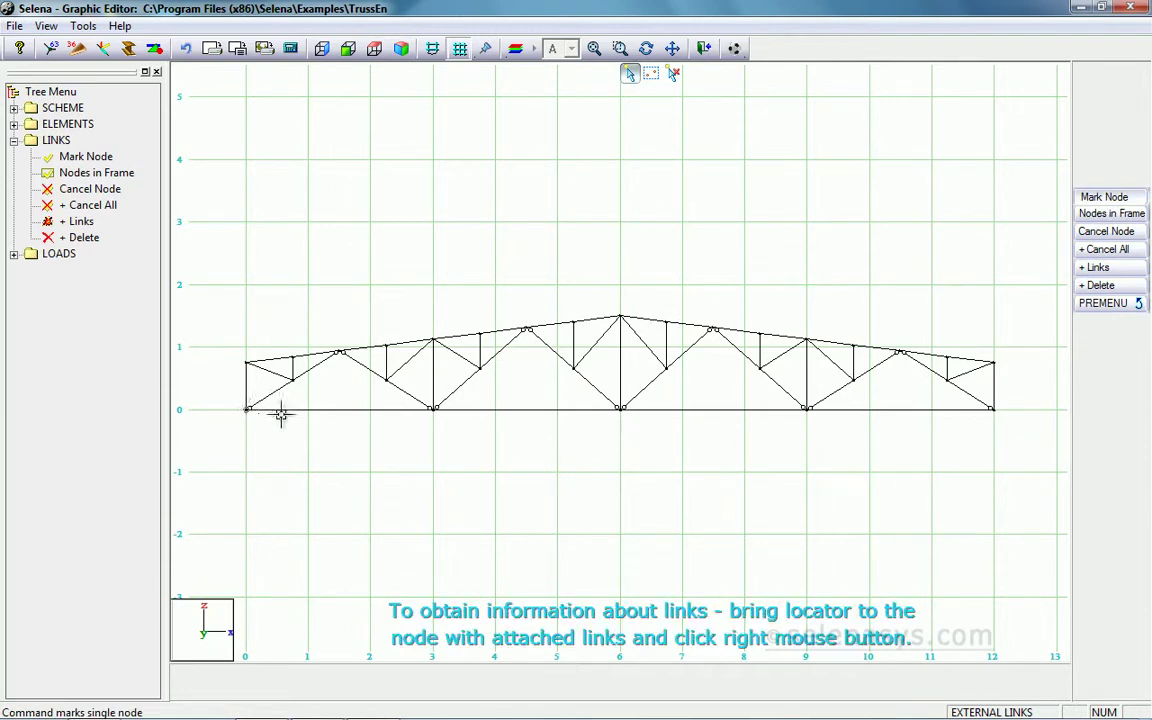
pyautogui.click(1100, 270)
pyautogui.click(935, 262)
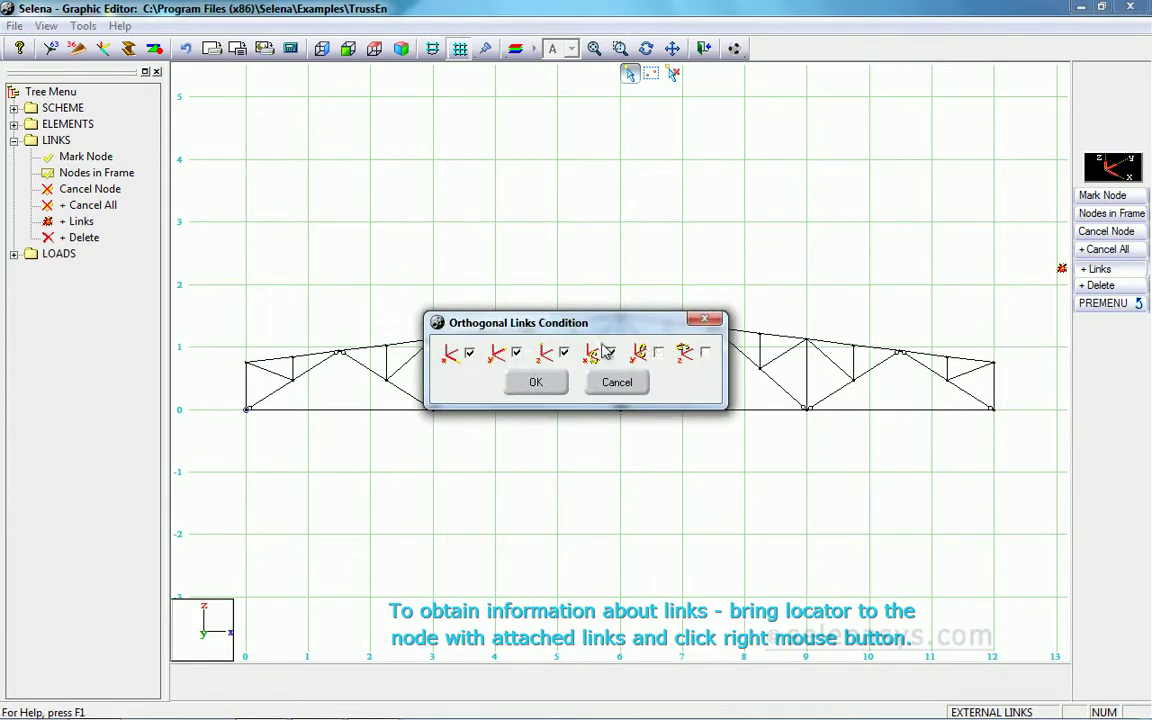
pyautogui.click(536, 383)
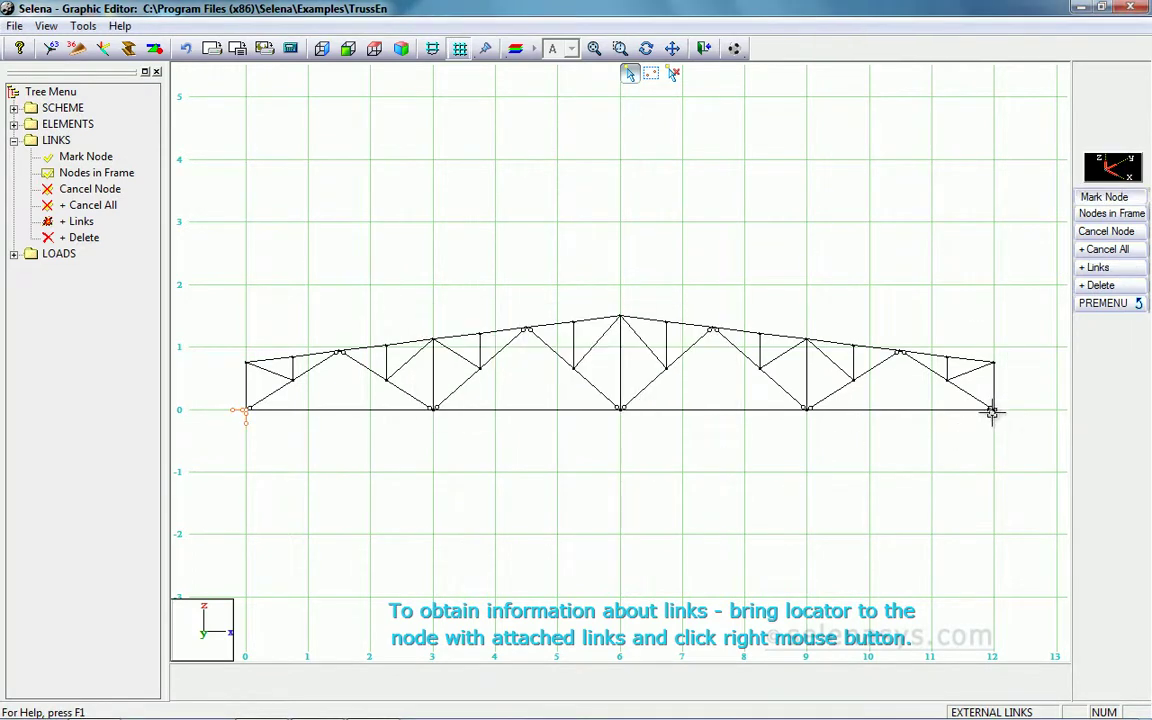
# Step: Create orthogonal external links in y and z at the bottom chord support node at X = 12
pyautogui.click(1100, 268)
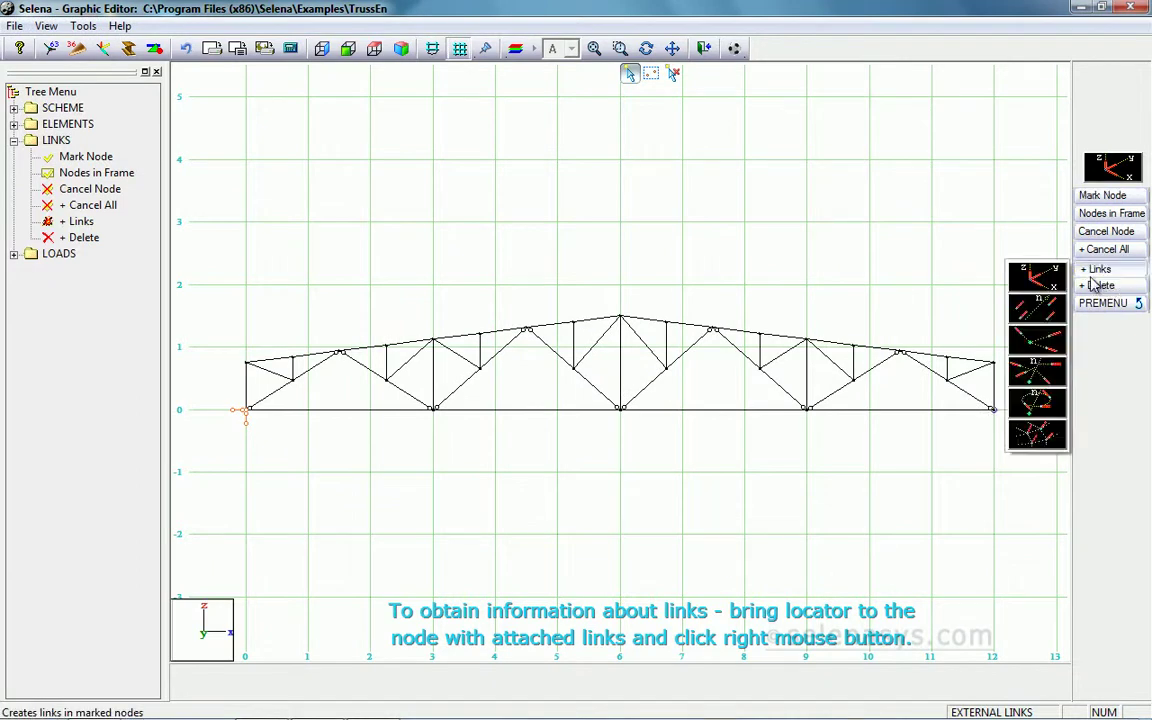
pyautogui.click(935, 252)
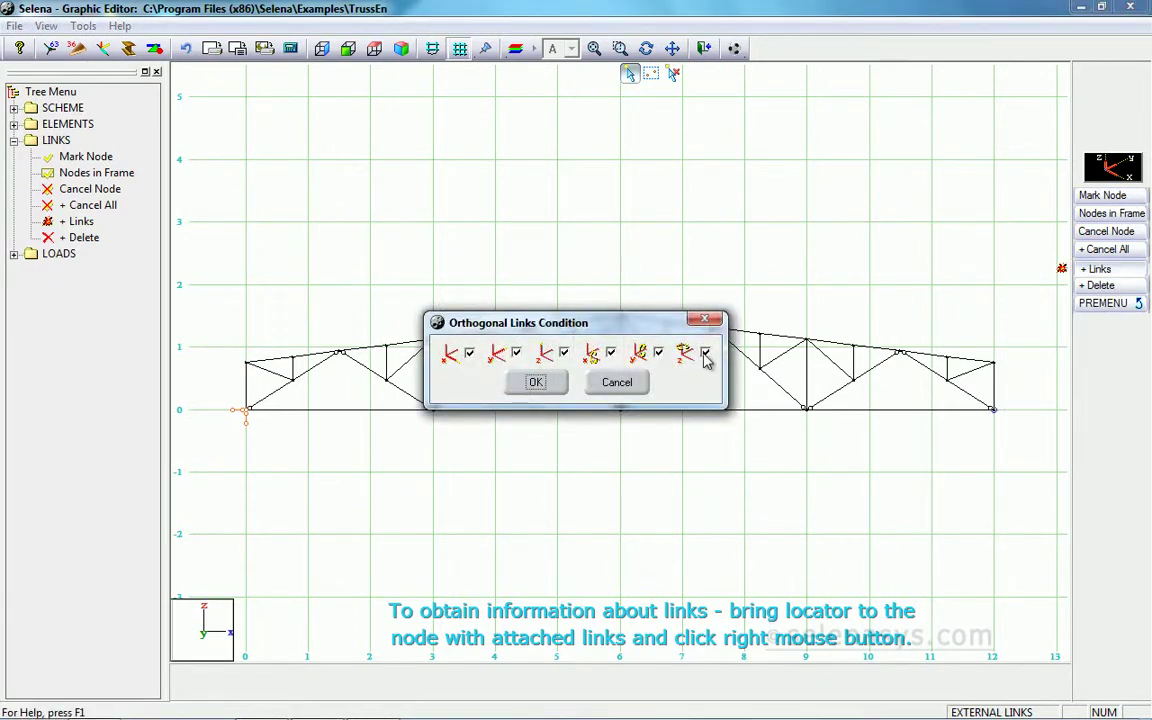
pyautogui.click(546, 386)
# Step: Restrain the top chord nodes at X = 0, 3, 6, 9 and 12 with an orthogonal external link in y only
pyautogui.click(246, 362)
pyautogui.click(433, 338)
pyautogui.click(620, 316)
pyautogui.click(805, 340)
pyautogui.click(994, 363)
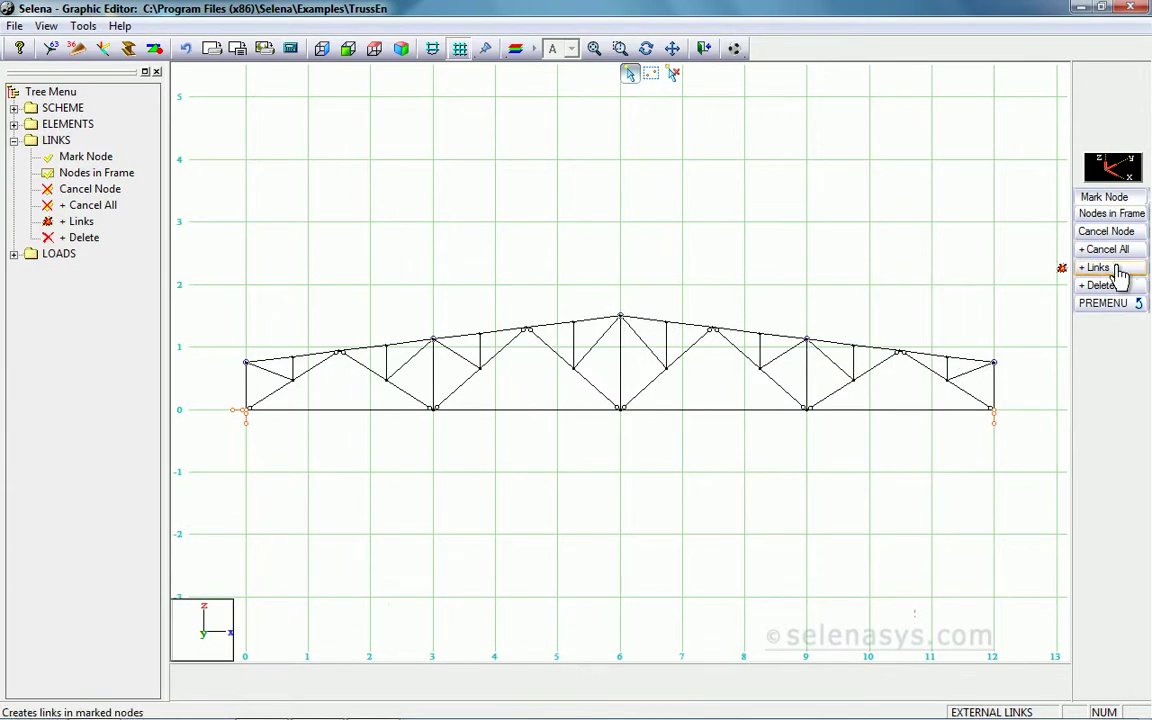
pyautogui.click(1105, 268)
pyautogui.click(1040, 280)
pyautogui.click(705, 353)
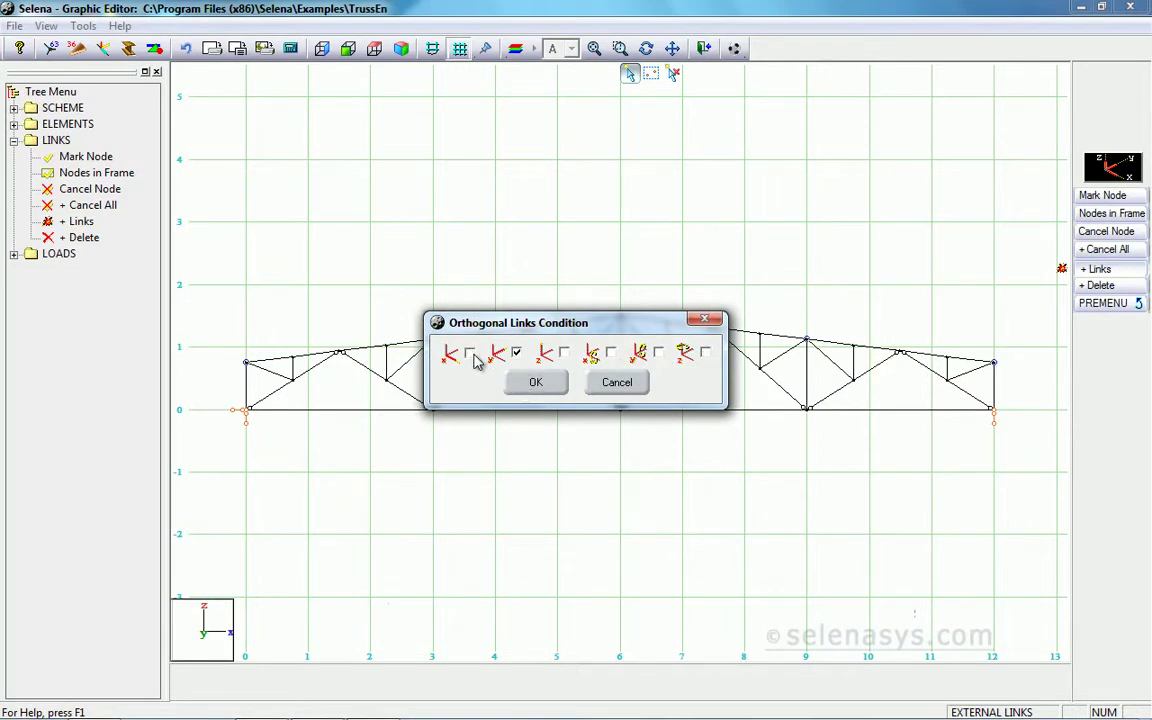
pyautogui.click(546, 386)
# Step: Examine the external links on the whole truss from an oblique angle and return to the front view
pyautogui.press('r')
pyautogui.moveTo(648, 345); pyautogui.dragTo(607, 375)
pyautogui.moveTo(478, 455); pyautogui.dragTo(563, 363, button='middle')
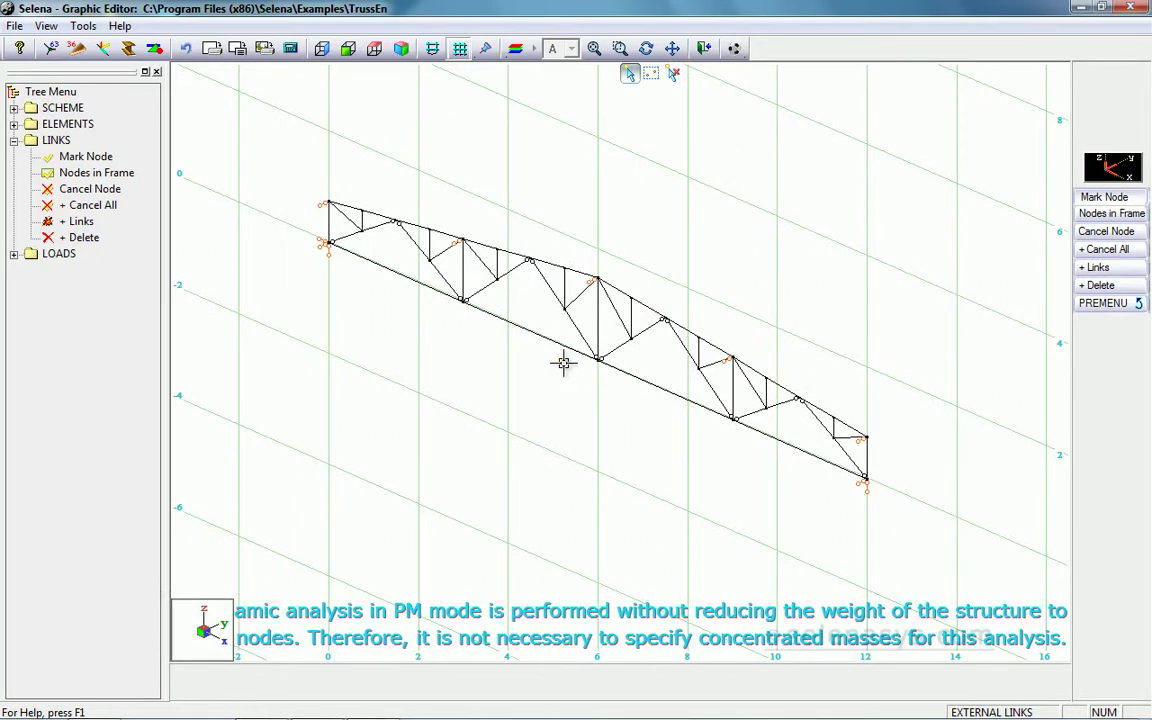
pyautogui.click(594, 49)
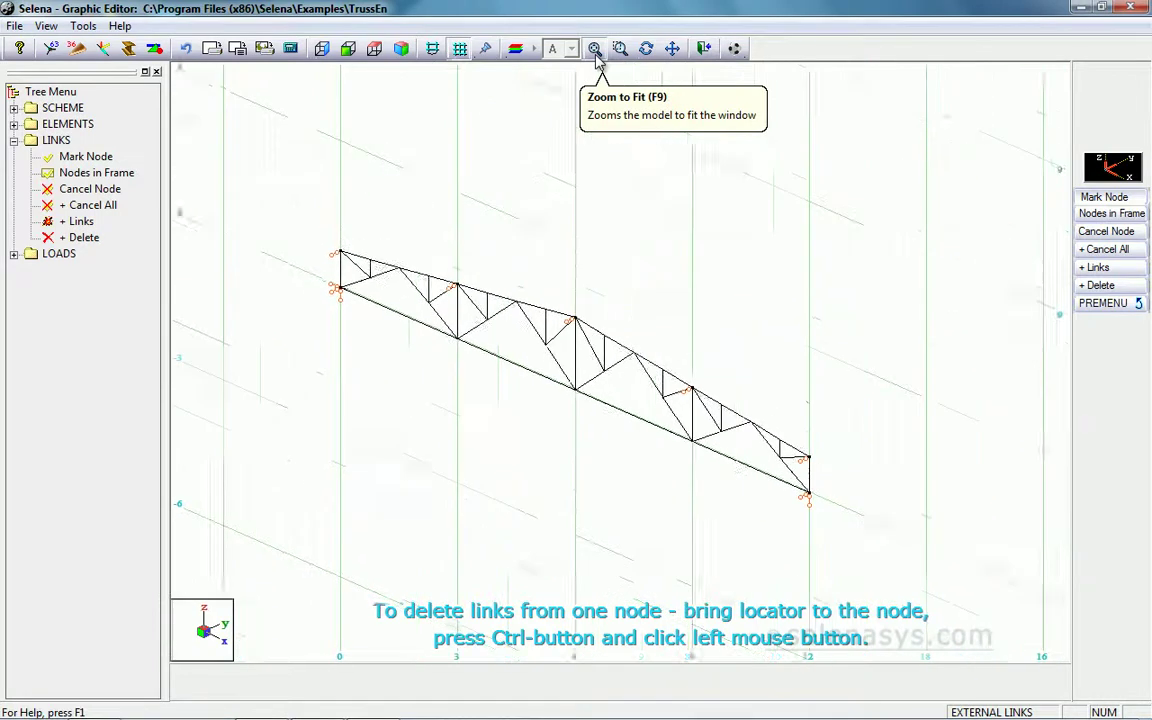
pyautogui.click(352, 52)
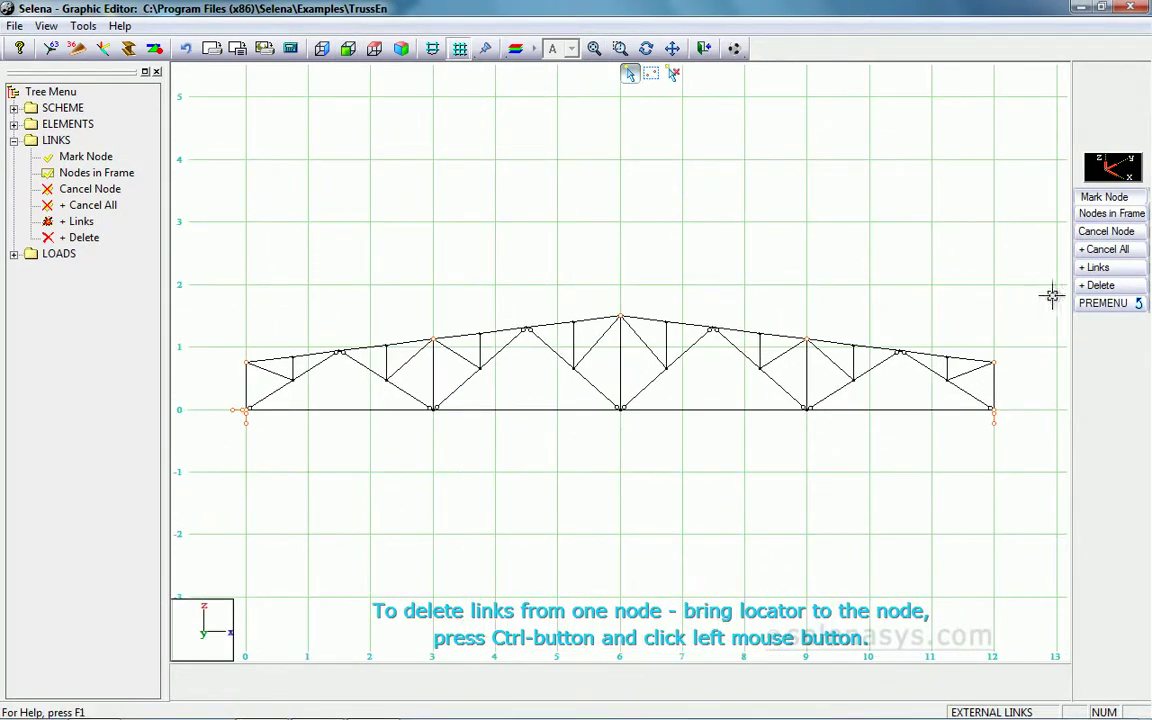
# Step: Apply a static uniformly distributed load Qz = -15000 to all top chord beams, in global axes per unit length of the element
pyautogui.click(1108, 301)
pyautogui.click(1095, 249)
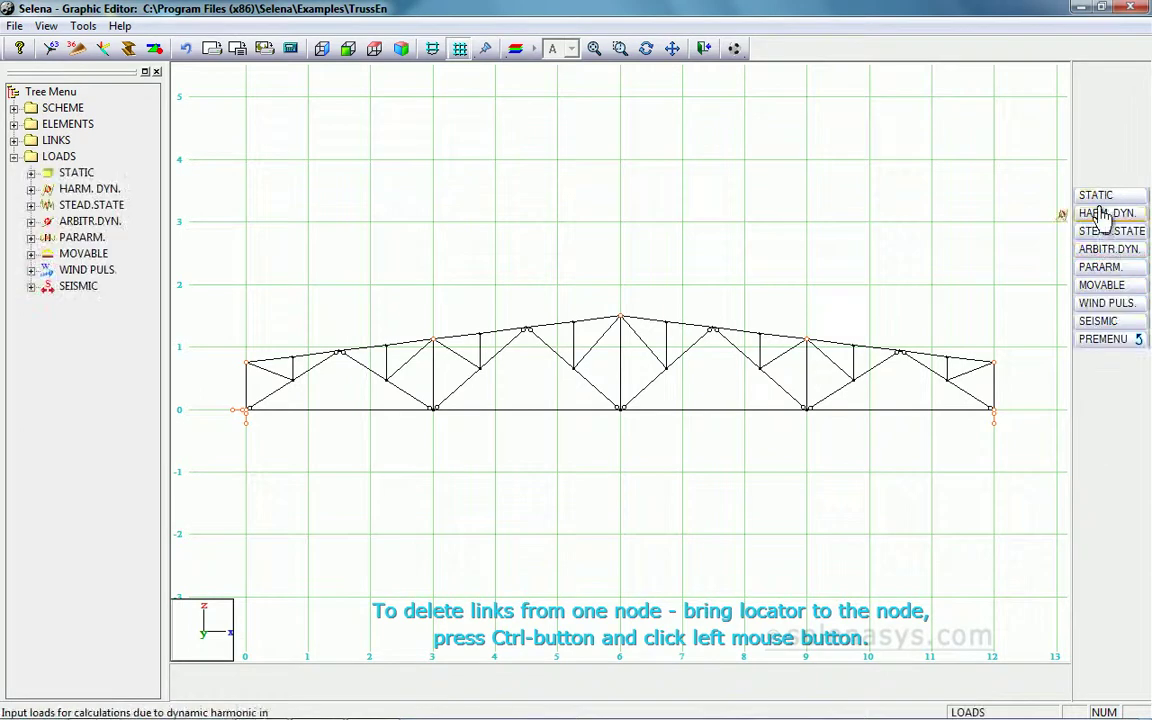
pyautogui.click(1100, 196)
pyautogui.click(1104, 199)
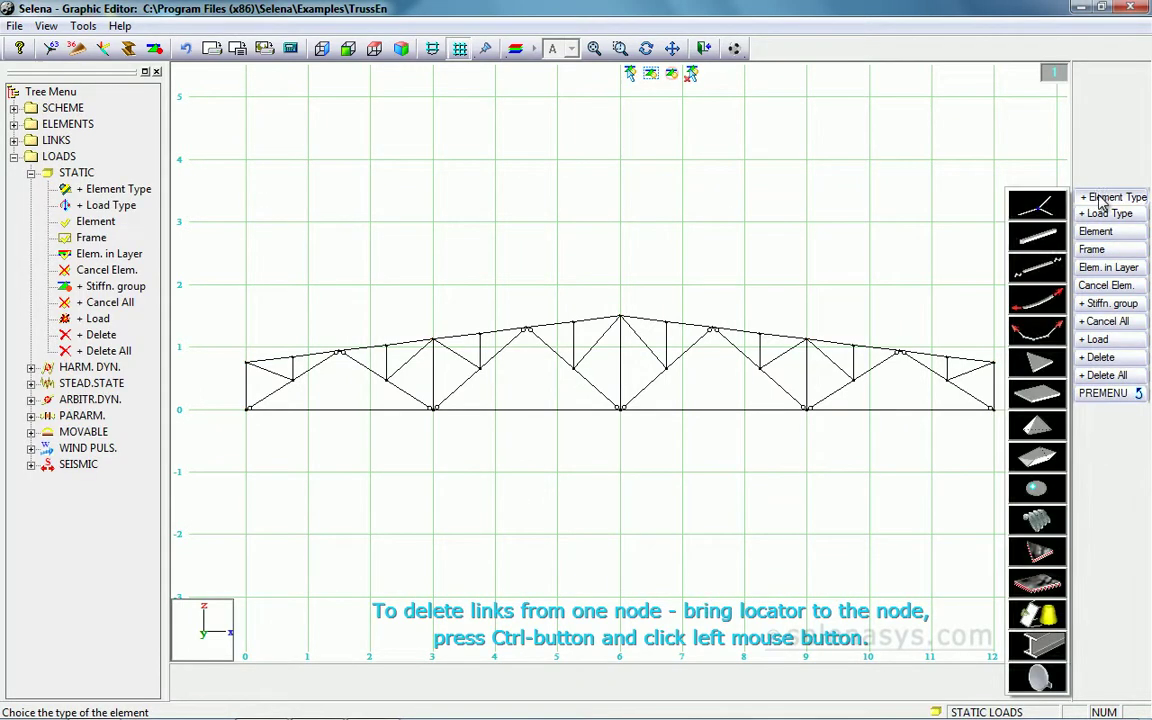
pyautogui.click(1037, 235)
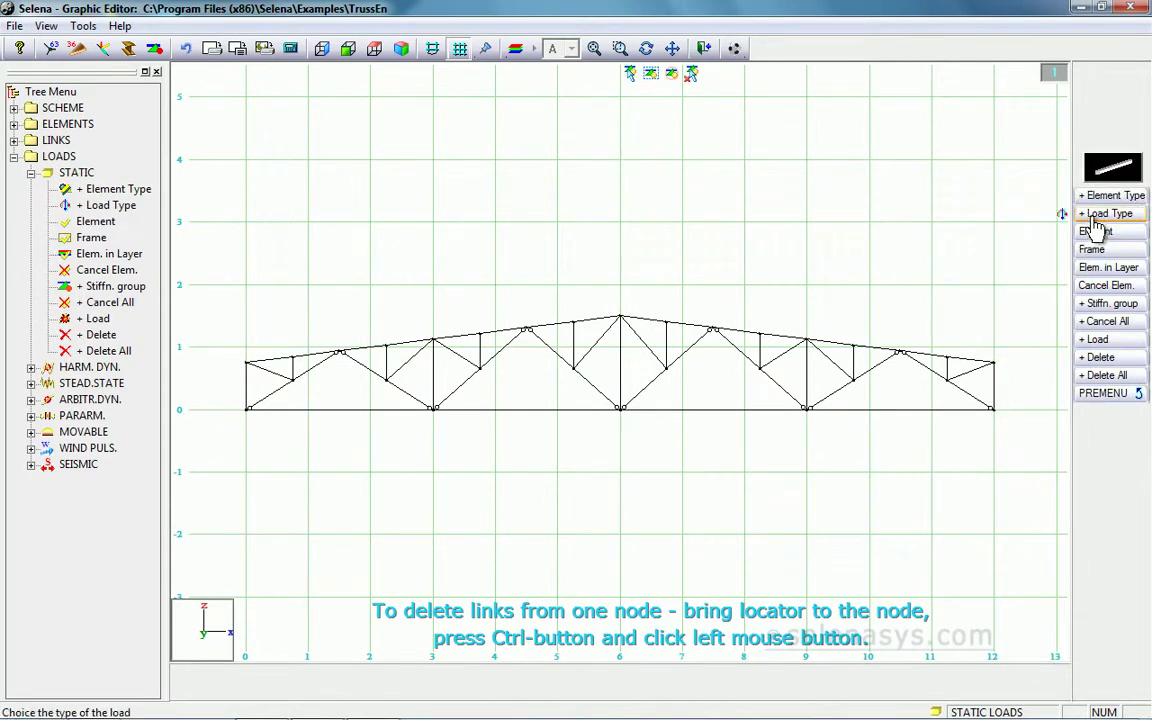
pyautogui.click(1097, 216)
pyautogui.click(1033, 286)
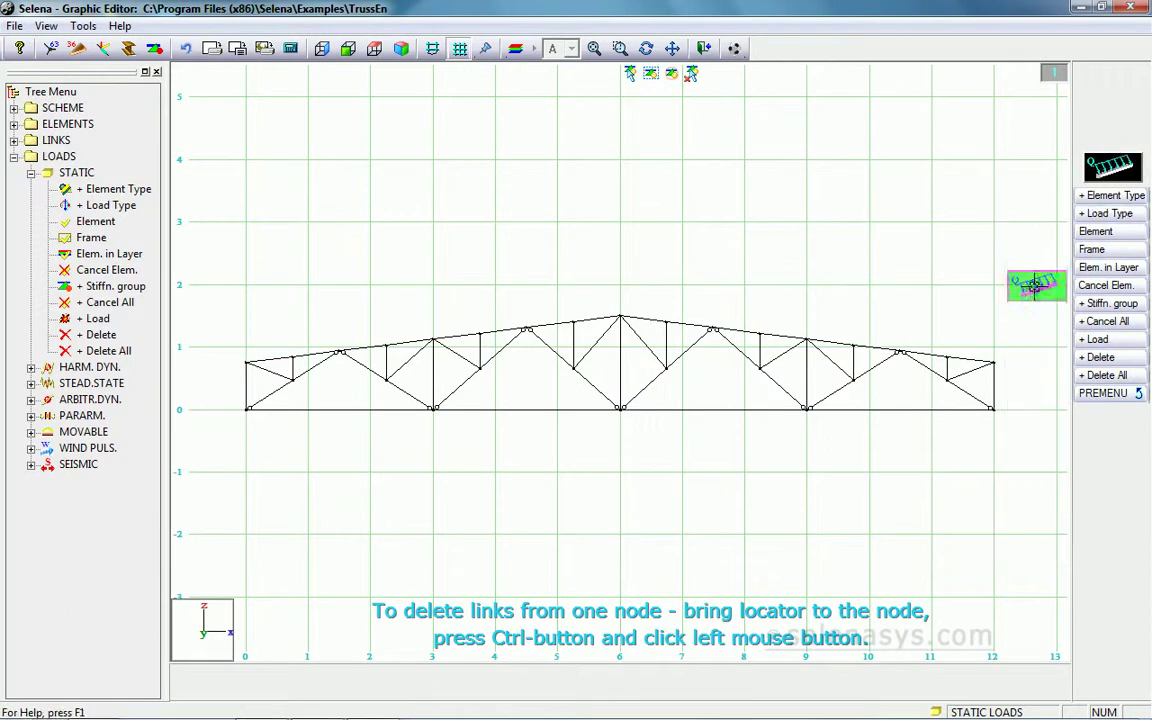
pyautogui.click(1103, 257)
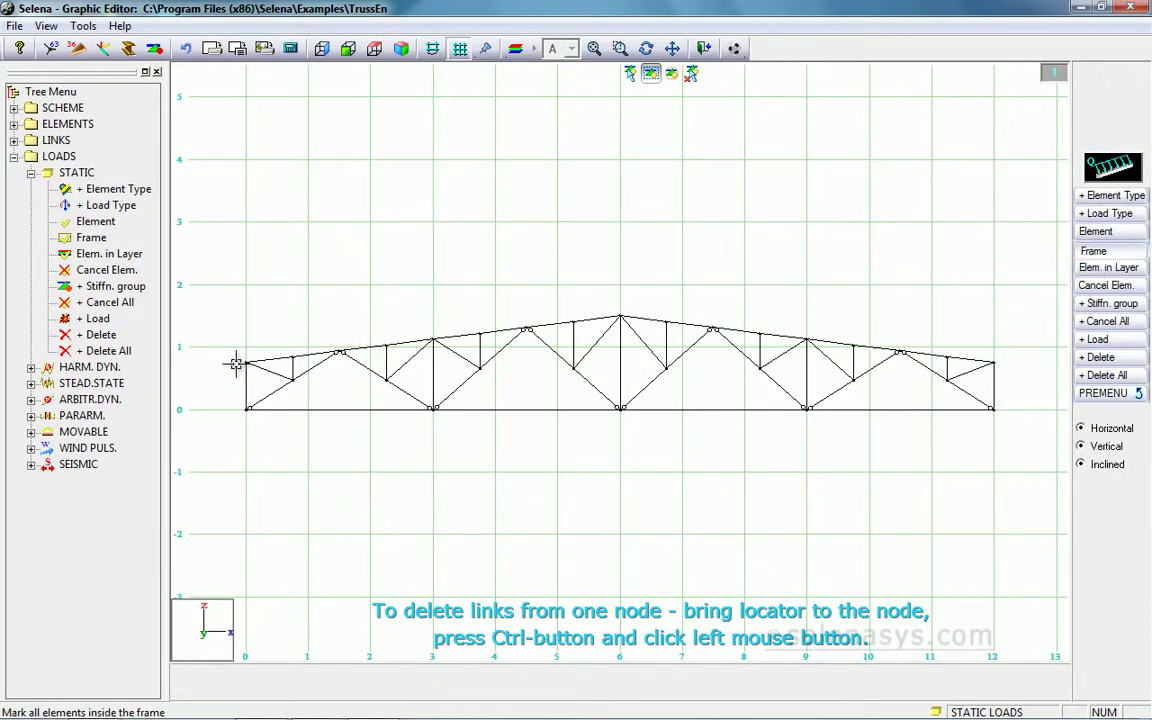
pyautogui.moveTo(234, 364); pyautogui.dragTo(1006, 290)
pyautogui.click(1100, 341)
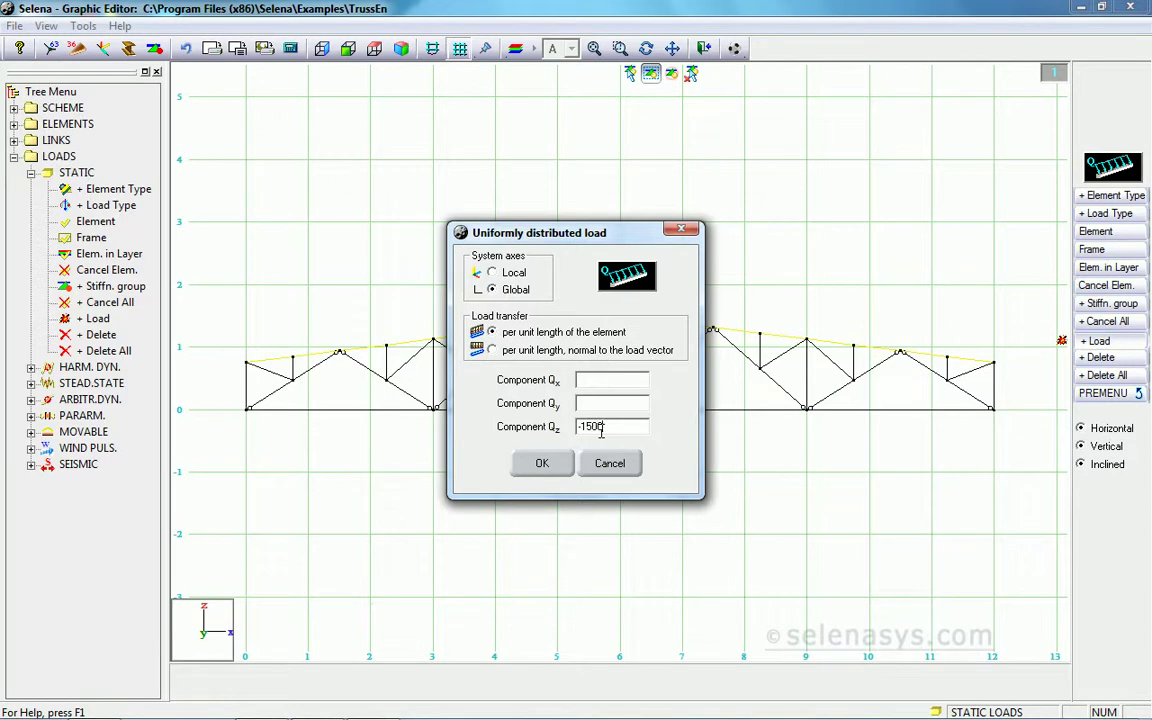
pyautogui.click(539, 467)
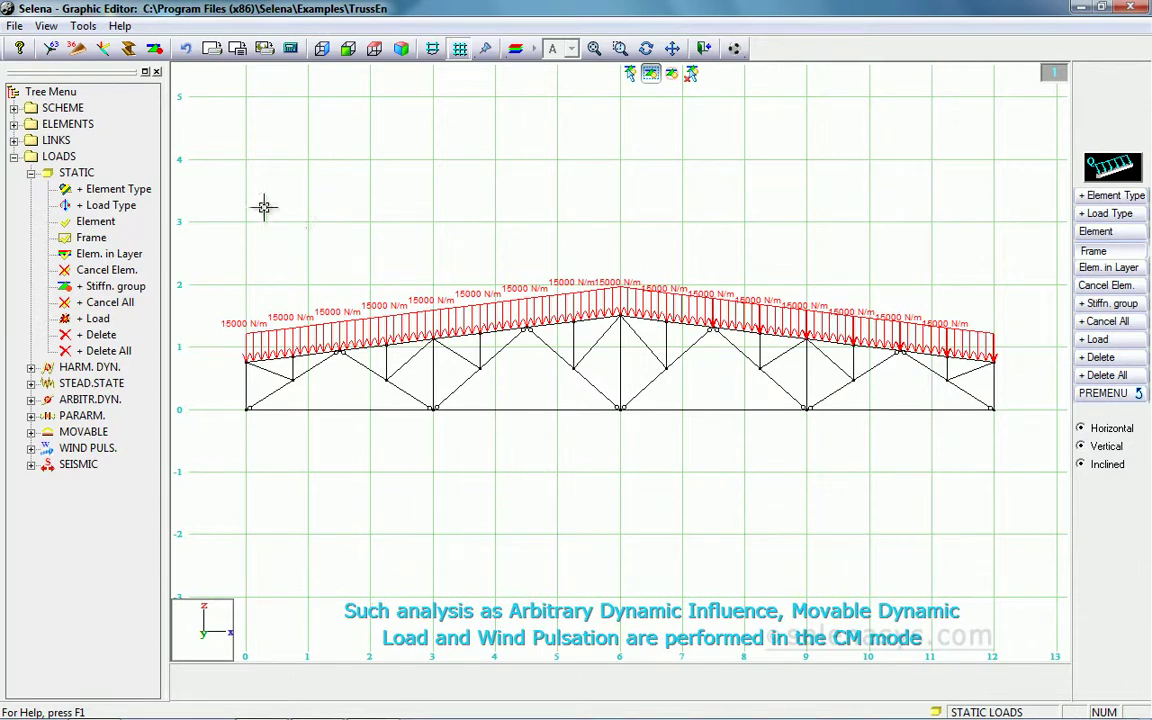
# Step: Create an isotropic material group 1 using Steel 20 (t=4-36mm) from the material database
pyautogui.click(86, 27)
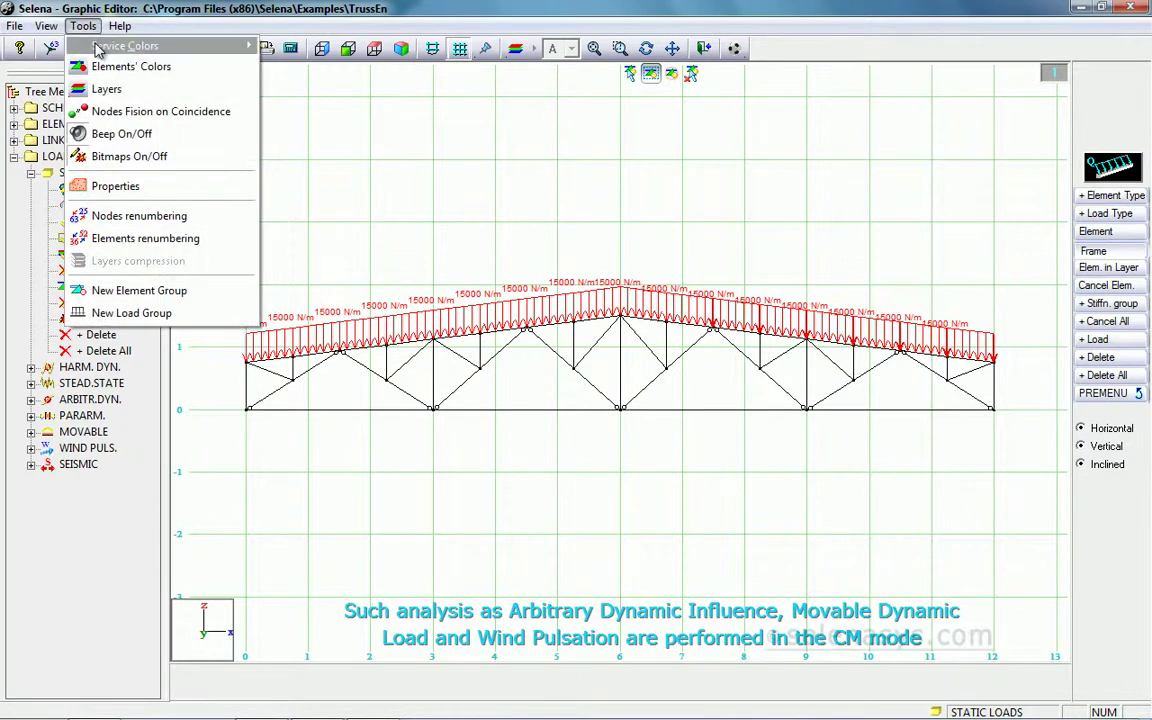
pyautogui.click(118, 187)
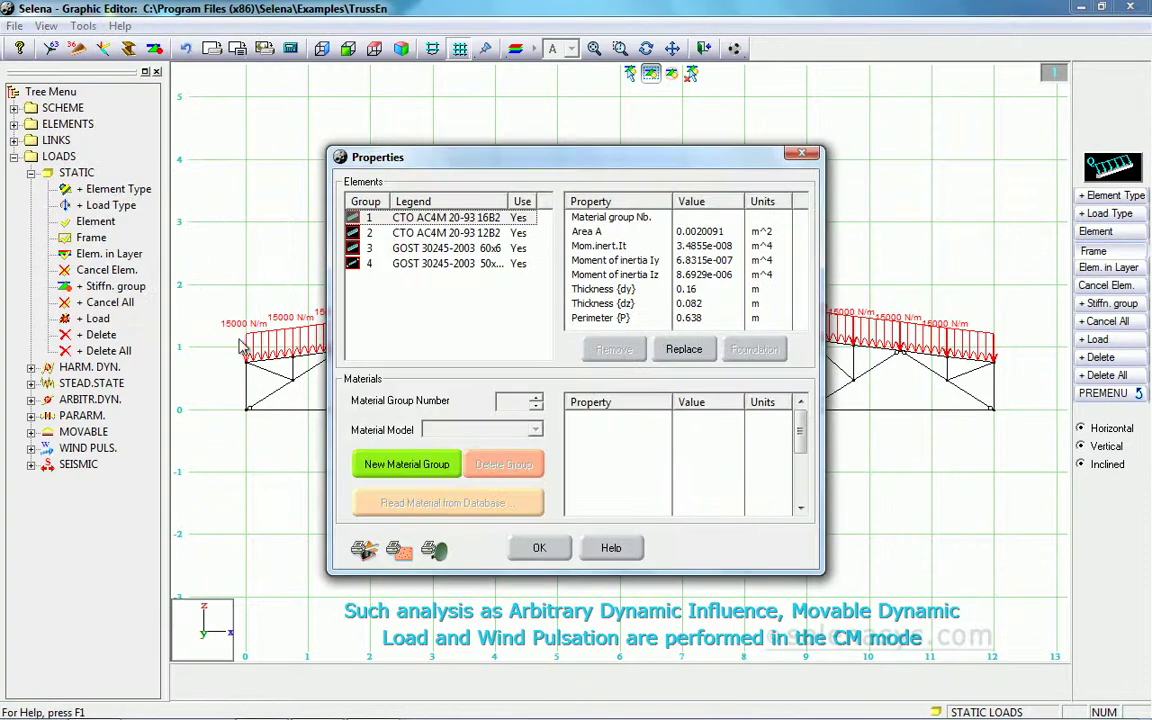
pyautogui.click(407, 468)
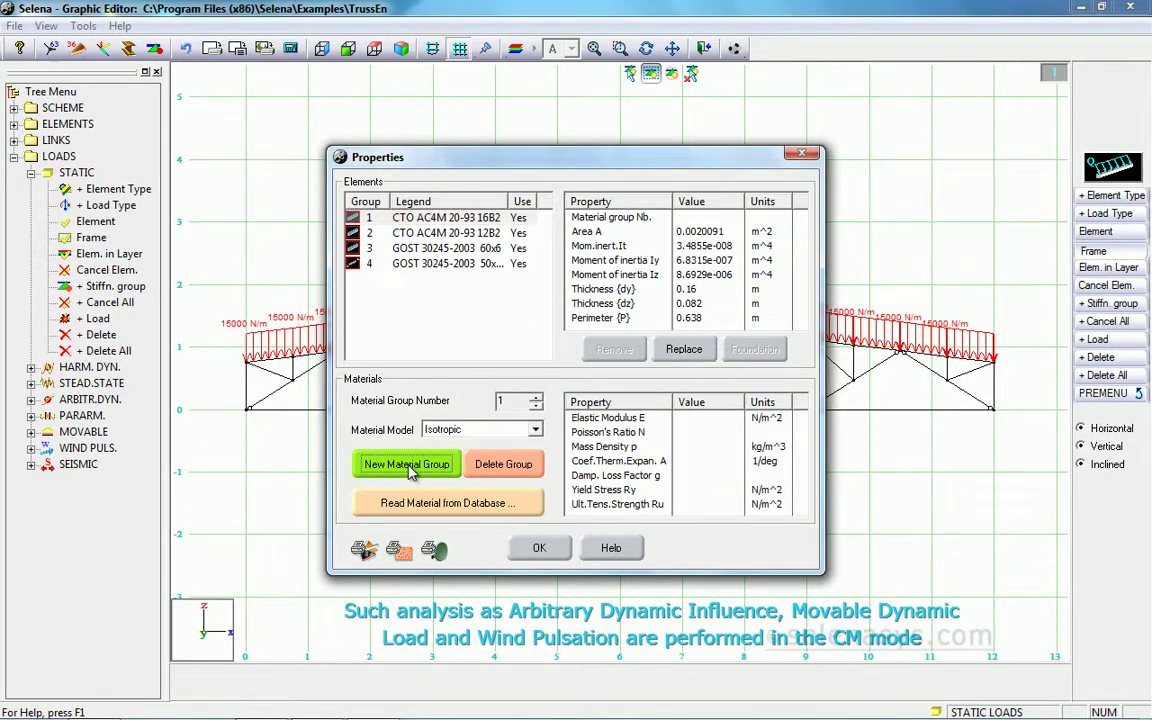
pyautogui.click(449, 504)
pyautogui.moveTo(537, 325); pyautogui.dragTo(543, 358)
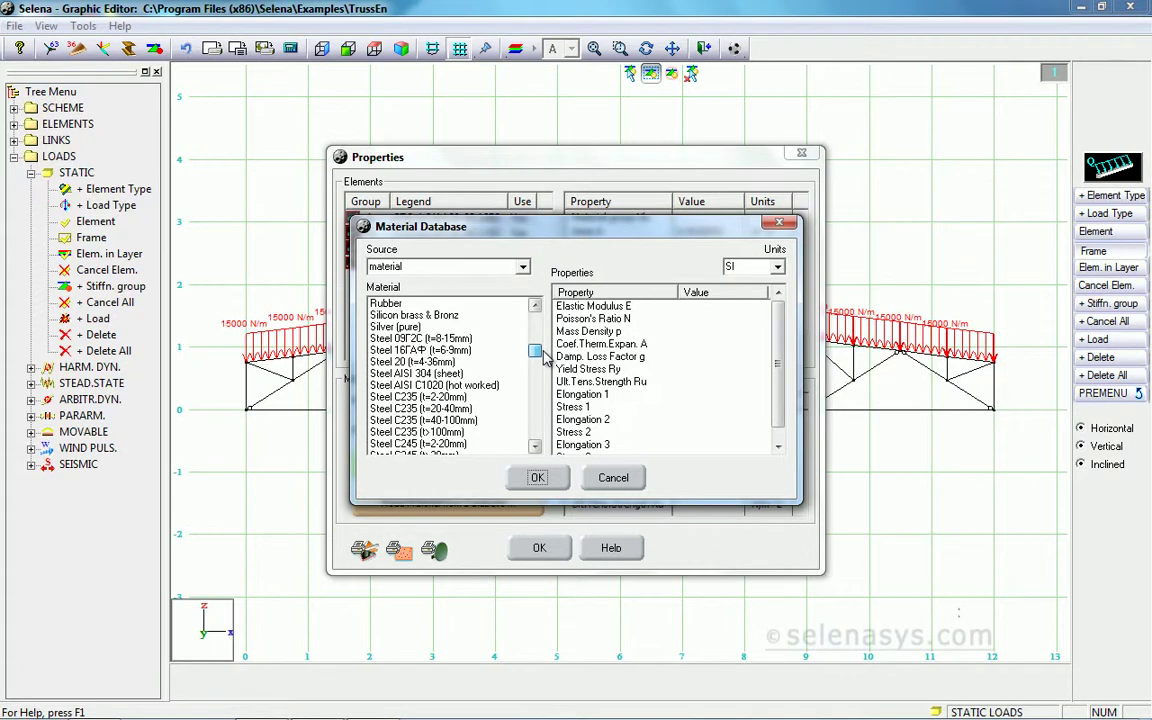
pyautogui.click(441, 362)
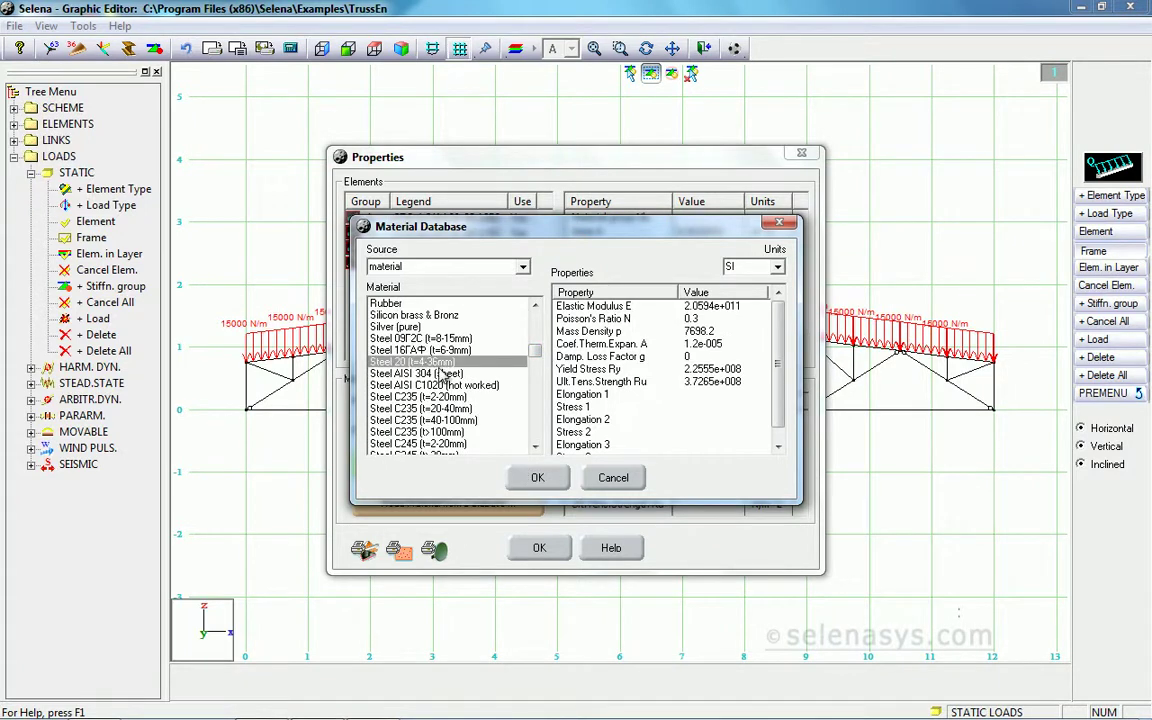
pyautogui.click(537, 479)
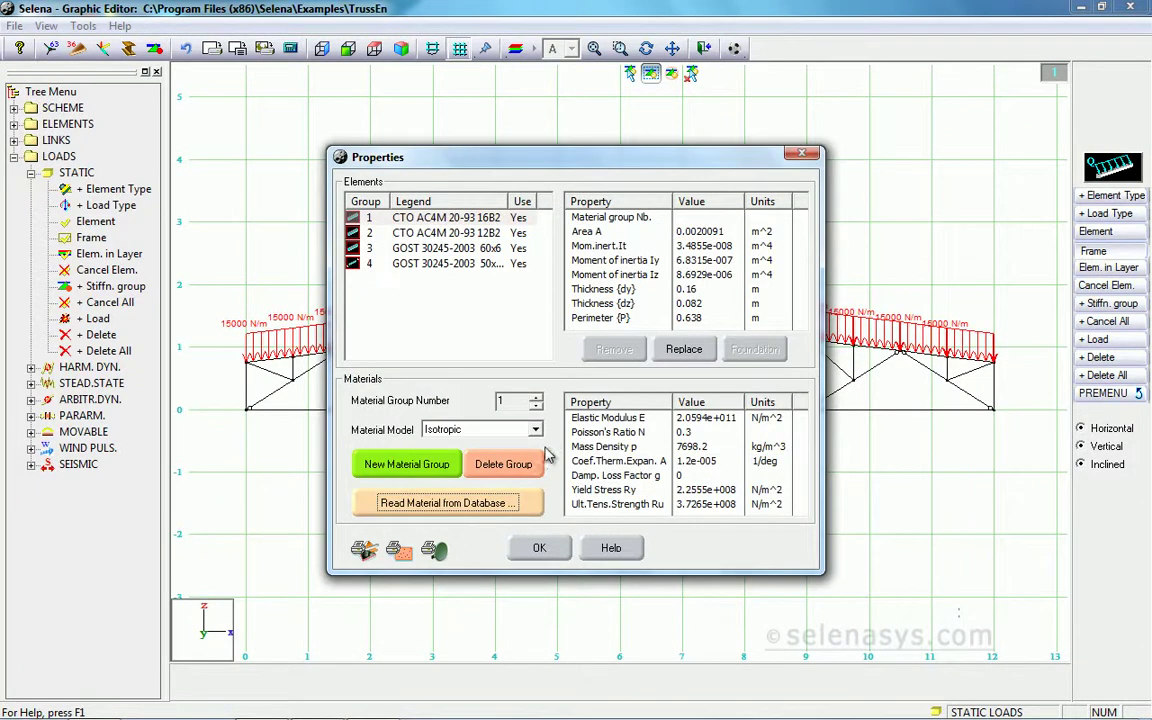
# Step: Assign material group 1 to all four element groups and accept the properties
pyautogui.click(685, 218)
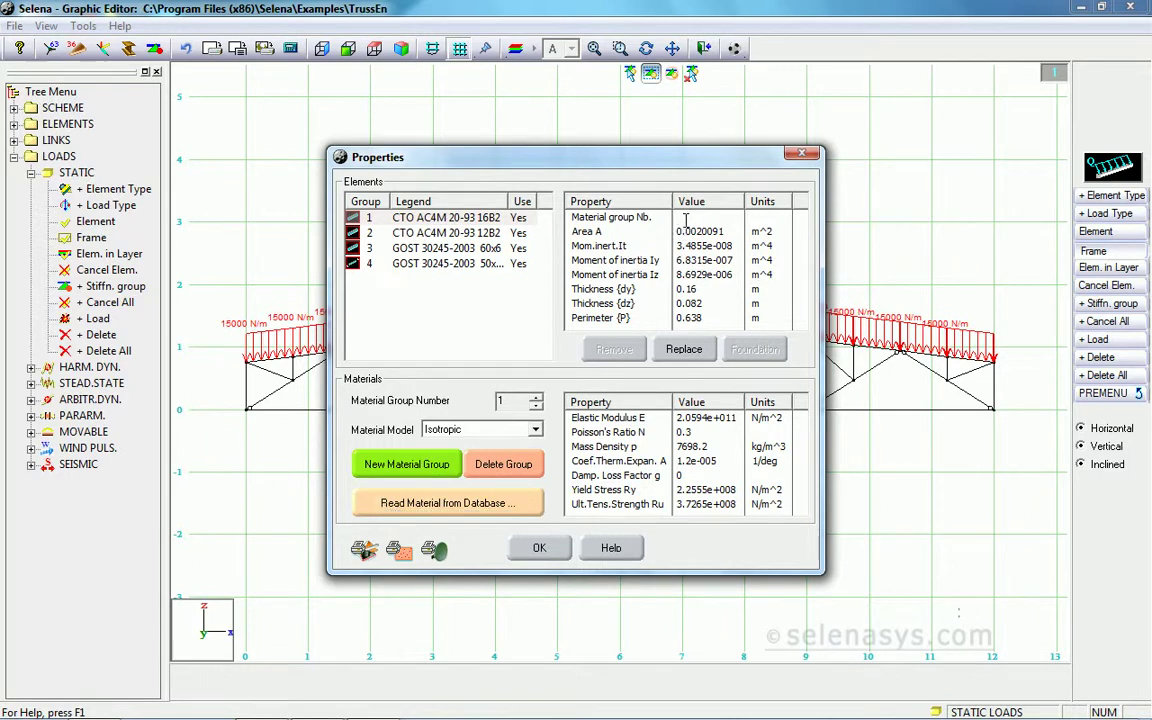
pyautogui.click(492, 232)
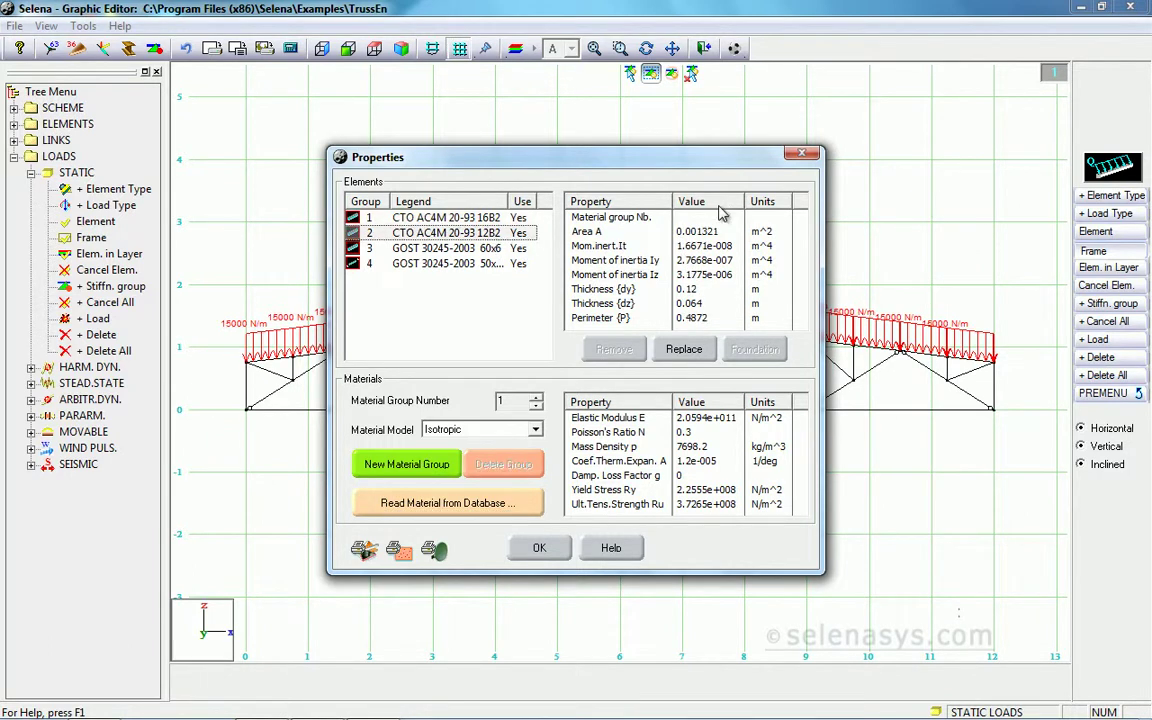
pyautogui.click(450, 248)
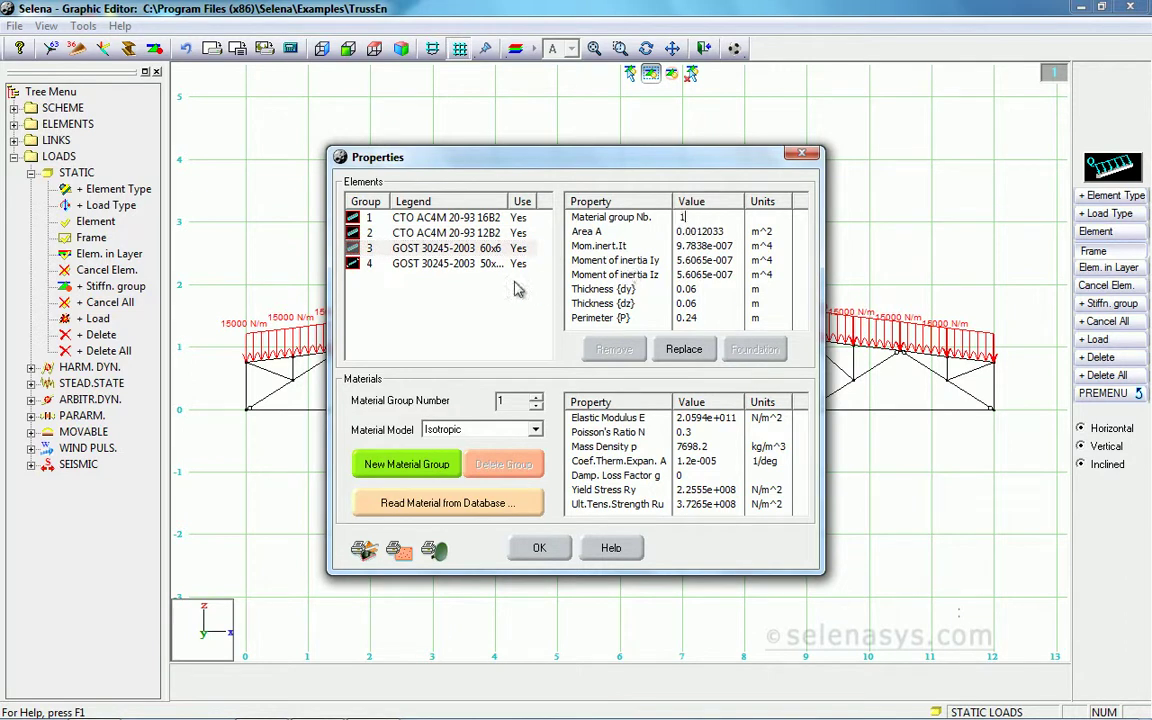
pyautogui.click(520, 264)
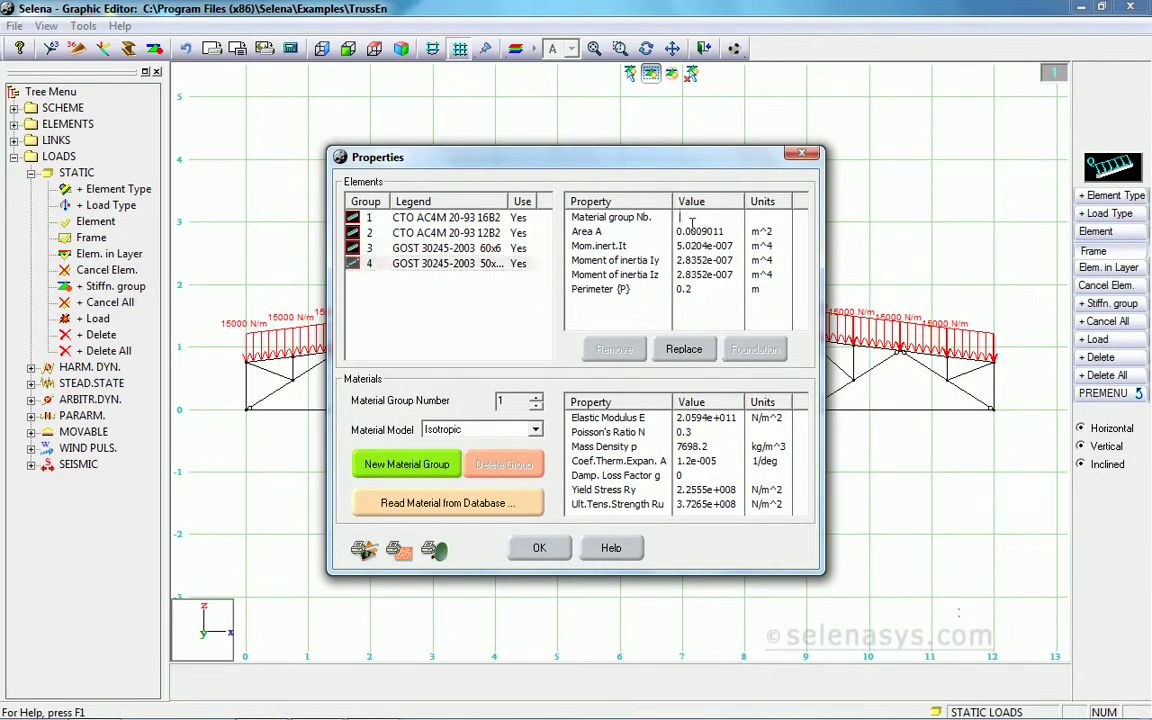
pyautogui.click(539, 550)
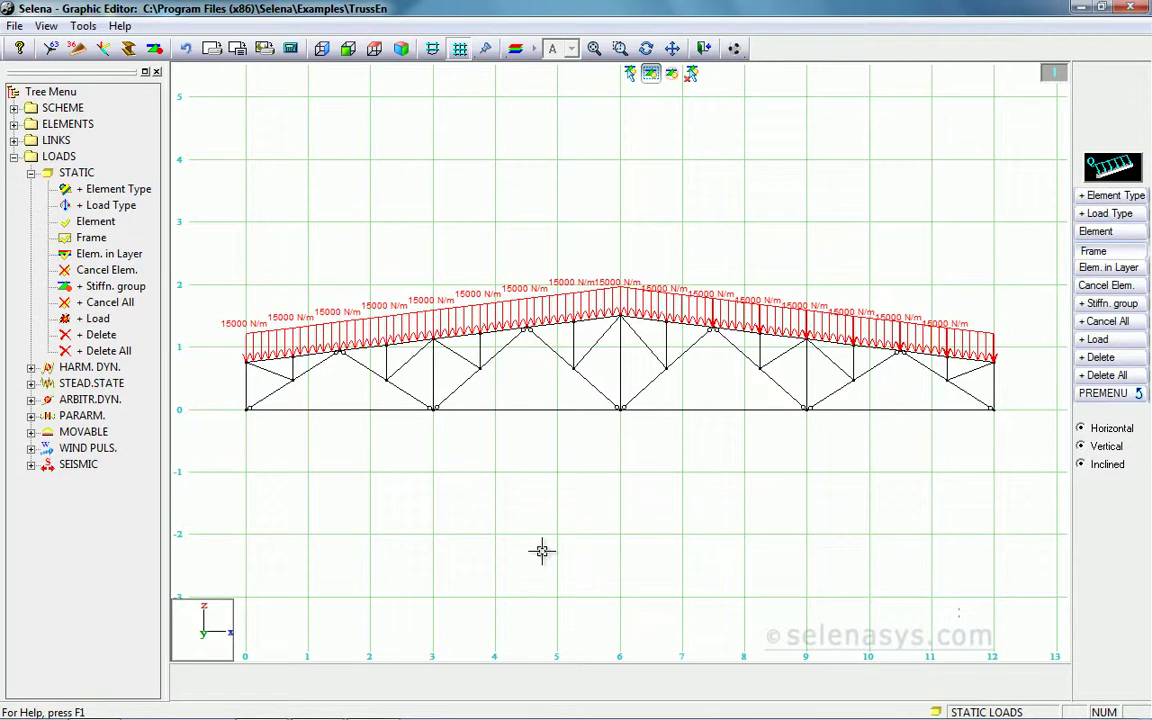
# Step: Leave the graphic editor and run the static calculation of the truss
pyautogui.click(705, 50)
pyautogui.click(128, 26)
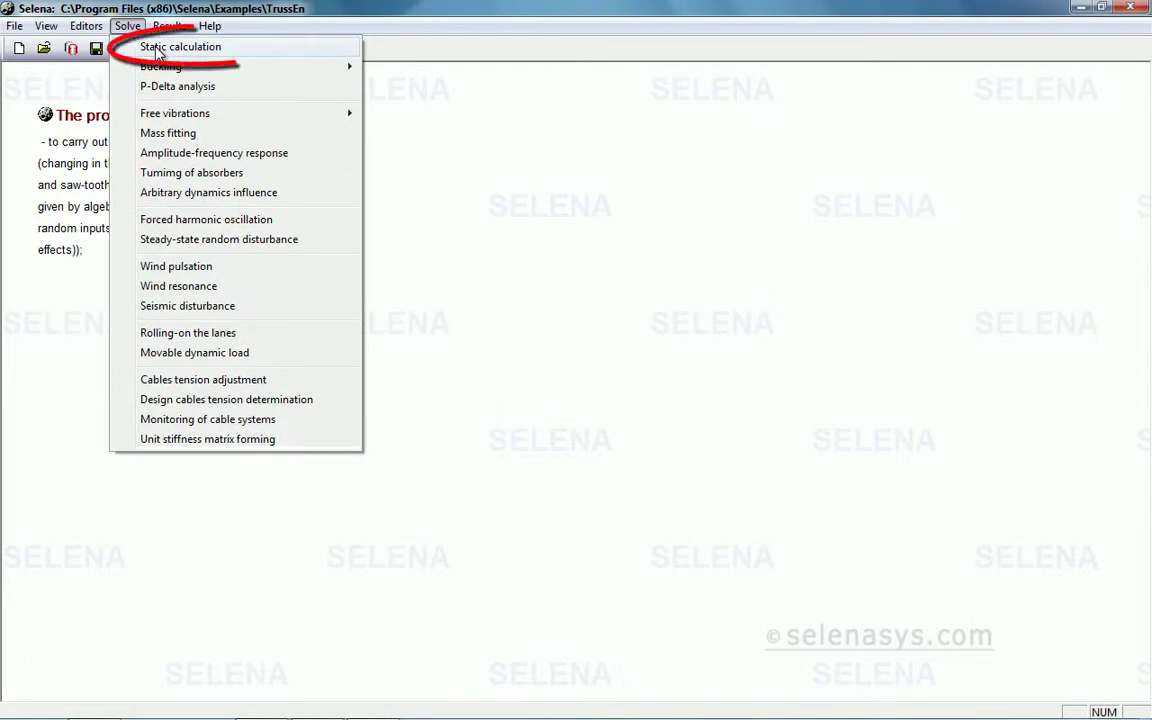
pyautogui.click(157, 50)
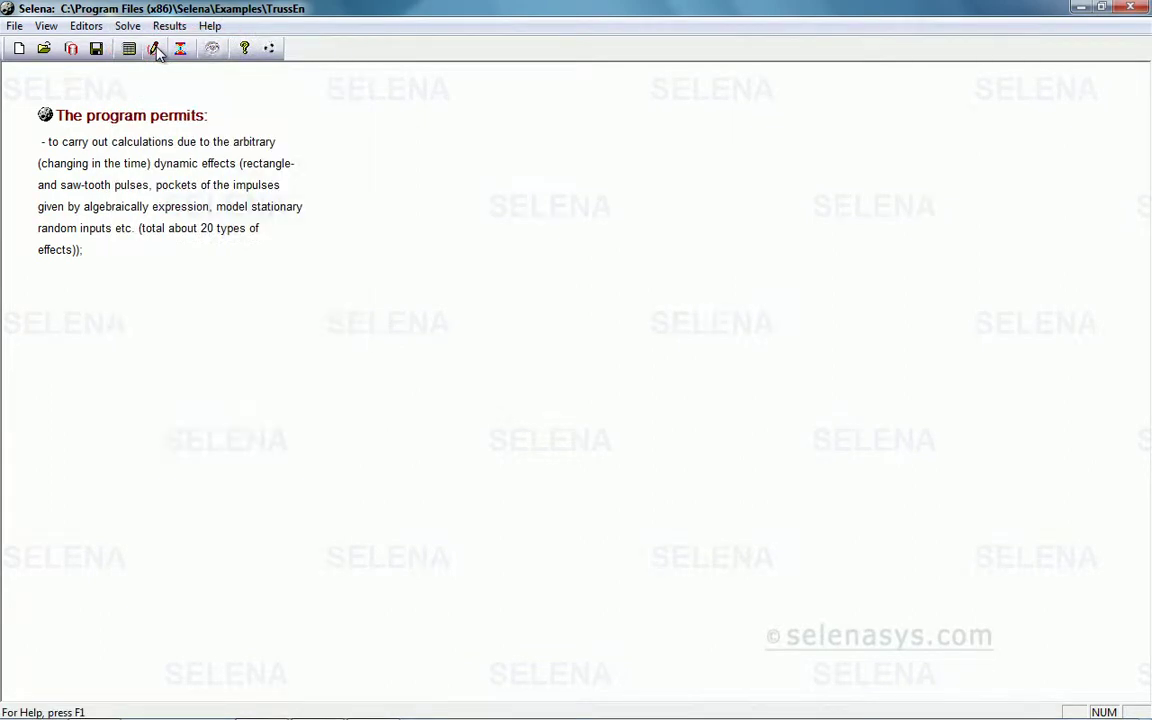
# Step: Run the linear buckling analysis with a relative precision of 0.001 and a coefficient of 1 for loading 1
pyautogui.click(138, 30)
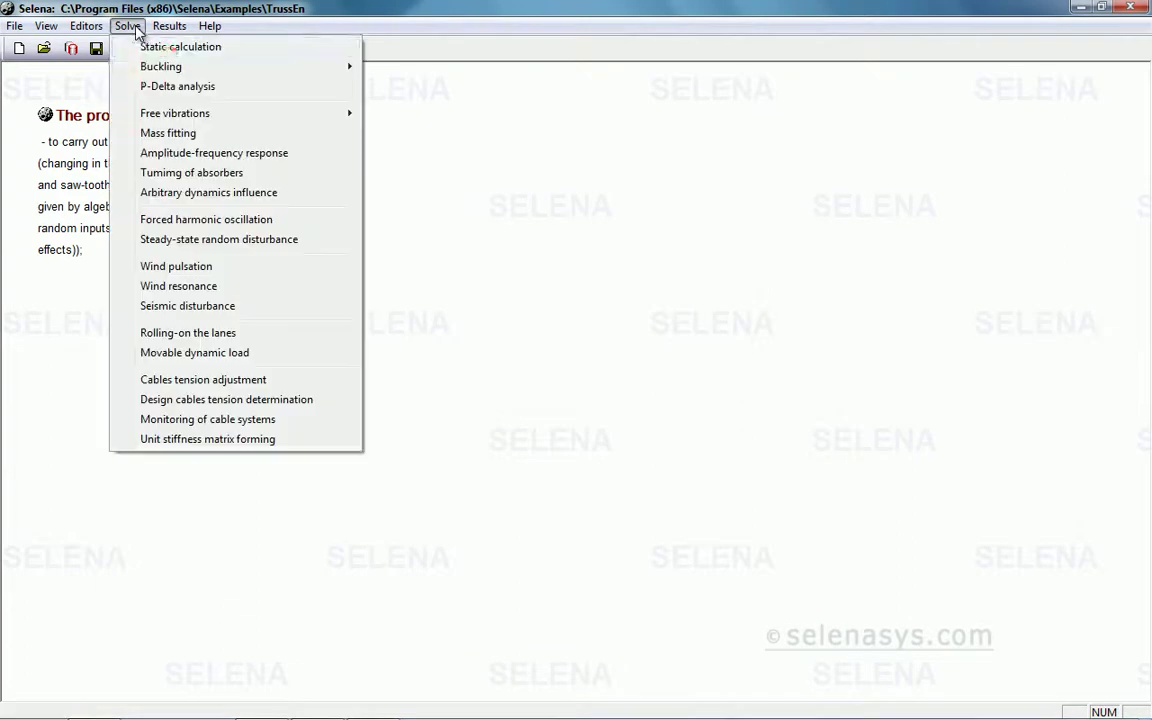
pyautogui.moveTo(158, 70)
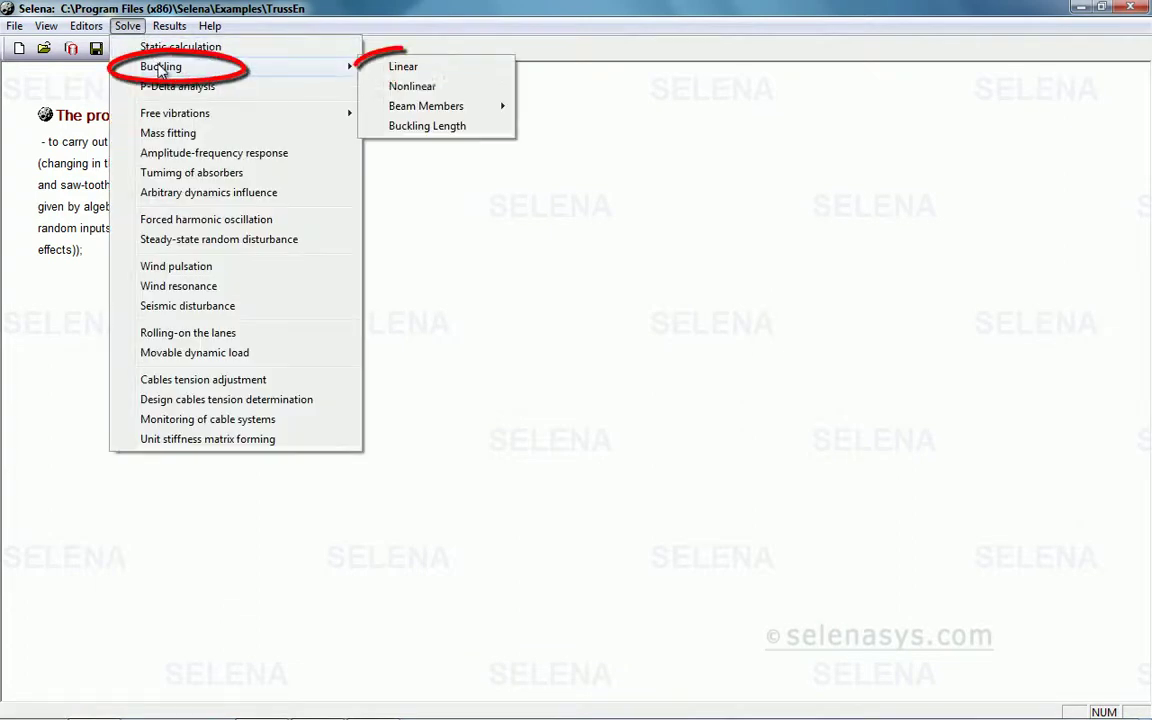
pyautogui.click(426, 75)
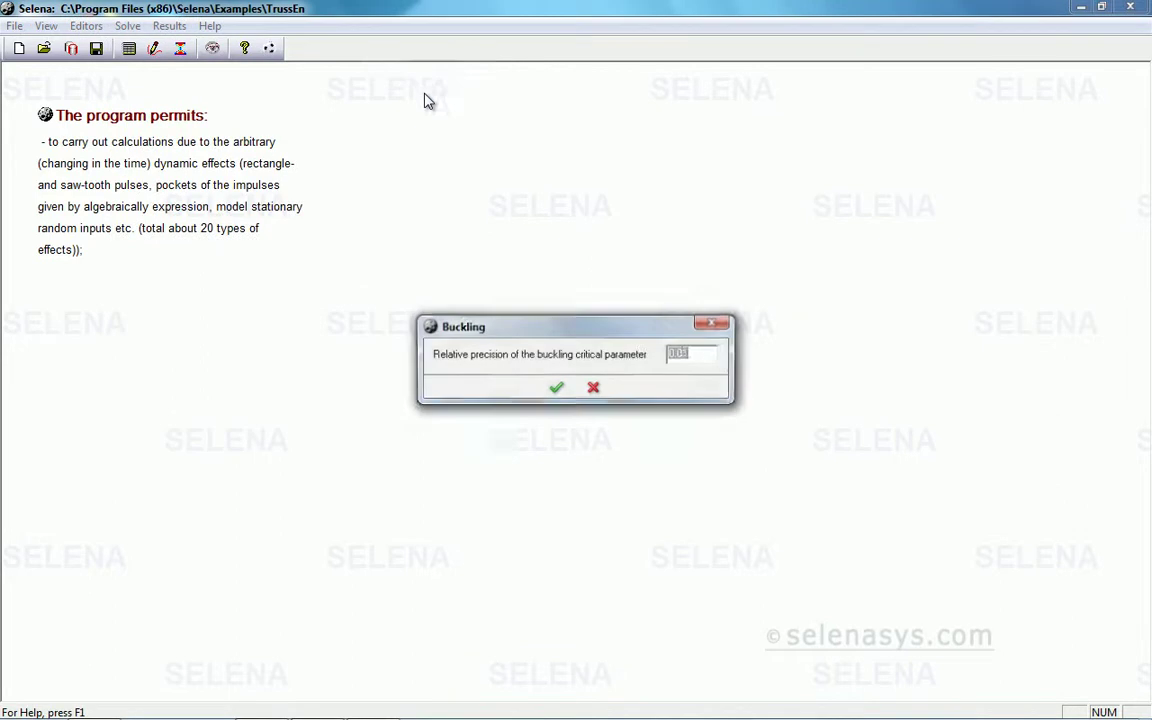
pyautogui.click(683, 346)
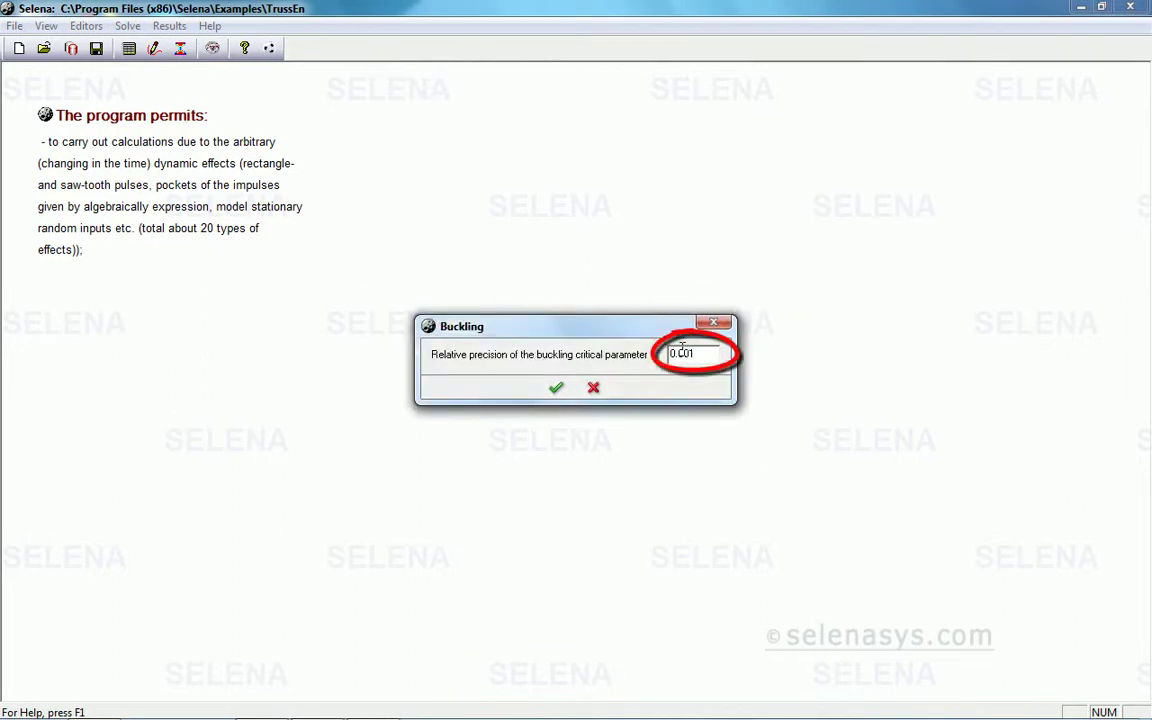
pyautogui.write('0')
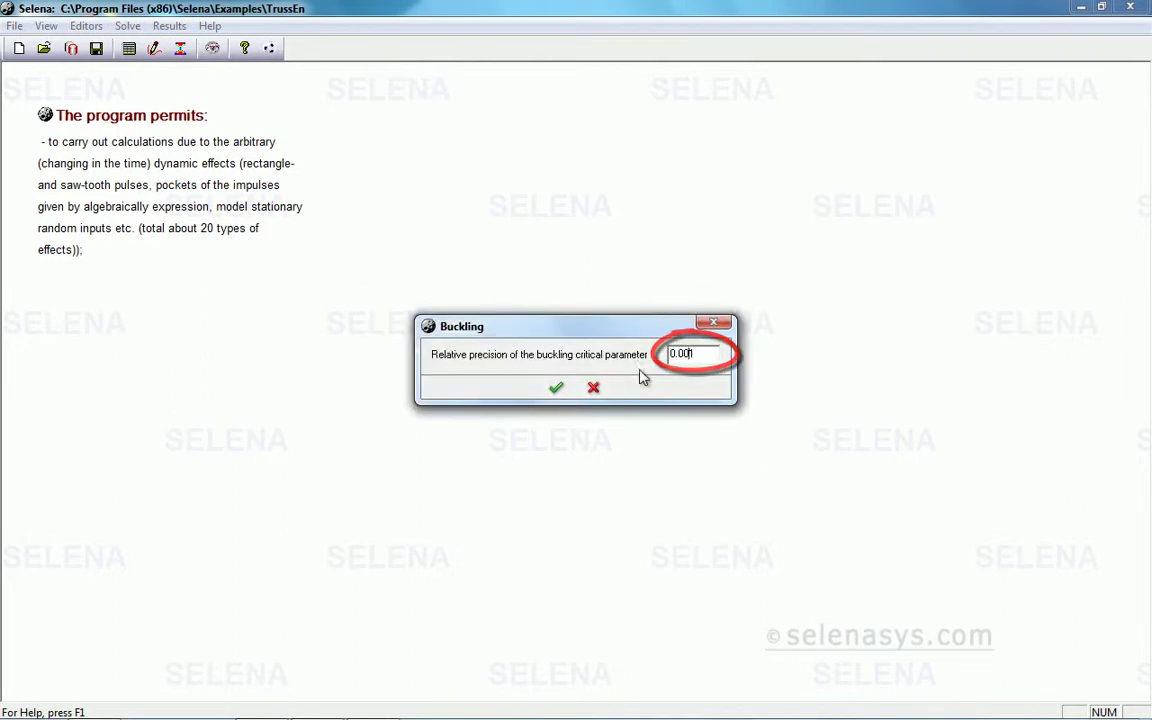
pyautogui.click(558, 389)
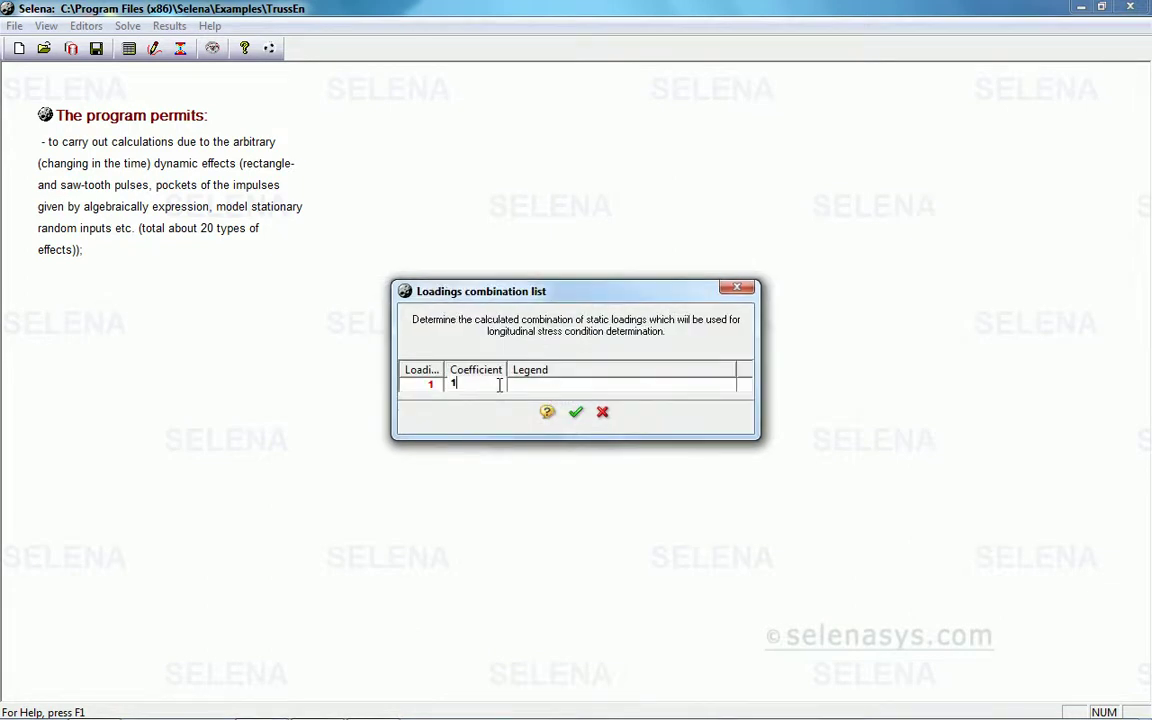
pyautogui.click(577, 413)
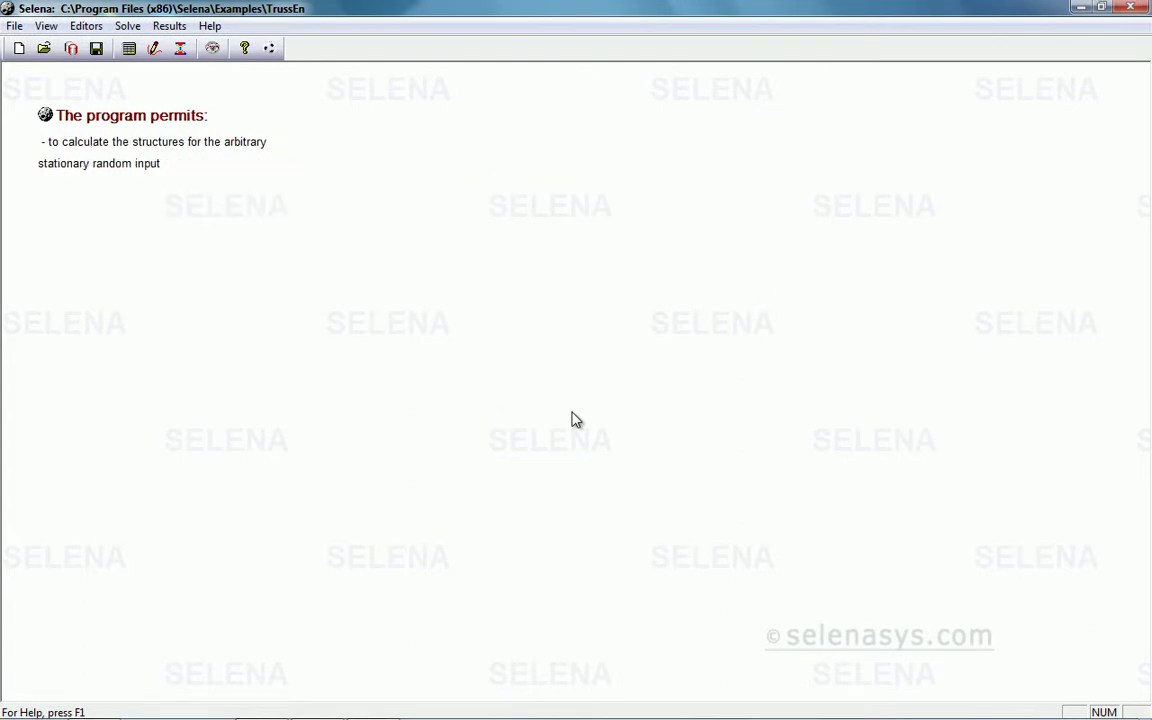
# Step: Open the static calculation results in the viewer and inspect the displacements of the top chord nodes at X = 6 and X = 7.5
pyautogui.click(212, 48)
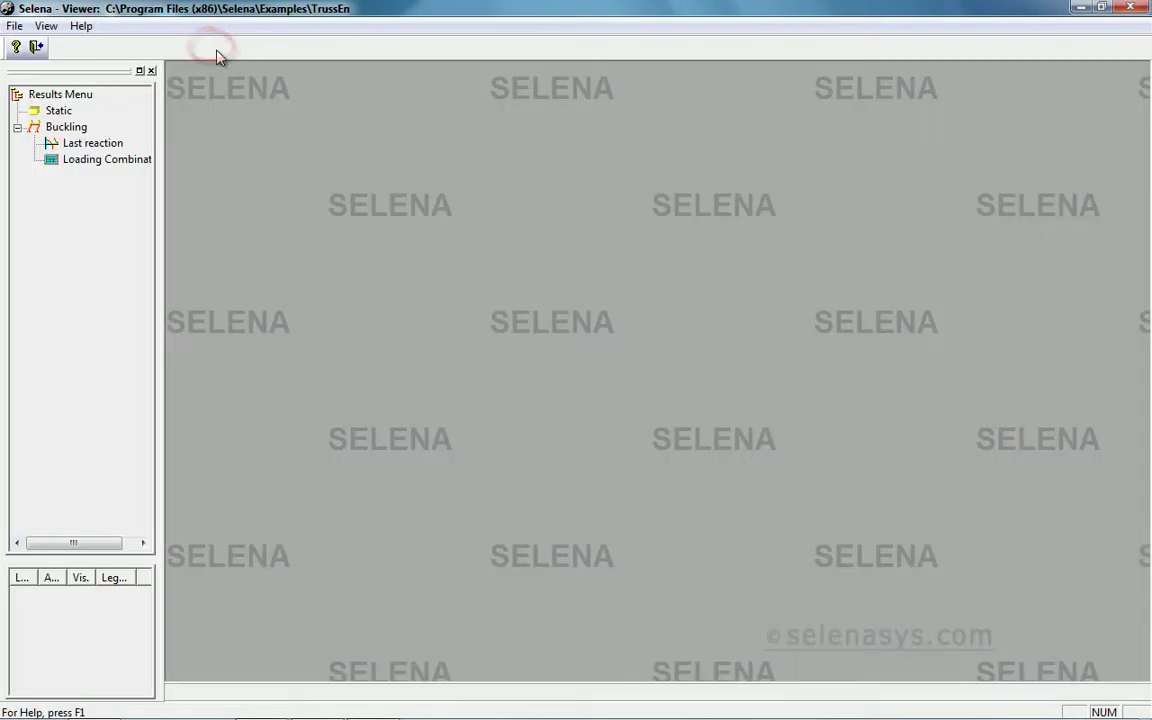
pyautogui.doubleClick(60, 113)
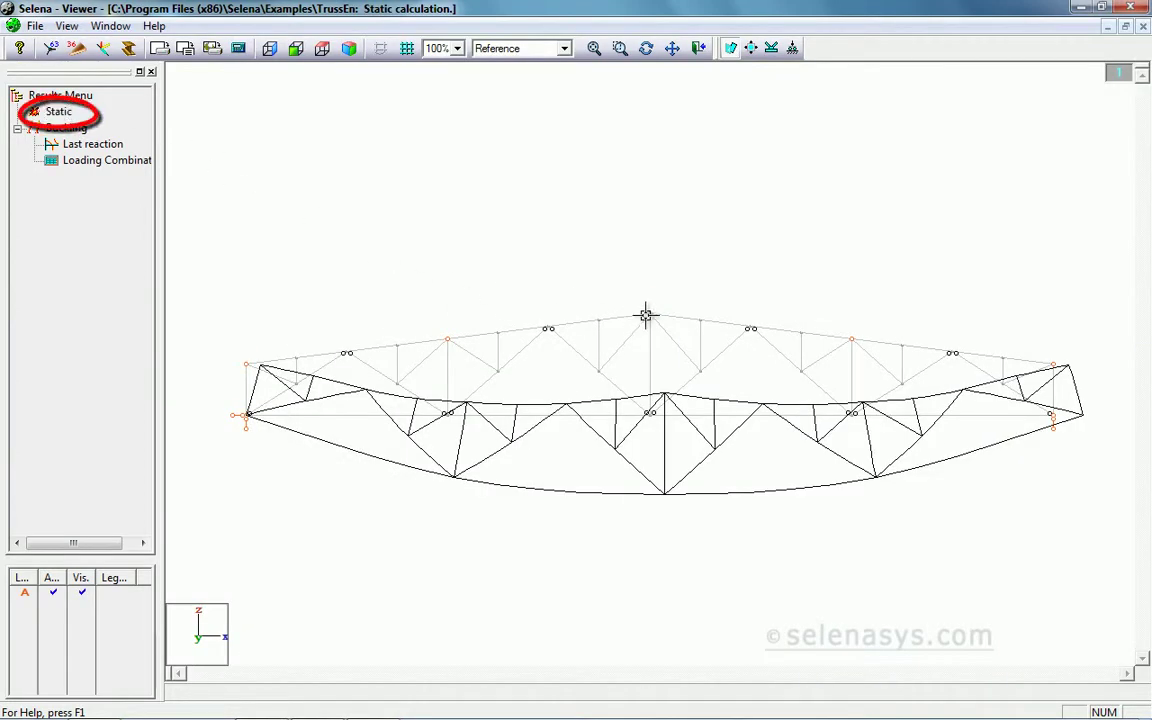
pyautogui.moveTo(647, 315)
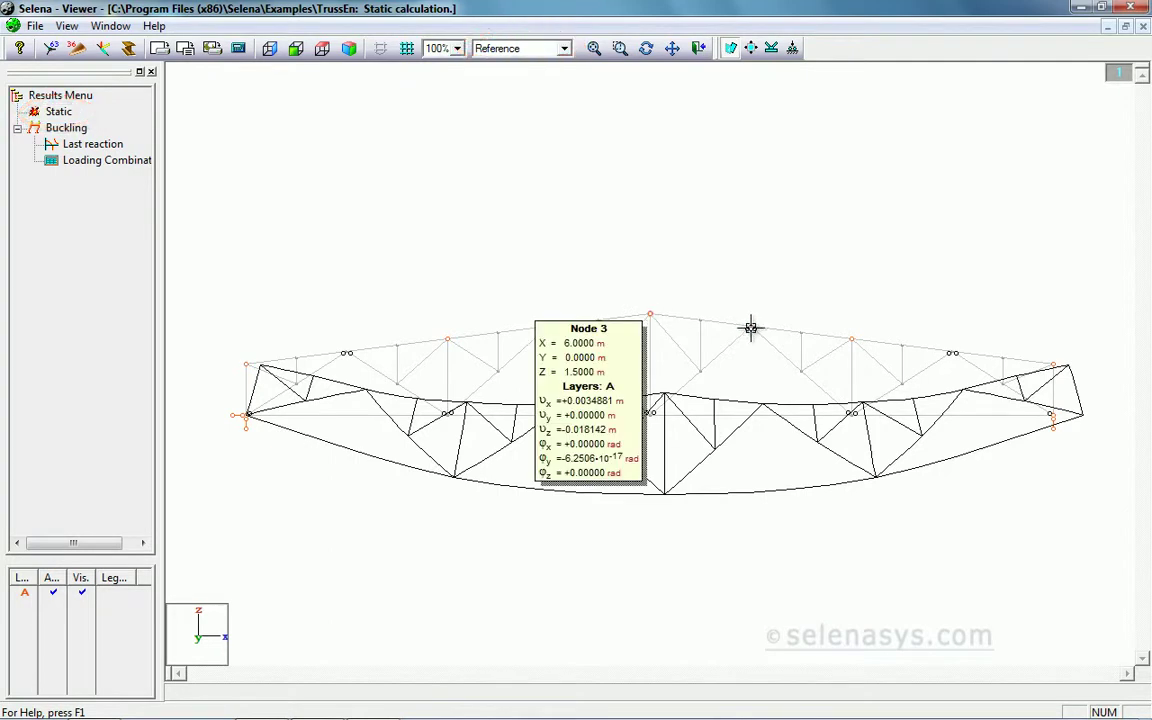
pyautogui.moveTo(751, 328)
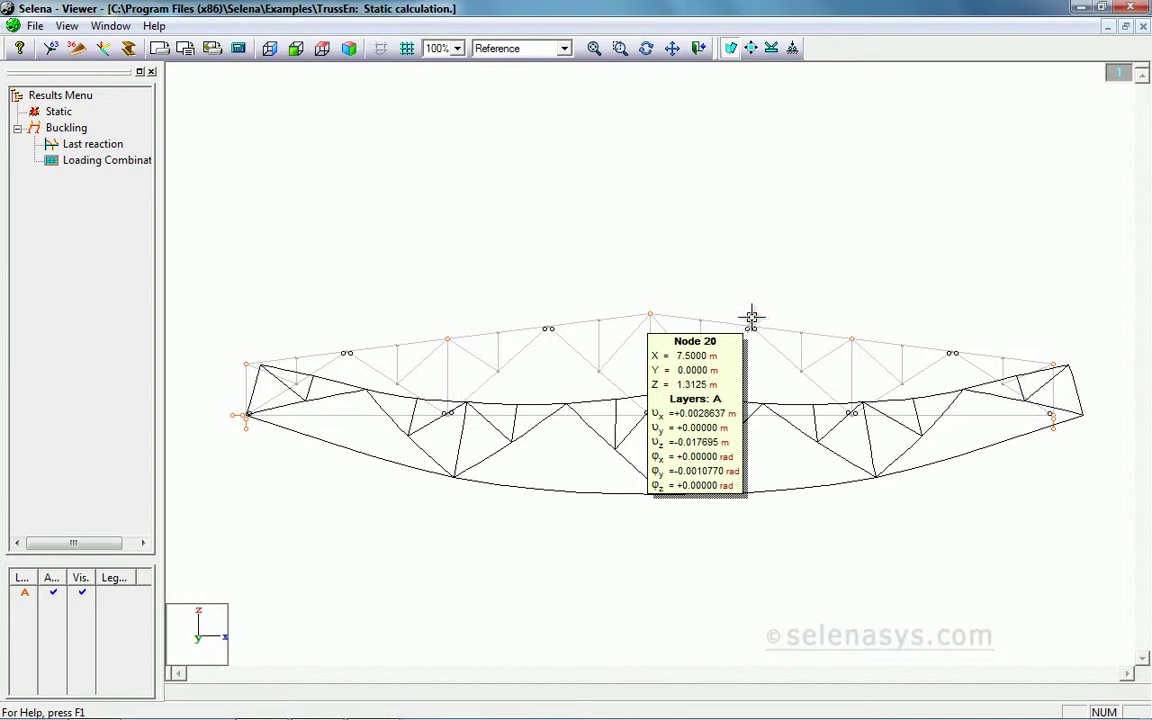
# Step: Inspect the internal forces and stresses in a top chord beam, a 60x6 web element and a bottom chord beam
pyautogui.click(752, 49)
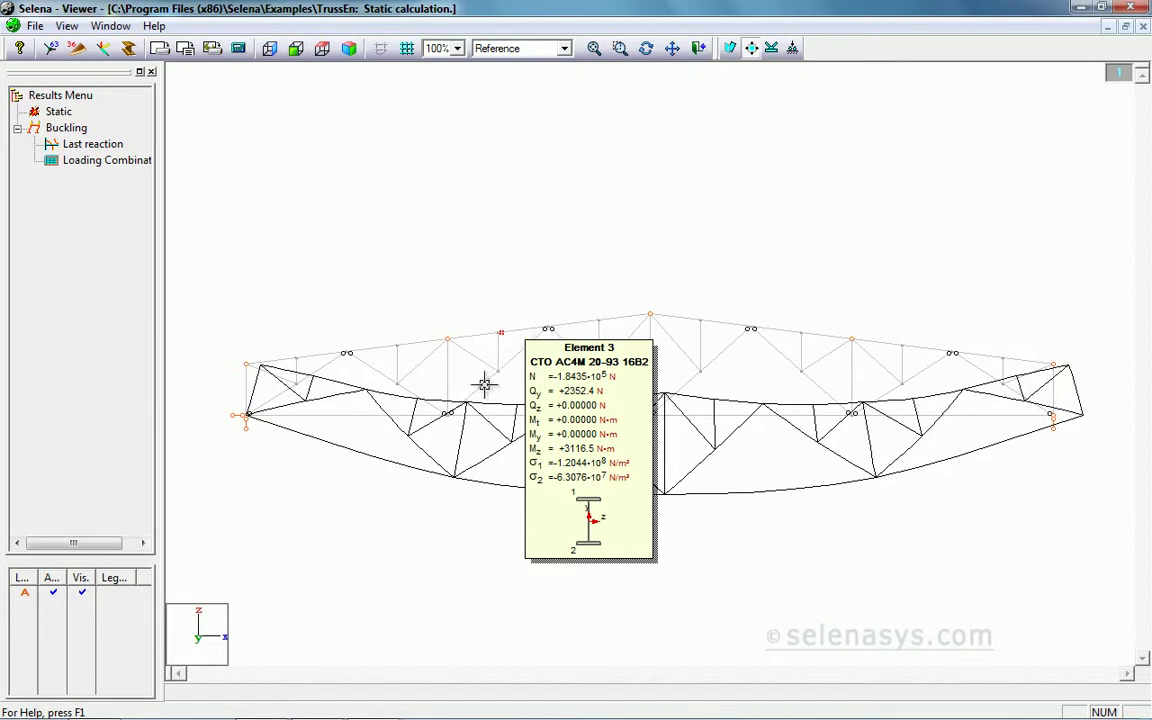
pyautogui.moveTo(477, 387)
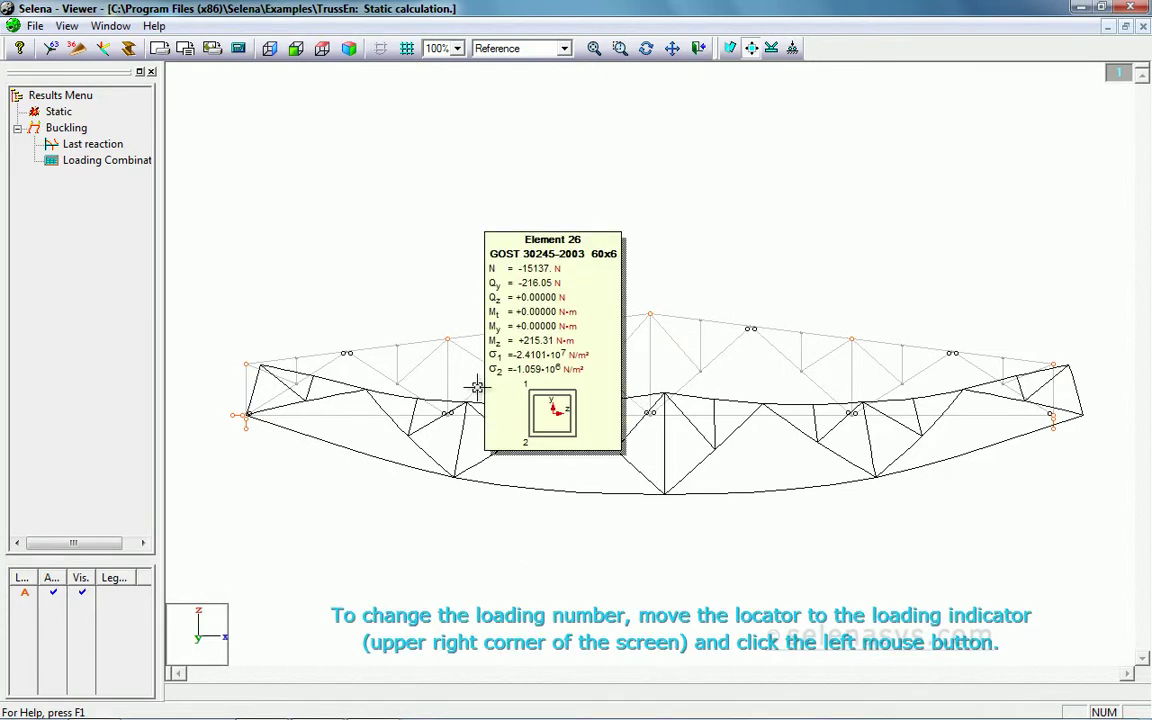
pyautogui.moveTo(324, 420)
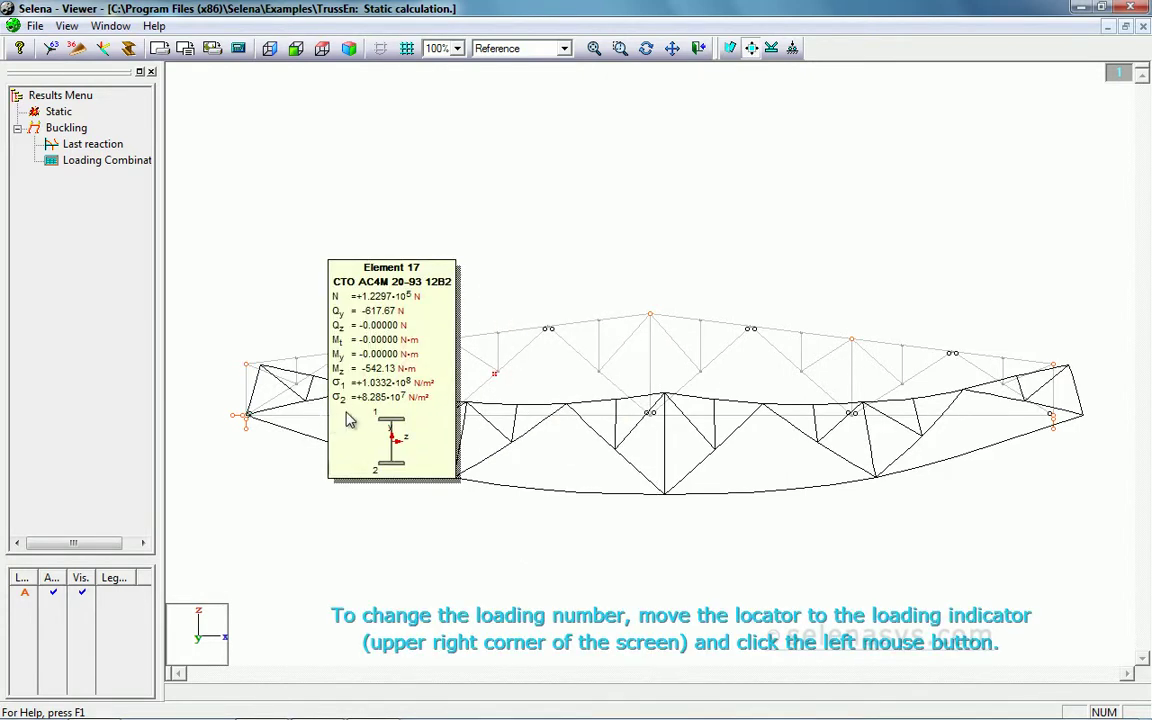
# Step: Inspect the support reactions at both ends of the bottom chord
pyautogui.click(792, 48)
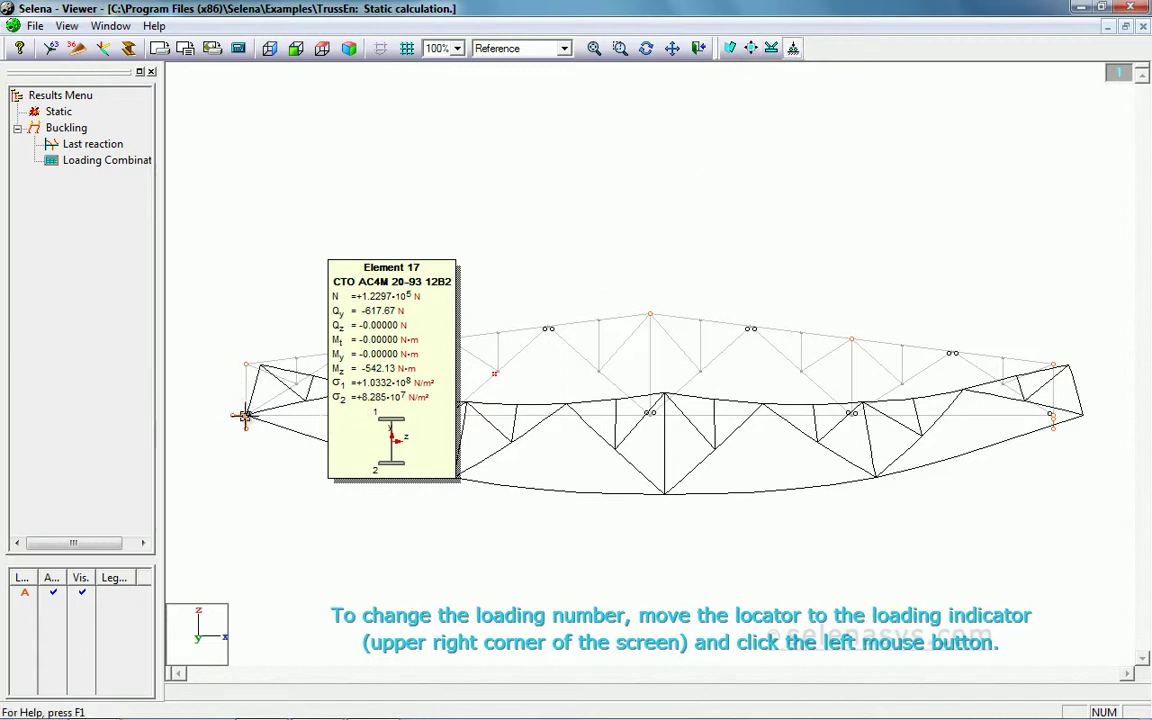
pyautogui.moveTo(246, 417)
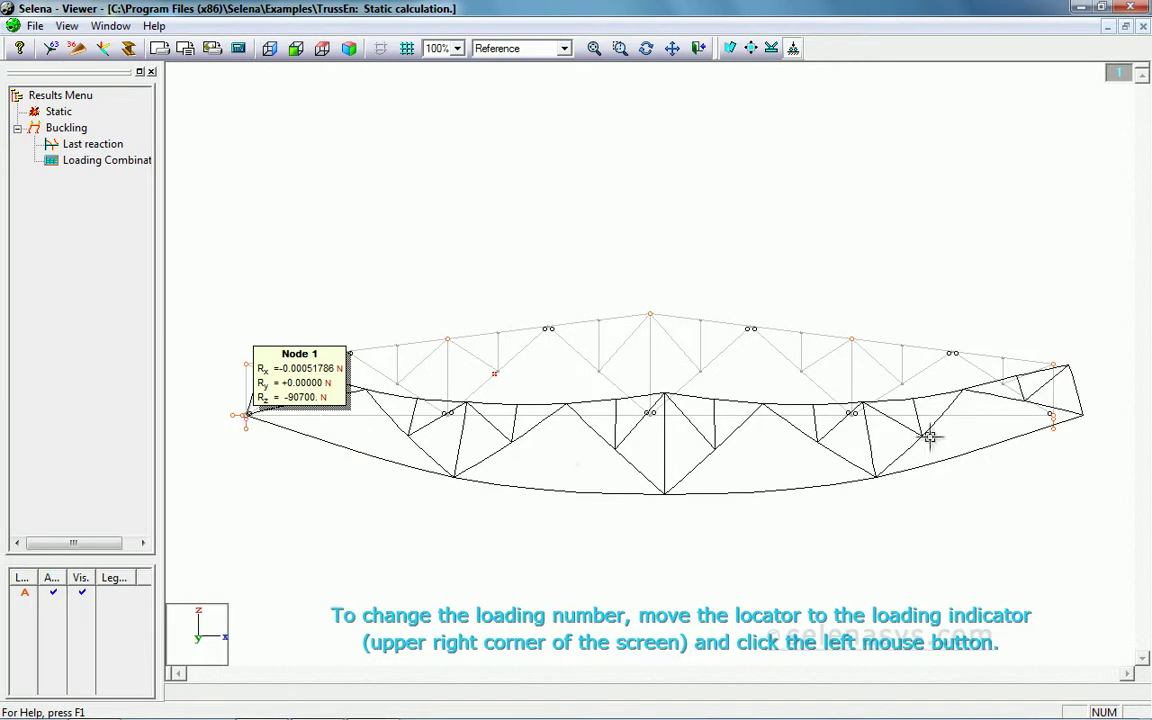
pyautogui.moveTo(1047, 418)
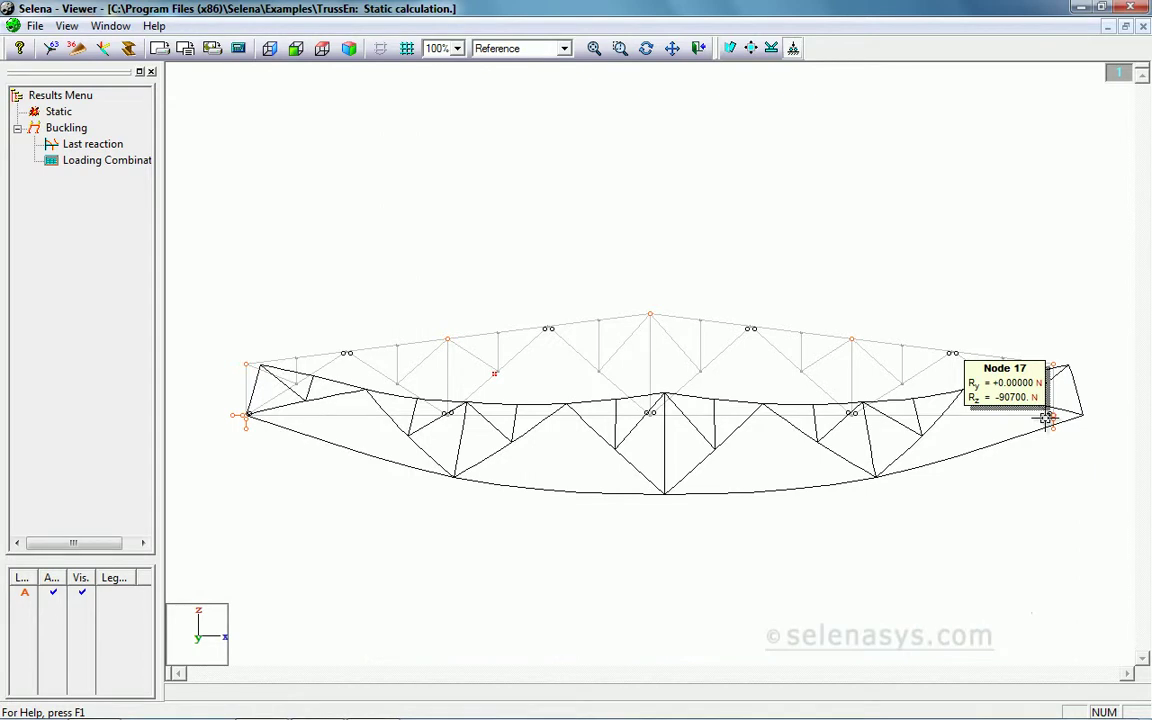
# Step: Display the Mz bending moment force diagram for all truss elements in the layer
pyautogui.click(533, 49)
pyautogui.click(530, 79)
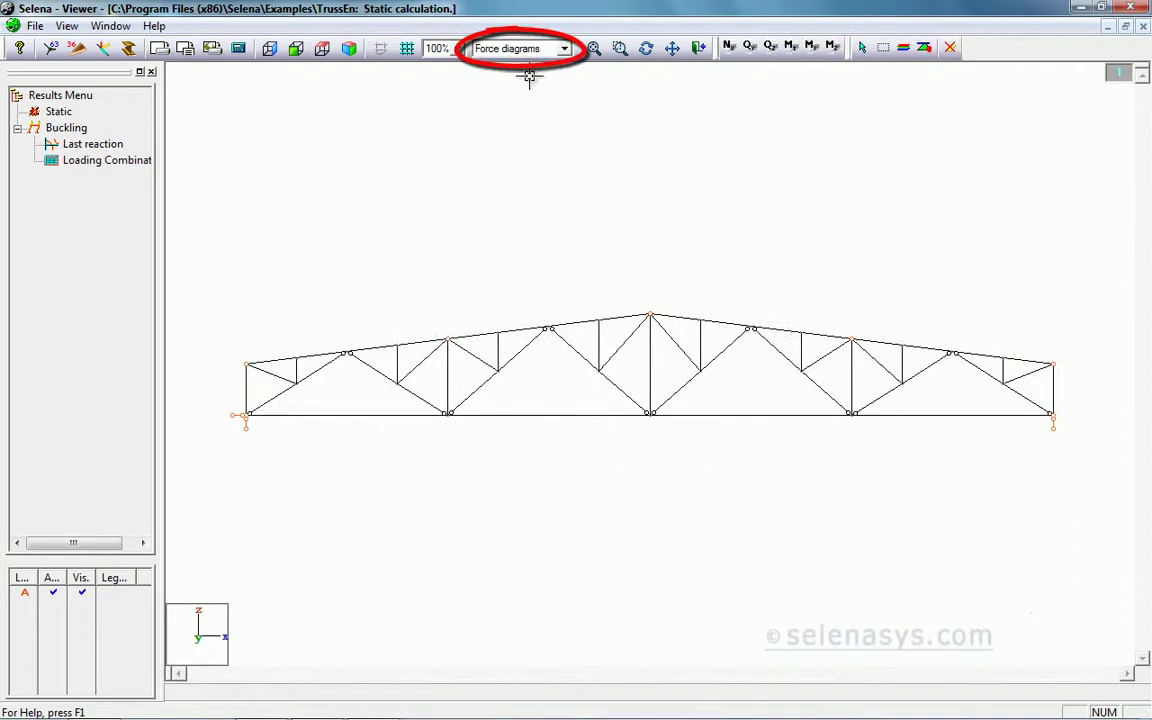
pyautogui.click(904, 47)
pyautogui.click(829, 339)
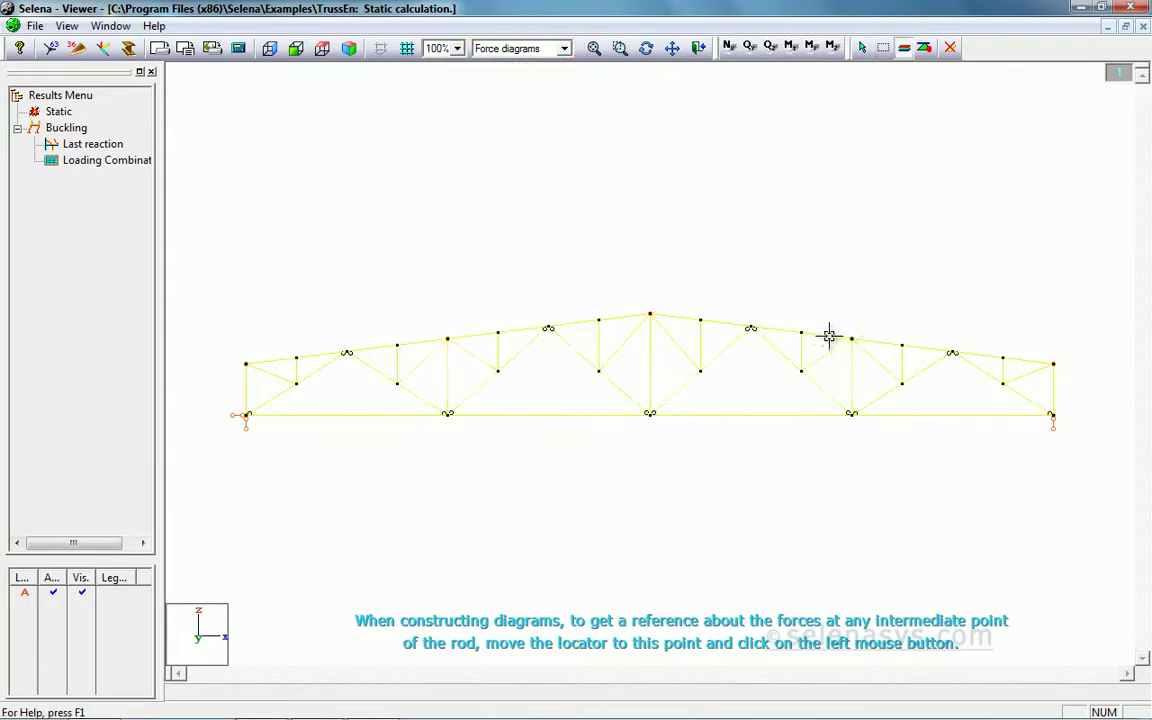
pyautogui.click(833, 47)
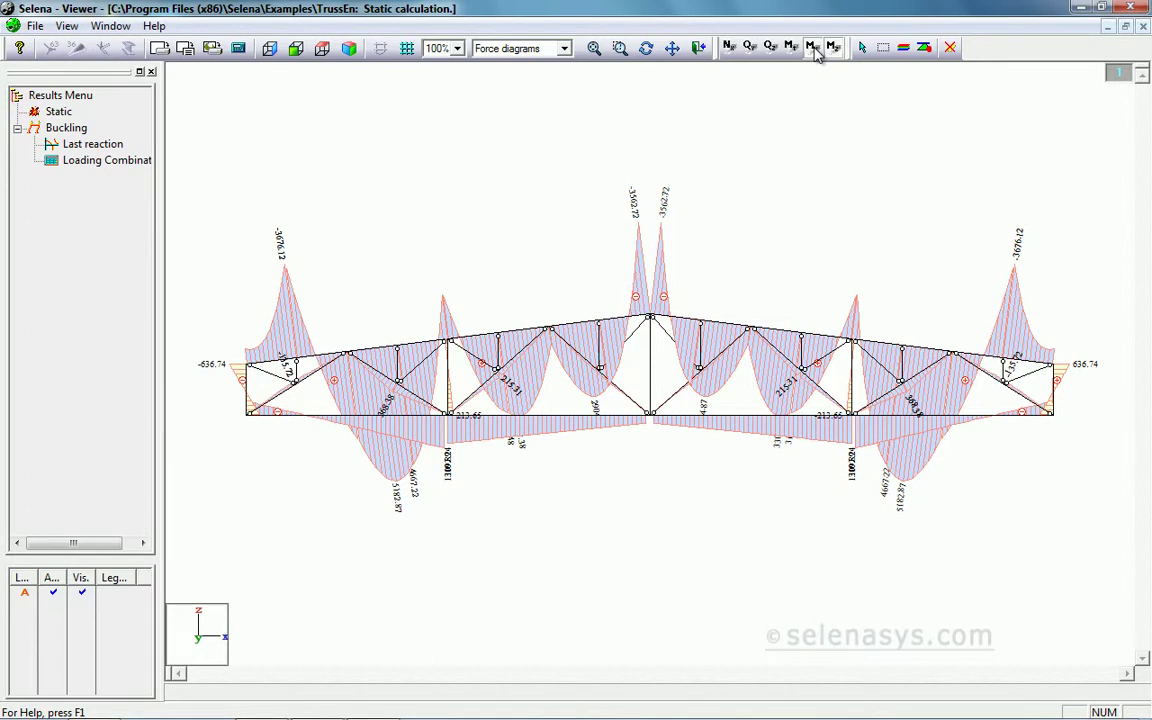
# Step: Display the stresses in the truss beams, viewing the minimal, maximal and full longitudinal stress plots in turn
pyautogui.click(520, 49)
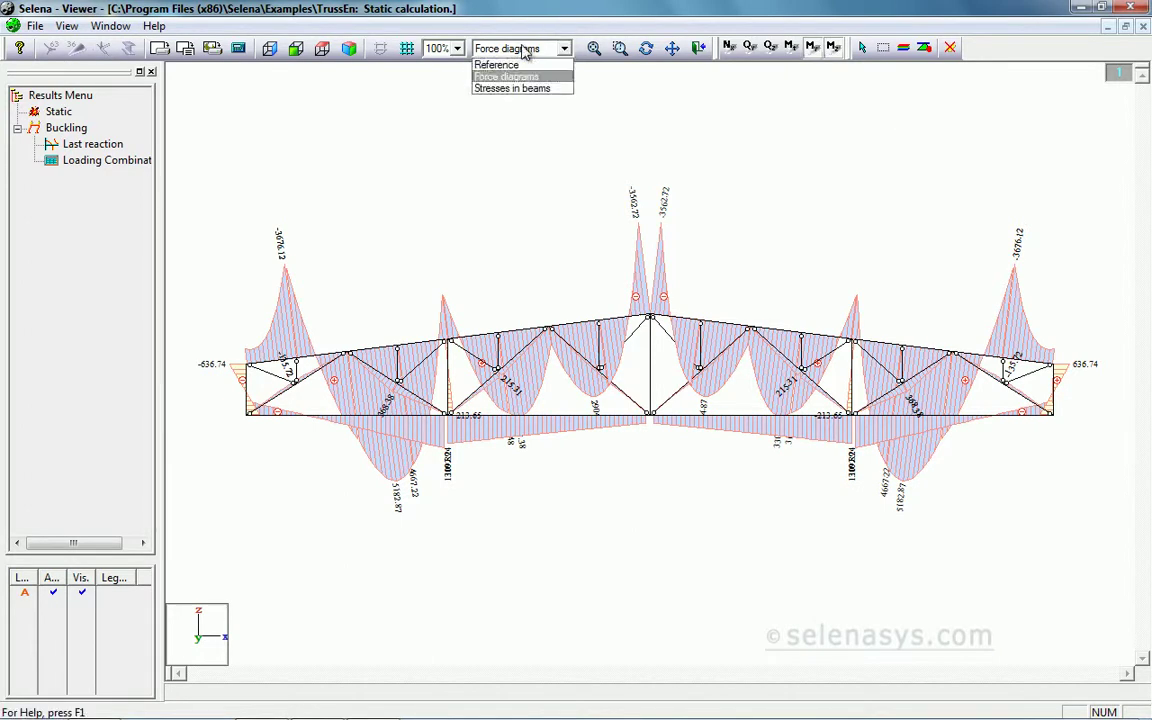
pyautogui.click(527, 90)
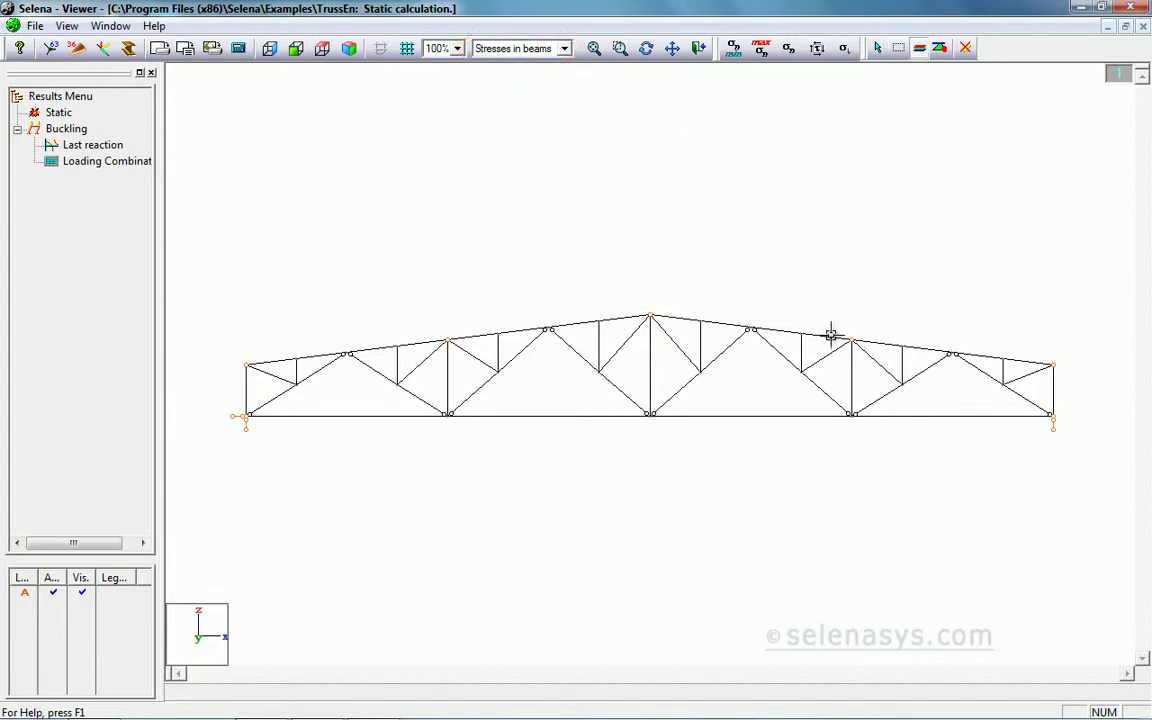
pyautogui.click(734, 50)
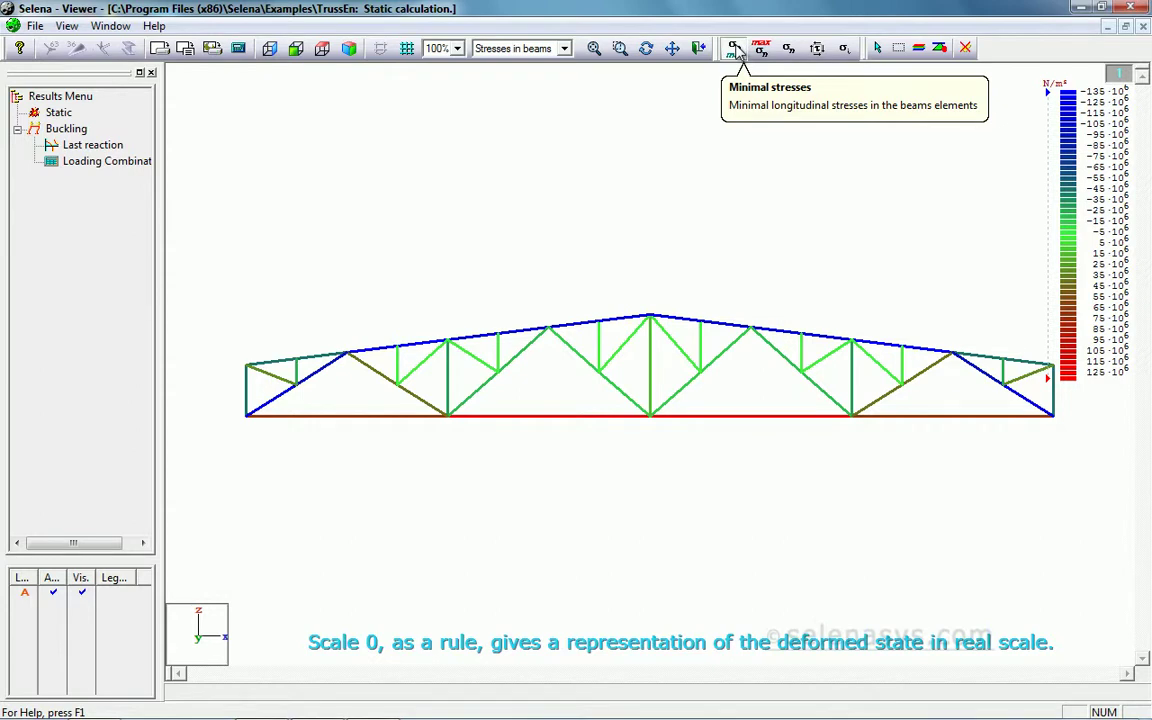
pyautogui.click(764, 51)
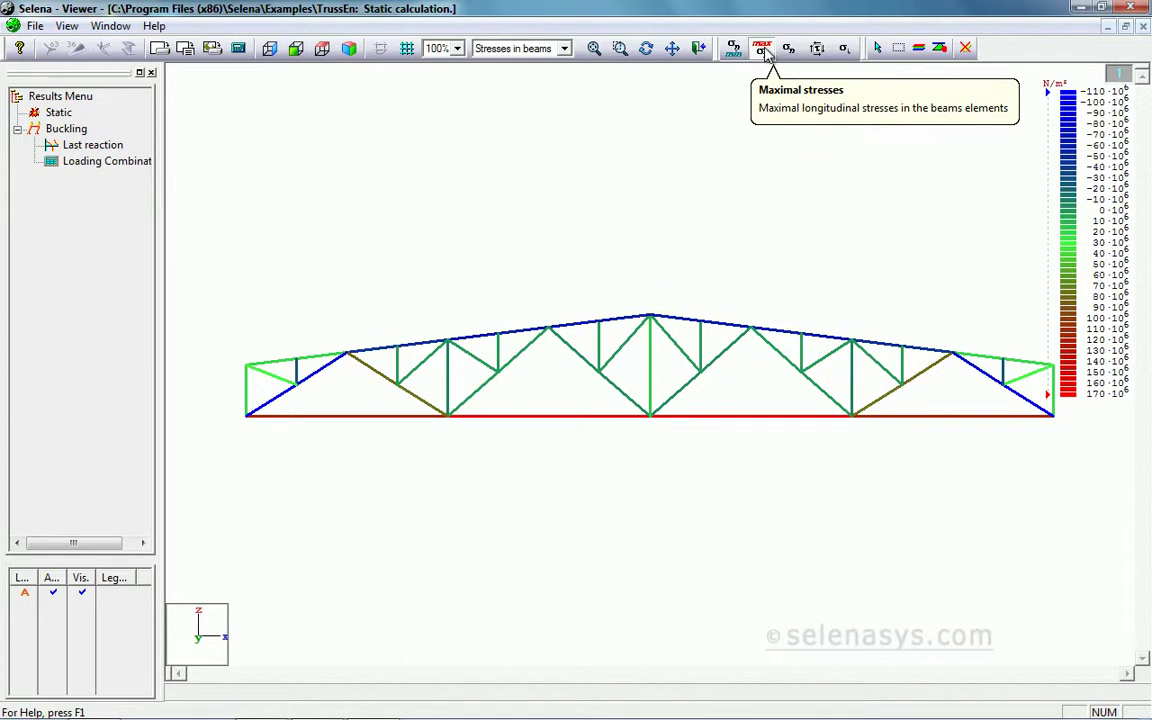
pyautogui.click(790, 50)
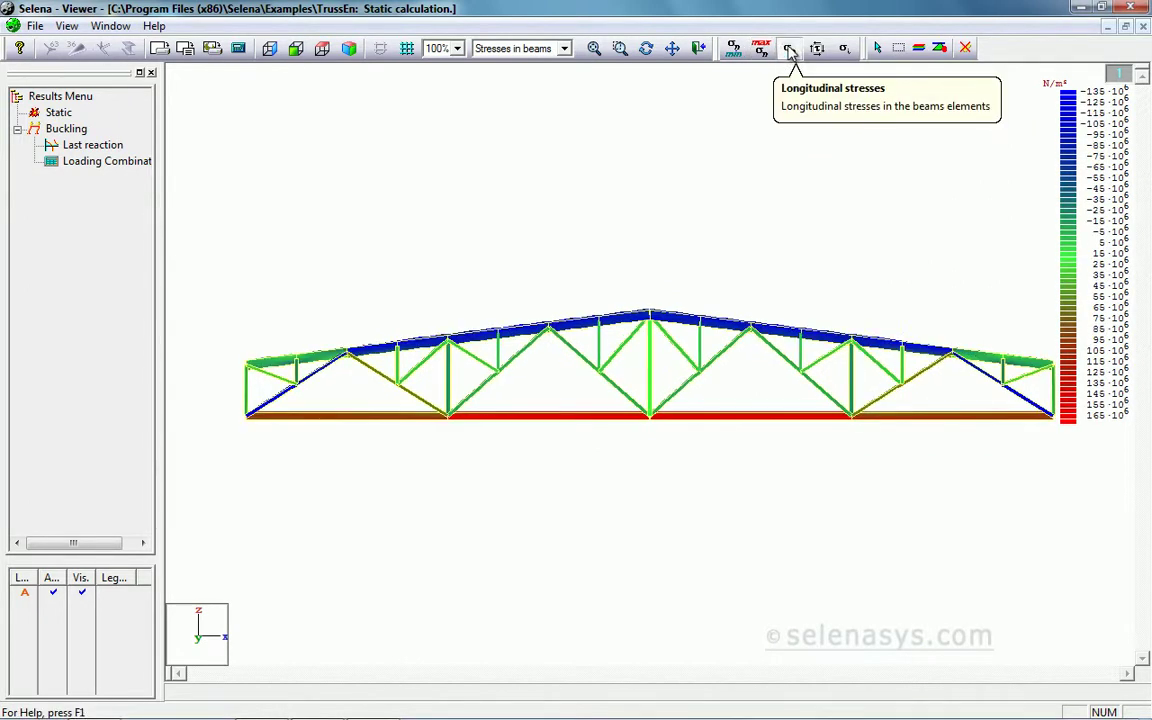
# Step: Examine the longitudinal stress distribution along top chord element 8 at the truss end, viewed in 3D from several angles
pyautogui.click(647, 48)
pyautogui.moveTo(424, 297); pyautogui.dragTo(450, 324)
pyautogui.scroll(3, 704, 452)
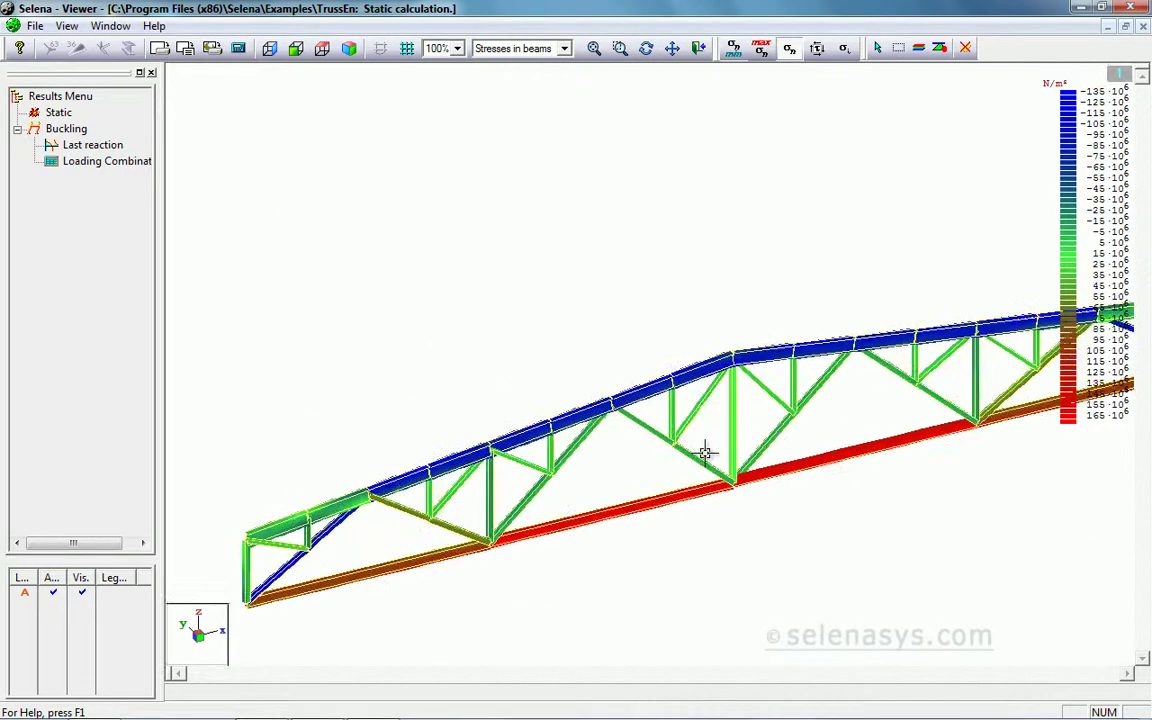
pyautogui.click(285, 530)
pyautogui.click(30, 406)
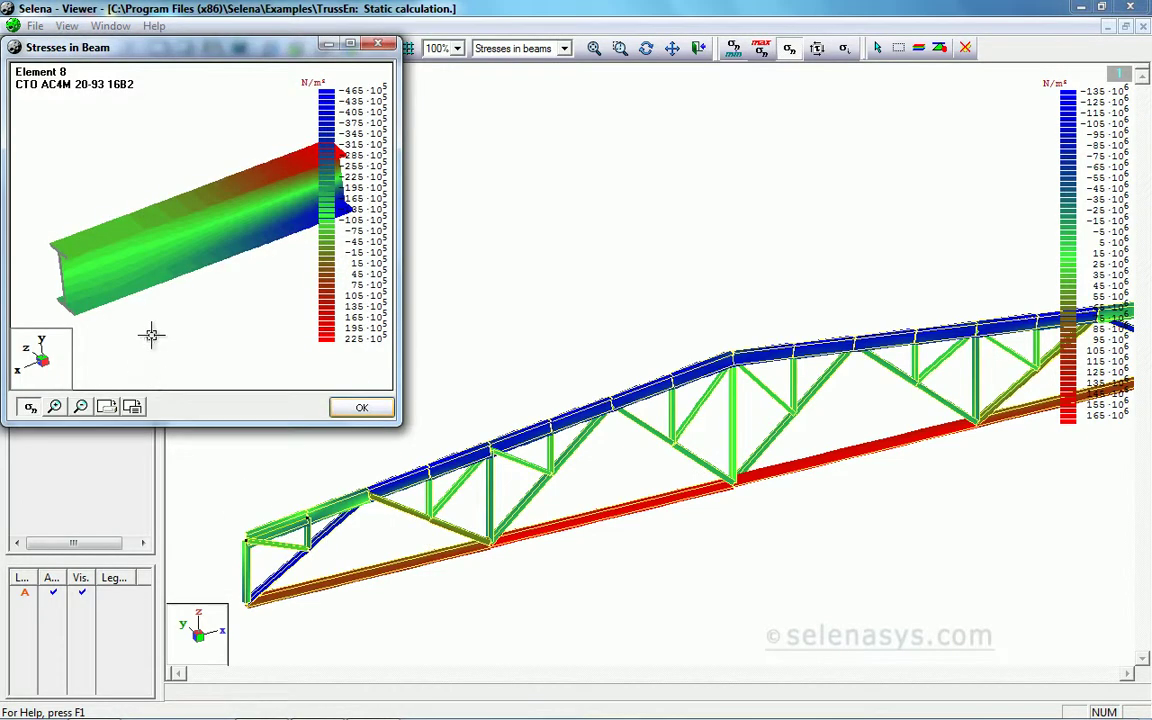
pyautogui.moveTo(147, 324); pyautogui.dragTo(272, 382)
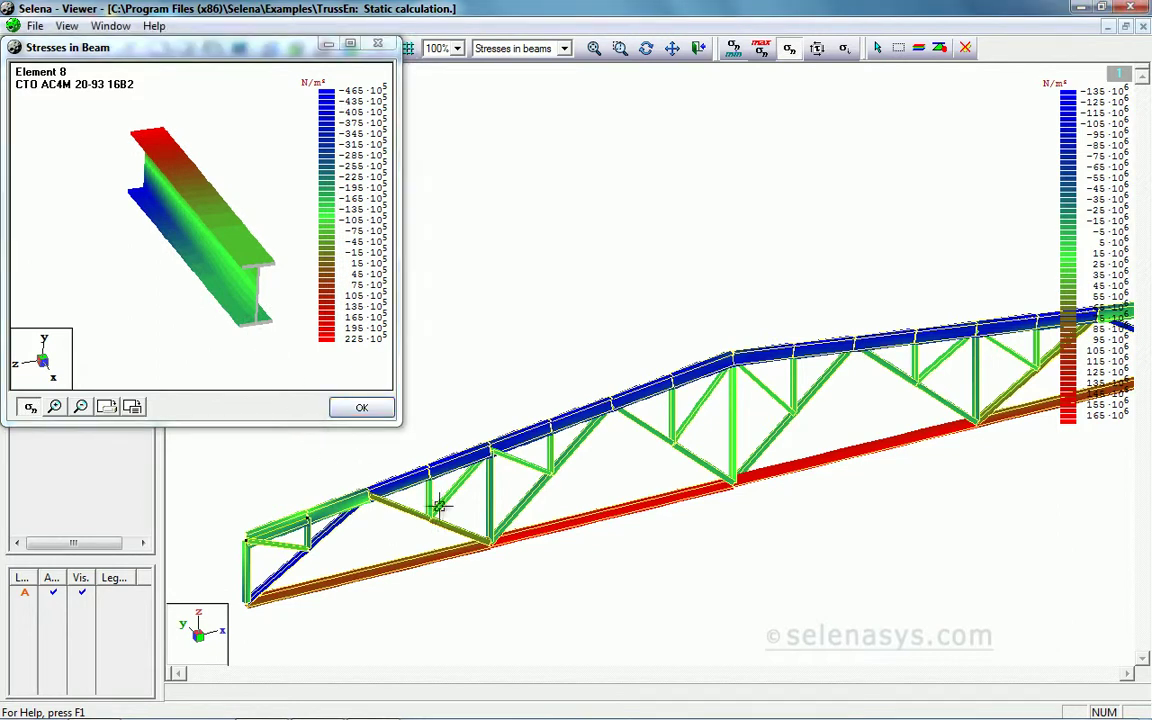
# Step: Compare the longitudinal stresses of top chord element 5 with element 8 side by side, and close both stress windows
pyautogui.click(387, 478)
pyautogui.click(47, 446)
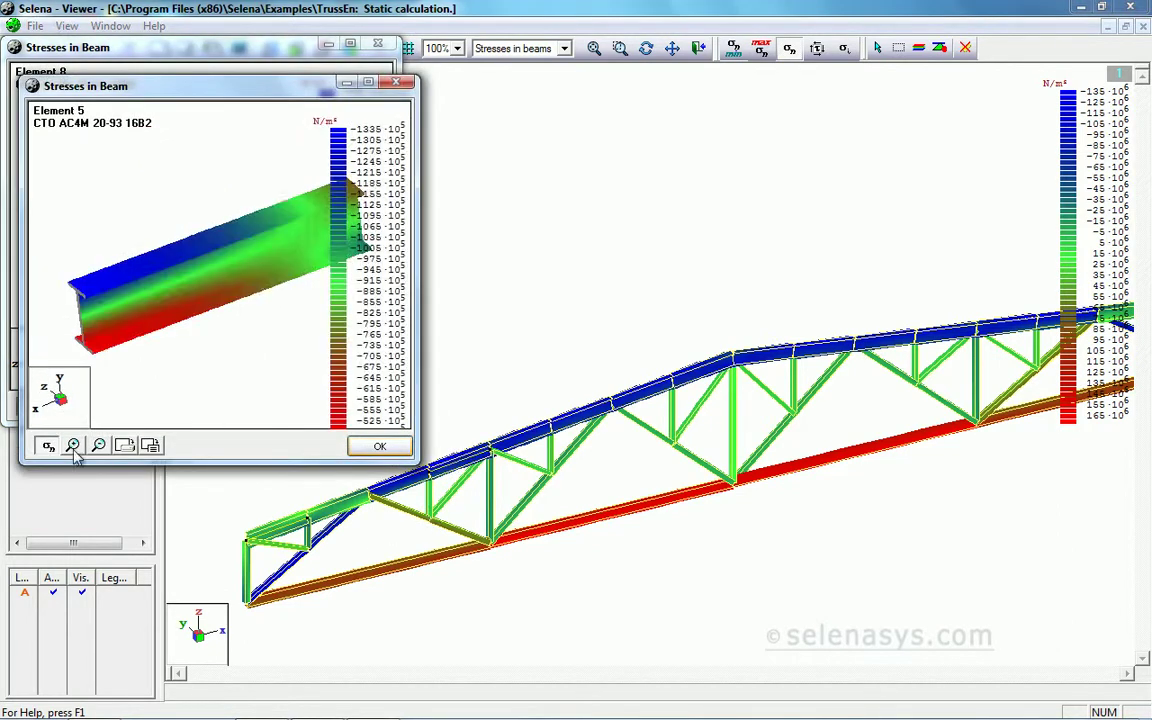
pyautogui.moveTo(124, 258); pyautogui.dragTo(609, 58)
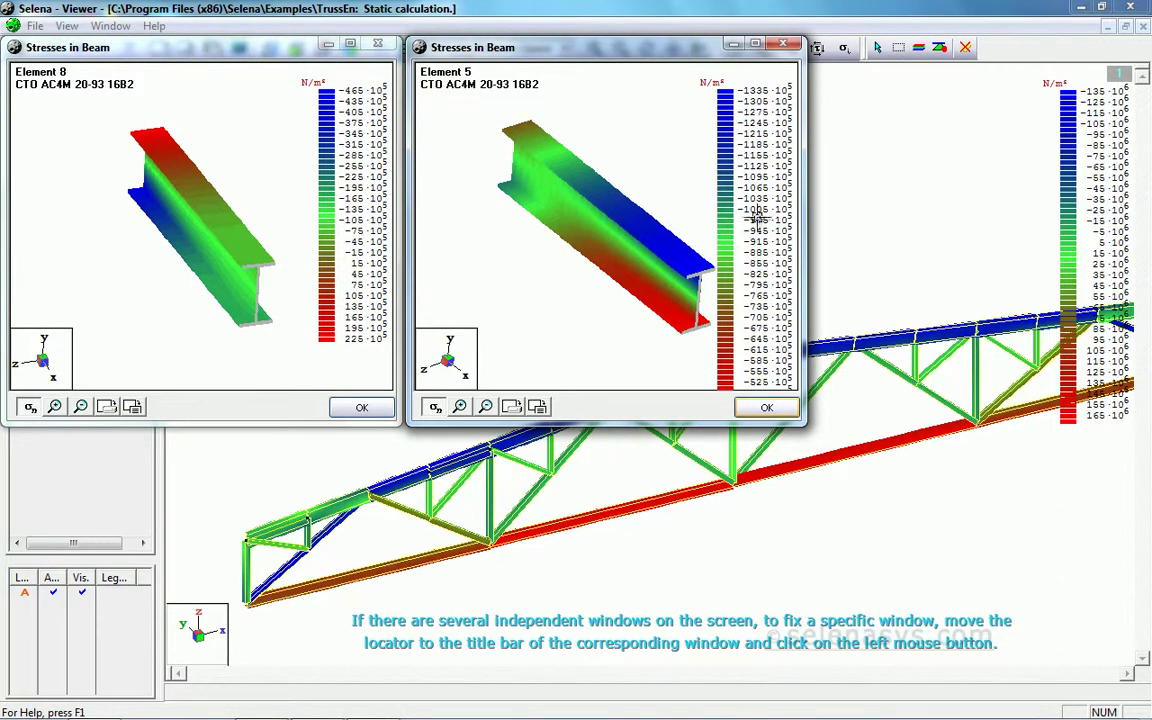
pyautogui.click(785, 44)
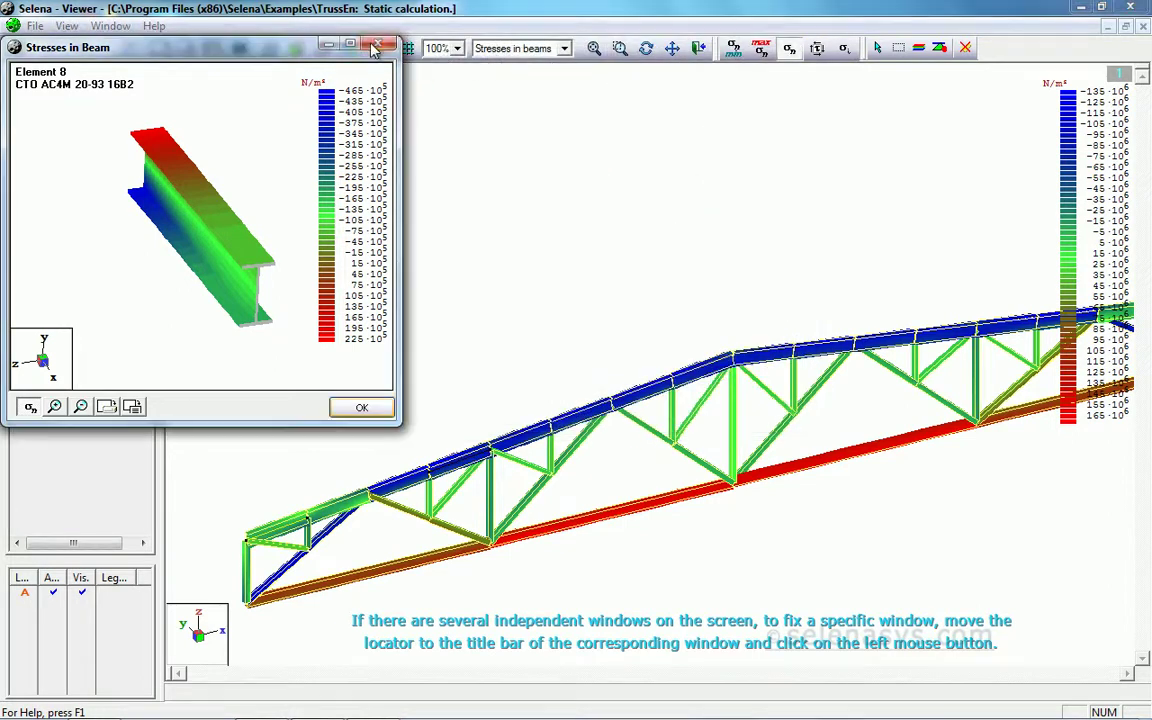
pyautogui.click(378, 44)
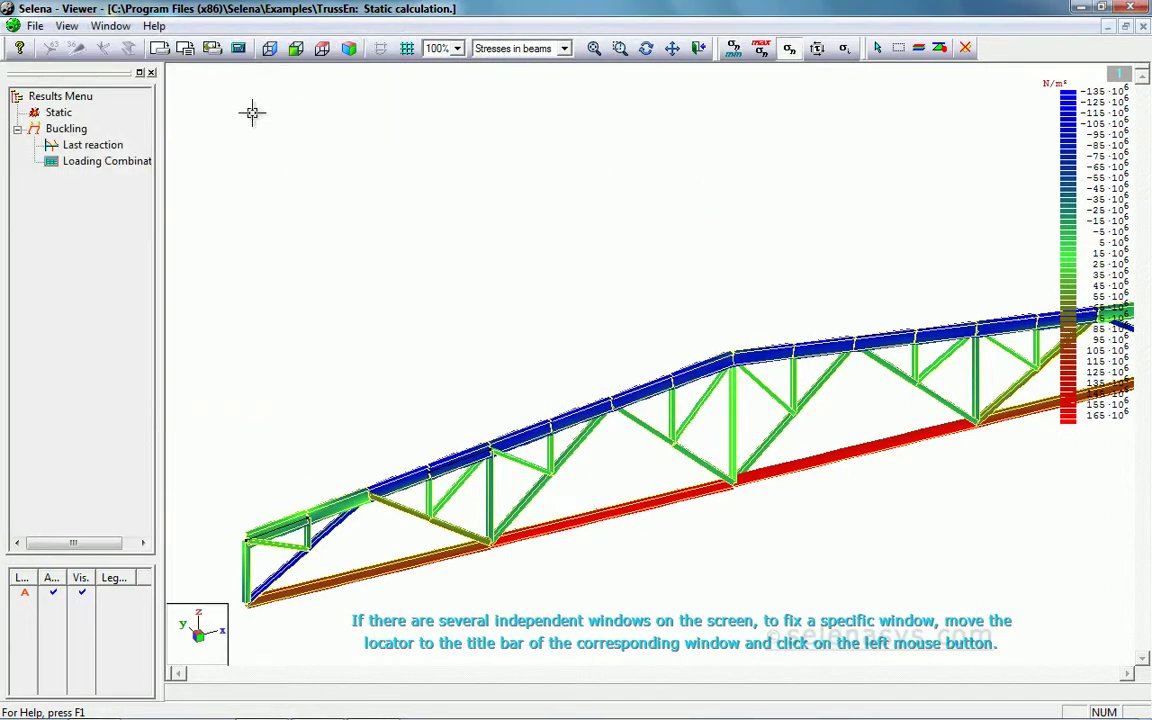
# Step: Open the linear buckling results and inspect the buckling lengths of top chord elements 5, 4 and 2 and a 60x6 diagonal
pyautogui.click(66, 128)
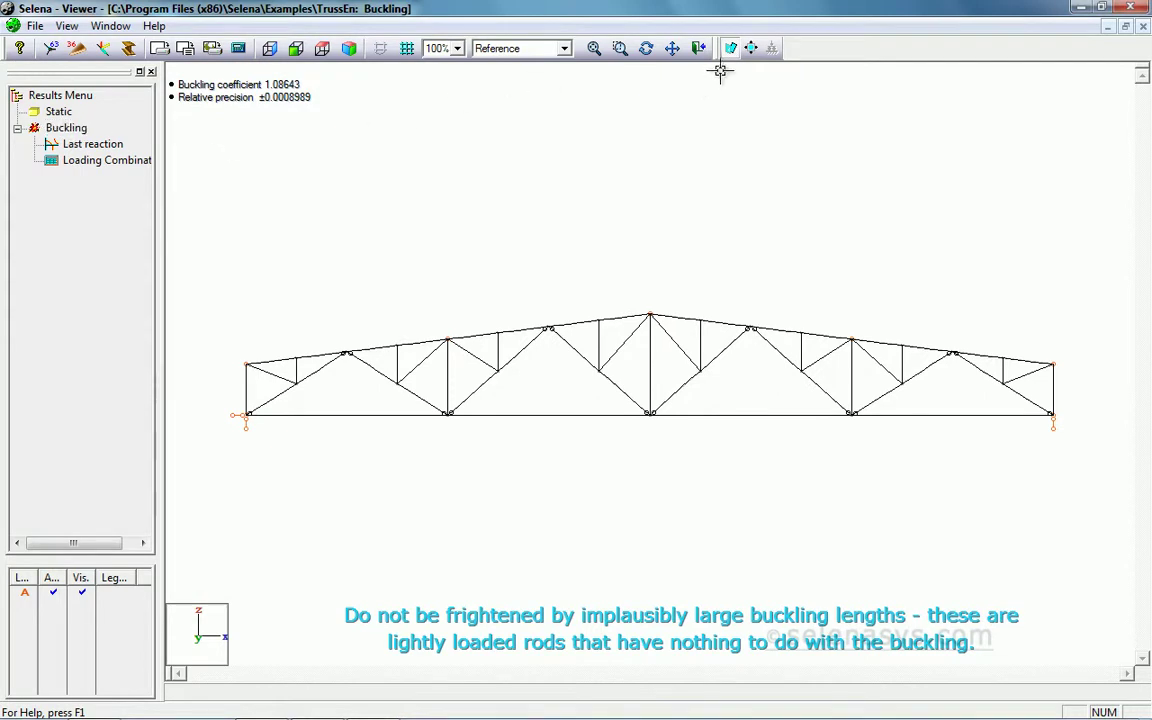
pyautogui.click(753, 48)
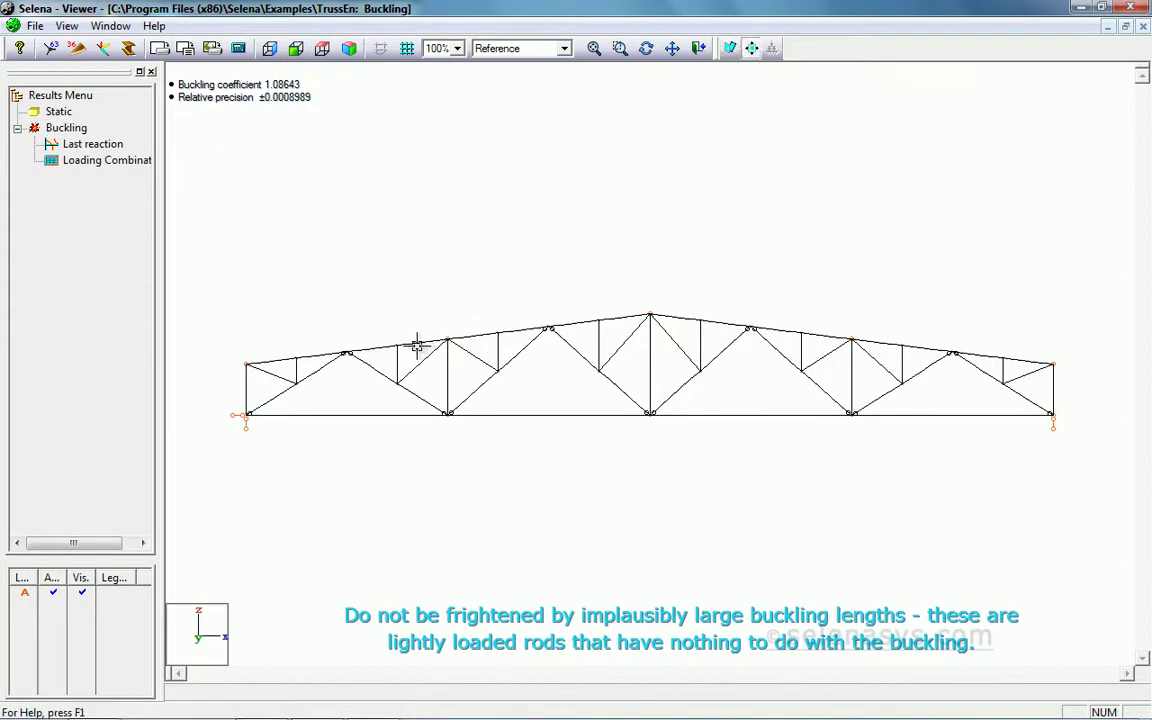
pyautogui.moveTo(419, 346)
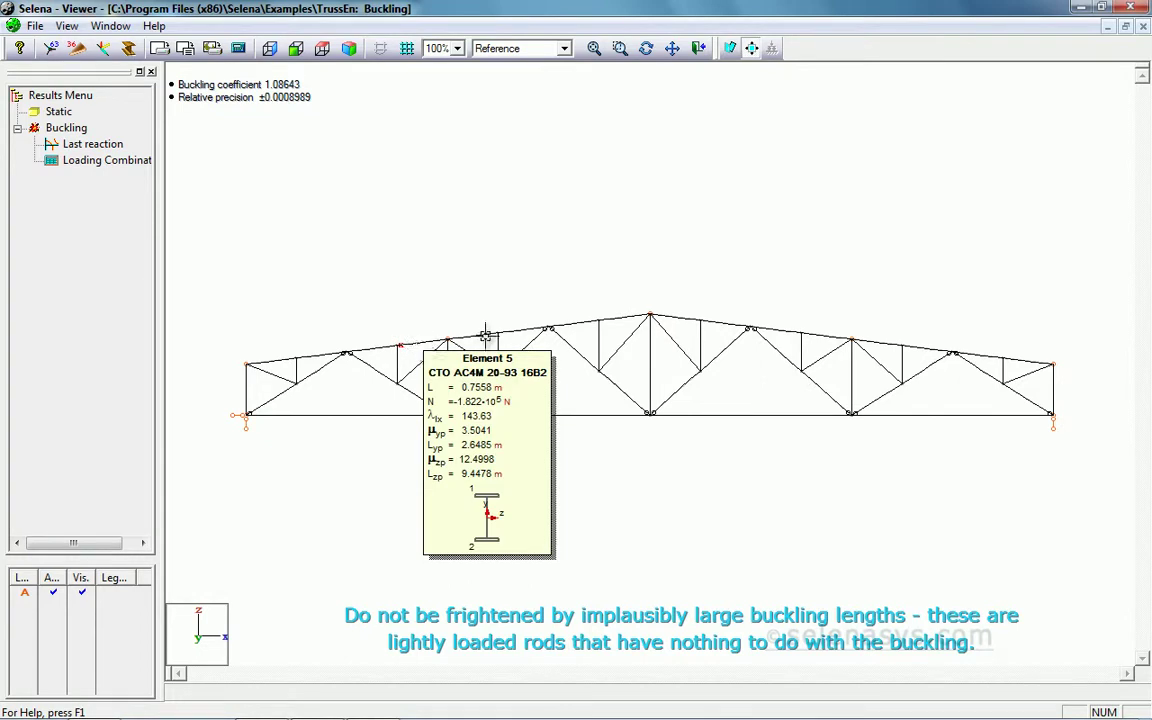
pyautogui.moveTo(487, 335)
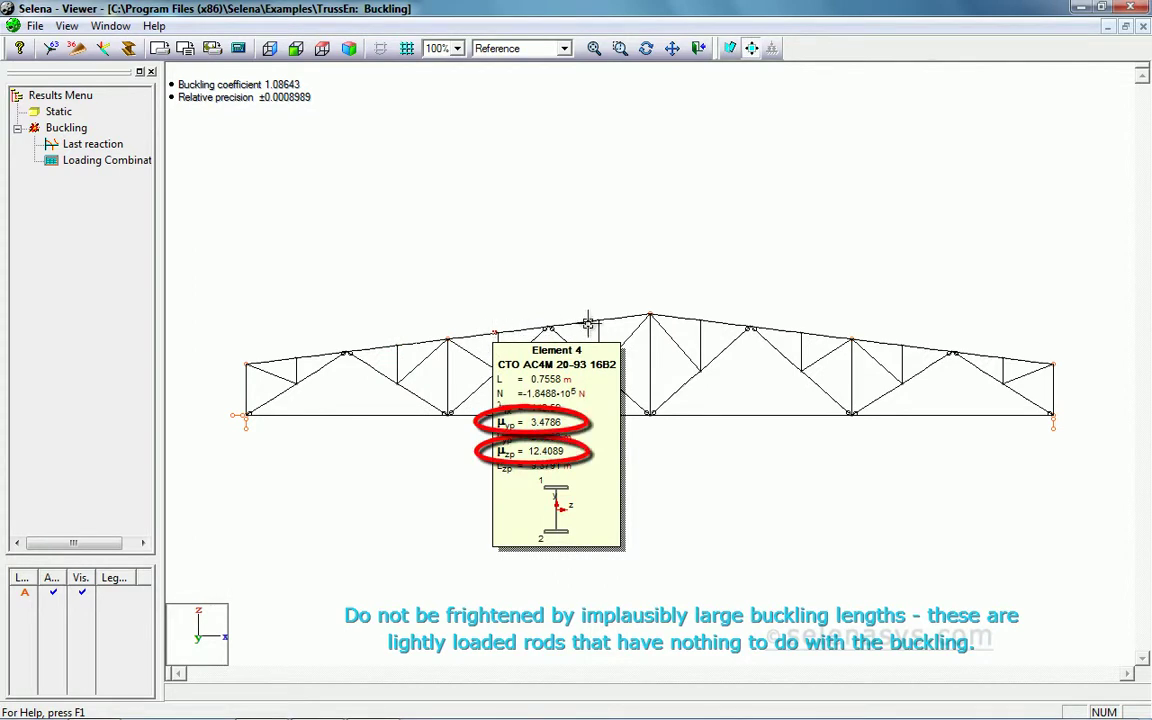
pyautogui.moveTo(592, 327)
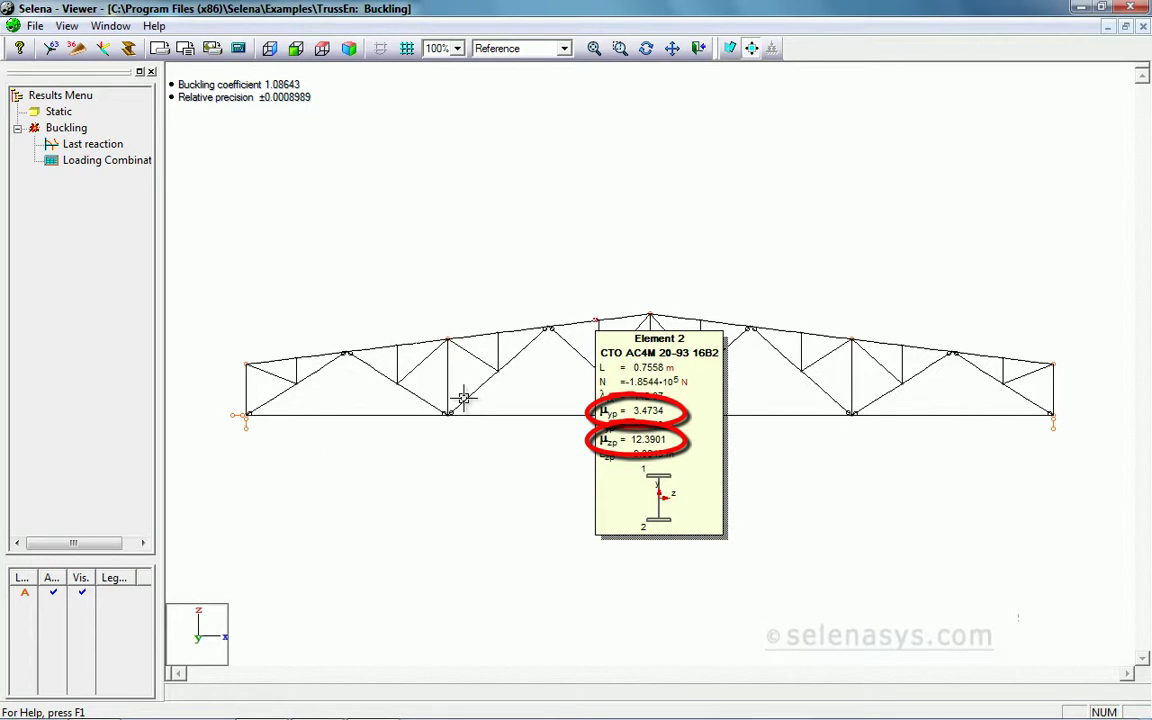
pyautogui.moveTo(463, 398)
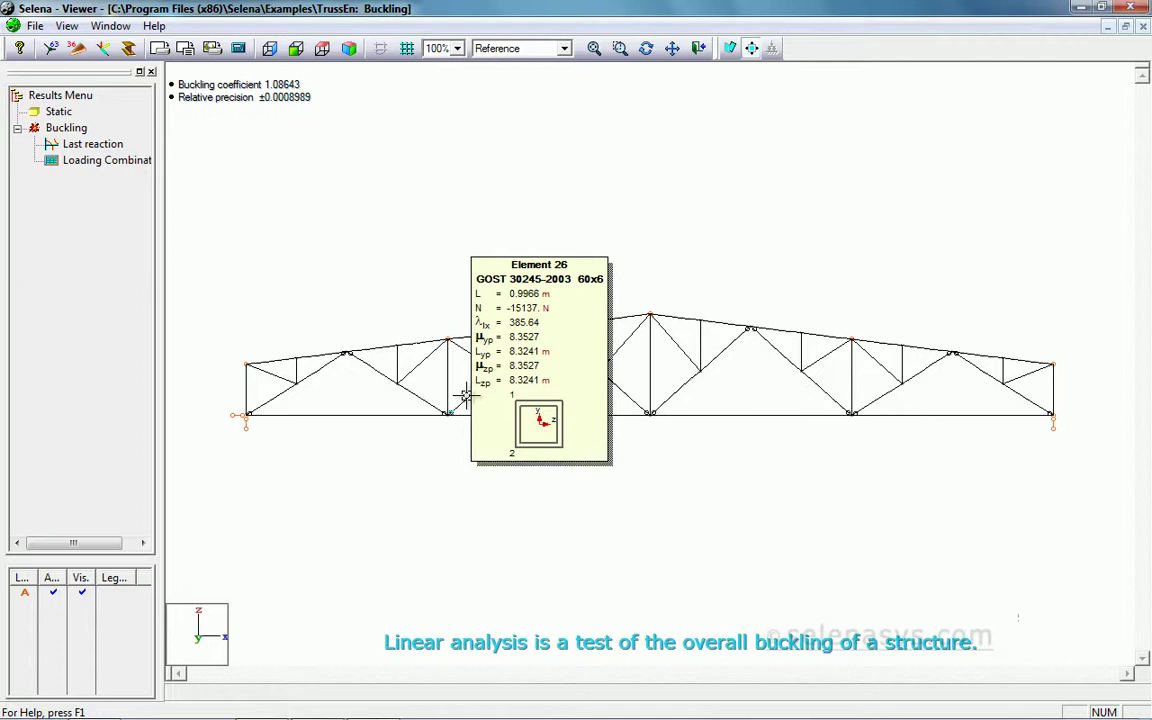
# Step: Leave the viewer and run the beam members buckling calculation to CHuII II-23-81 with the default parameters and loading combination
pyautogui.click(699, 48)
pyautogui.click(127, 26)
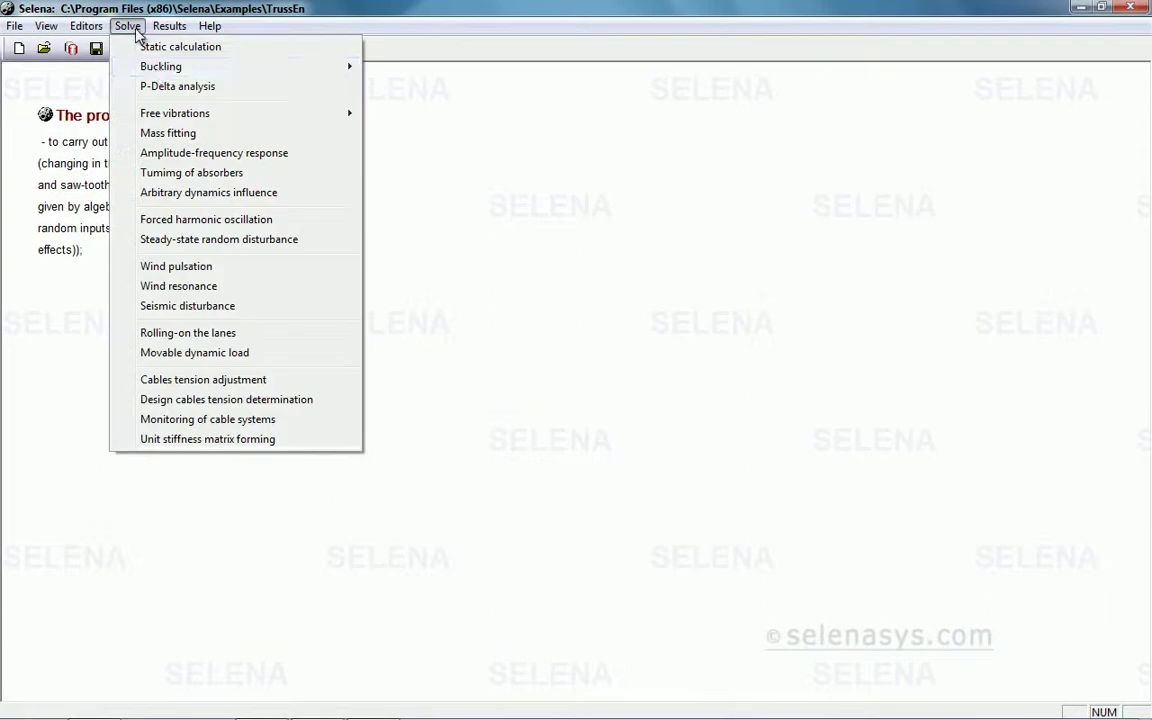
pyautogui.moveTo(160, 70)
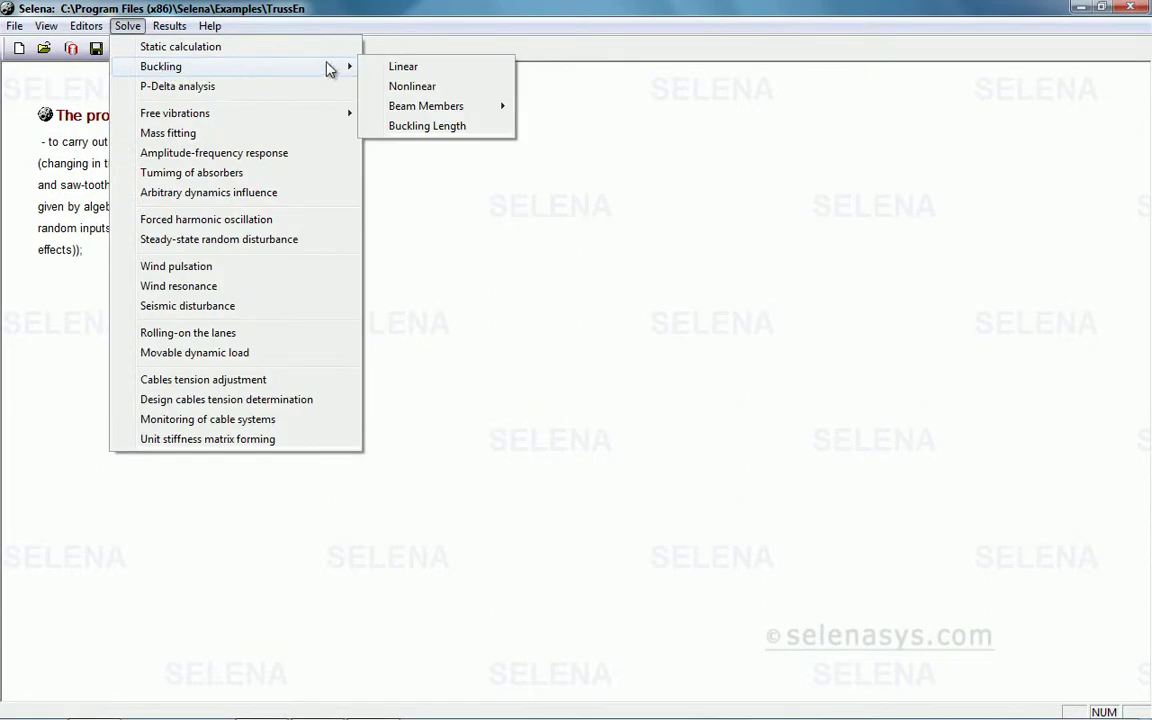
pyautogui.moveTo(430, 110)
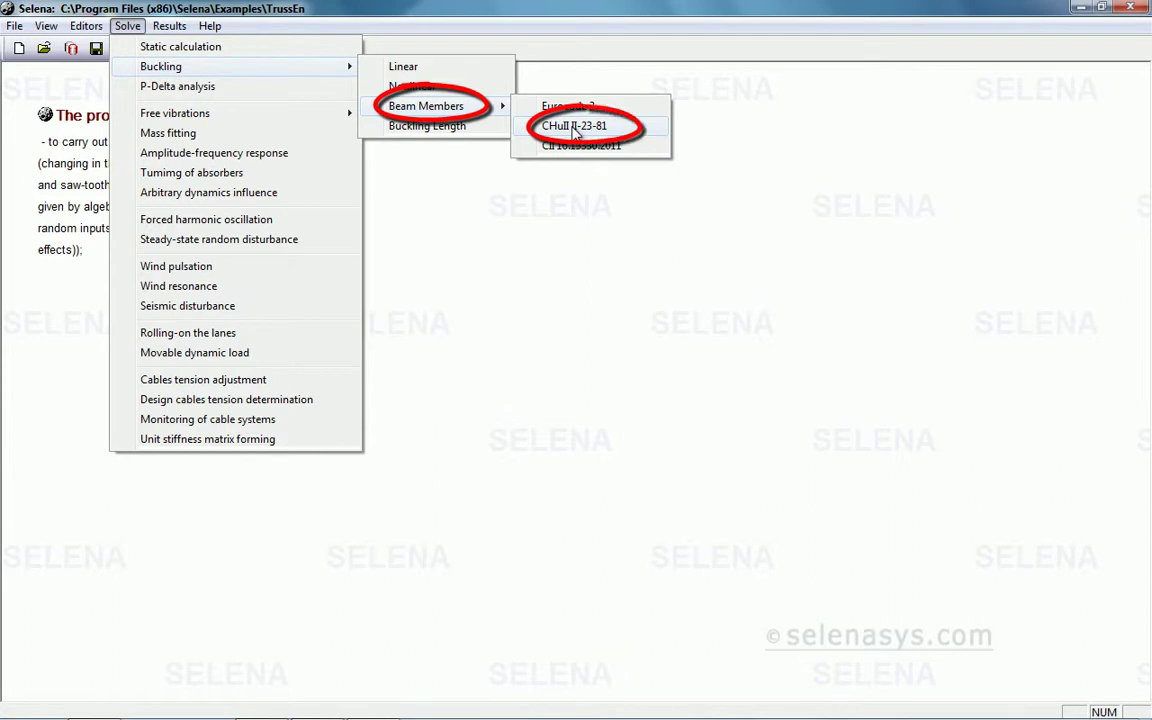
pyautogui.click(575, 128)
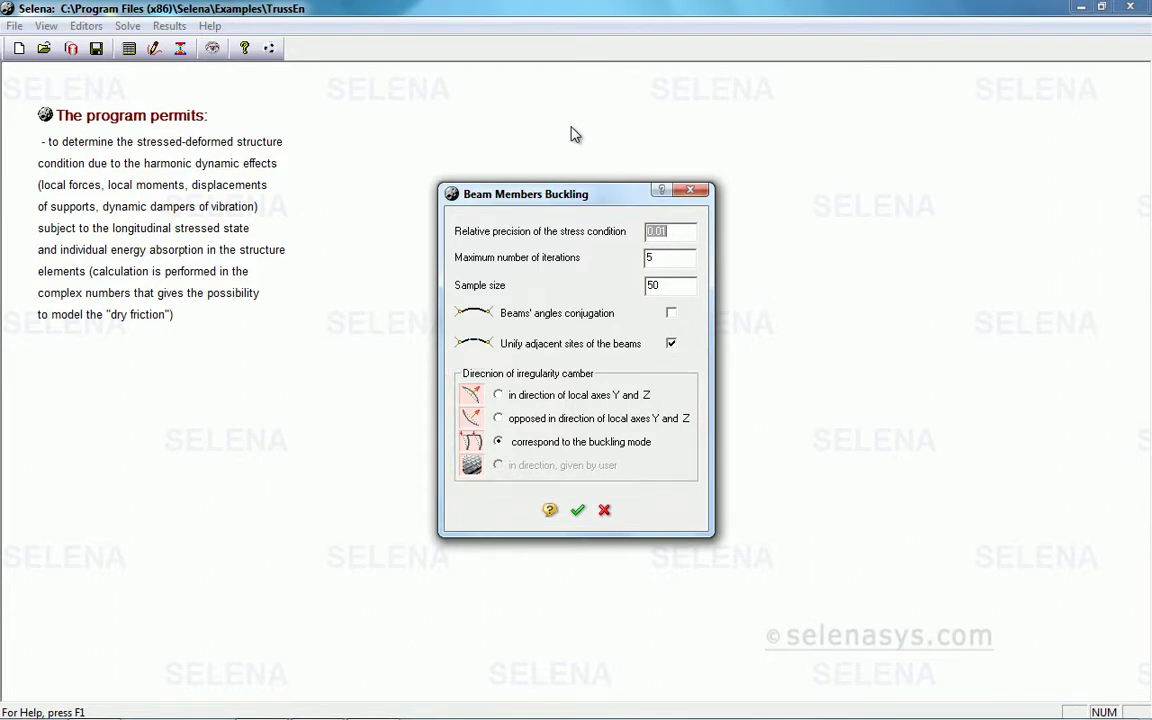
pyautogui.click(578, 511)
pyautogui.click(576, 411)
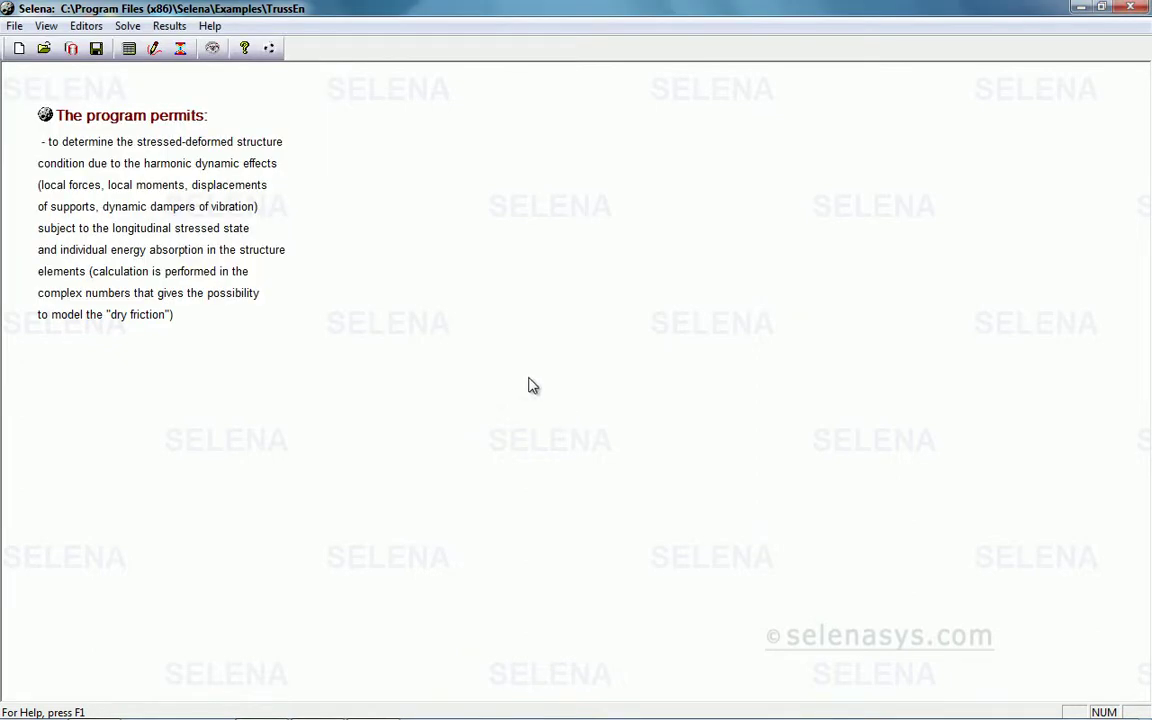
# Step: Open the beam buckling results and display the beam stresses at 99.9 probability, as absolute values and relative to the design resistance
pyautogui.click(183, 47)
pyautogui.doubleClick(97, 175)
pyautogui.click(530, 50)
pyautogui.click(527, 78)
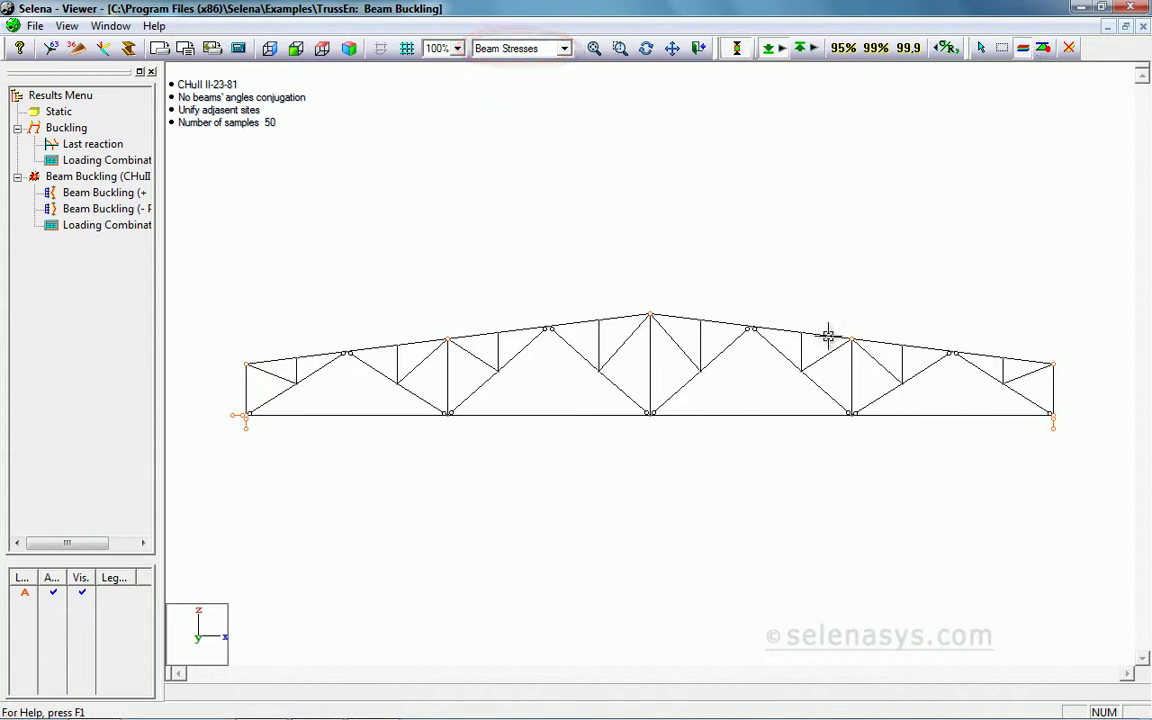
pyautogui.click(908, 48)
pyautogui.click(740, 50)
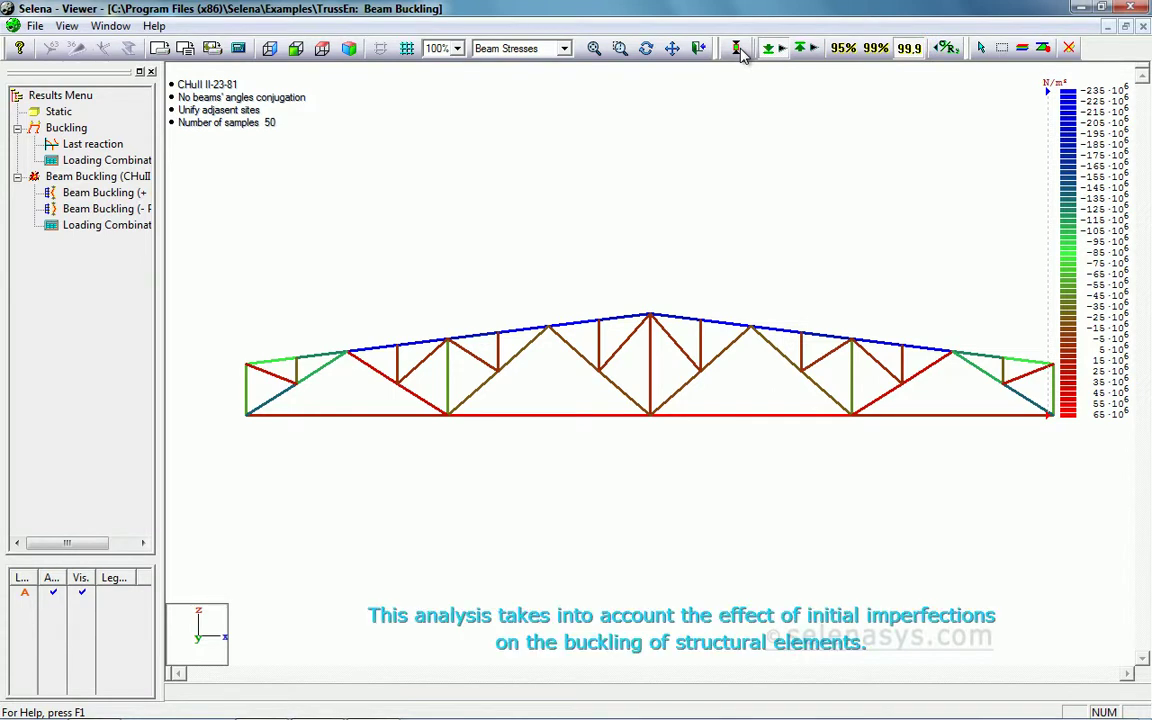
pyautogui.click(947, 50)
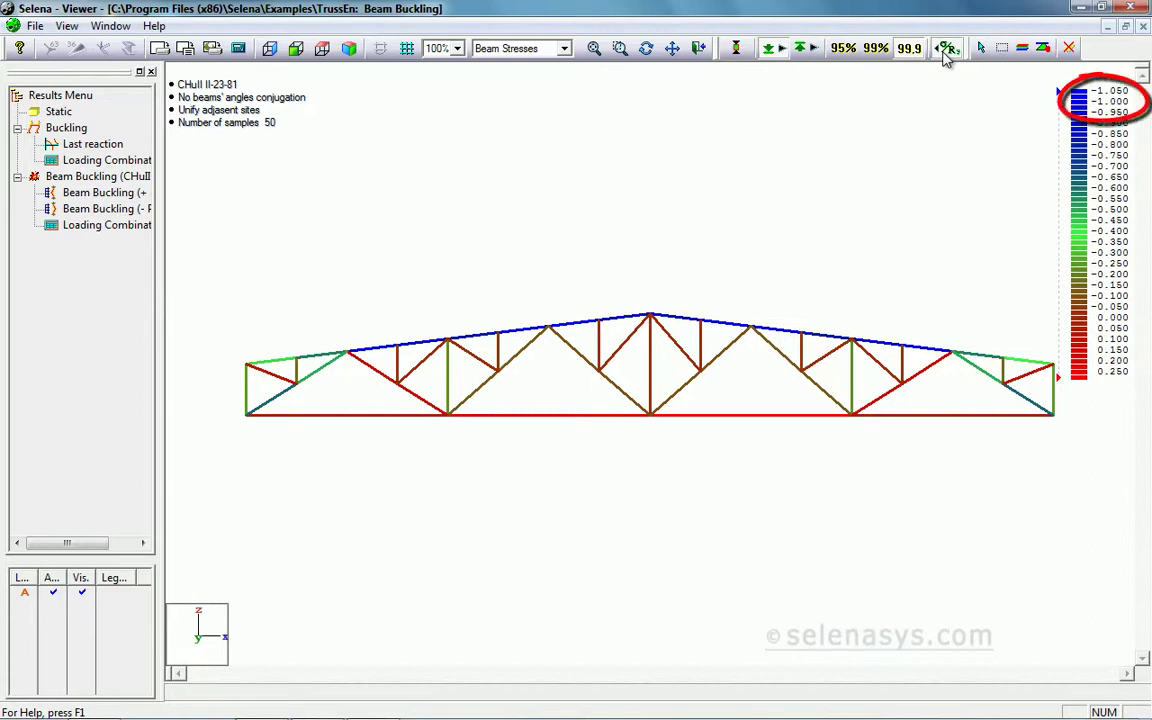
# Step: Leave the viewer and run the Buckling Length calculation for static loading 1 with coefficient 1.000
pyautogui.click(700, 48)
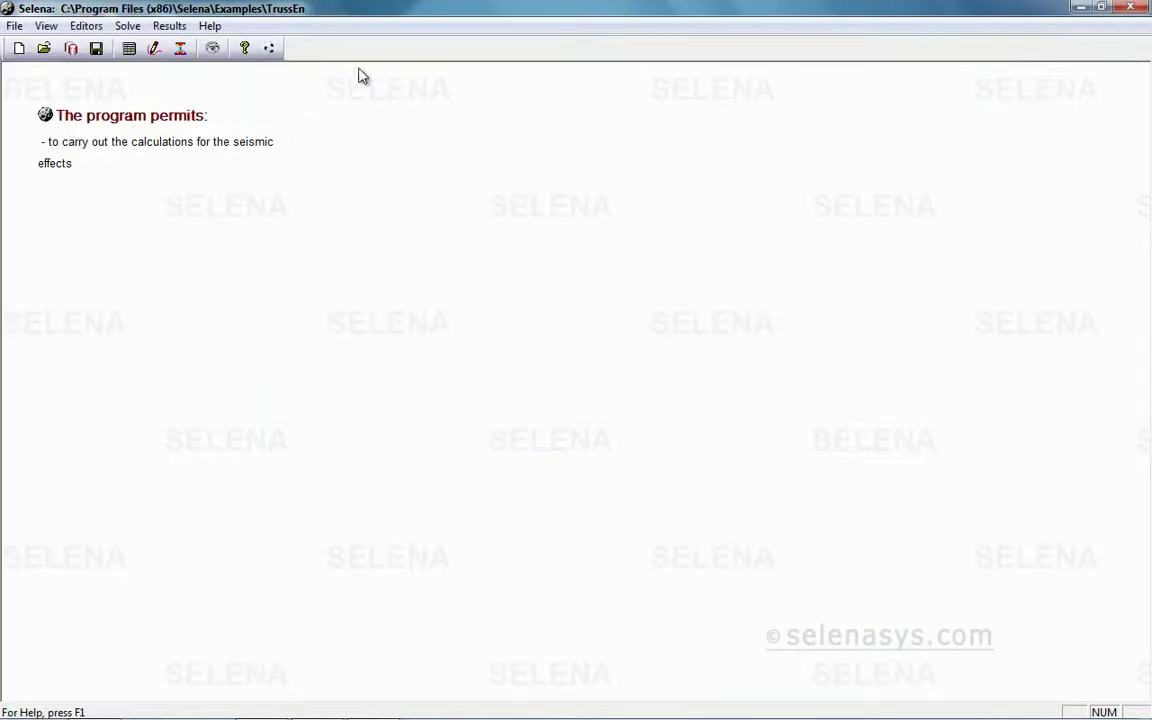
pyautogui.click(128, 27)
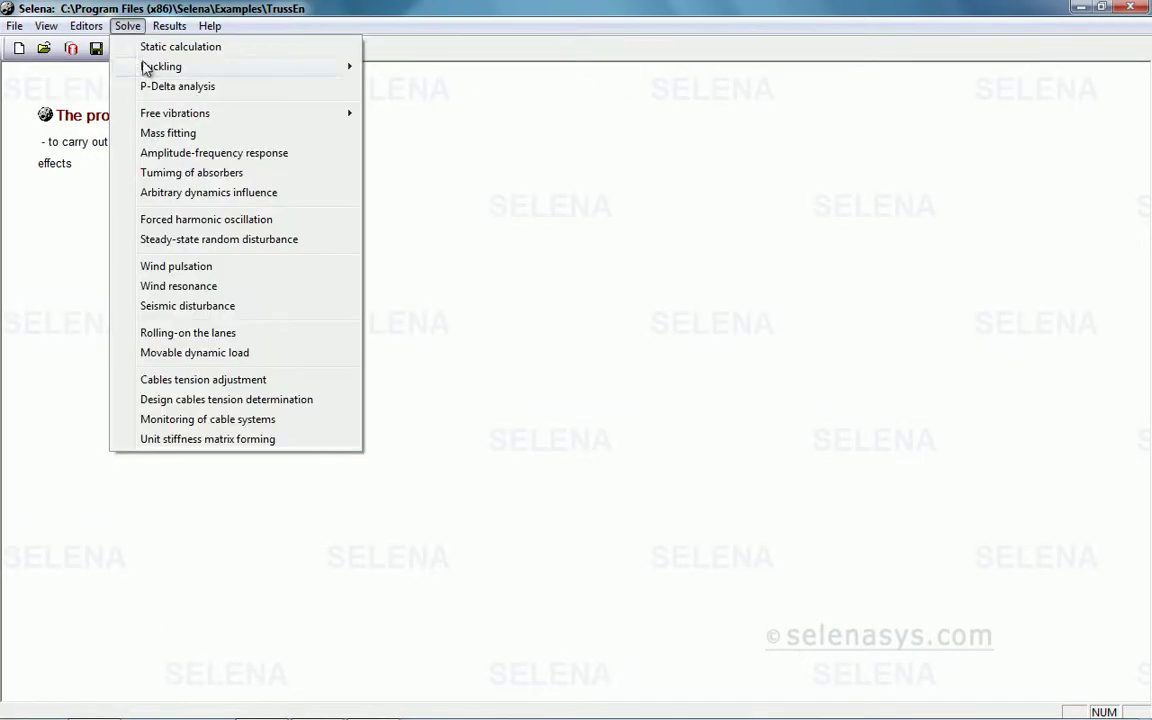
pyautogui.moveTo(145, 66)
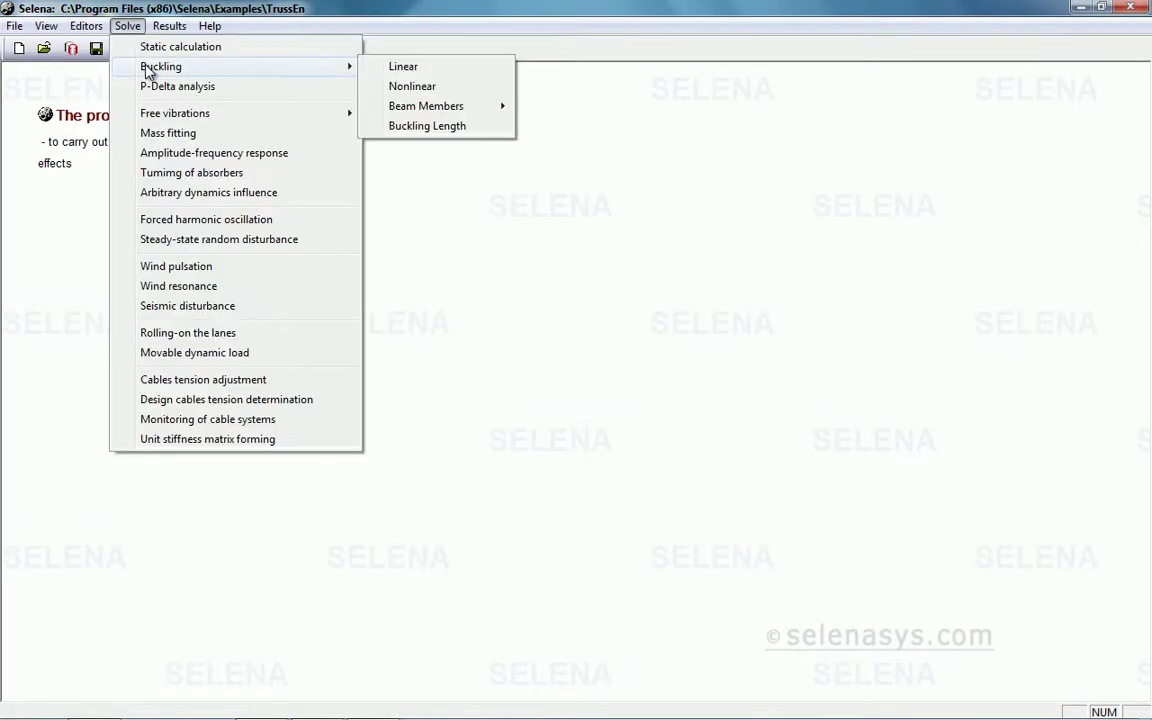
pyautogui.click(436, 130)
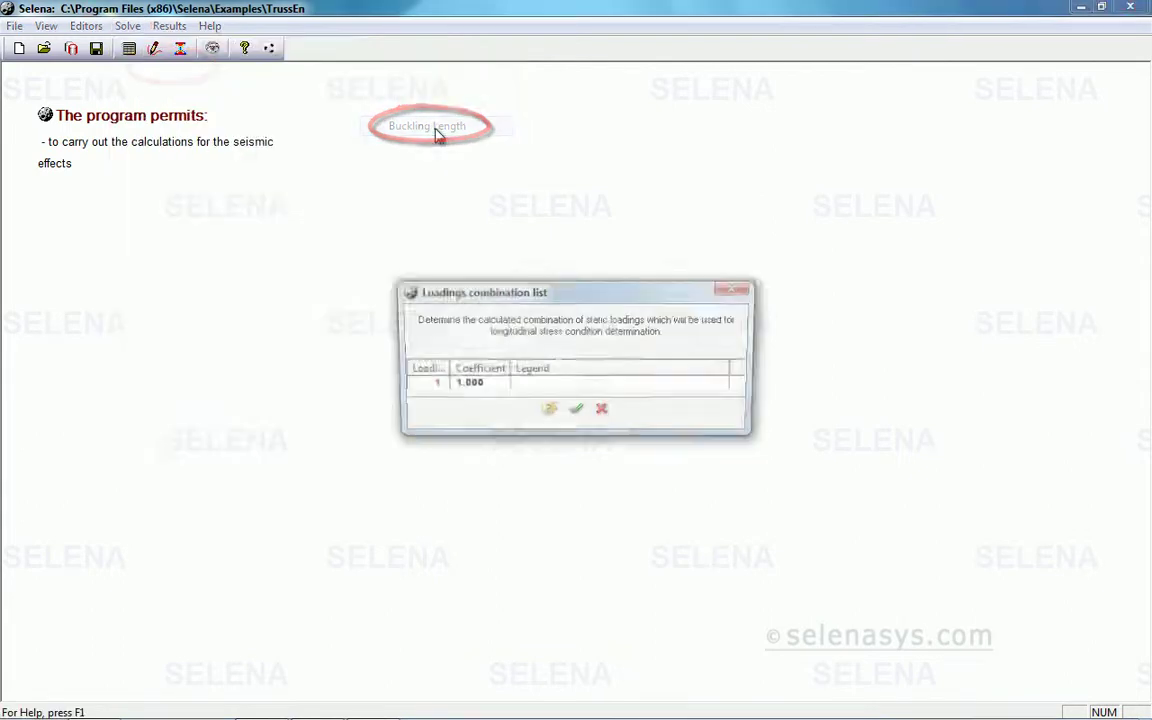
pyautogui.click(577, 414)
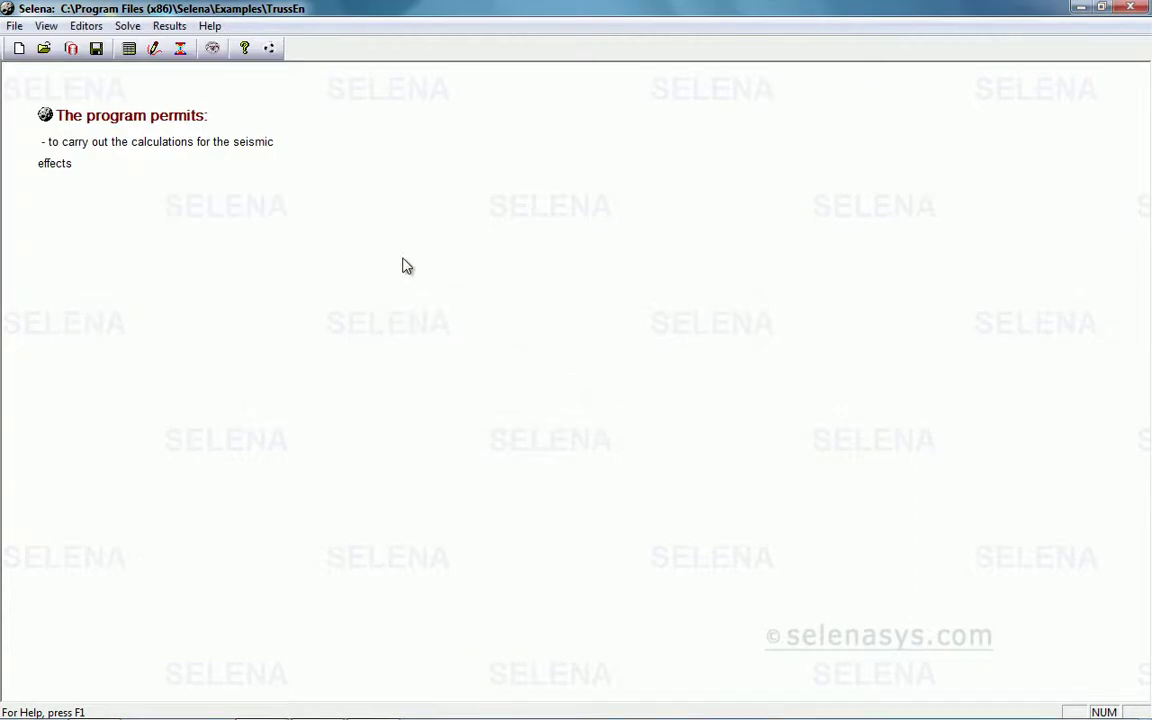
# Step: Open the Buckling Length results, show the μ coefficients on all elements and inspect the values for top chord element 4
pyautogui.click(215, 49)
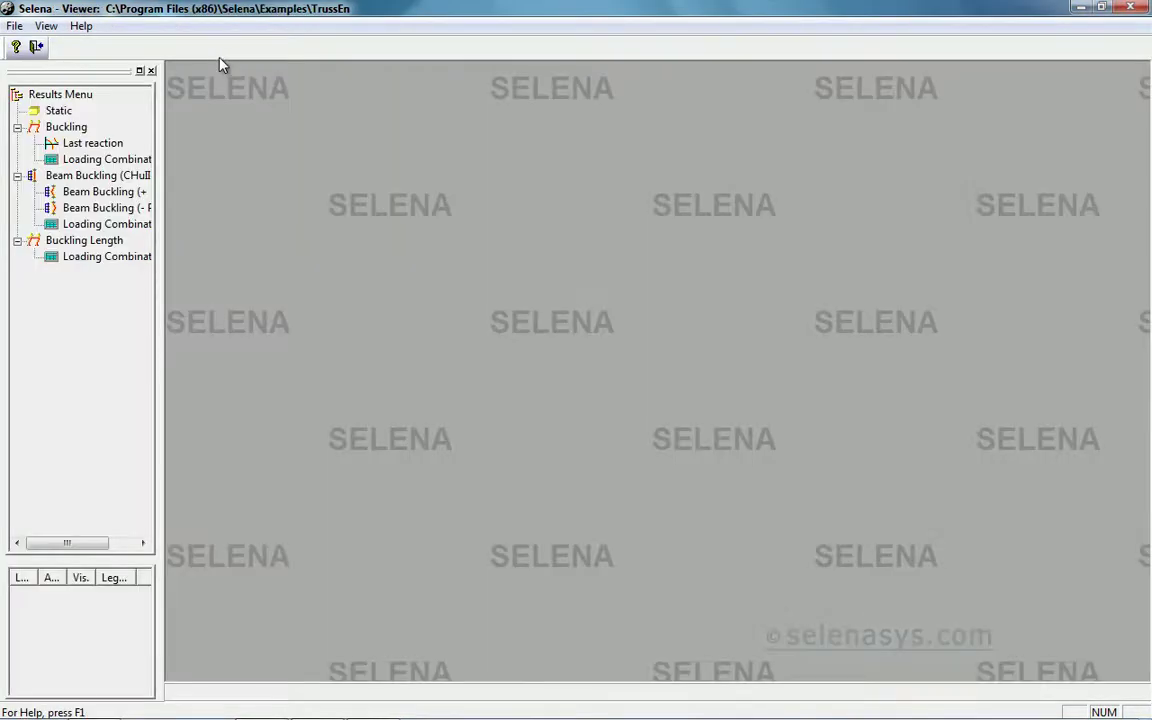
pyautogui.doubleClick(97, 244)
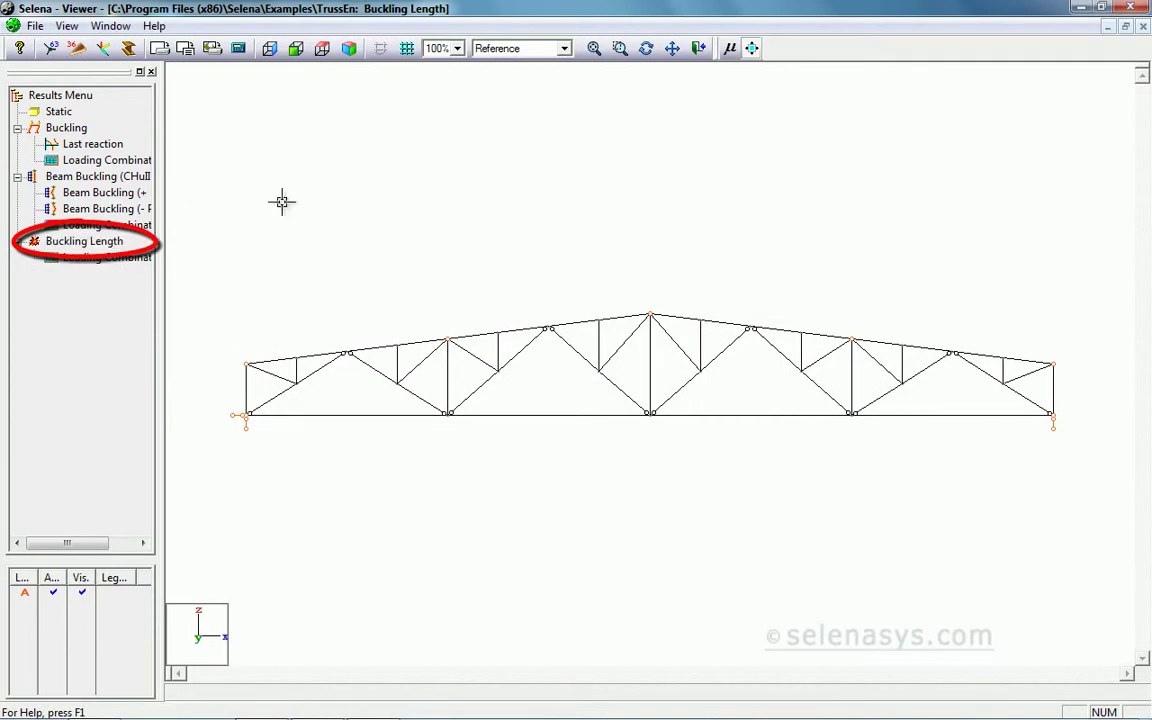
pyautogui.click(732, 48)
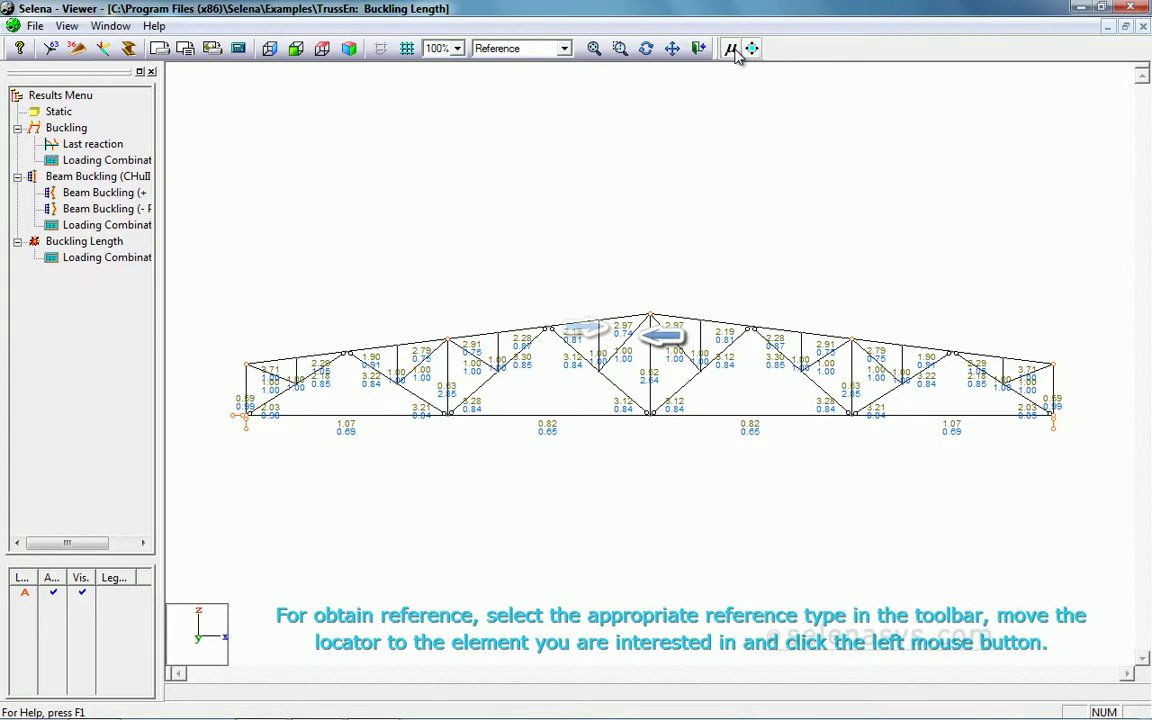
pyautogui.click(483, 333)
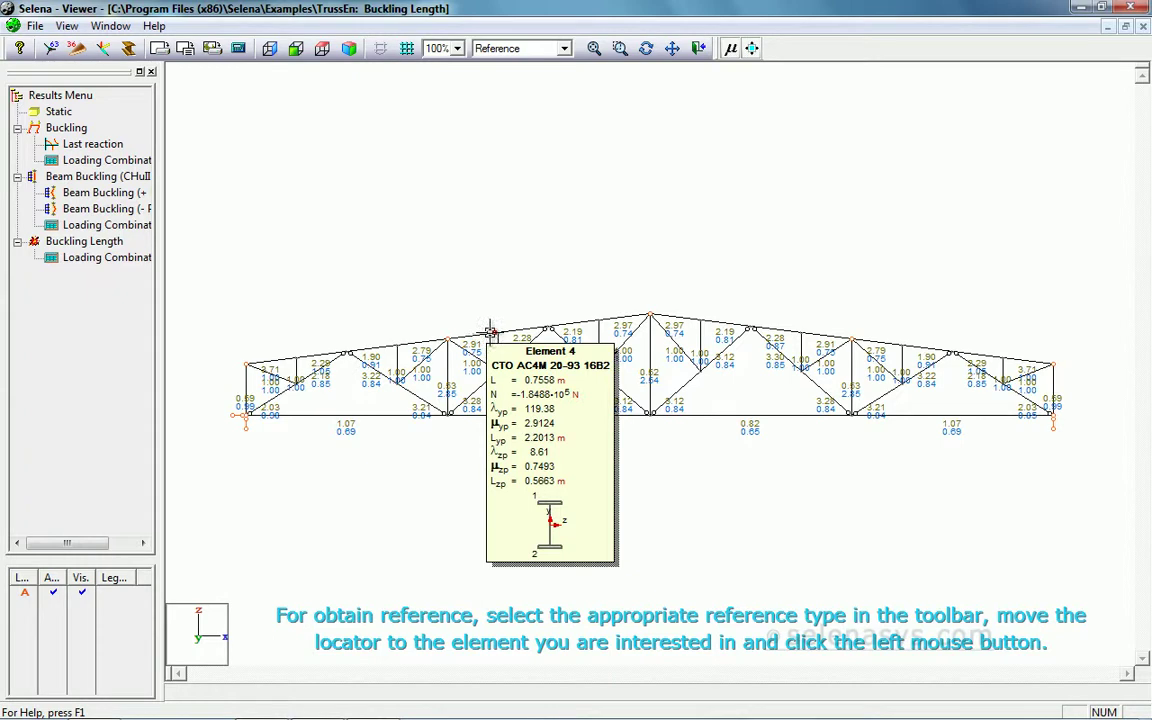
# Step: In the Table Editor, define combination graph a with the description +(1) in the Graph of combinations table, and leave the editor
pyautogui.click(619, 317)
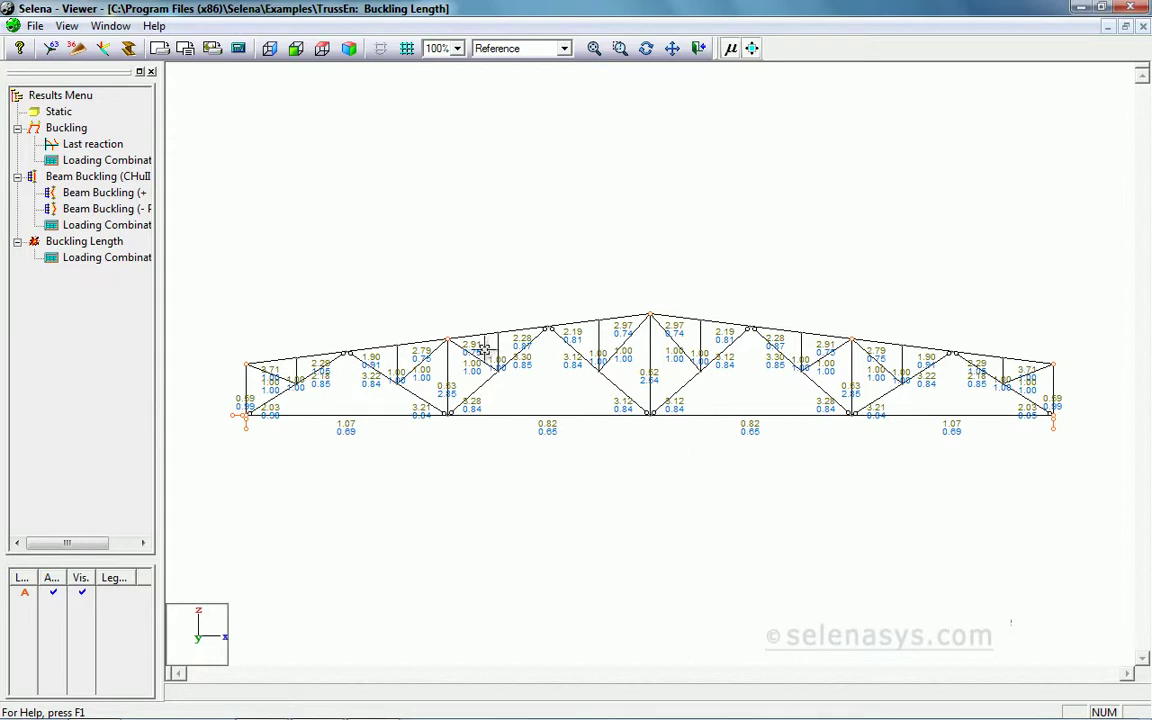
pyautogui.click(35, 27)
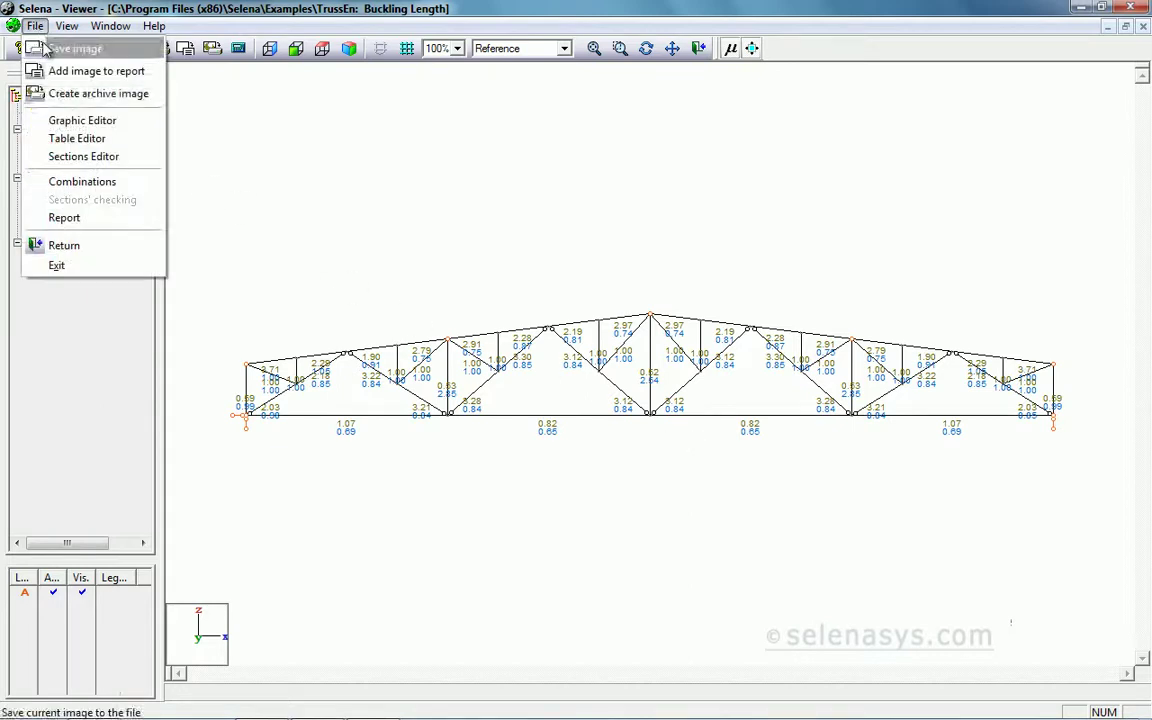
pyautogui.click(70, 139)
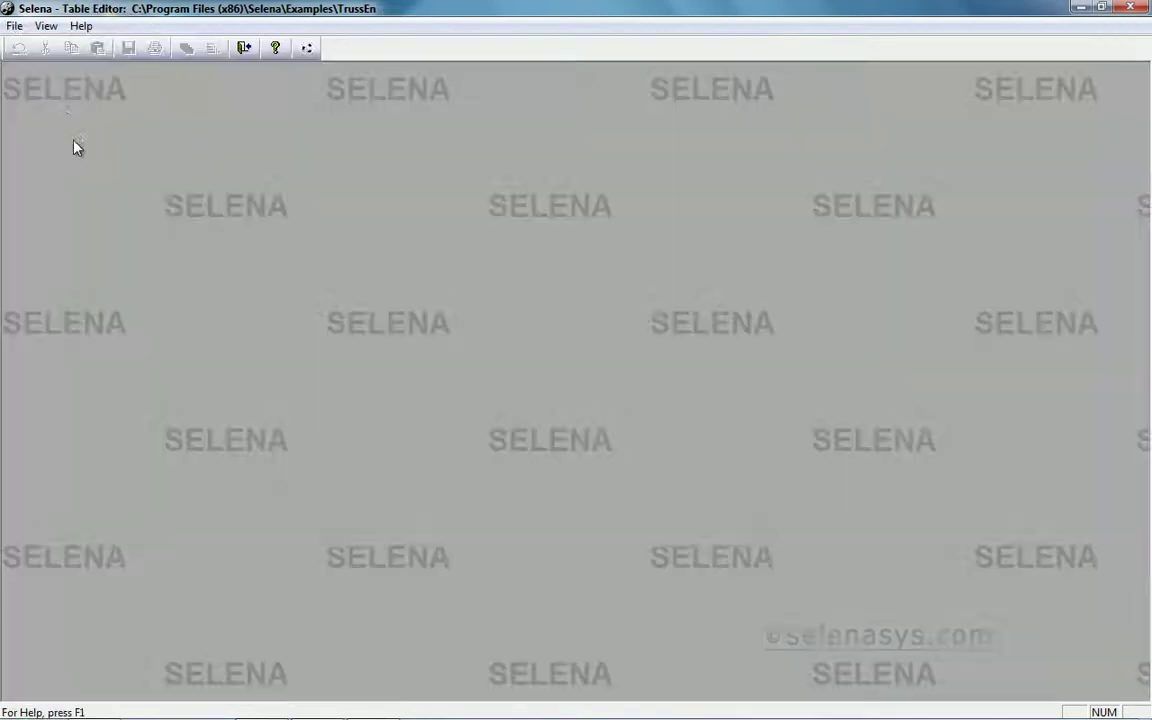
pyautogui.click(15, 27)
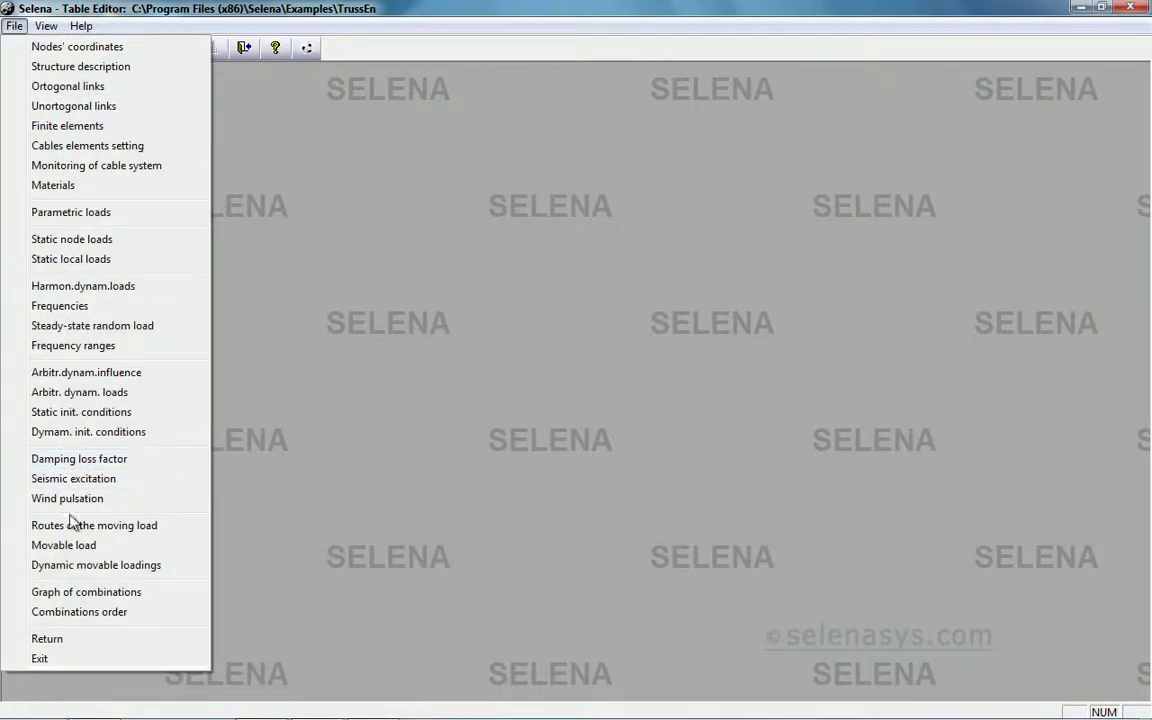
pyautogui.click(79, 593)
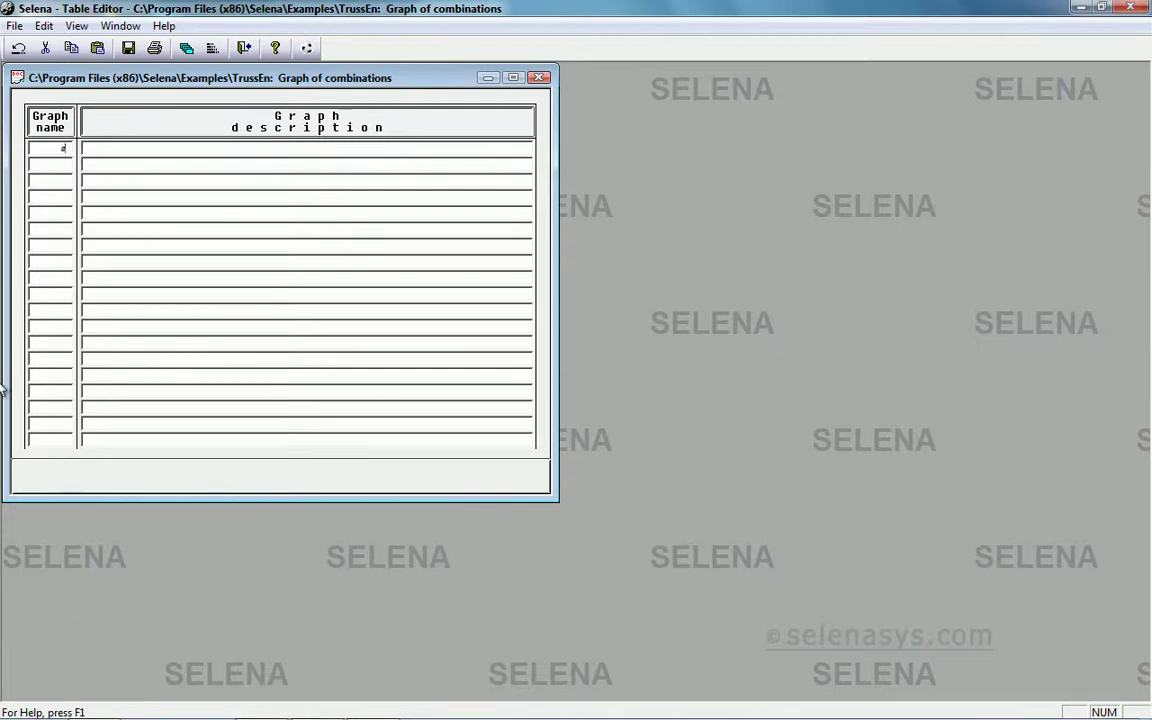
pyautogui.click(379, 149)
pyautogui.write('+(1)')
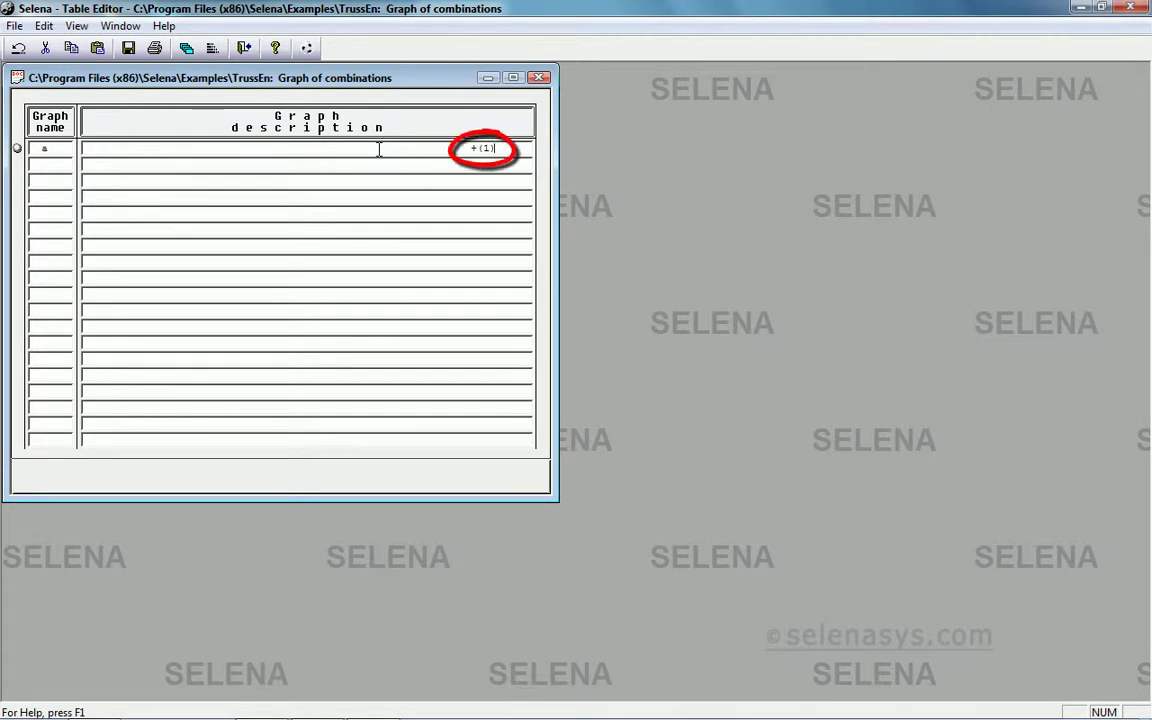
pyautogui.click(538, 78)
pyautogui.click(243, 48)
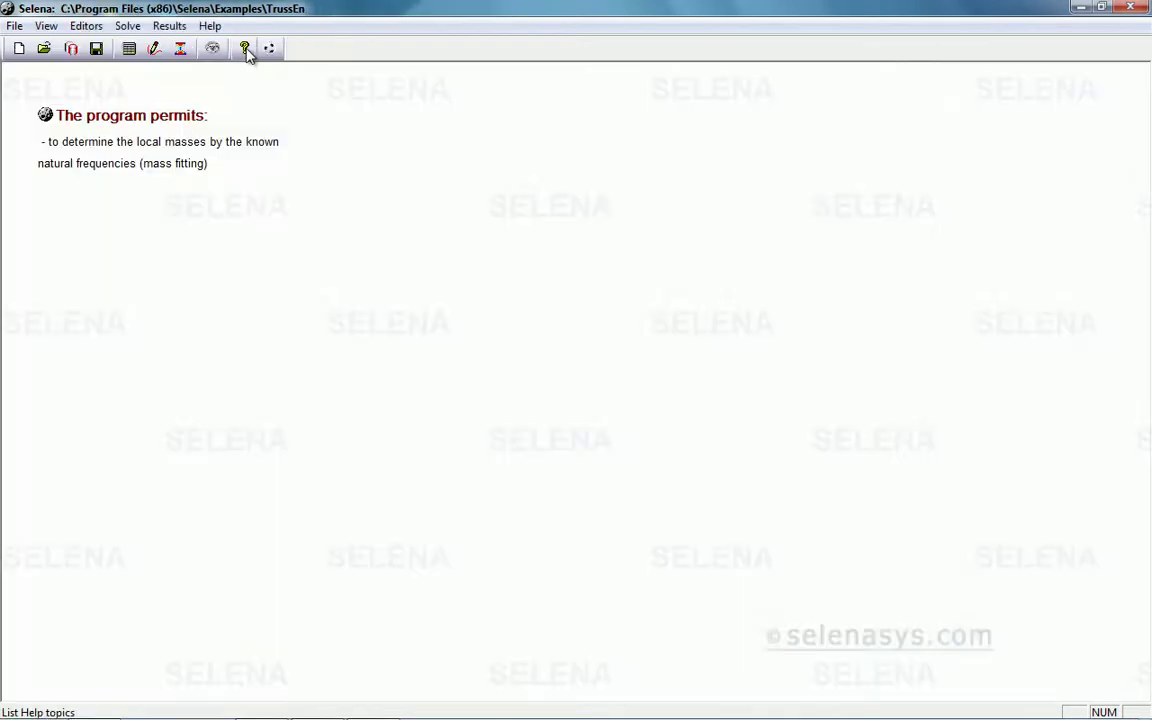
# Step: Open the Combinations module and form order 1 for all elements of stiffness group 1 (16B2), combining graph a by N, My and Mz
pyautogui.click(169, 26)
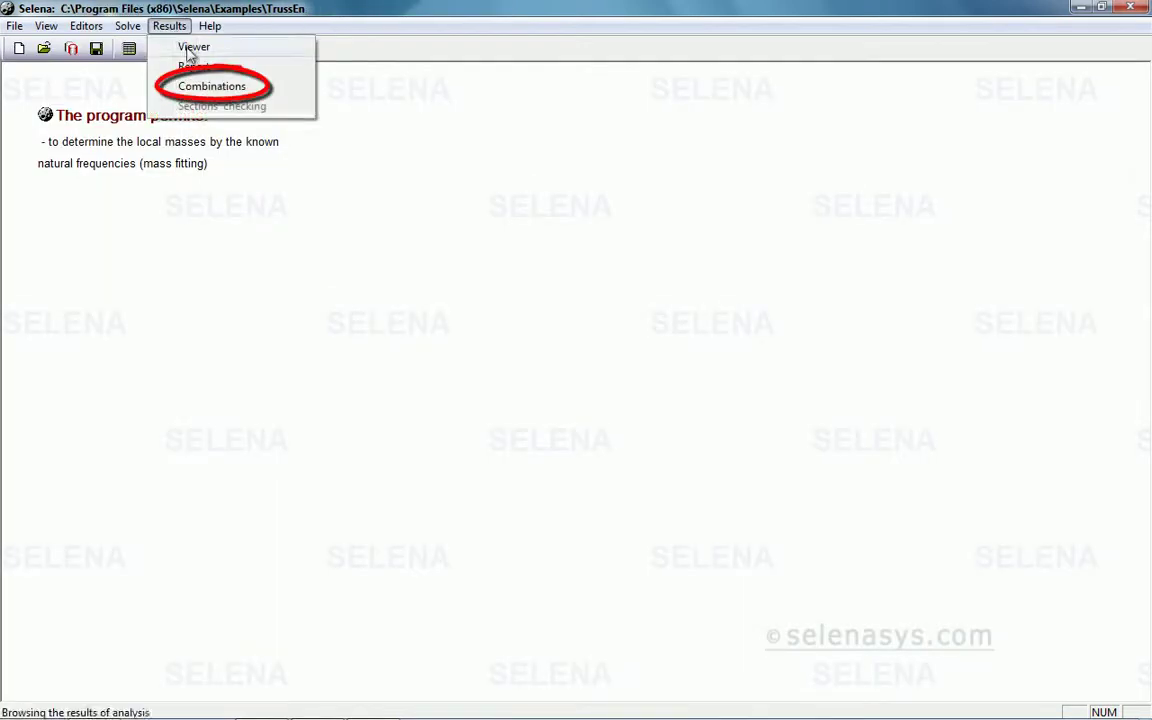
pyautogui.click(196, 86)
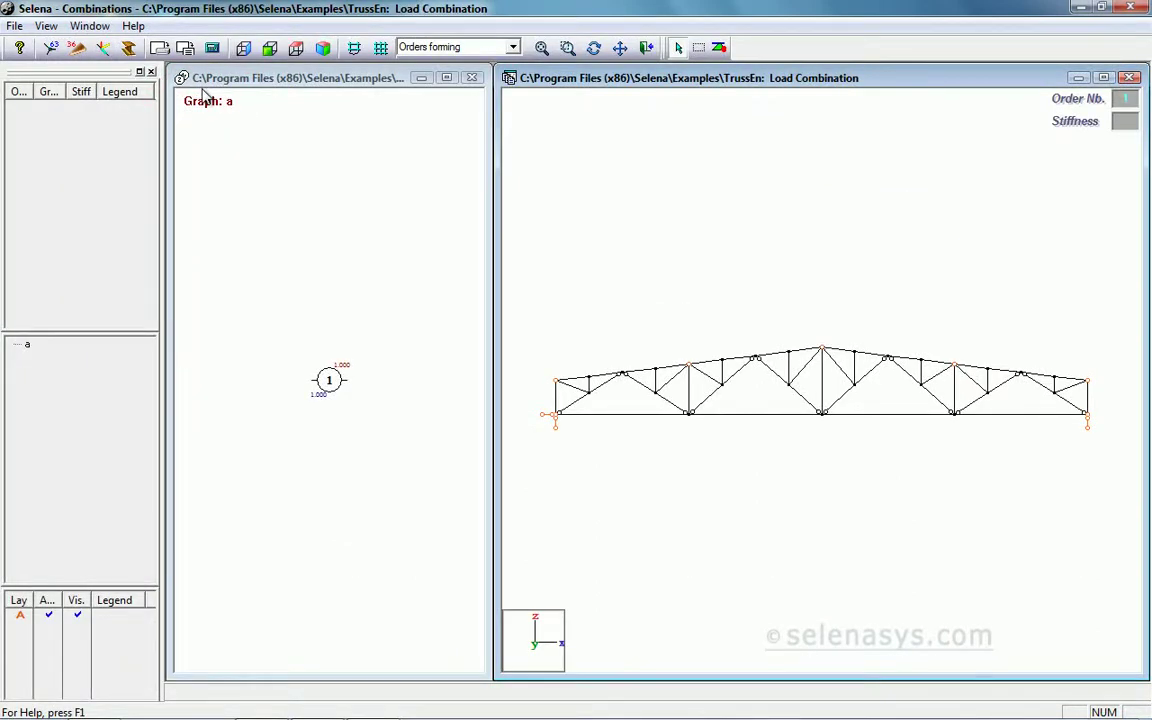
pyautogui.click(1123, 122)
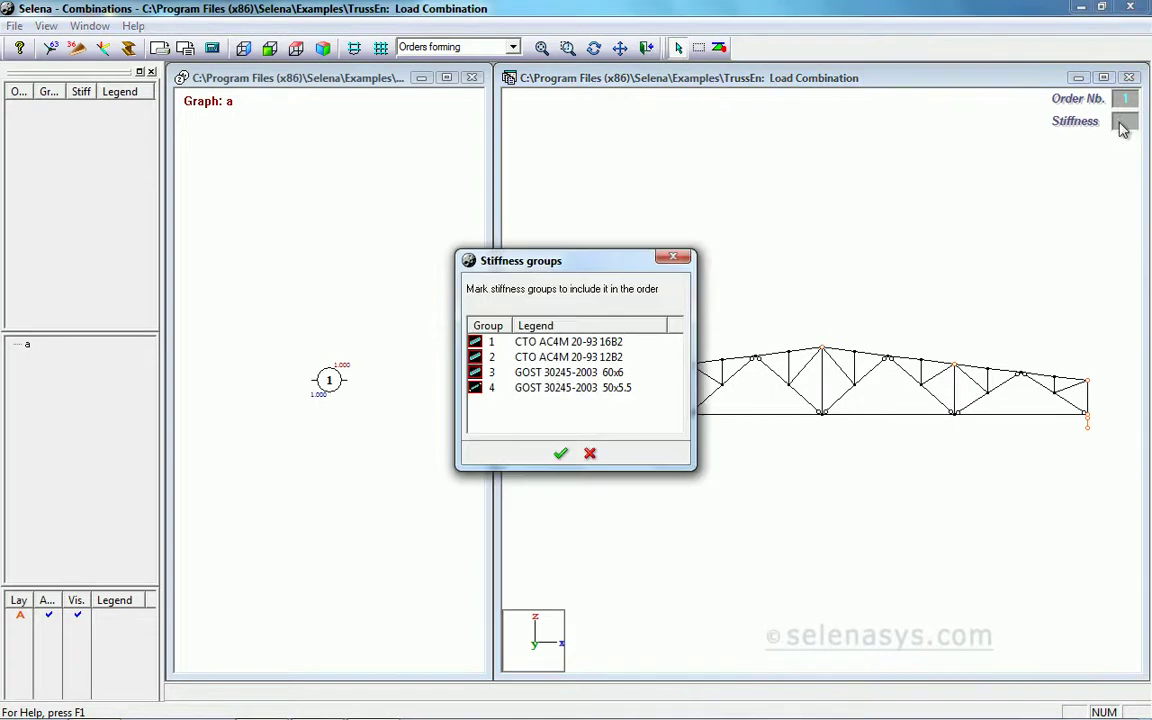
pyautogui.click(605, 343)
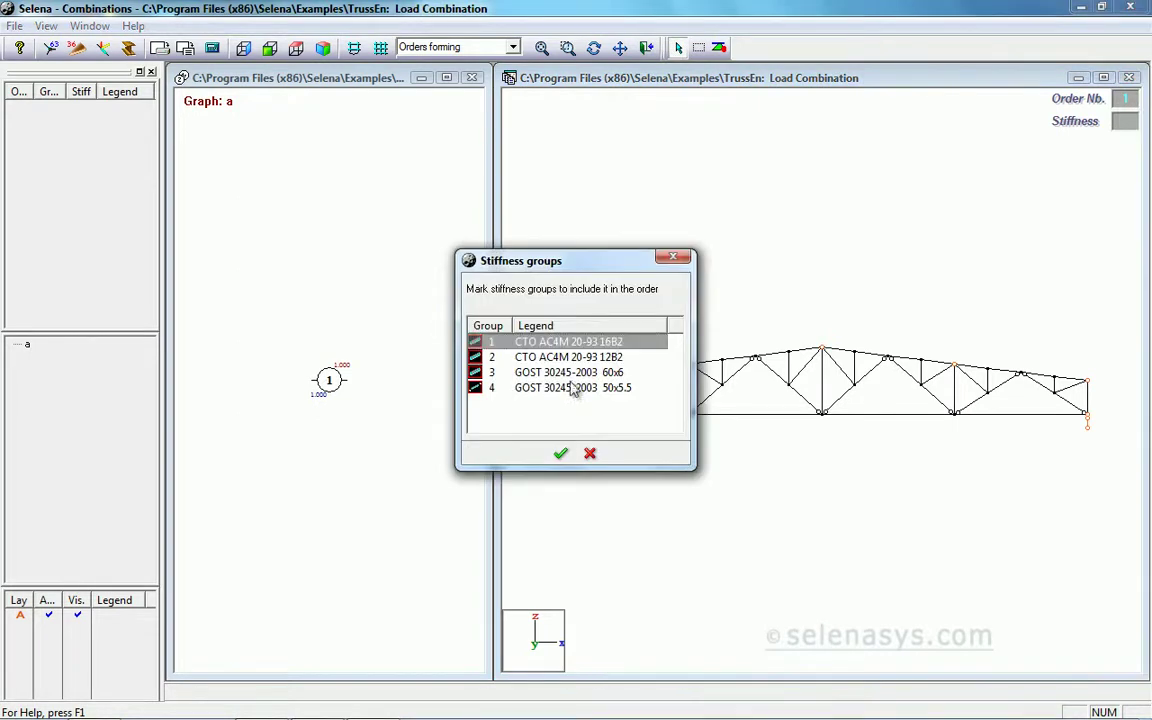
pyautogui.click(560, 453)
pyautogui.click(577, 101)
pyautogui.click(699, 101)
pyautogui.click(729, 102)
pyautogui.click(719, 48)
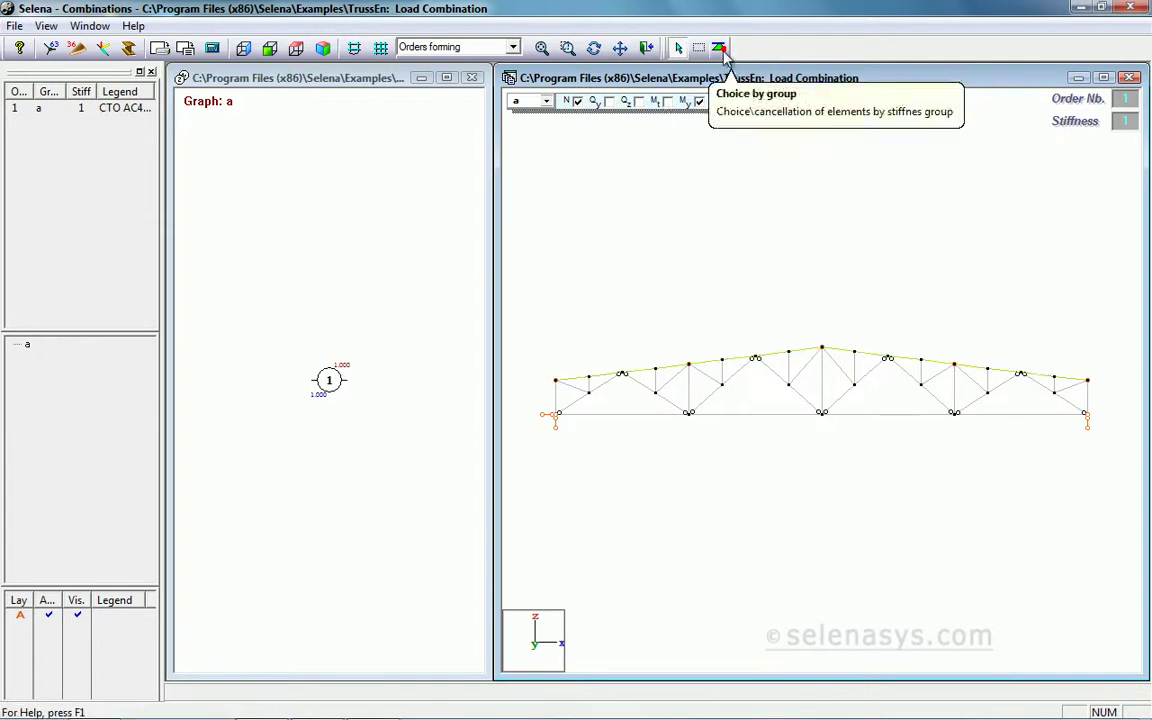
# Step: Form order 2 for all elements of stiffness group 2 (12B2), combining graph a by N, My and Mz
pyautogui.click(1128, 100)
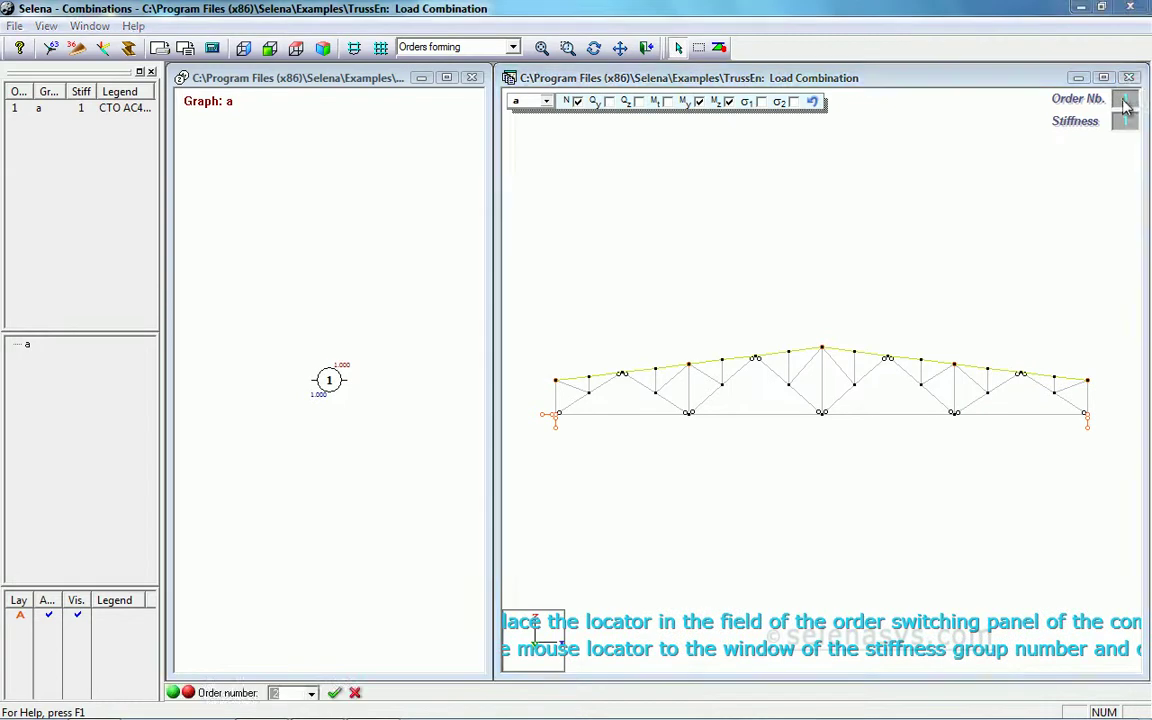
pyautogui.click(334, 692)
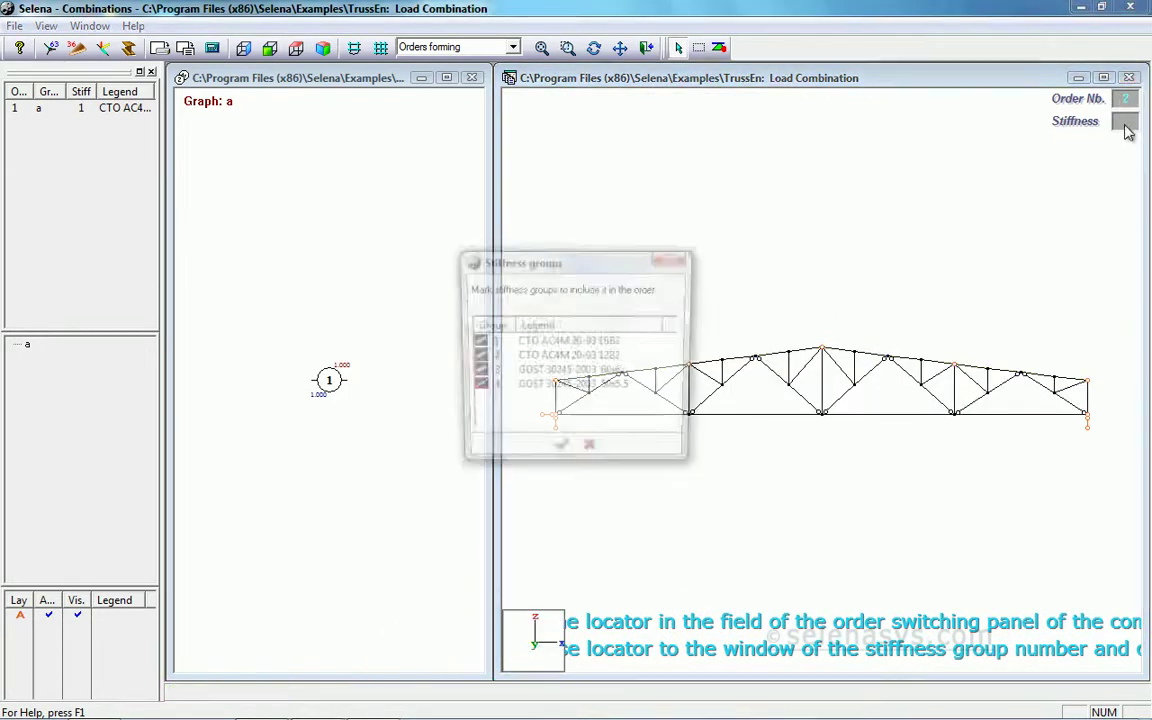
pyautogui.click(560, 357)
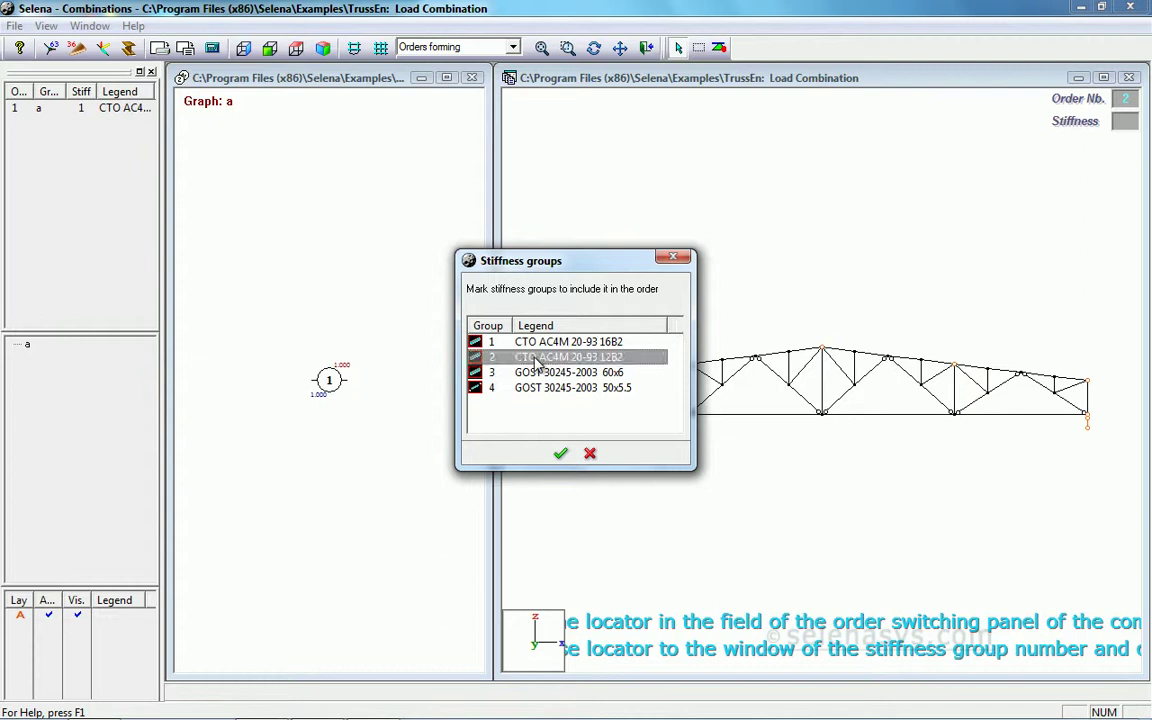
pyautogui.click(560, 453)
pyautogui.click(577, 101)
pyautogui.click(700, 101)
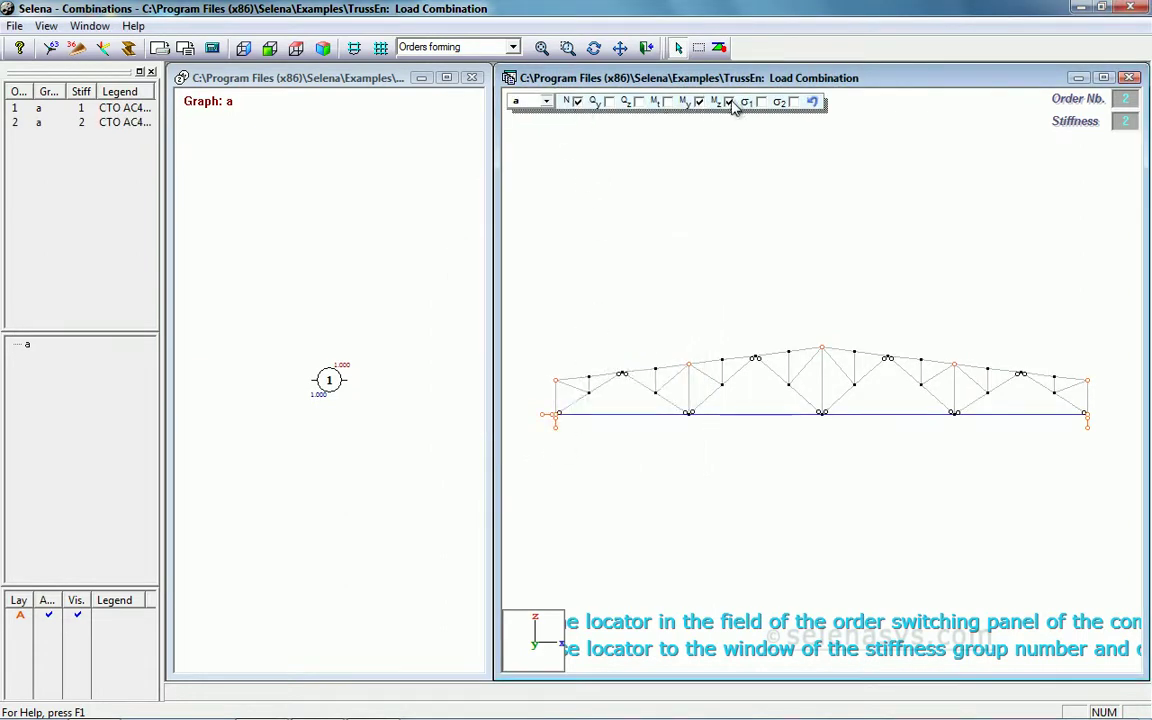
pyautogui.click(650, 45)
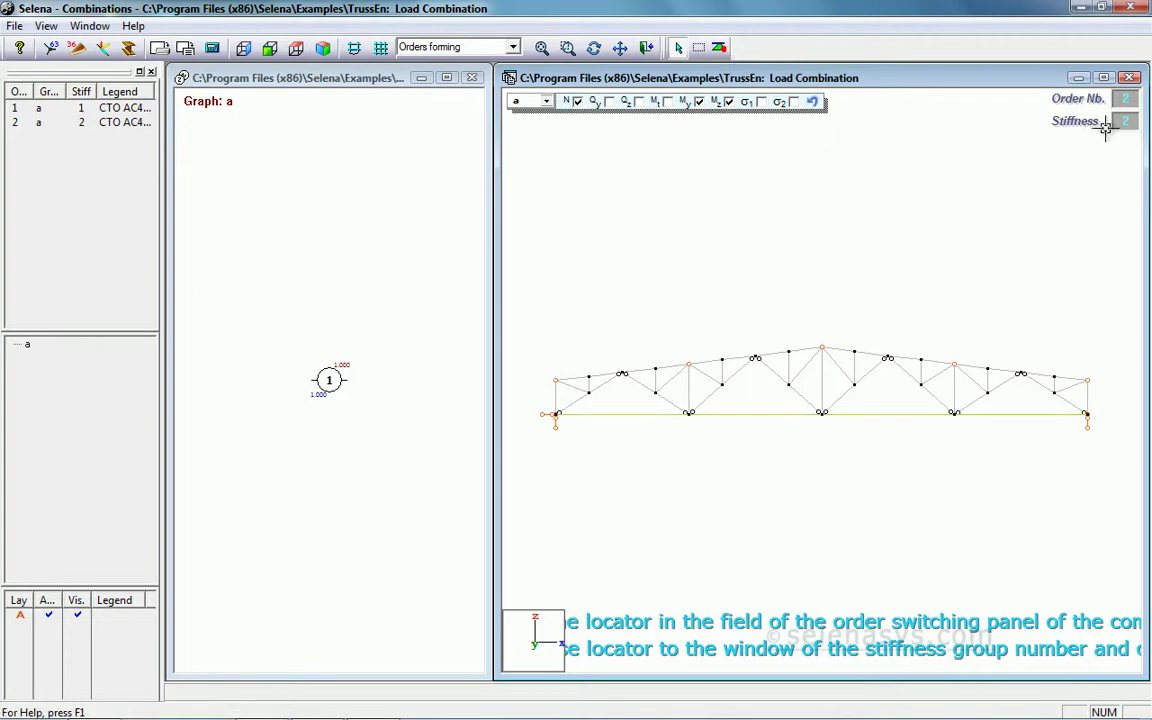
# Step: Form order 3 for all elements of stiffness group 3 (60x6), combining graph a by N, My and Mz
pyautogui.click(1127, 98)
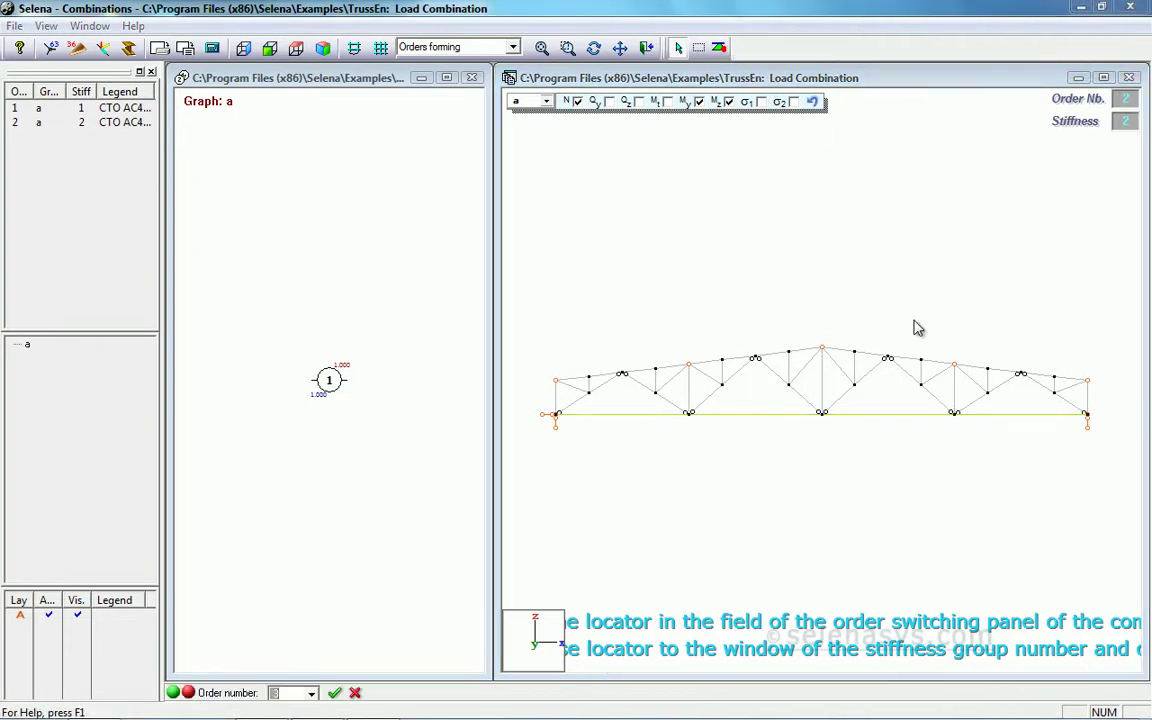
pyautogui.click(336, 693)
pyautogui.click(1127, 120)
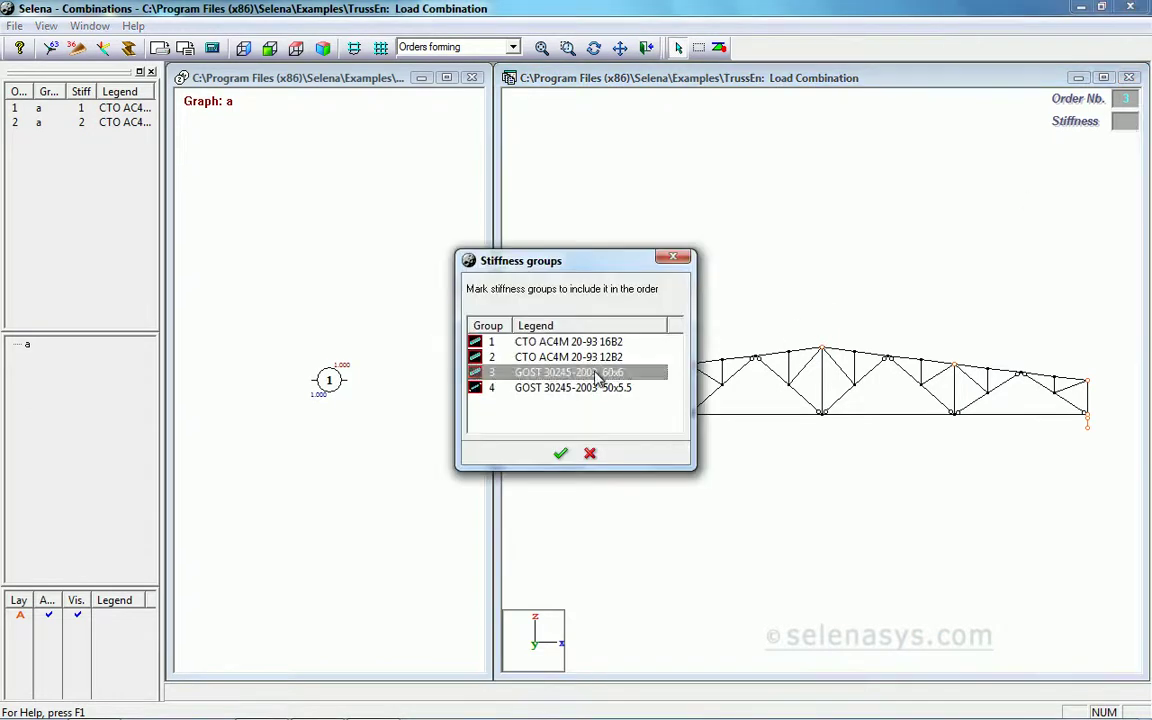
pyautogui.click(561, 453)
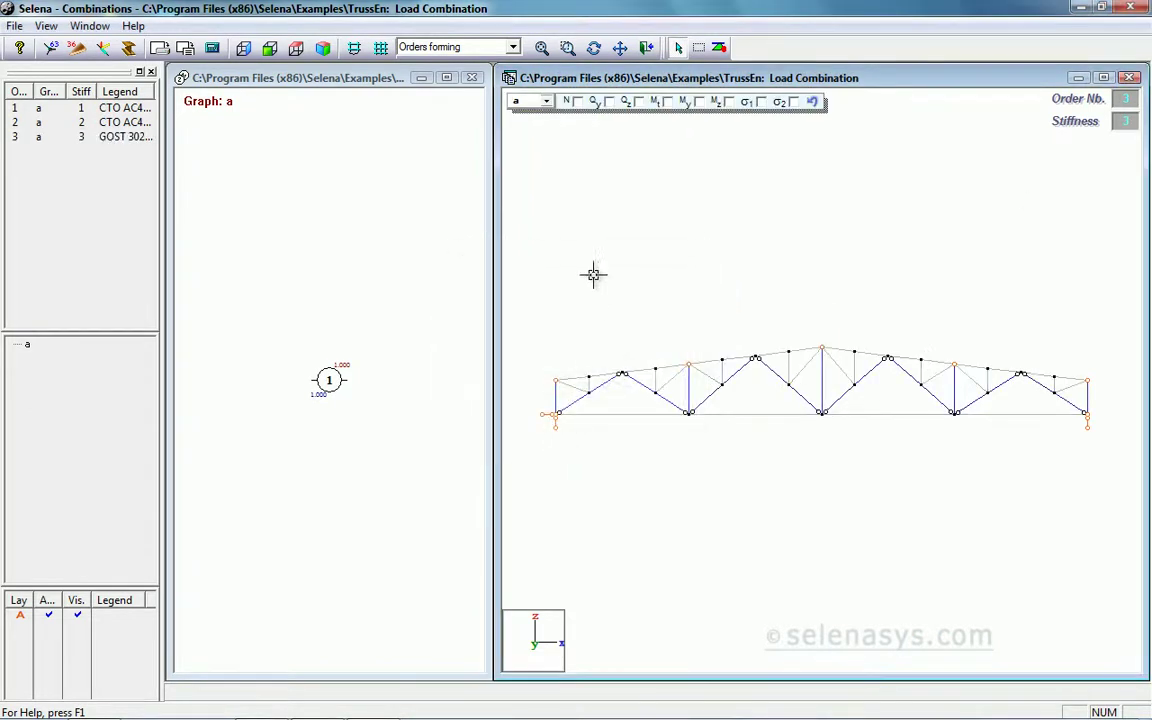
pyautogui.click(577, 102)
pyautogui.click(699, 102)
pyautogui.click(730, 102)
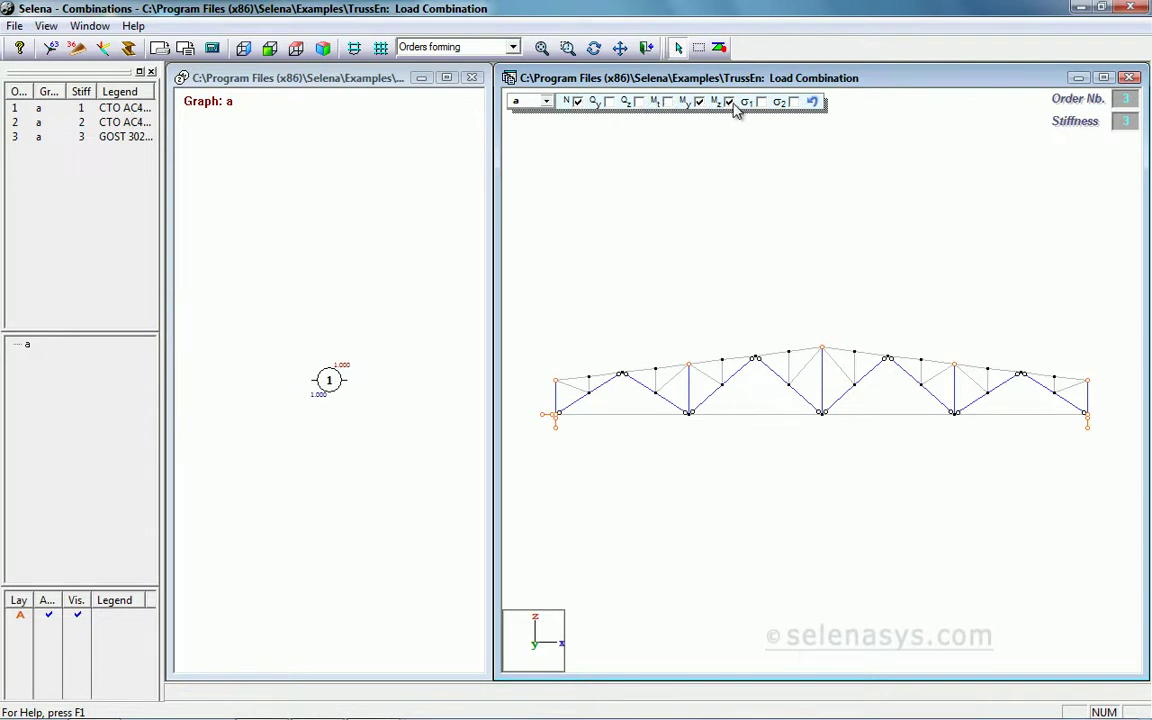
pyautogui.click(720, 48)
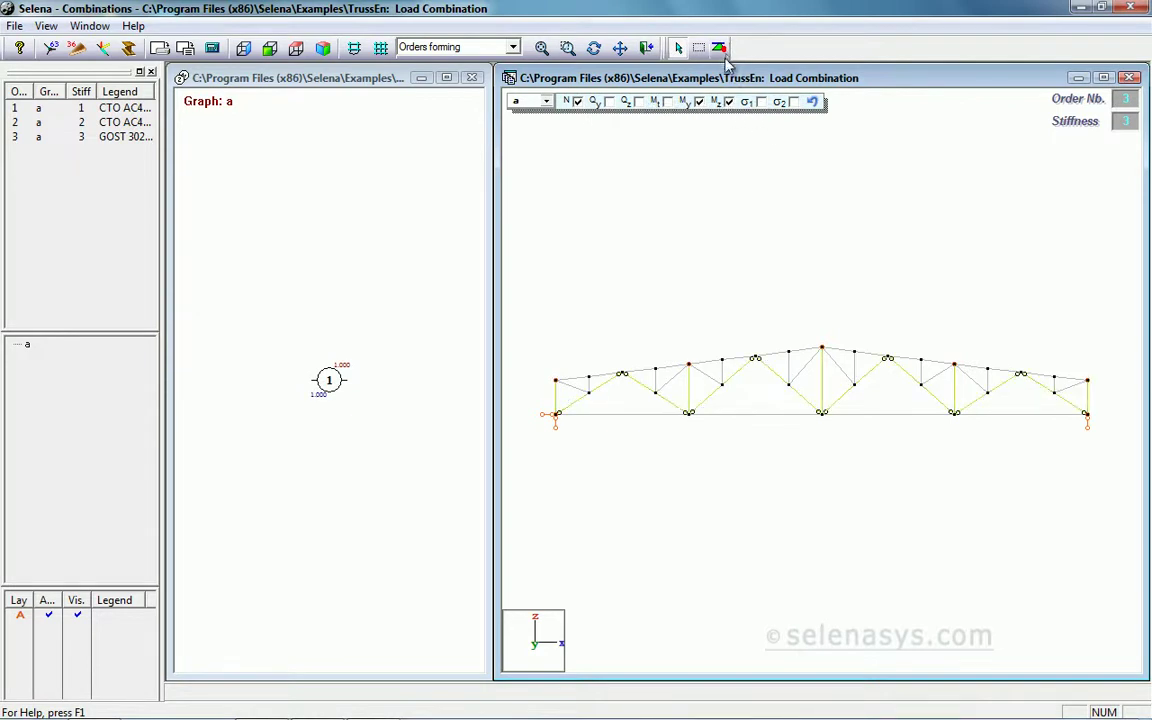
# Step: Form order 4 for all elements of stiffness group 4 (50x5.5), combining graph a by N only
pyautogui.click(1124, 100)
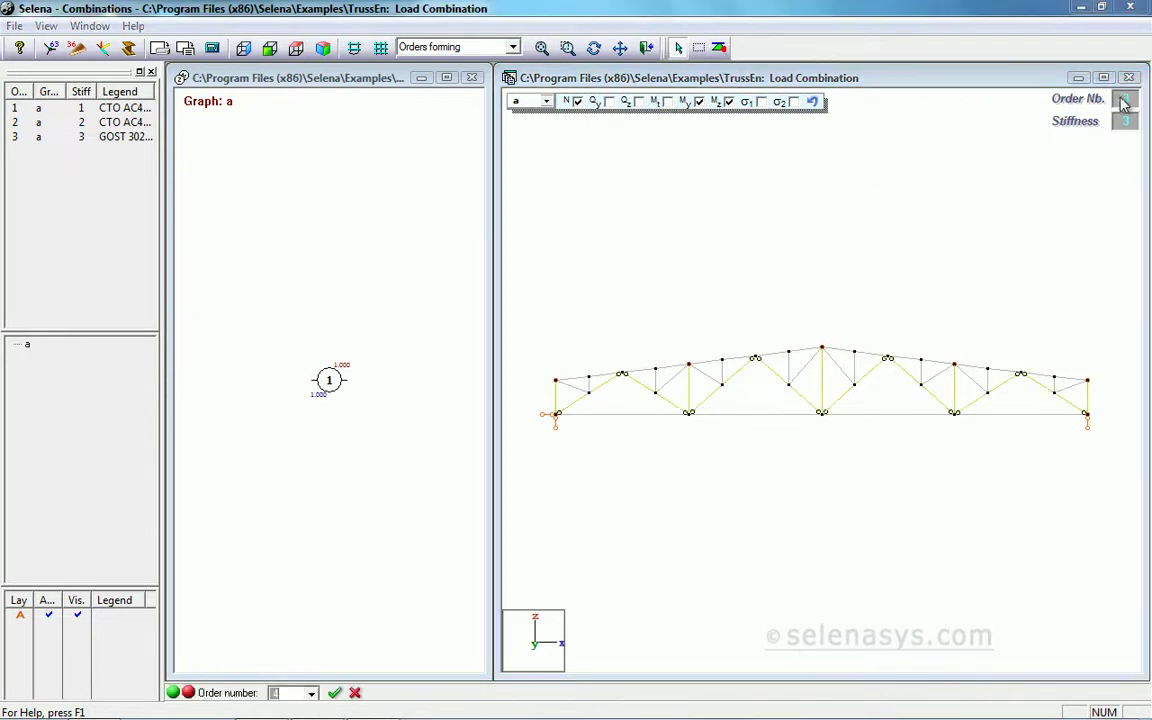
pyautogui.click(334, 692)
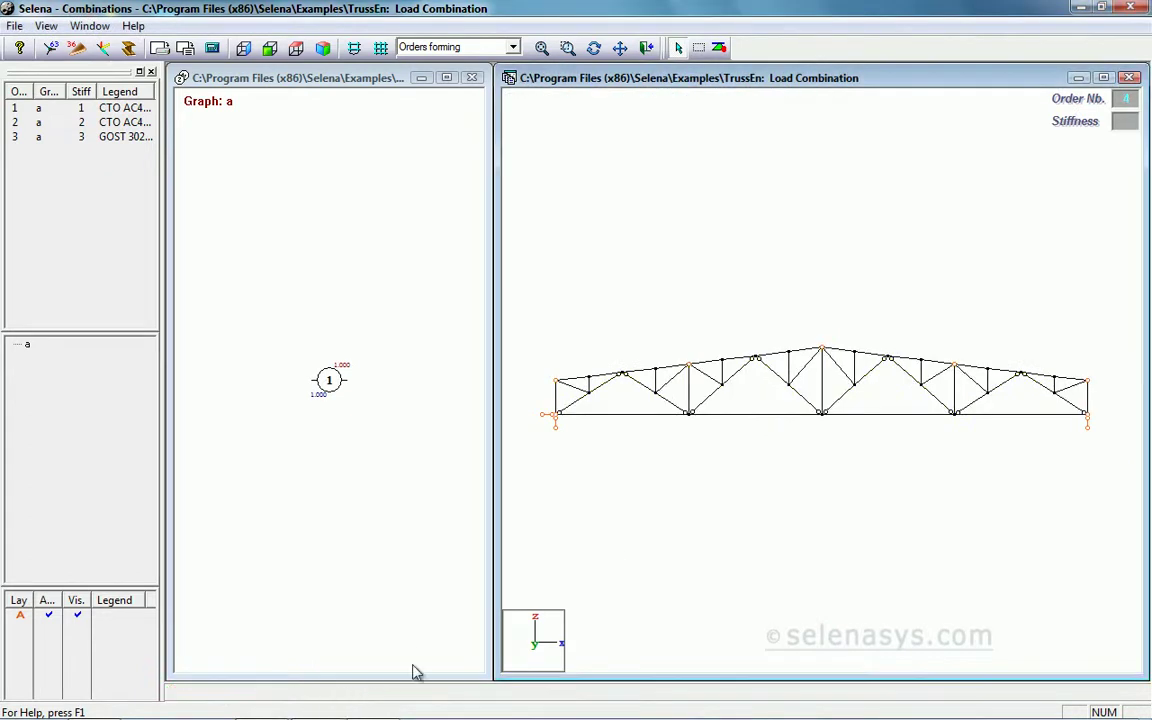
pyautogui.click(1124, 121)
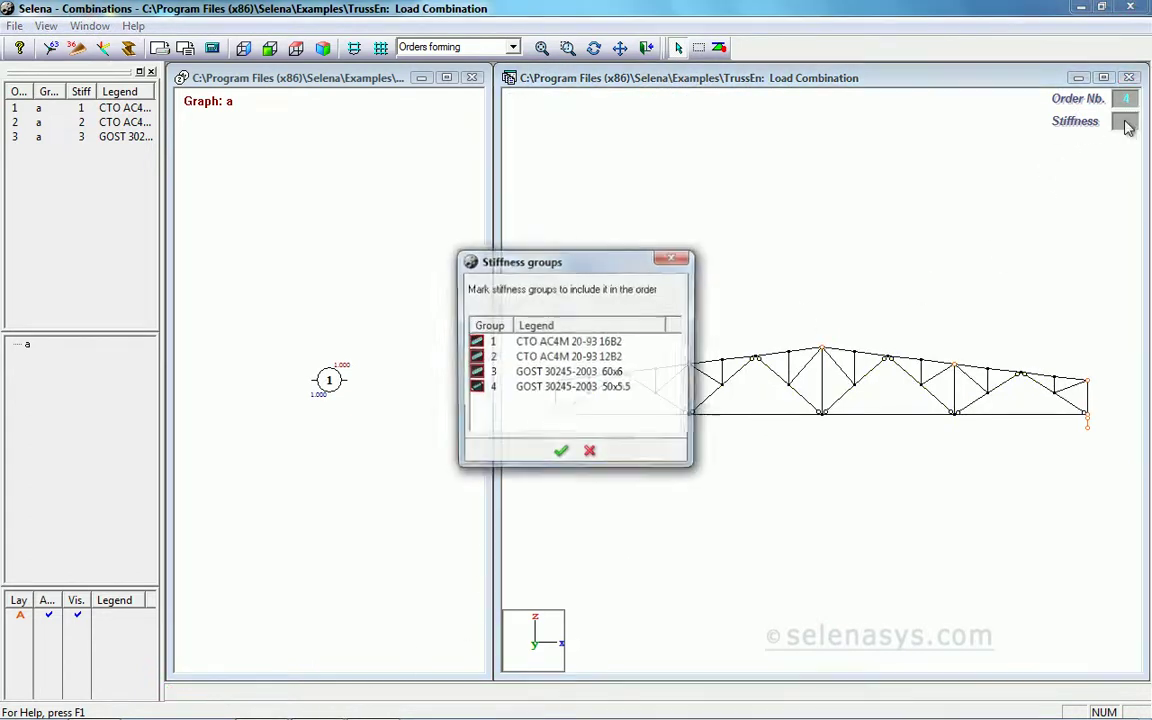
pyautogui.click(630, 388)
pyautogui.click(561, 455)
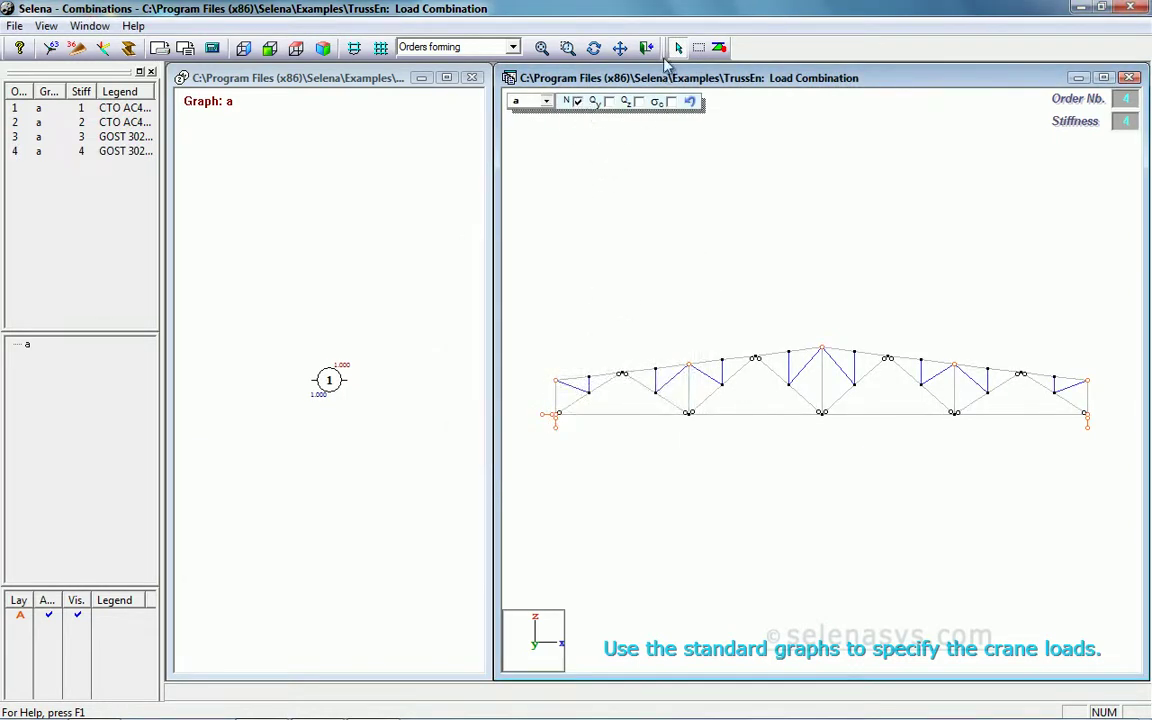
pyautogui.click(719, 47)
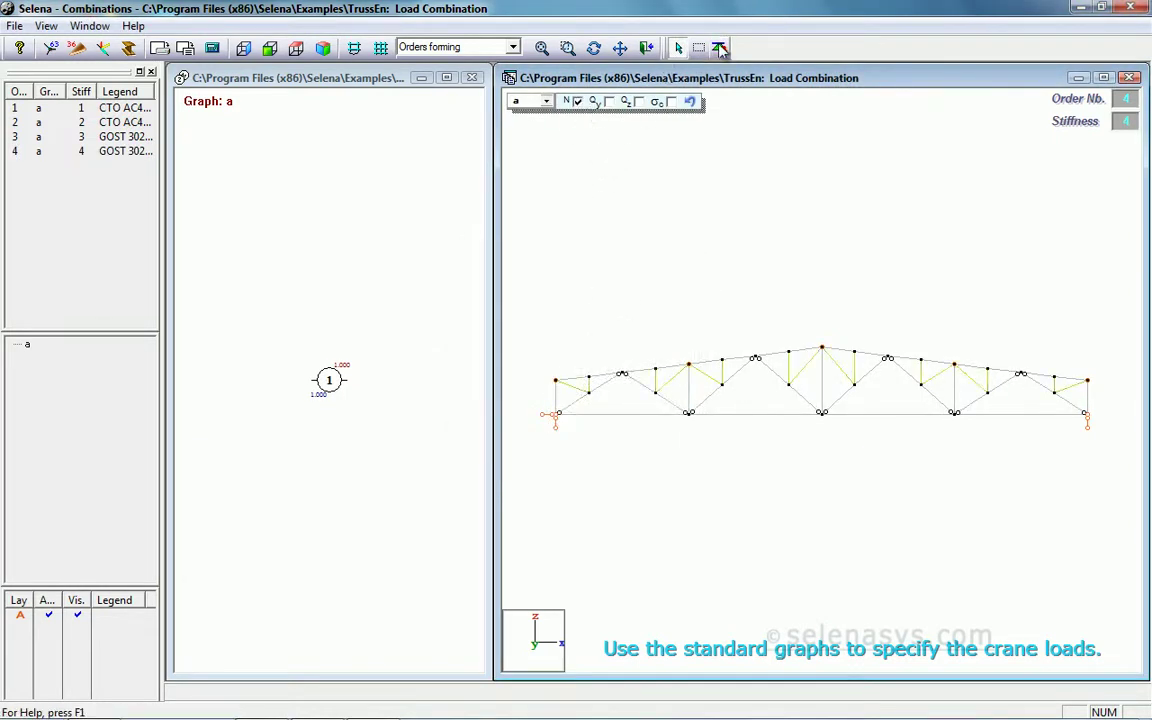
# Step: Switch the combinations from orders forming to Results of combinations and open the Sections' checking module
pyautogui.click(474, 48)
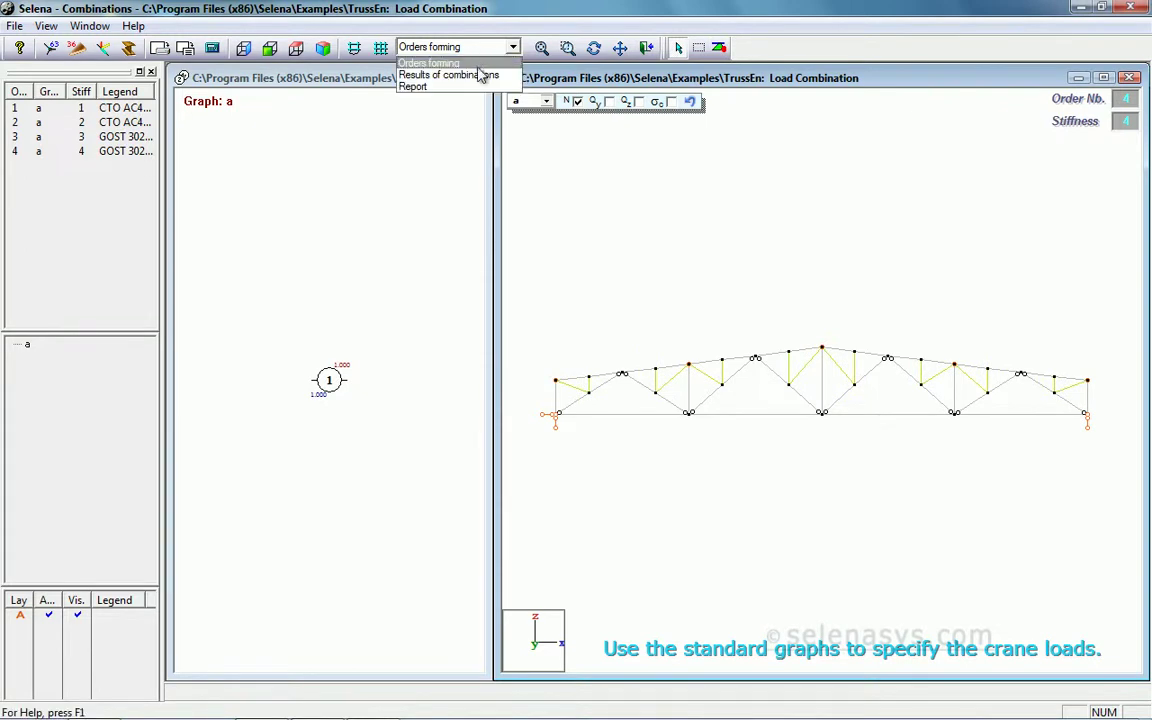
pyautogui.click(465, 71)
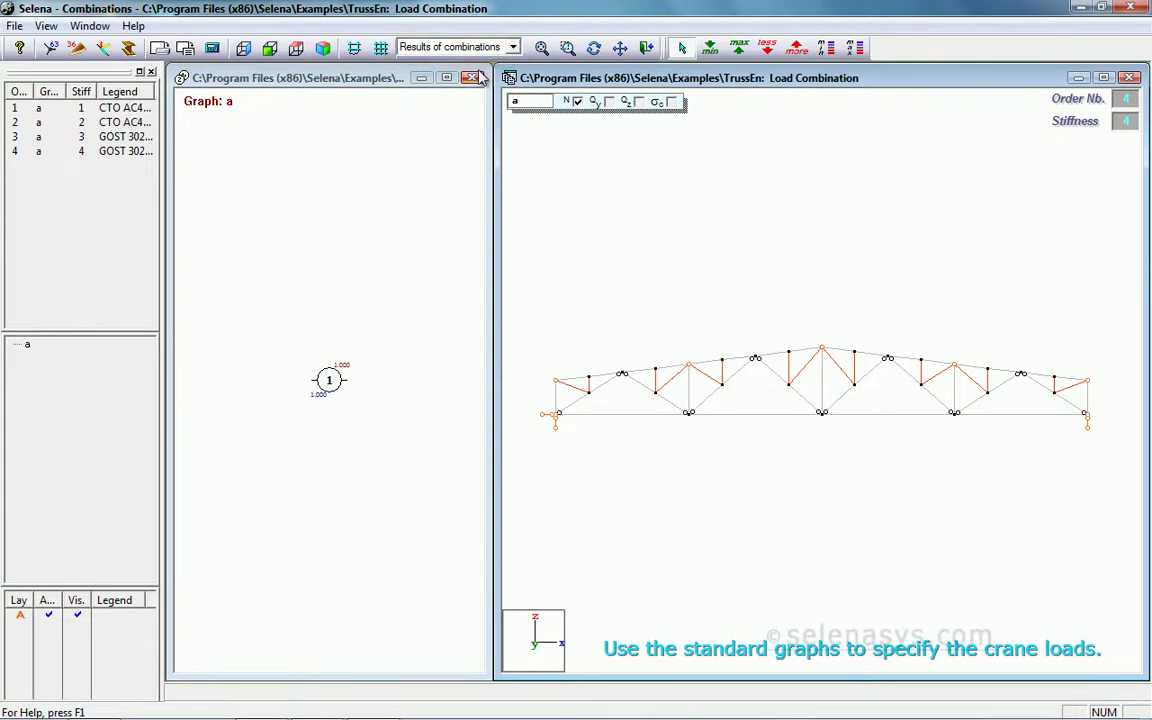
pyautogui.click(15, 27)
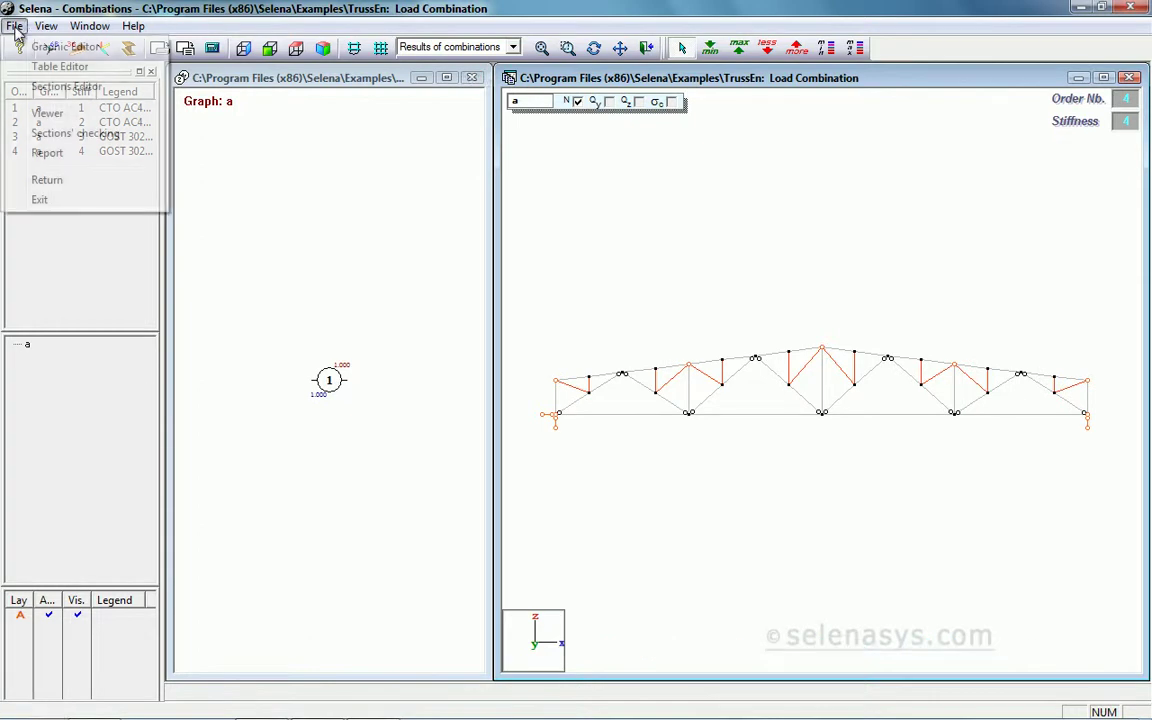
pyautogui.click(67, 126)
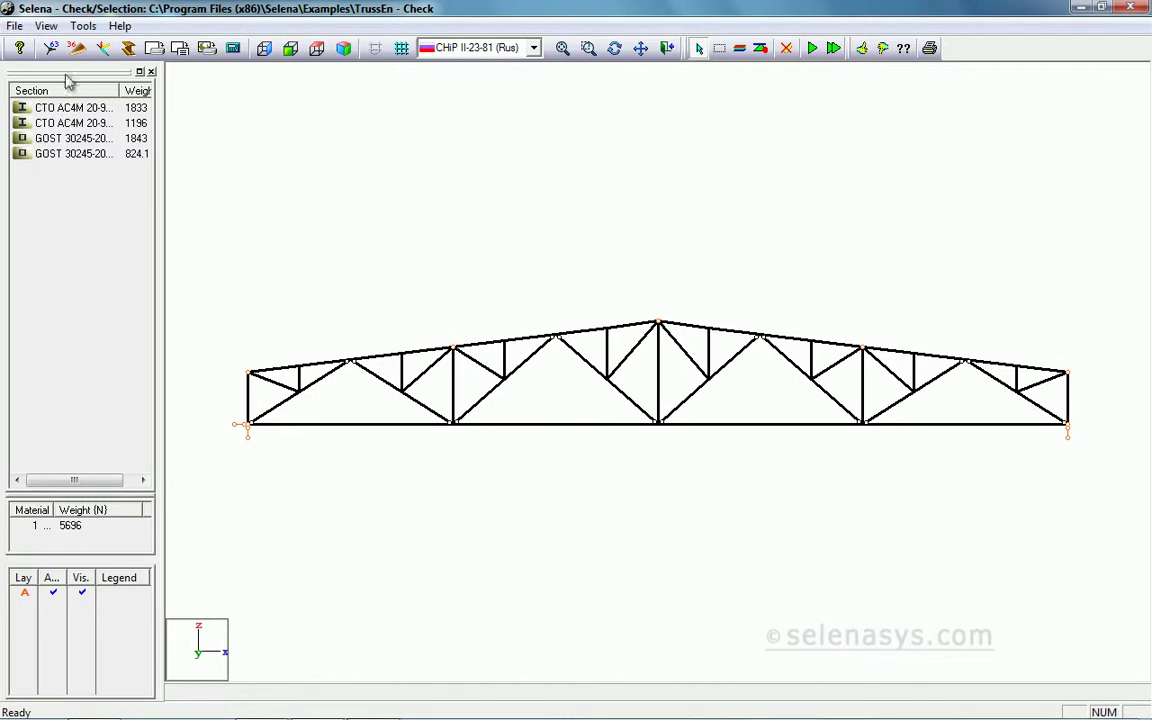
# Step: Set the loading regime in the section check's task parameters to Static
pyautogui.click(82, 26)
pyautogui.click(98, 48)
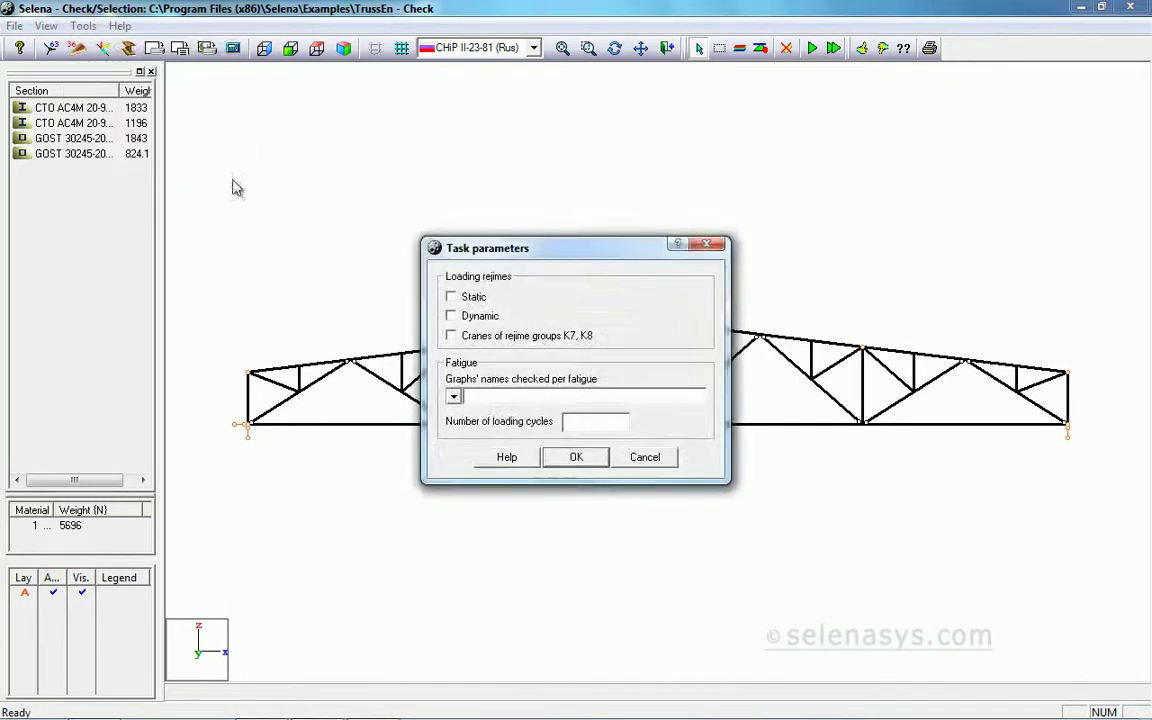
pyautogui.click(450, 297)
pyautogui.click(578, 457)
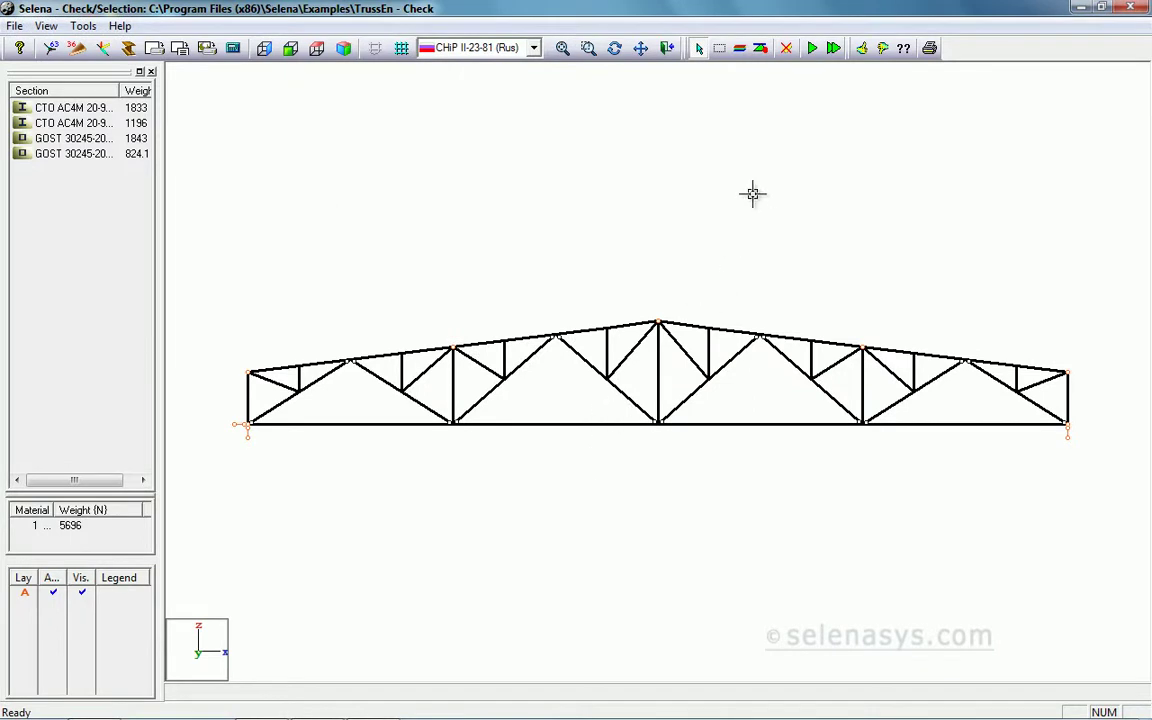
# Step: Select the whole truss and set its group work condition coefficient to 0.95, as for columns of public buildings
pyautogui.click(740, 48)
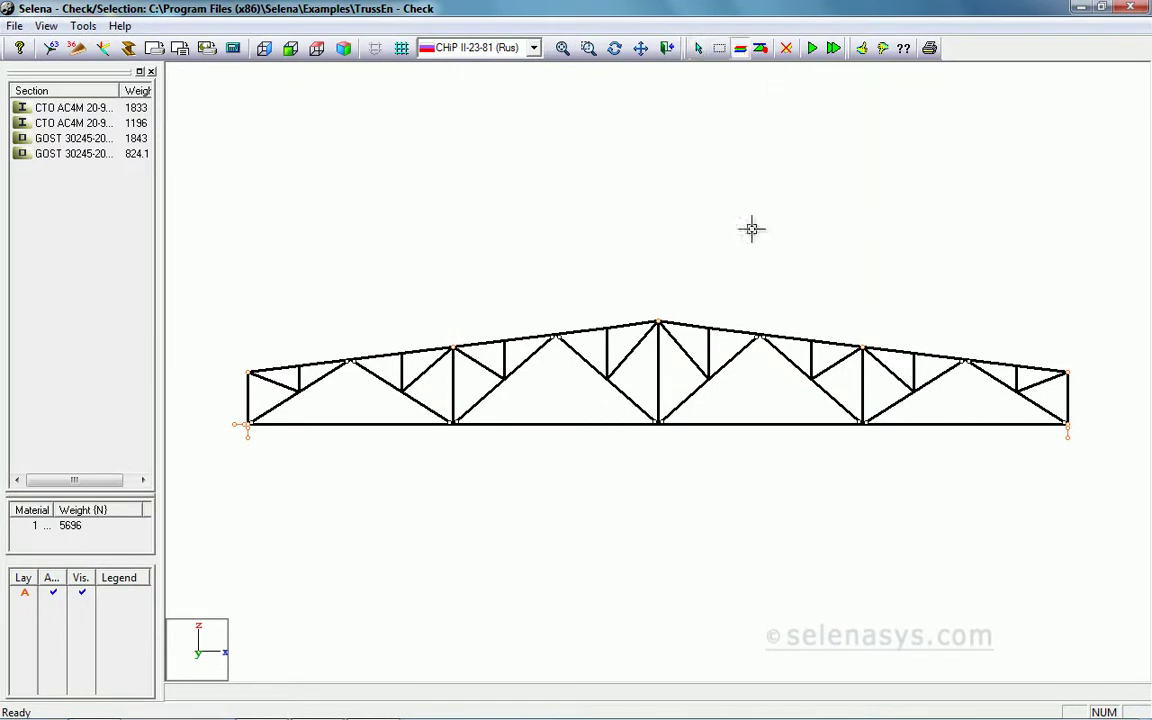
pyautogui.click(751, 330)
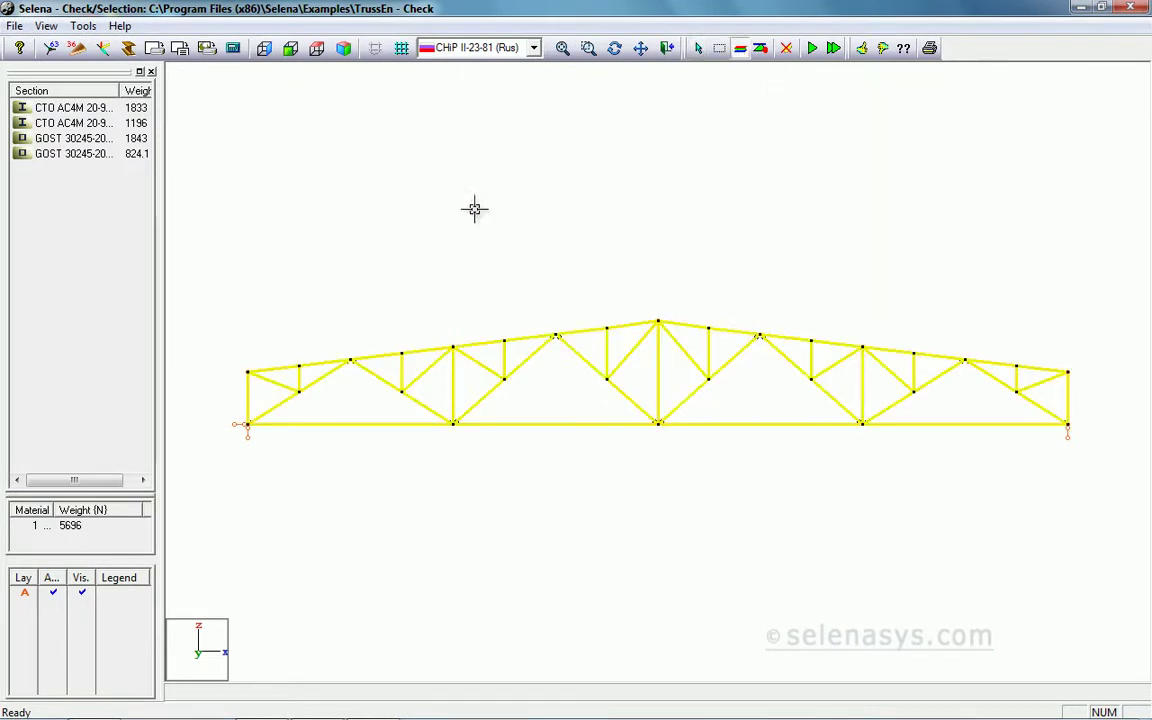
pyautogui.click(83, 26)
pyautogui.click(100, 64)
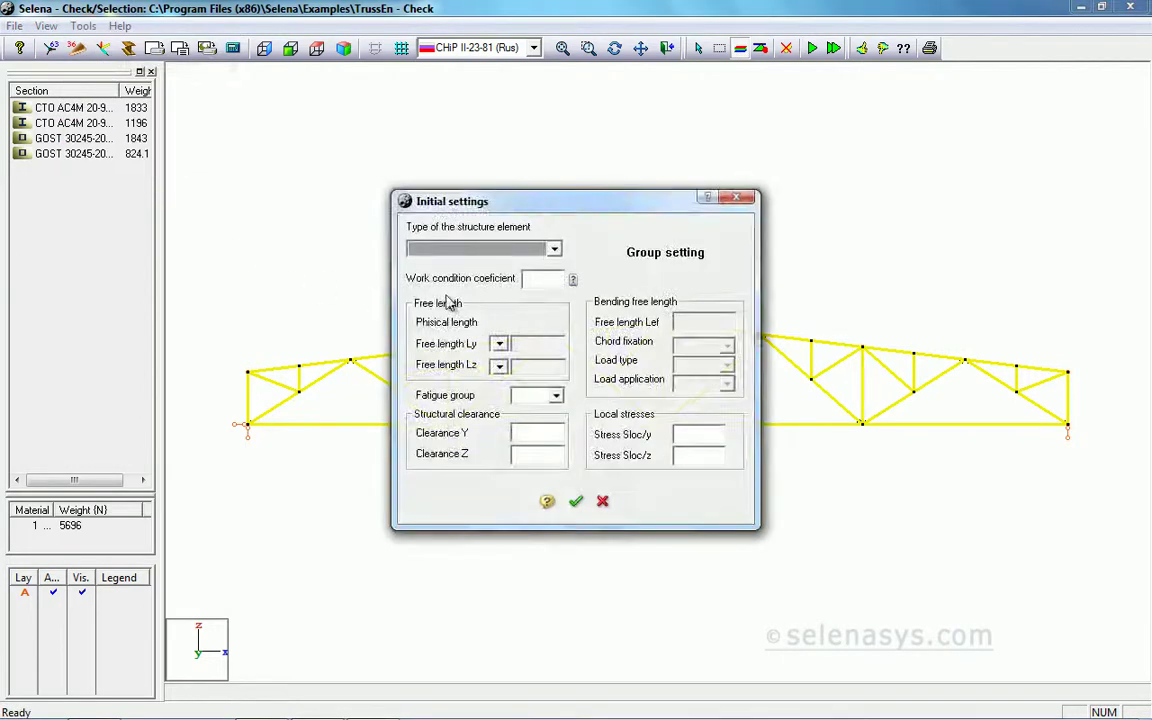
pyautogui.click(573, 279)
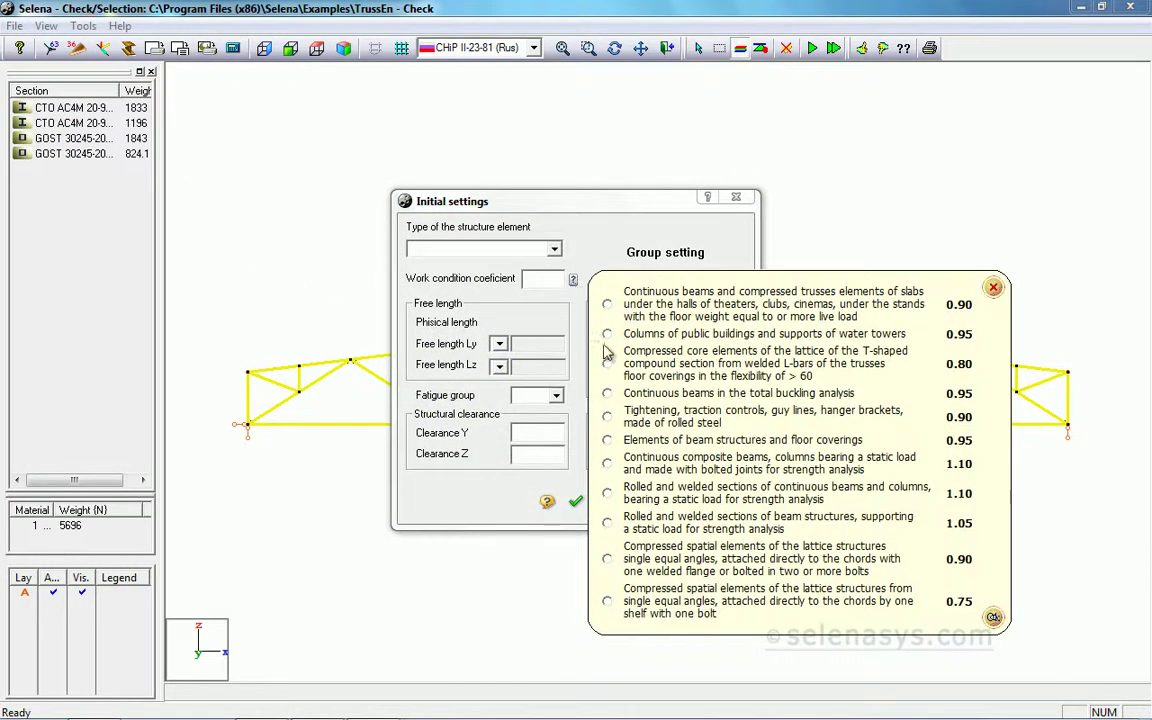
pyautogui.click(608, 334)
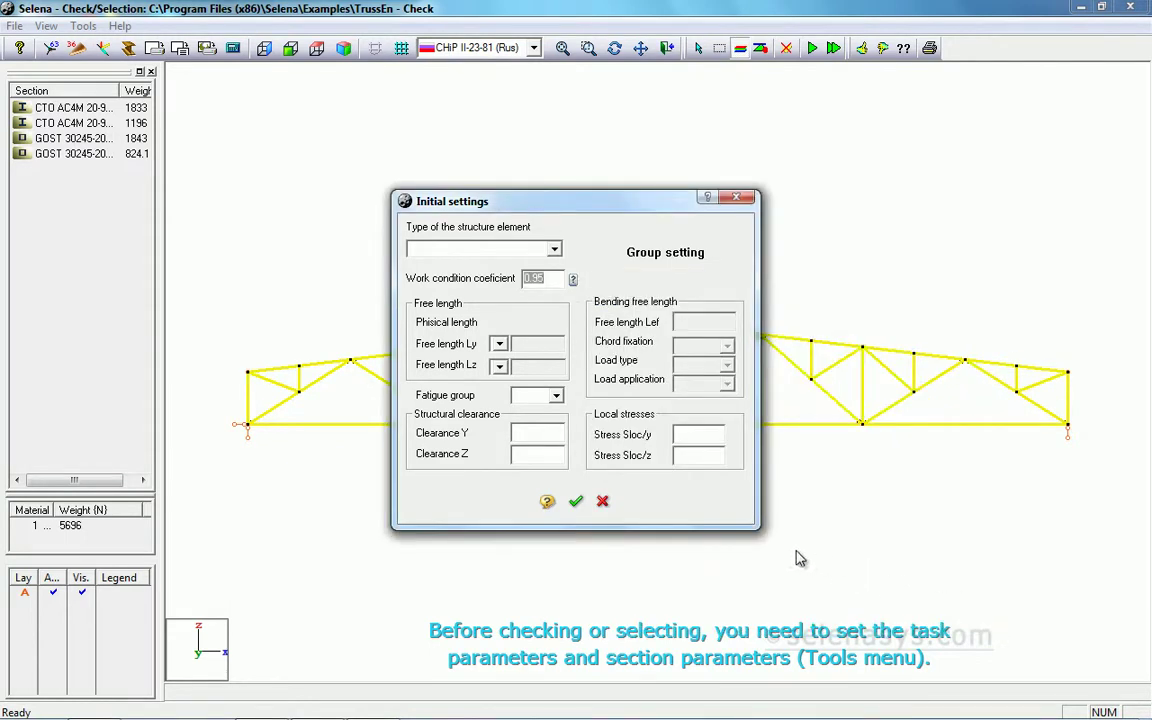
# Step: Set free lengths Ly and Lz of all truss elements to the Fl scheme, apply the group settings and clear the selection
pyautogui.click(499, 344)
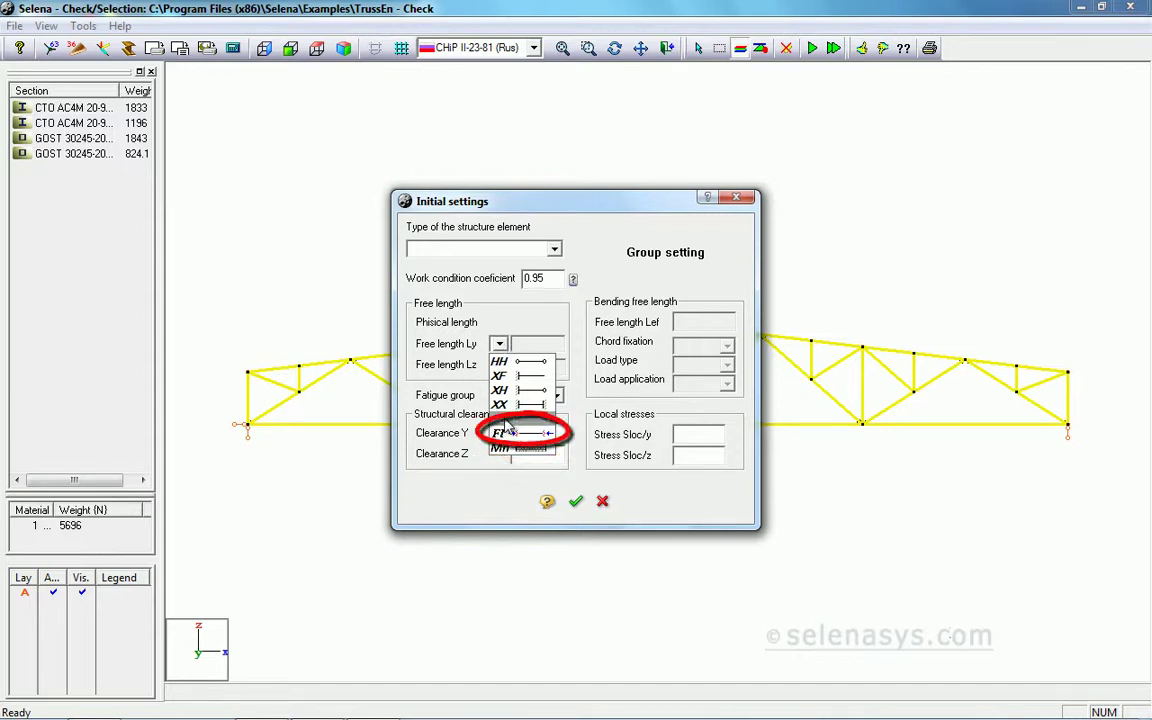
pyautogui.click(508, 433)
pyautogui.click(498, 366)
pyautogui.click(527, 457)
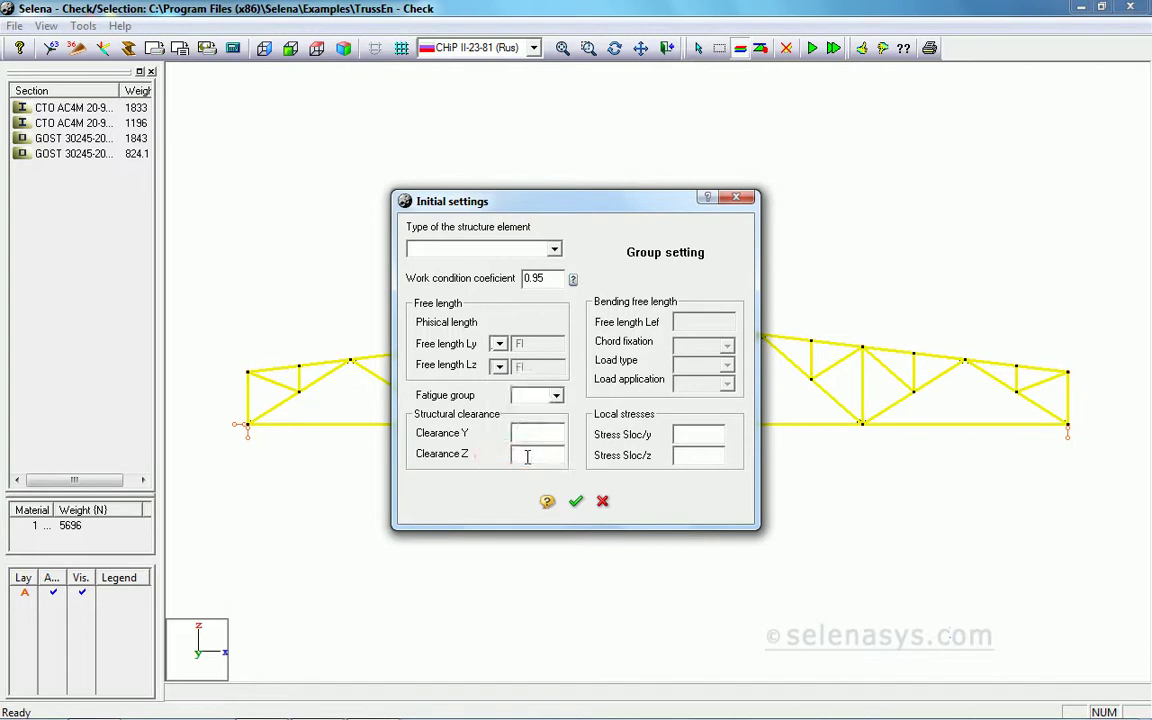
pyautogui.click(577, 503)
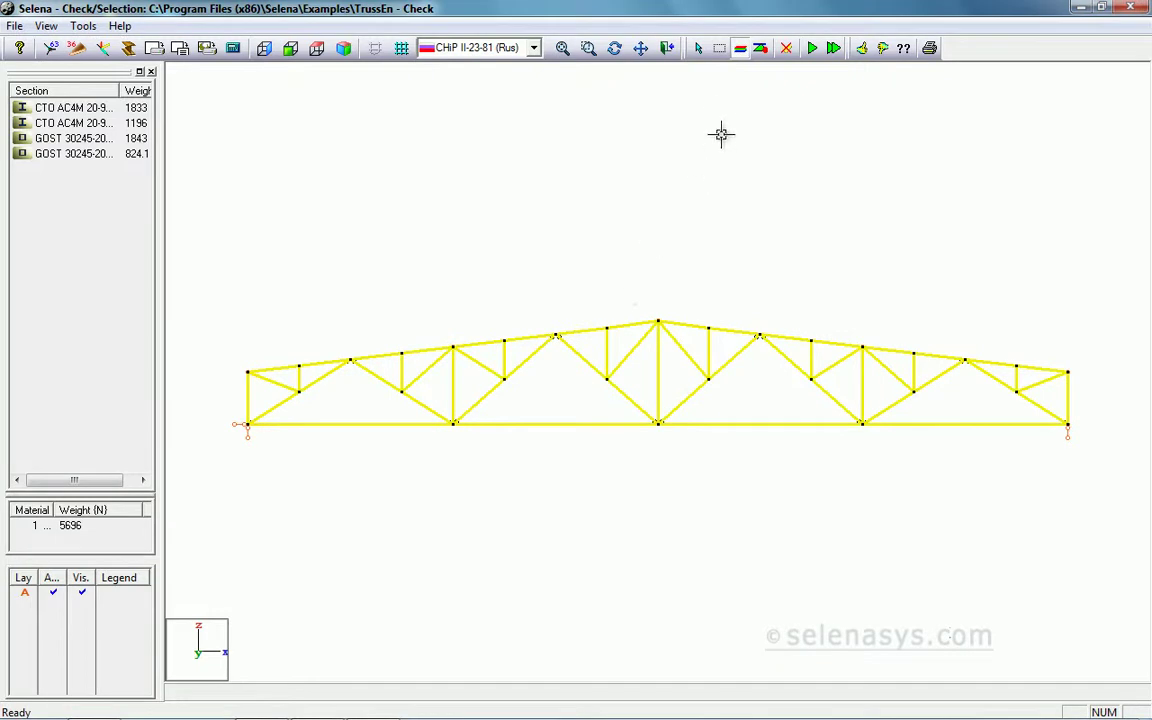
pyautogui.click(742, 50)
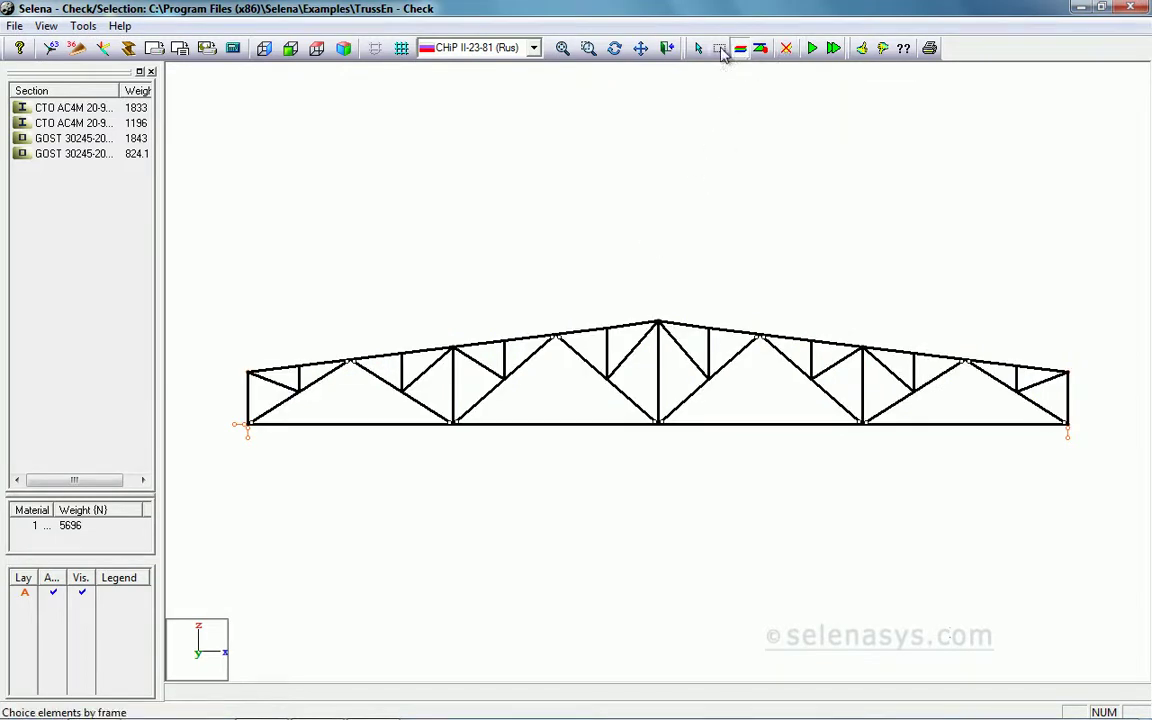
# Step: Assign the structure element type Chord to all upper and lower chord elements of the truss
pyautogui.moveTo(235, 375); pyautogui.dragTo(1075, 297)
pyautogui.moveTo(209, 432); pyautogui.dragTo(1075, 417)
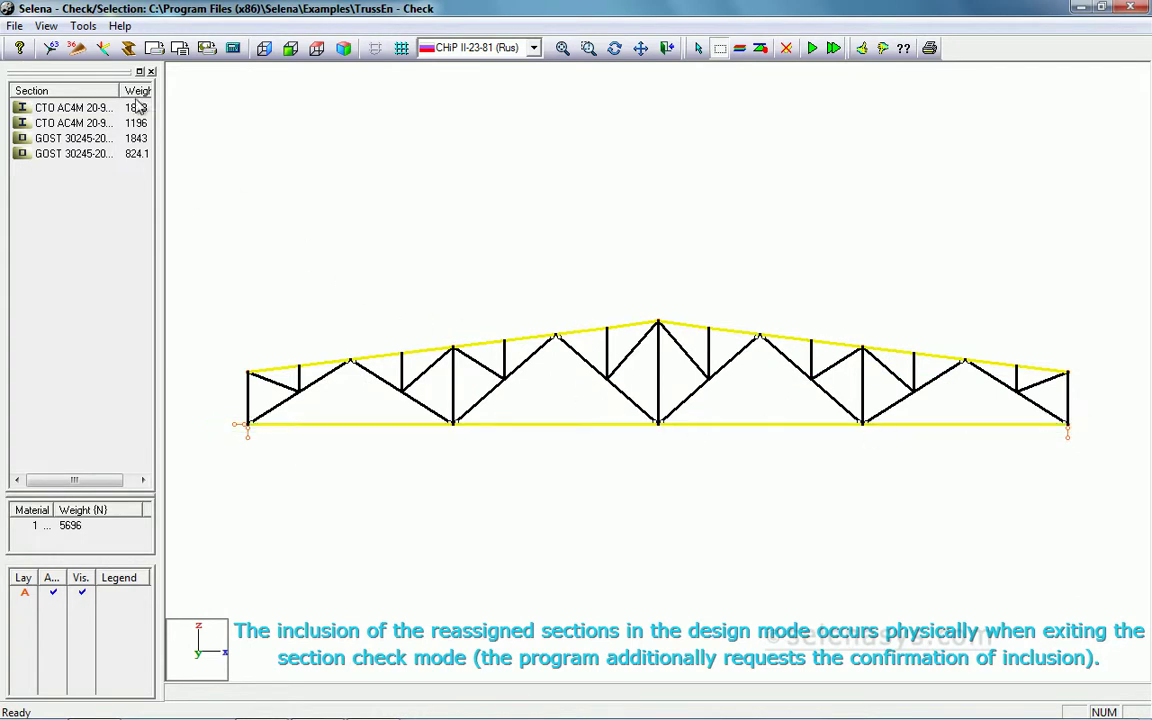
pyautogui.click(83, 26)
pyautogui.click(112, 65)
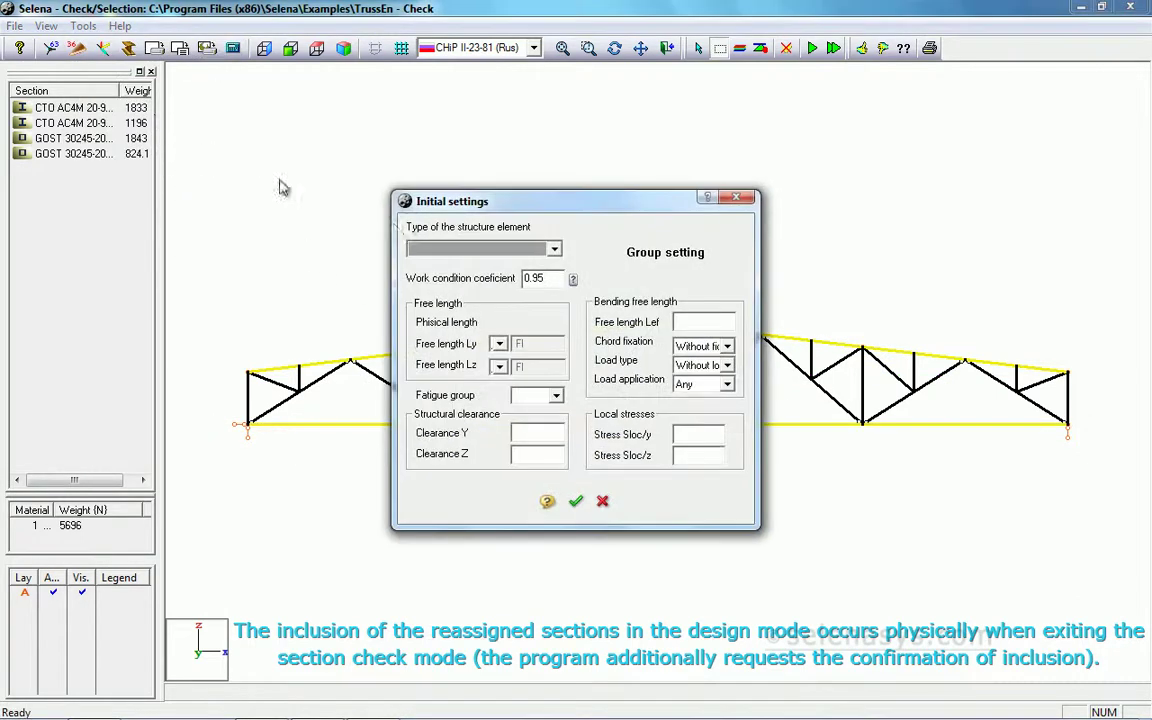
pyautogui.click(554, 249)
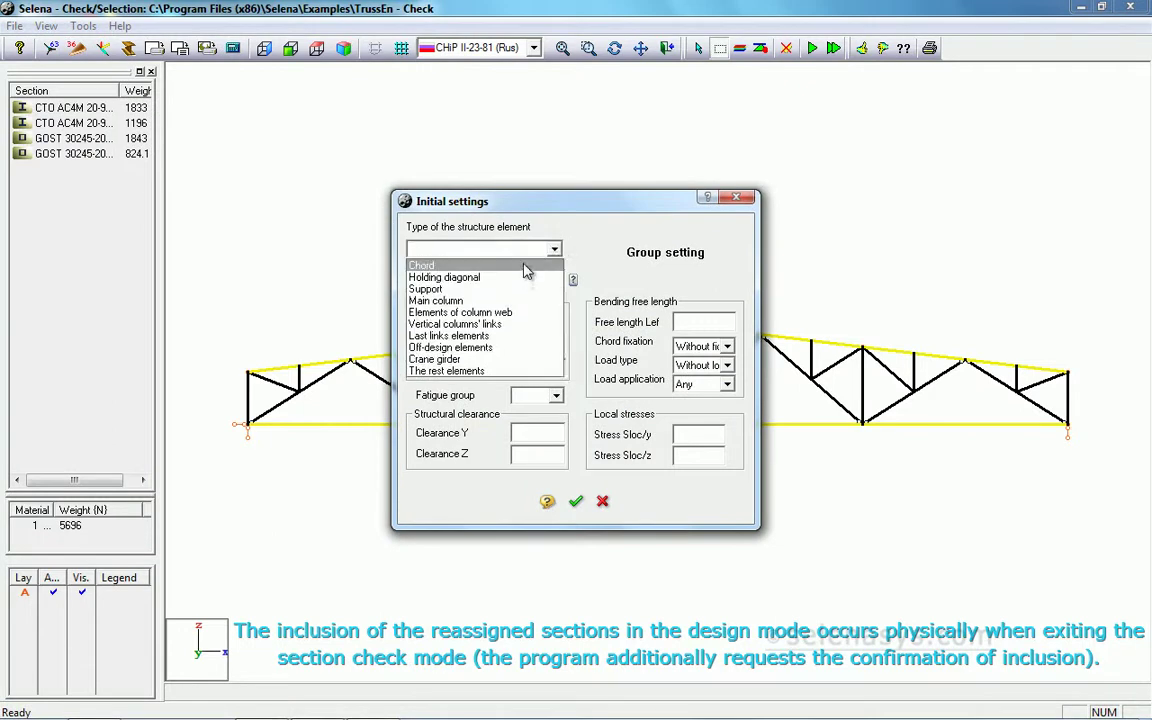
pyautogui.click(524, 266)
pyautogui.click(576, 501)
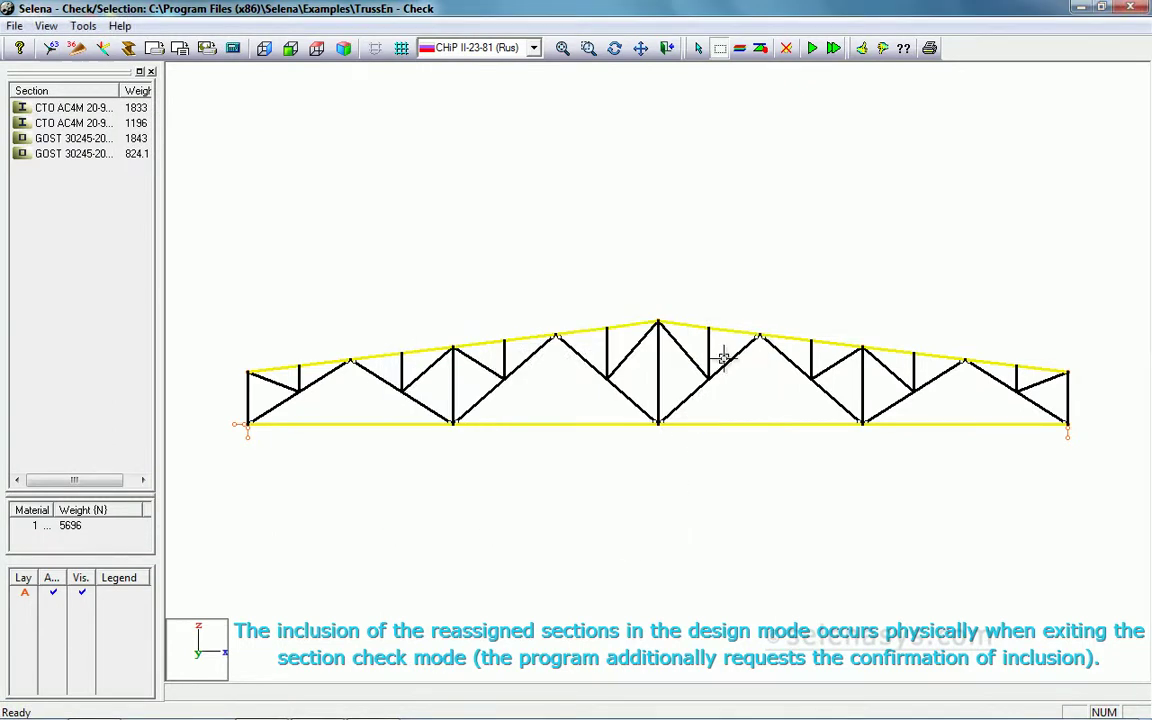
pyautogui.click(787, 48)
# Step: Assign the structure element type Holding diagonal to all main zigzag diagonal elements running between the lower and upper chords
pyautogui.click(698, 48)
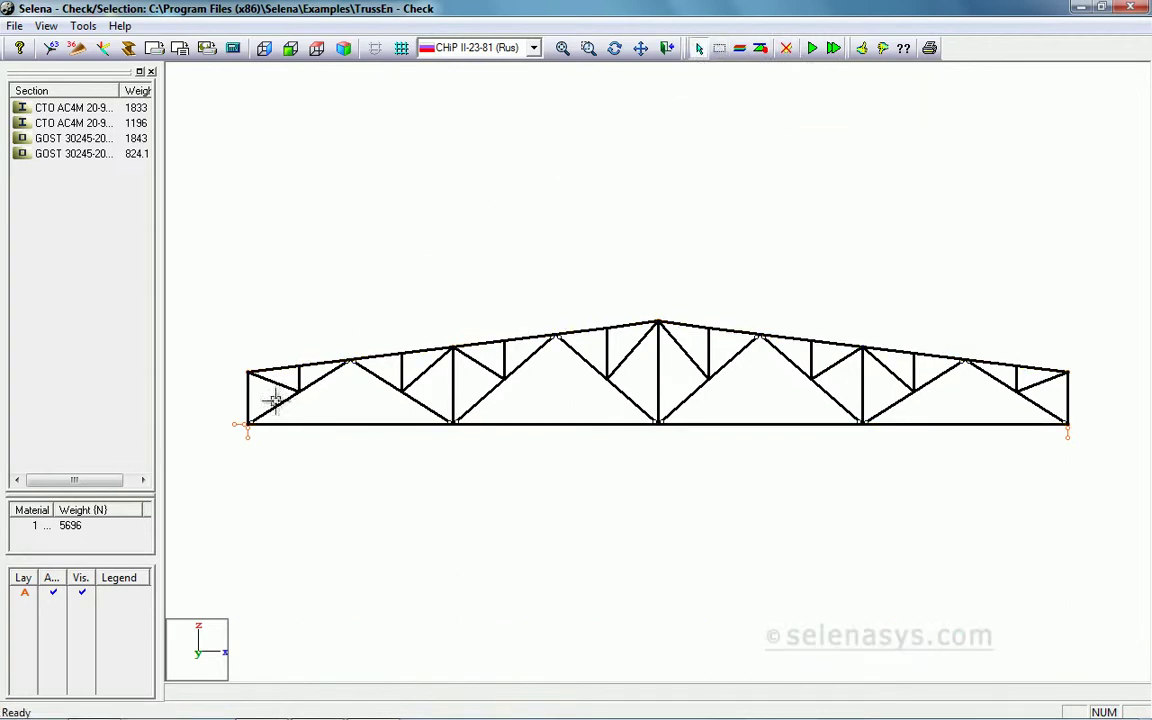
pyautogui.click(268, 408)
pyautogui.click(372, 373)
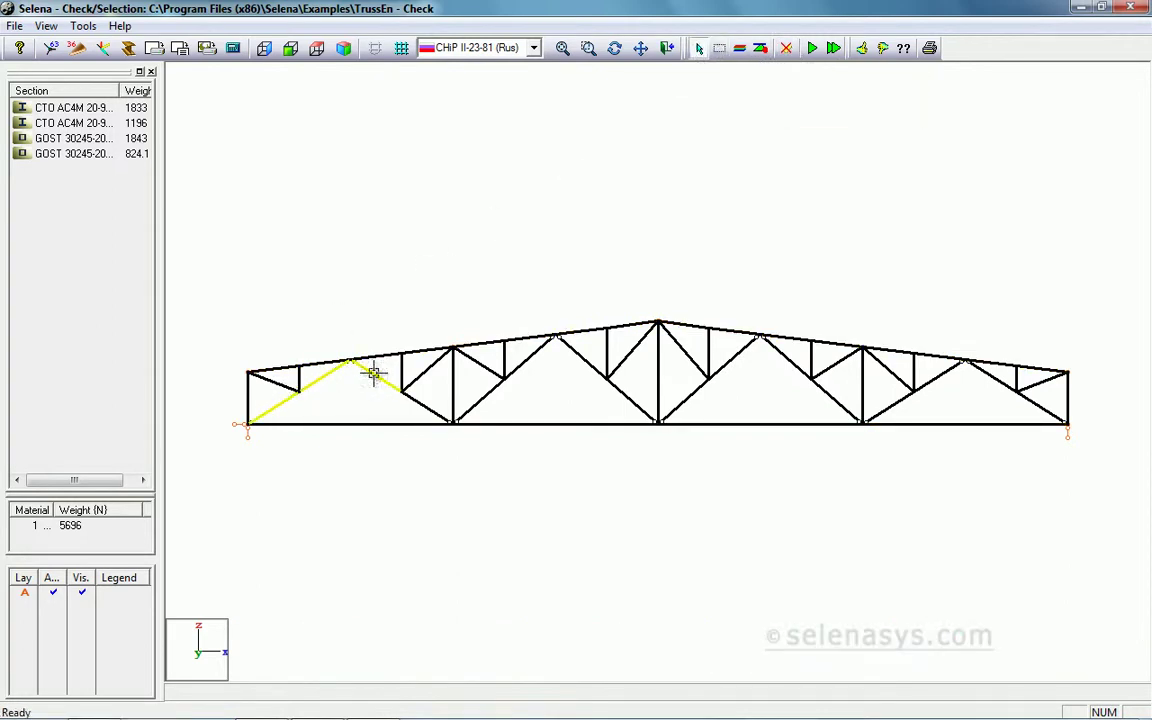
pyautogui.click(413, 397)
pyautogui.click(493, 394)
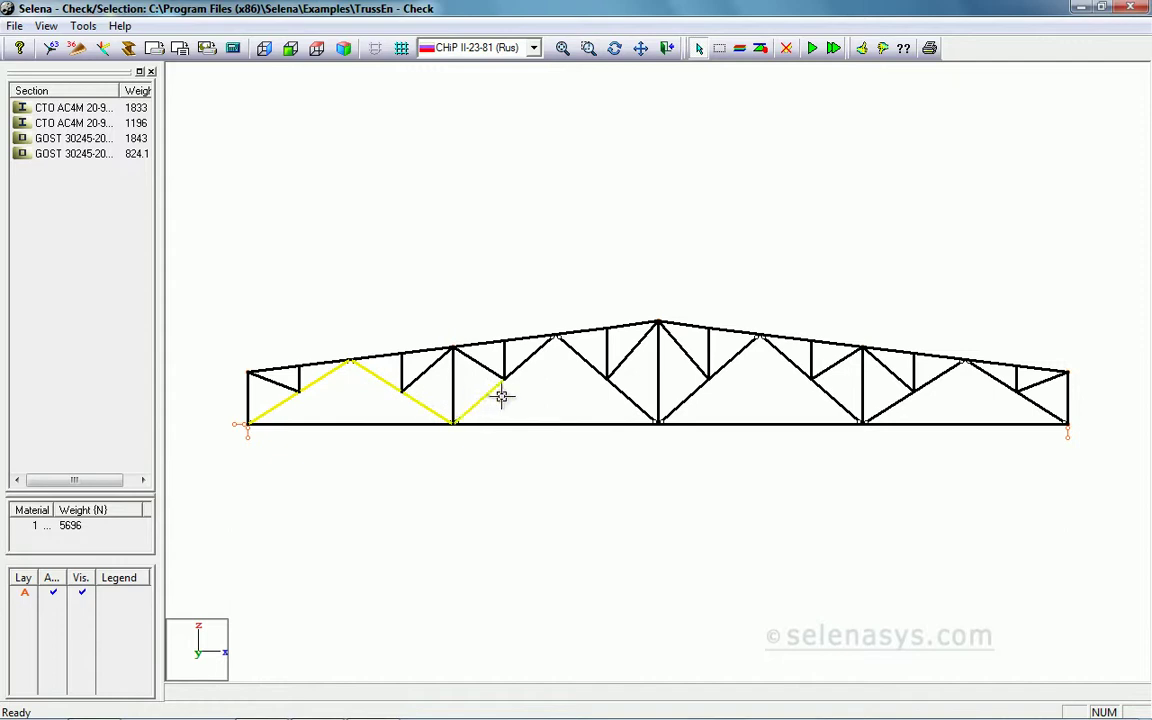
pyautogui.click(532, 354)
pyautogui.click(586, 360)
pyautogui.click(628, 398)
pyautogui.click(686, 398)
pyautogui.click(738, 355)
pyautogui.click(784, 356)
pyautogui.click(830, 393)
pyautogui.click(890, 404)
pyautogui.click(935, 379)
pyautogui.click(998, 378)
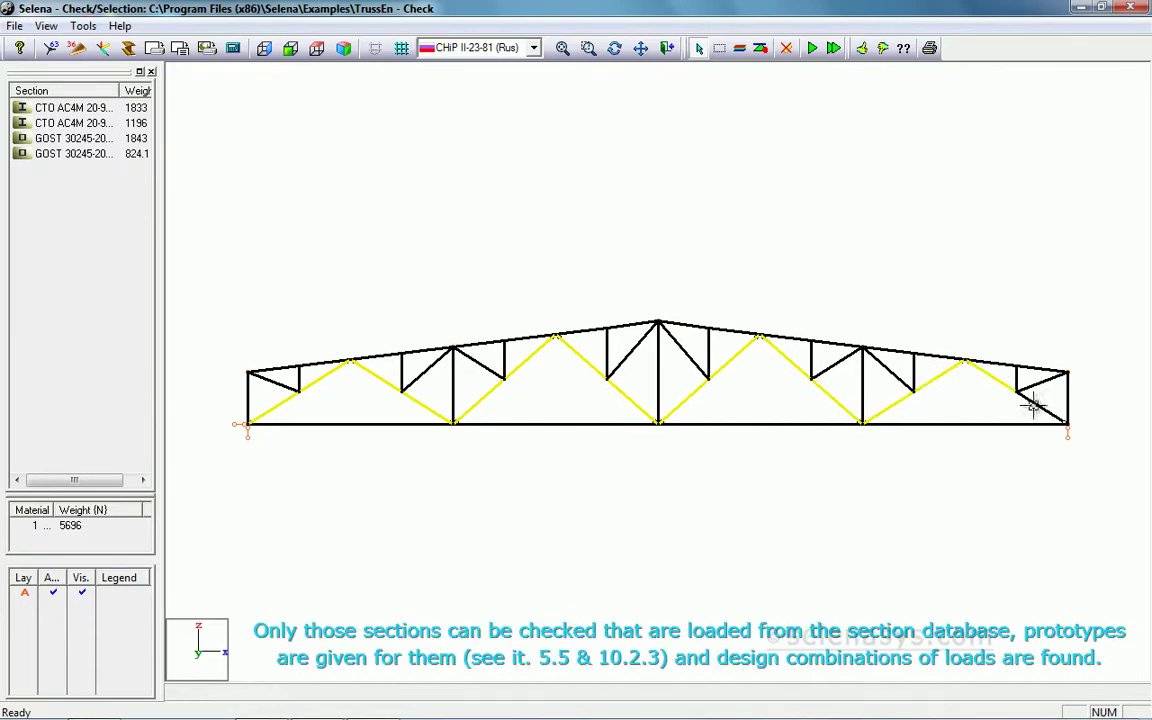
pyautogui.click(88, 27)
pyautogui.click(110, 64)
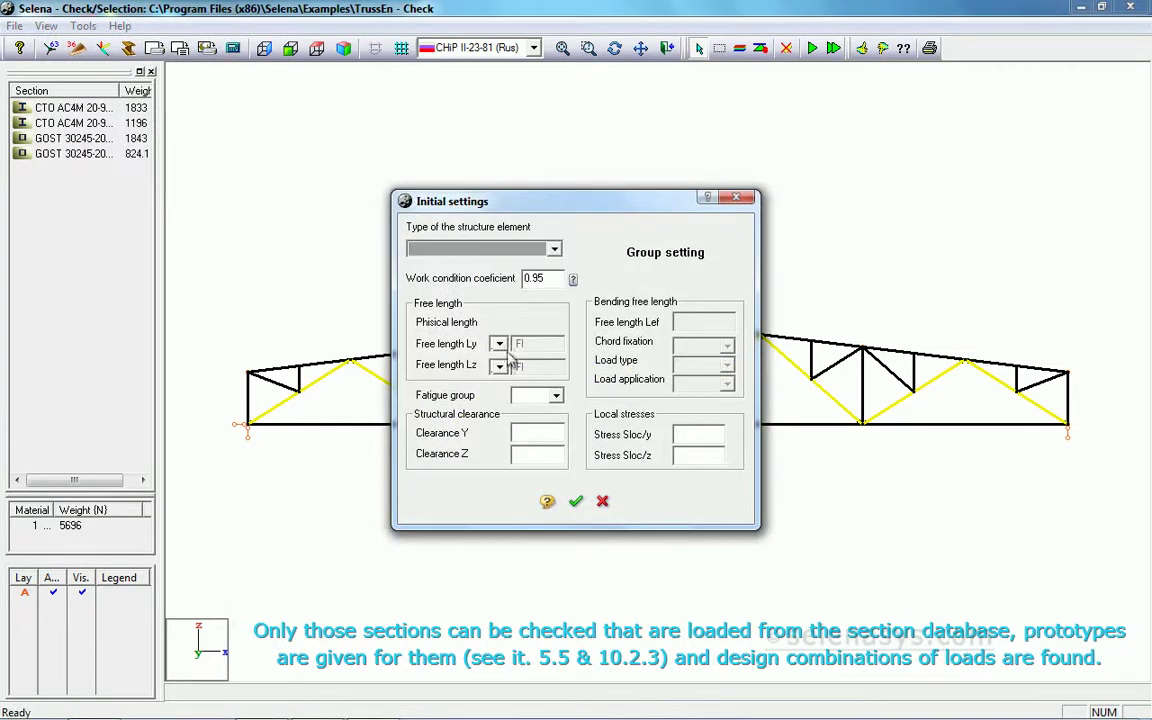
pyautogui.click(555, 250)
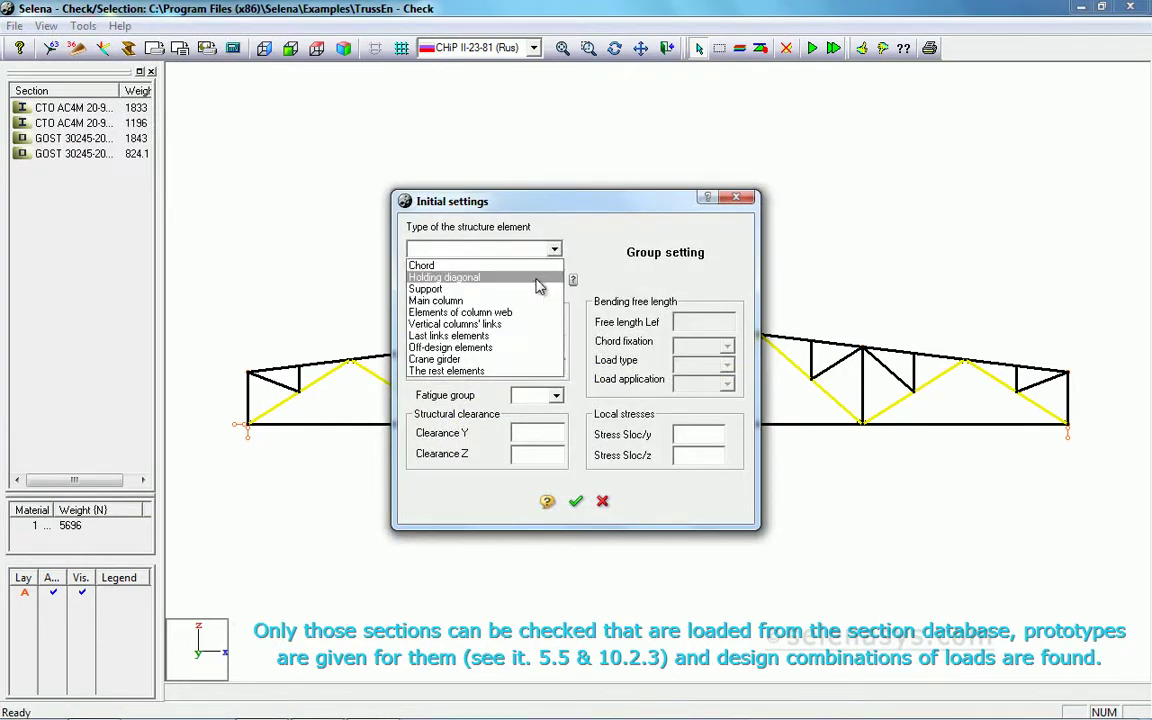
pyautogui.click(537, 281)
pyautogui.press('Return')
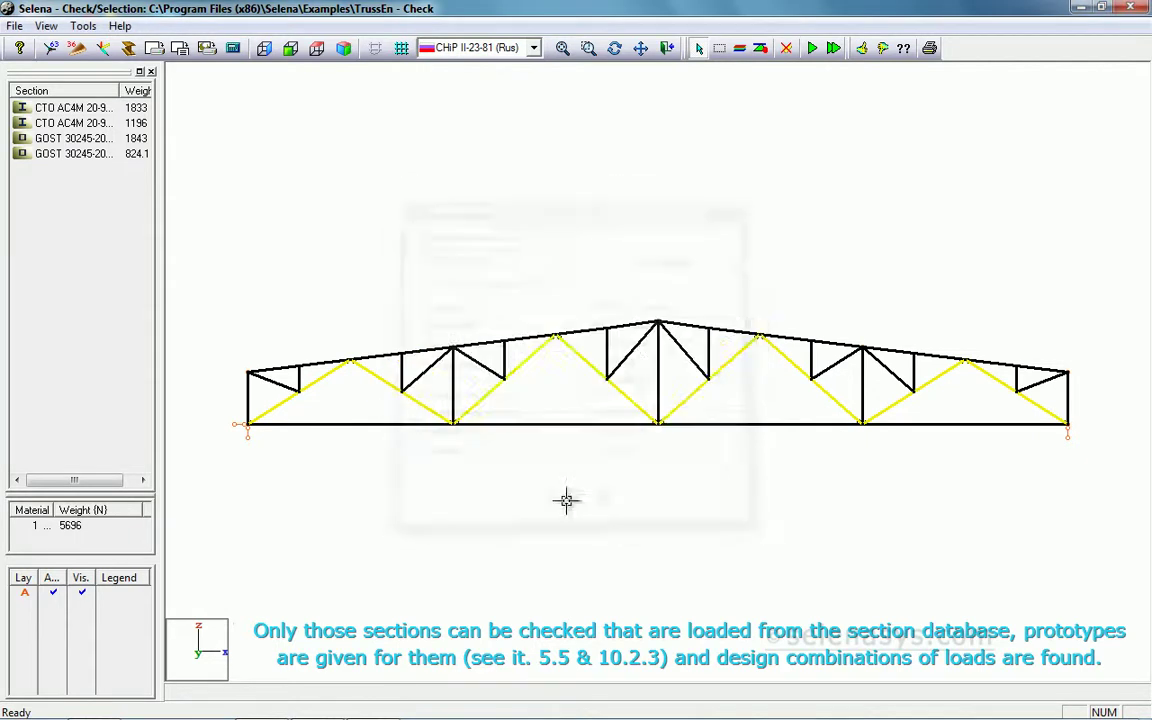
pyautogui.click(787, 52)
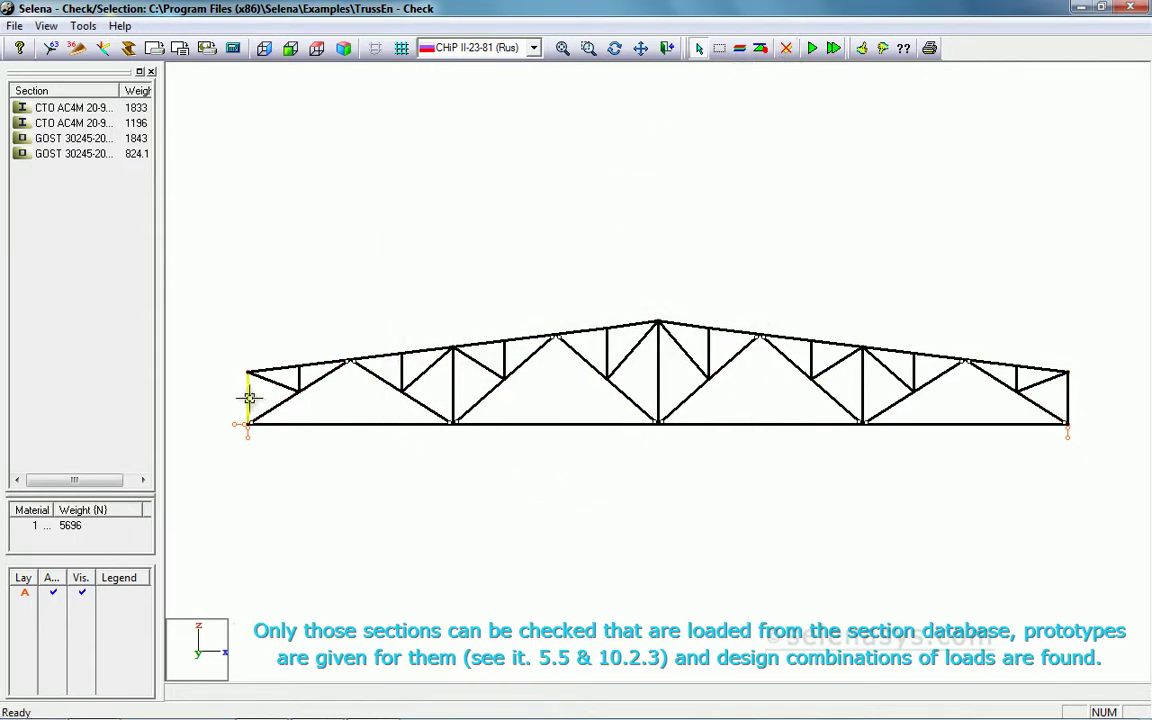
# Step: Assign the structure element type Support to the five full-height verticals at the ends, intermediate lower-chord nodes and ridge
pyautogui.click(453, 390)
pyautogui.click(657, 364)
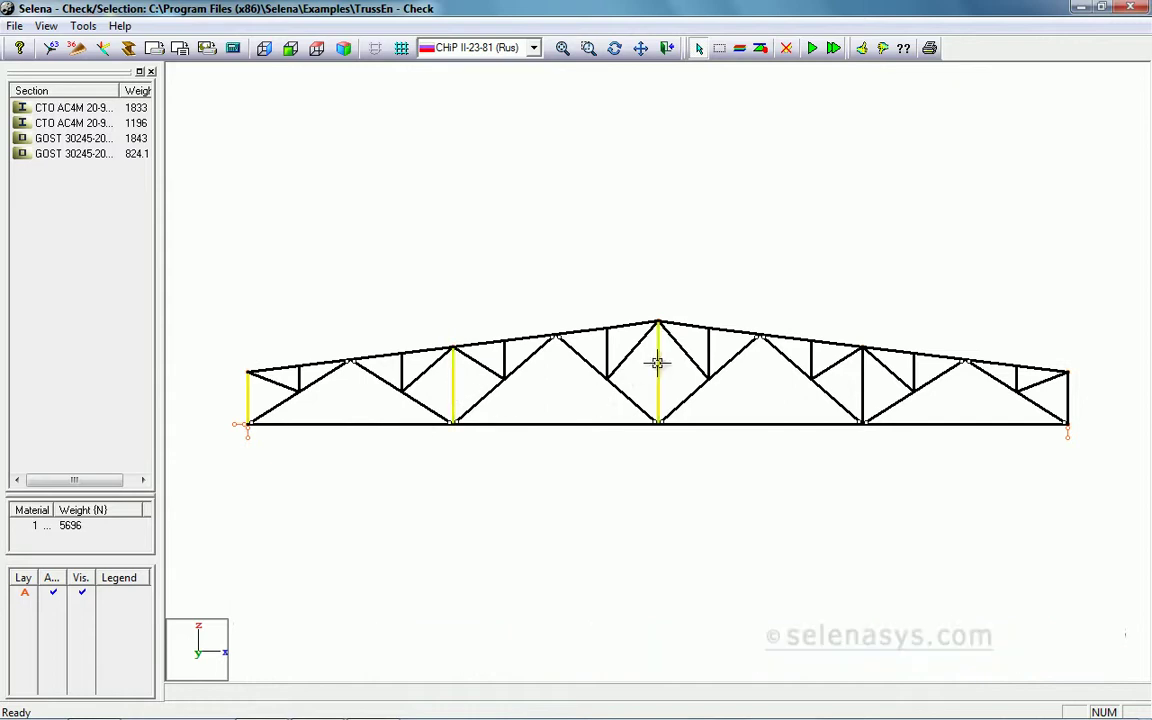
pyautogui.click(862, 386)
pyautogui.click(1068, 392)
pyautogui.click(79, 27)
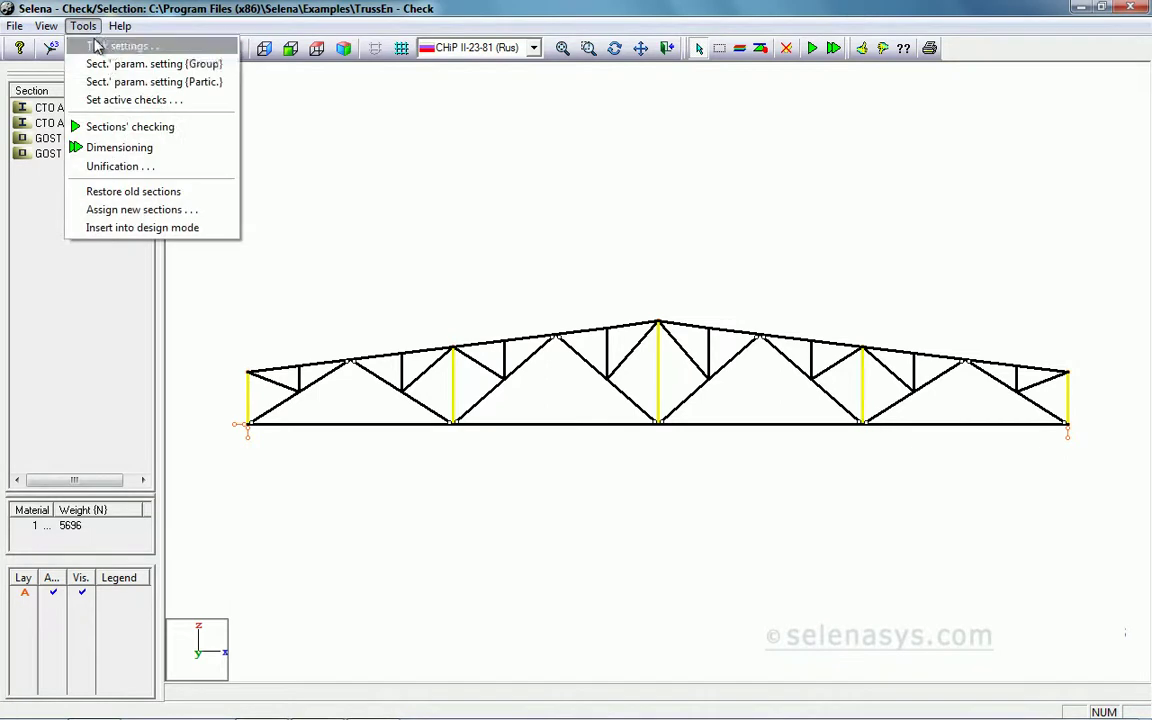
pyautogui.click(108, 64)
pyautogui.click(556, 250)
pyautogui.click(500, 291)
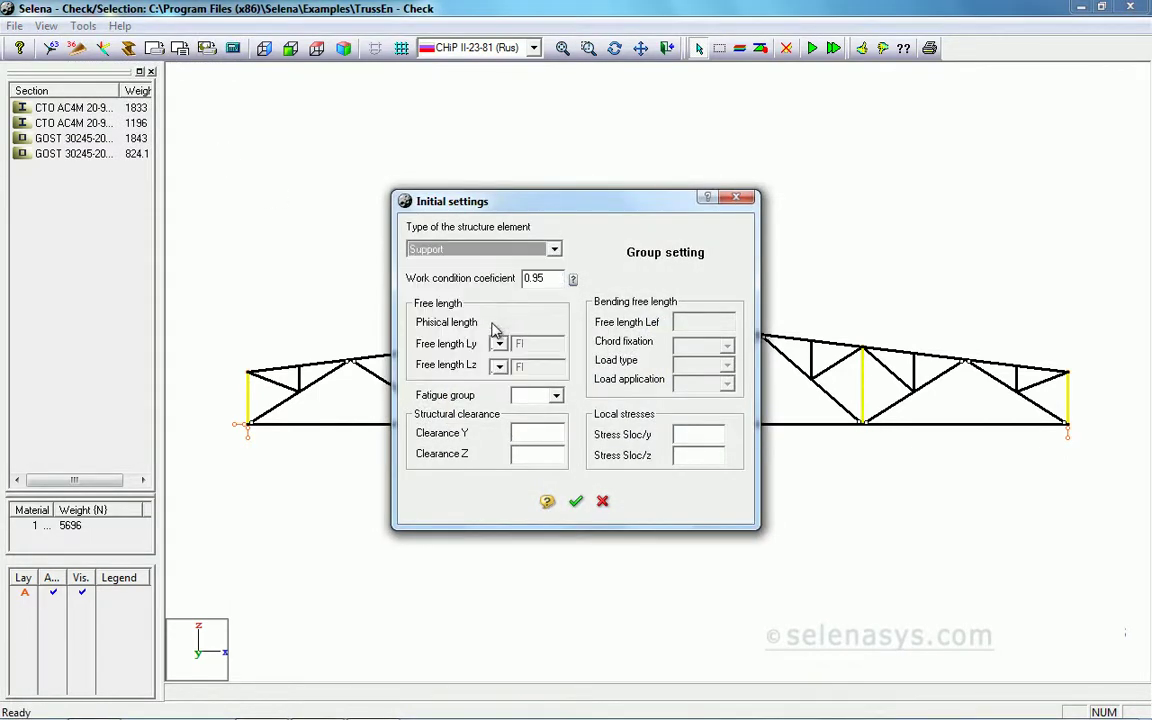
pyautogui.click(577, 503)
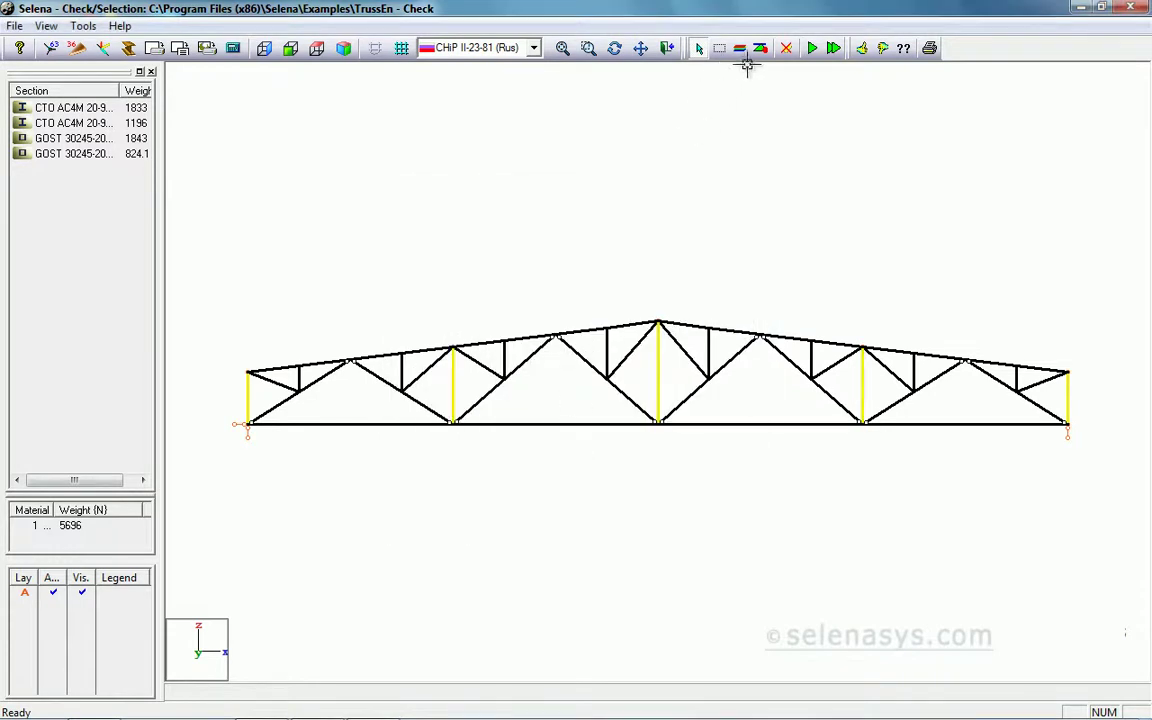
pyautogui.click(785, 52)
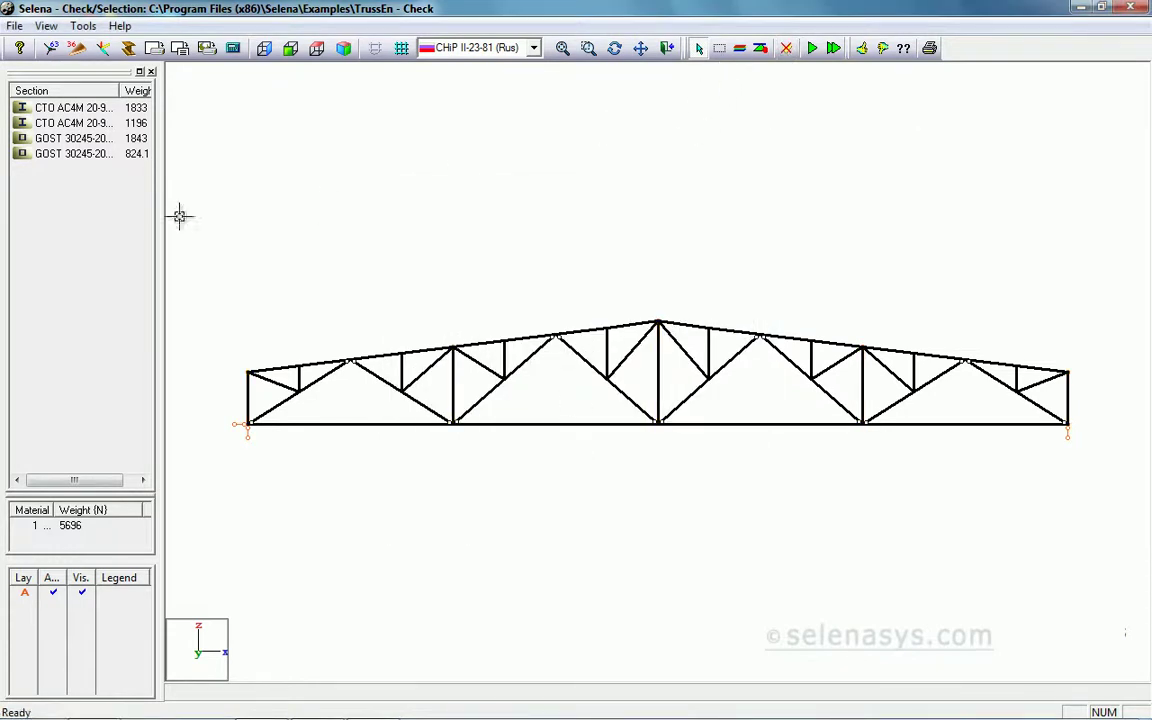
# Step: Assign the type Last links elements to all secondary web members using the last GOST 30245 section in the list
pyautogui.click(70, 158)
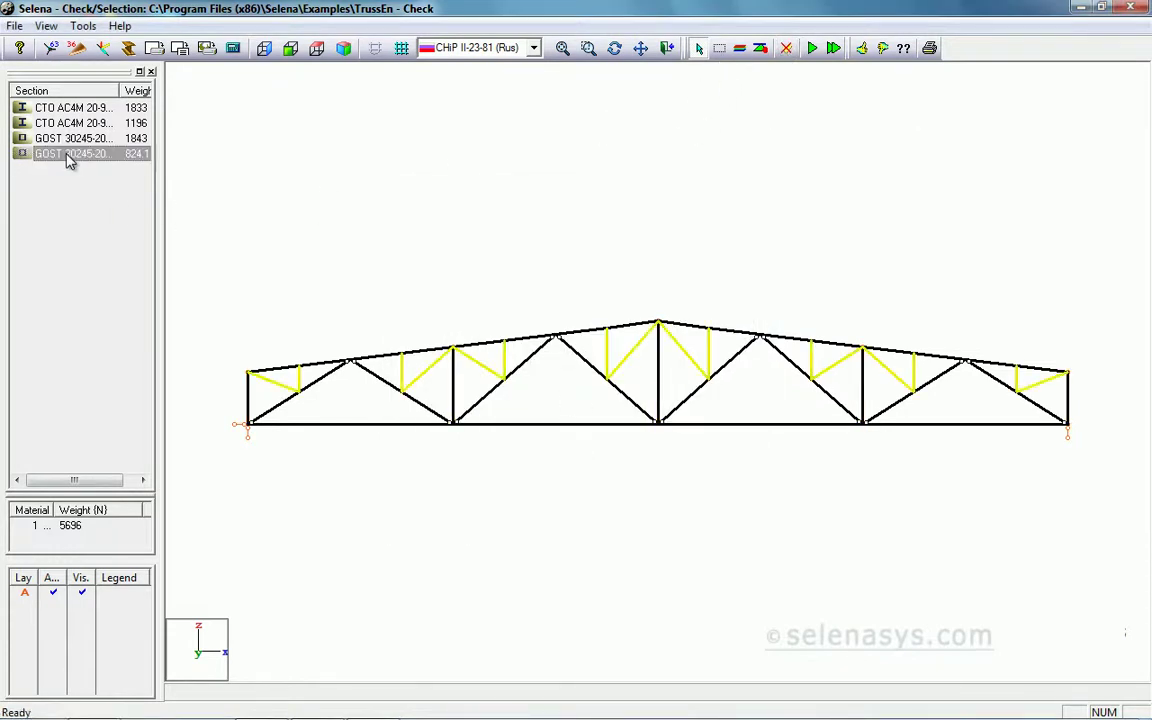
pyautogui.click(83, 26)
pyautogui.click(113, 64)
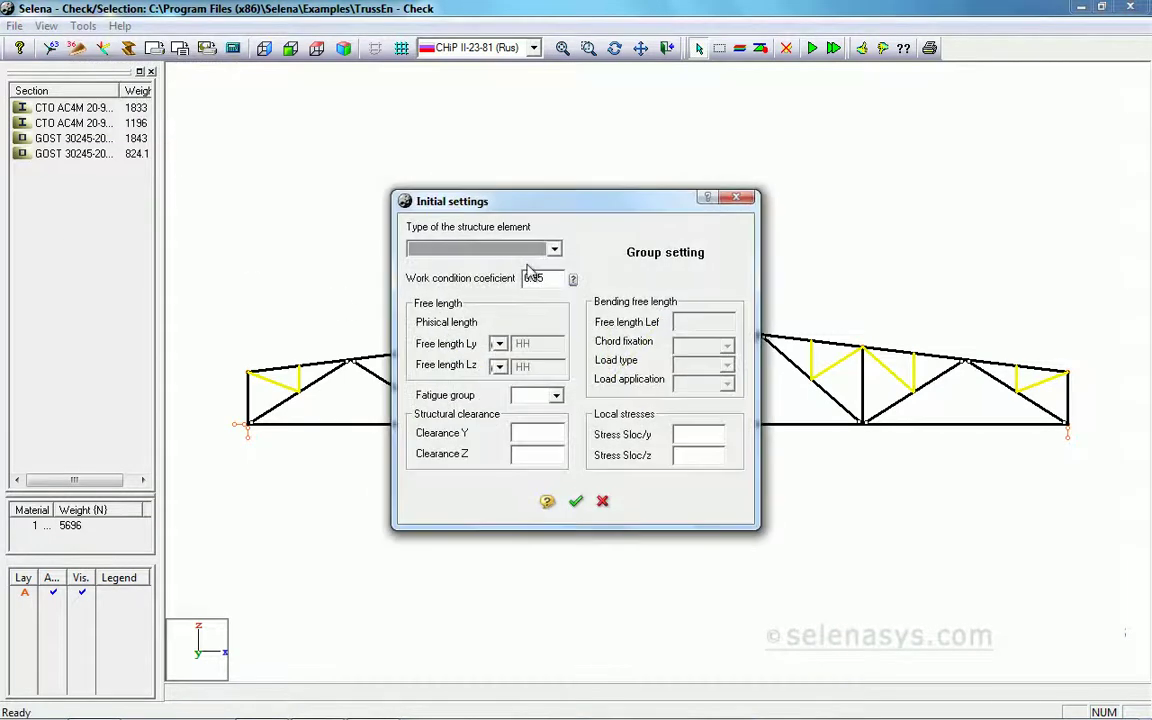
pyautogui.click(556, 249)
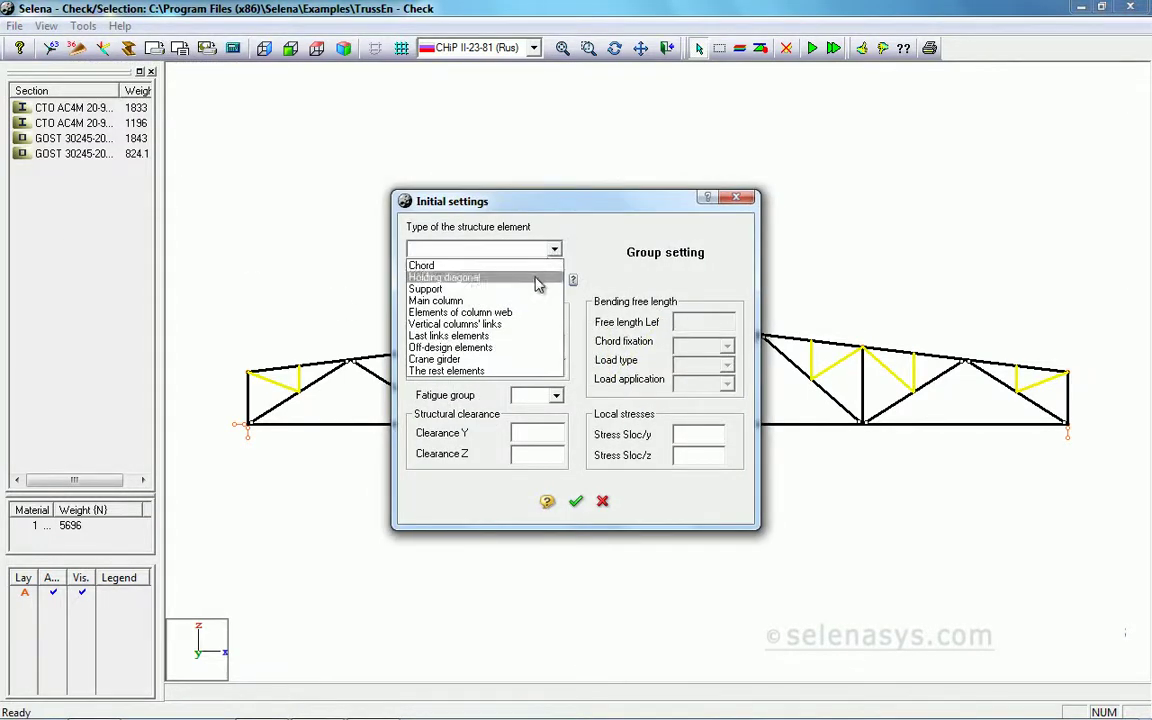
pyautogui.click(514, 337)
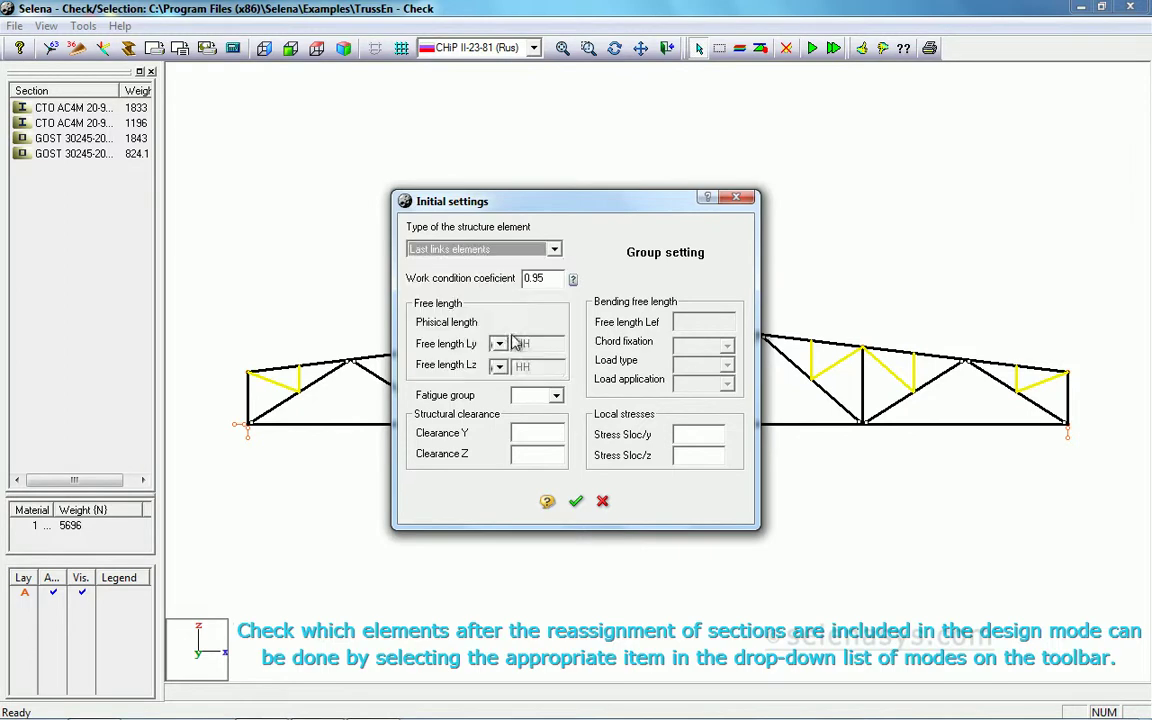
pyautogui.click(576, 501)
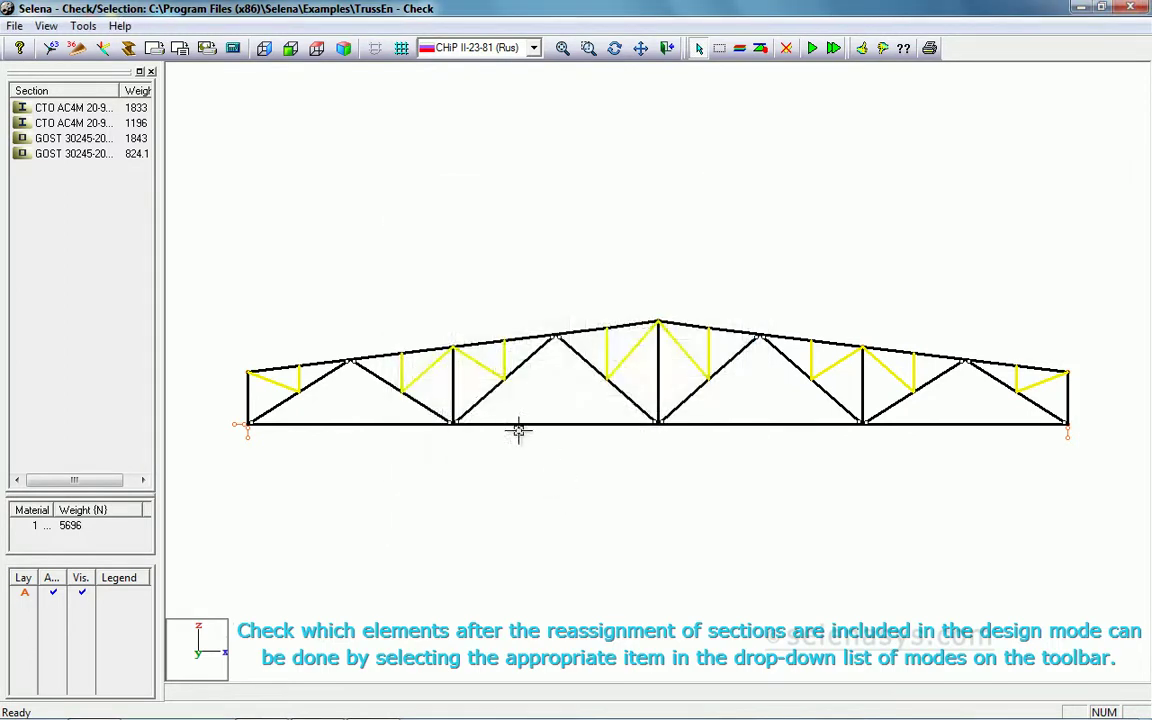
# Step: Select the whole truss, run Sections' checking and inspect the check values of an upper-chord element near the first intermediate vertical
pyautogui.click(740, 48)
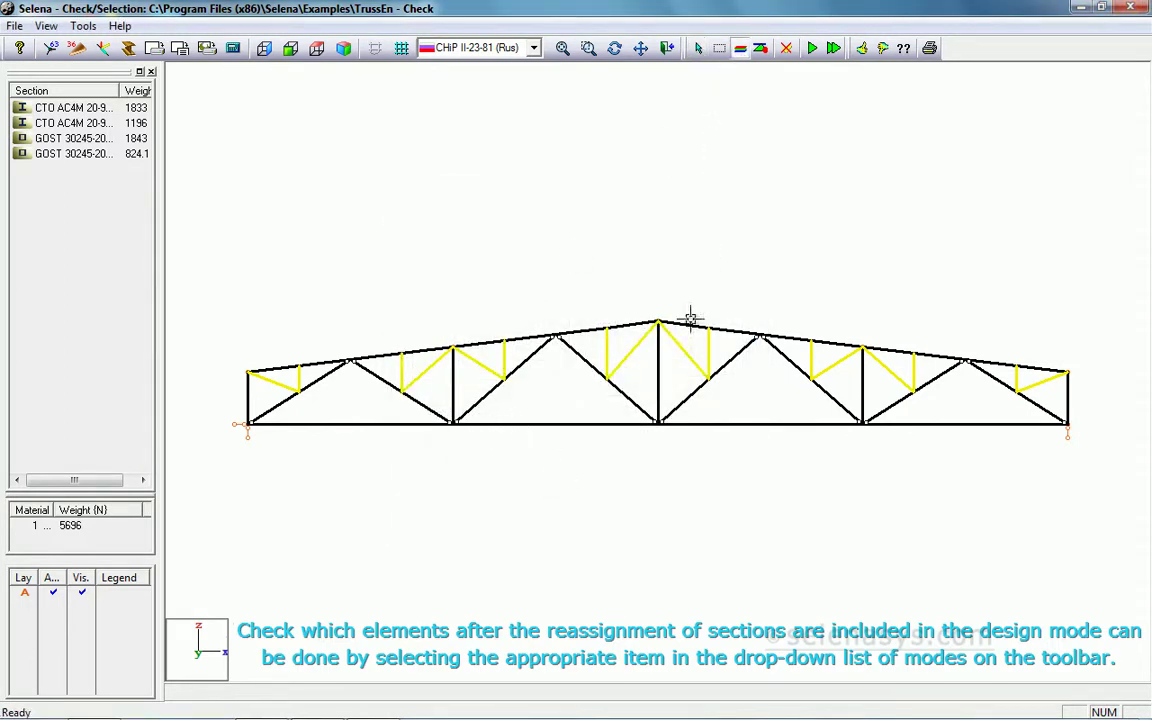
pyautogui.click(692, 328)
pyautogui.click(82, 26)
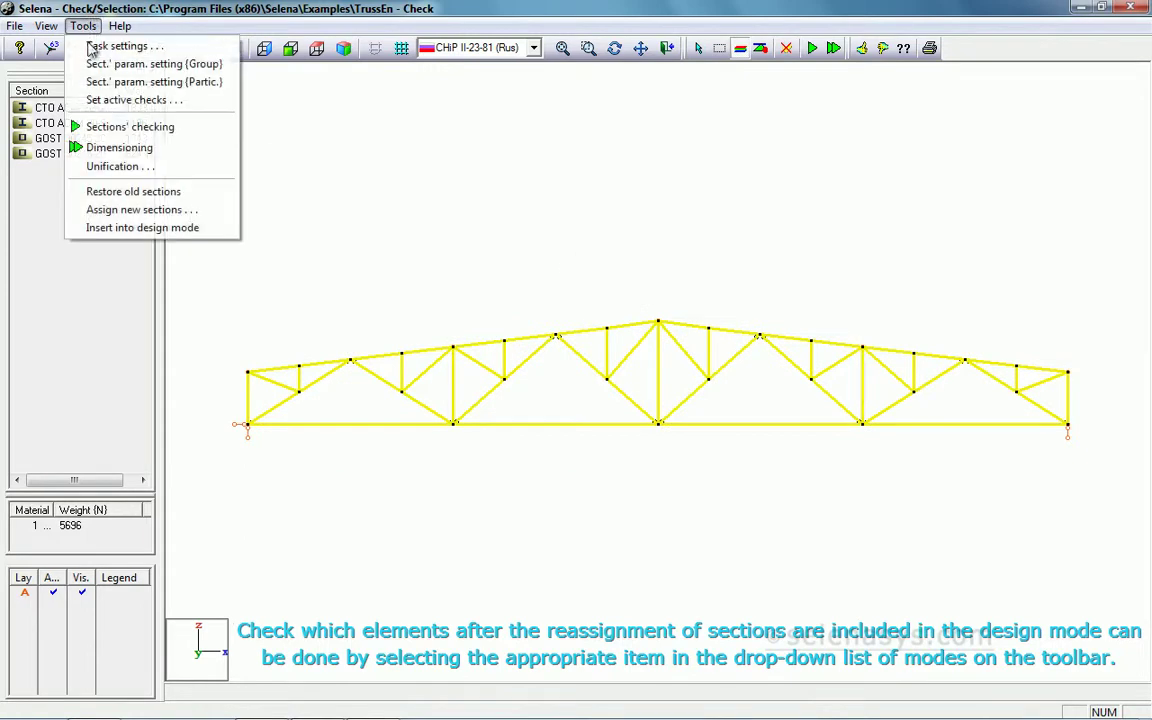
pyautogui.click(124, 128)
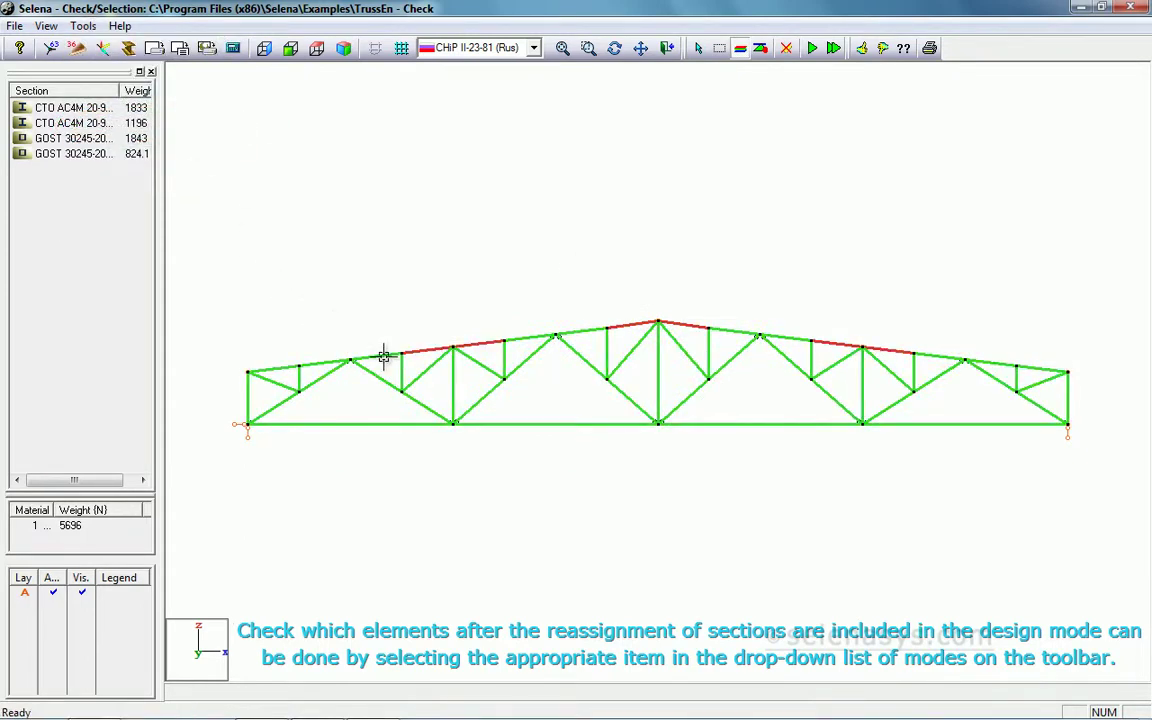
pyautogui.moveTo(383, 356)
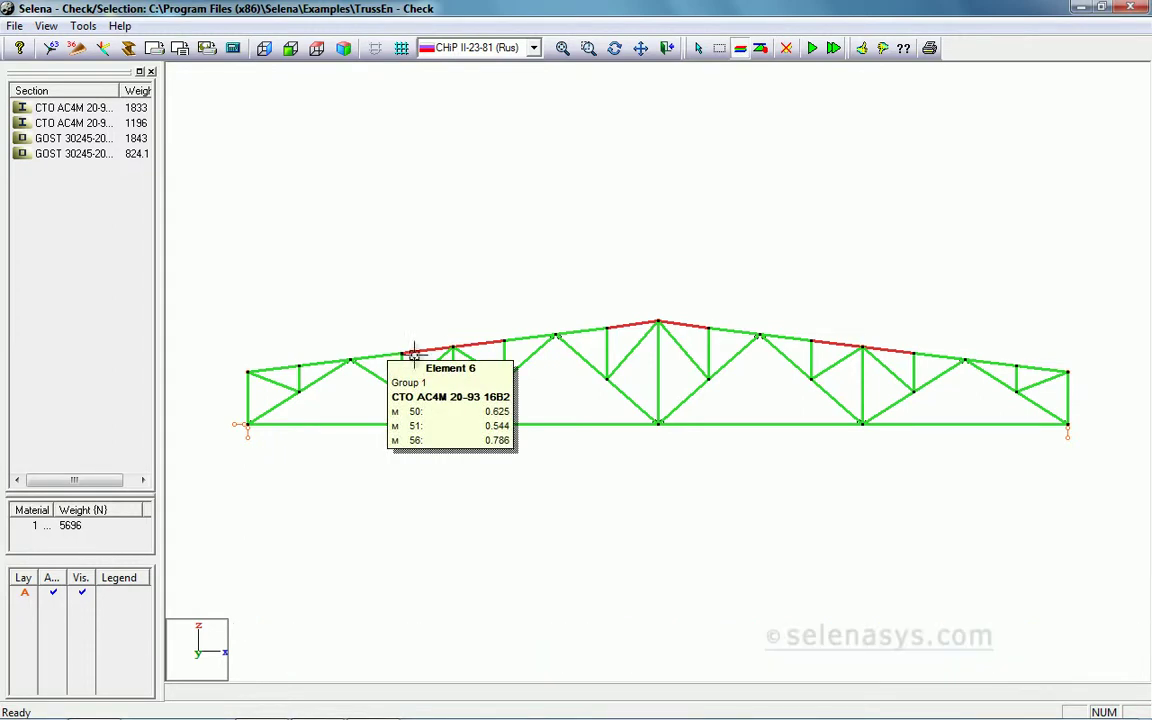
# Step: Look up in the help what check 56 covers for the upper-chord element past the first intermediate vertical
pyautogui.moveTo(473, 343)
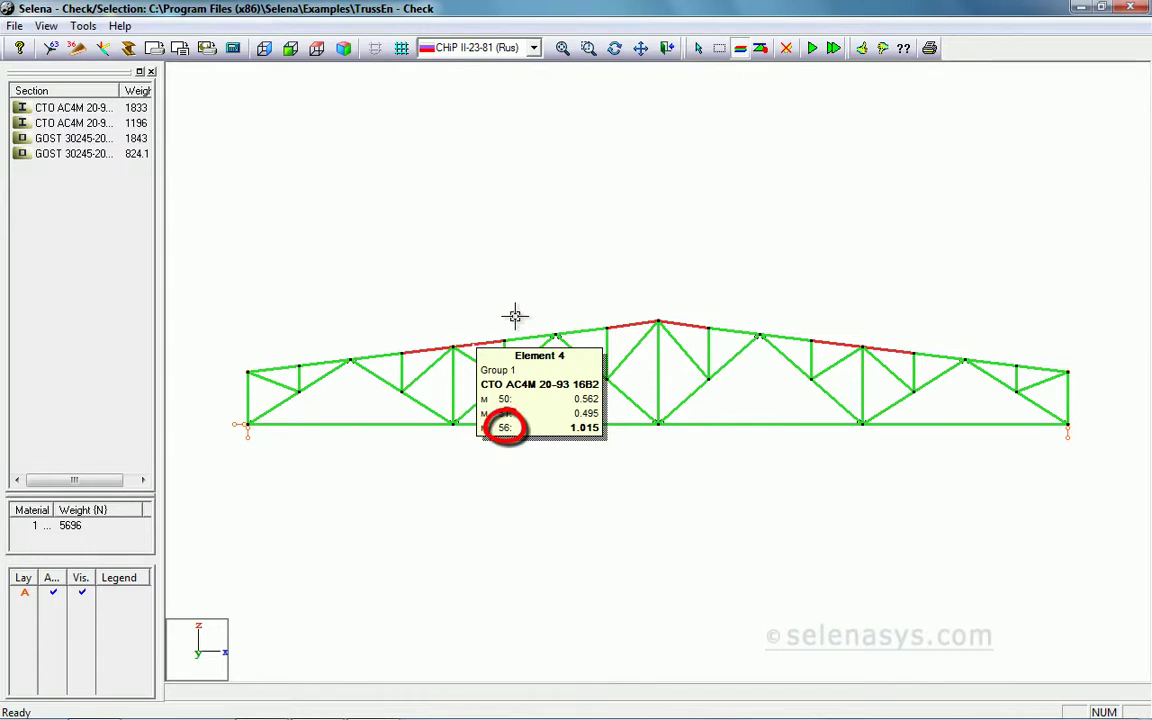
pyautogui.press('F1')
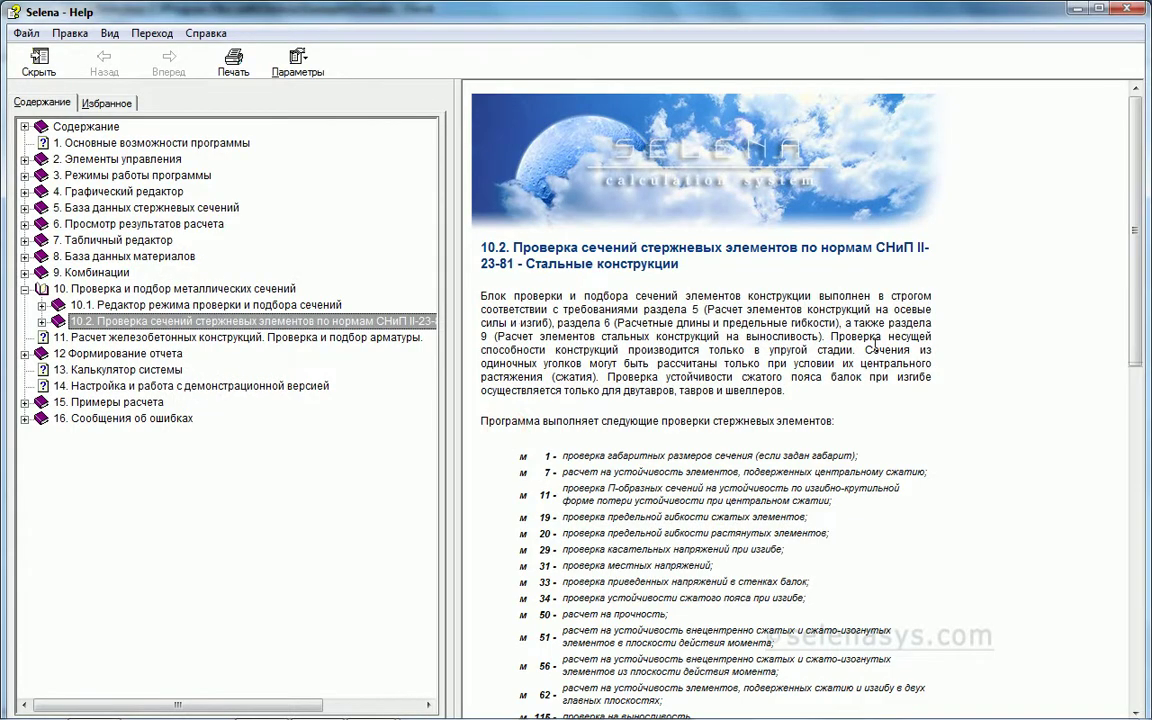
pyautogui.moveTo(1128, 284); pyautogui.dragTo(1126, 345)
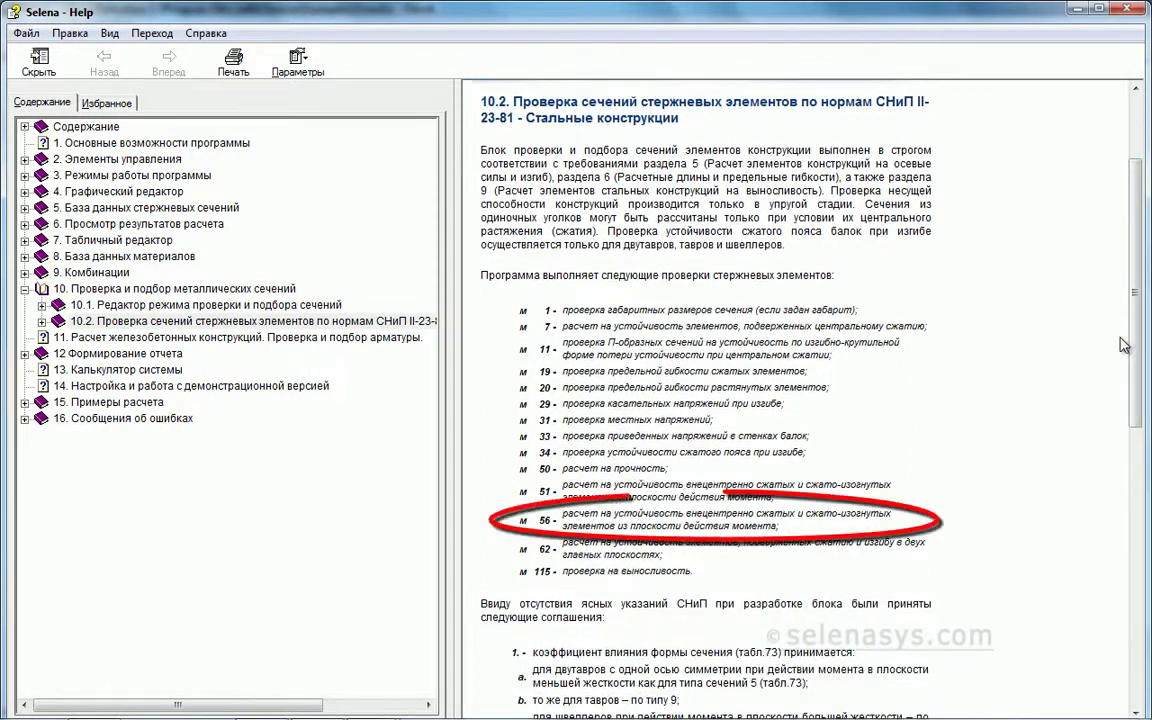
pyautogui.click(1140, 12)
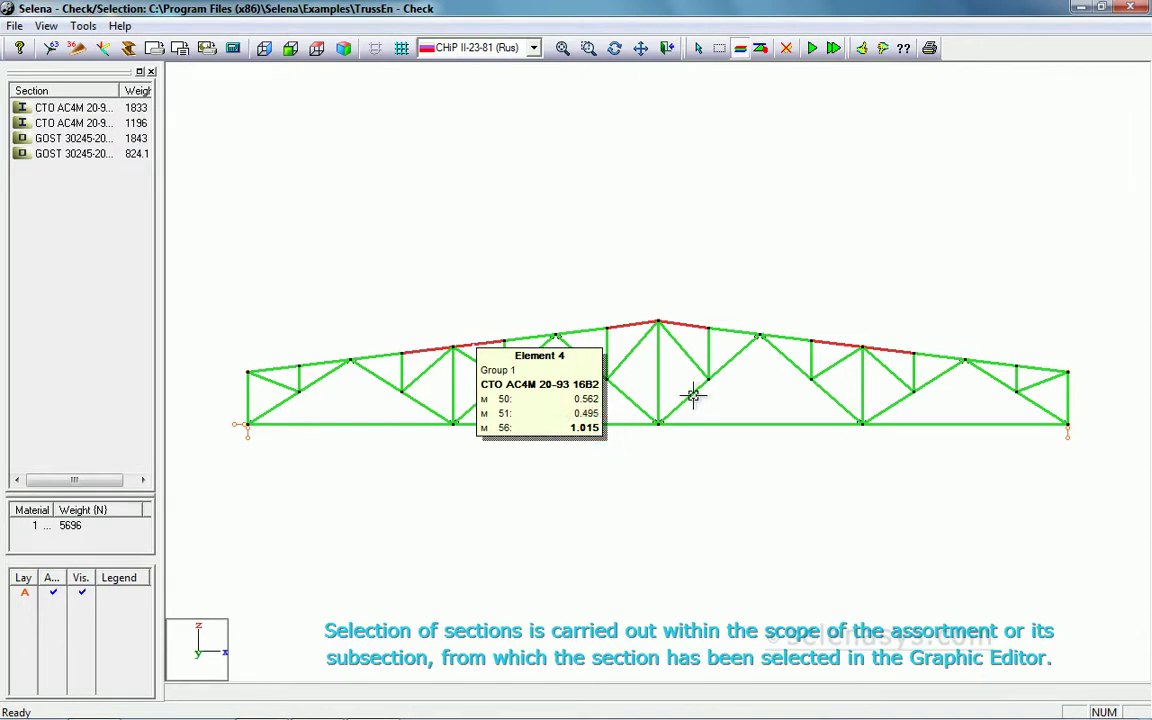
# Step: Select only the upper-chord elements that fail the check, run Dimensioning on them and inspect the replacement sections
pyautogui.click(786, 47)
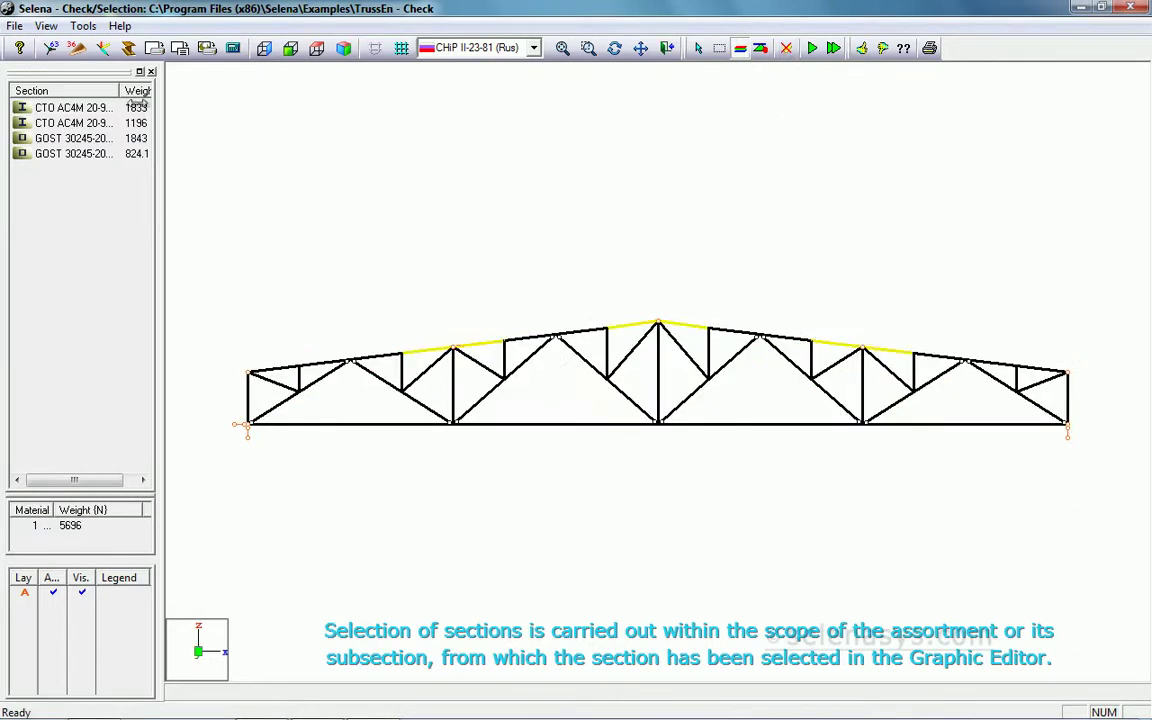
pyautogui.click(83, 26)
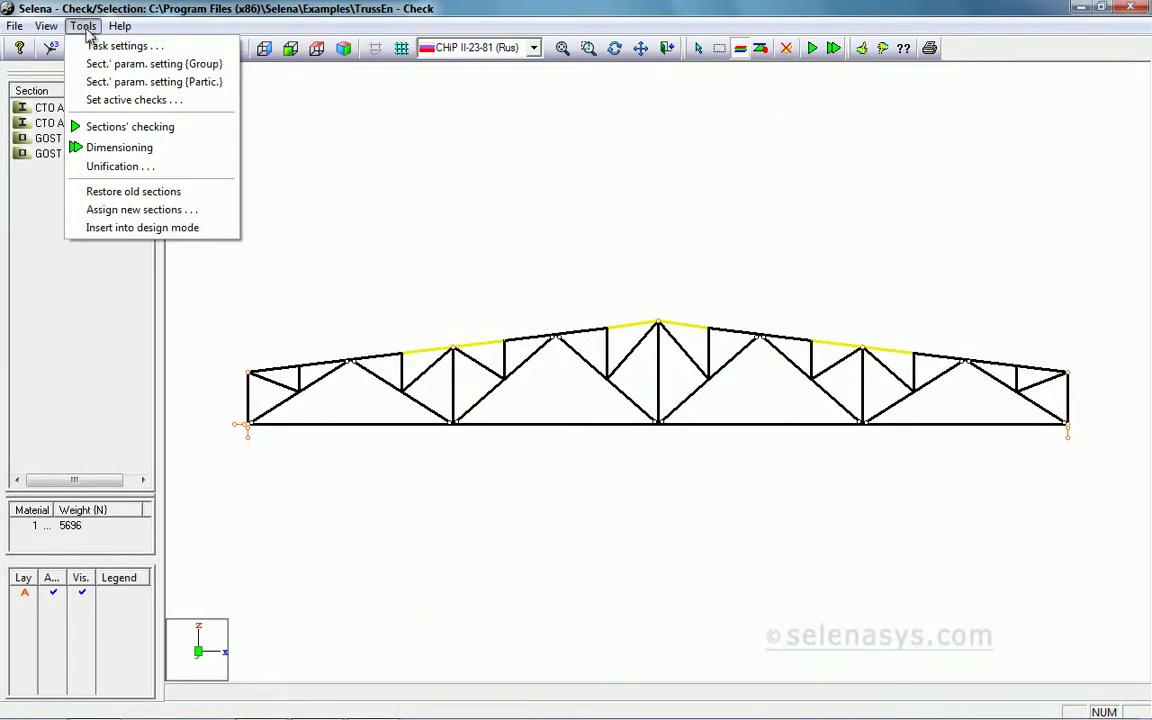
pyautogui.click(120, 150)
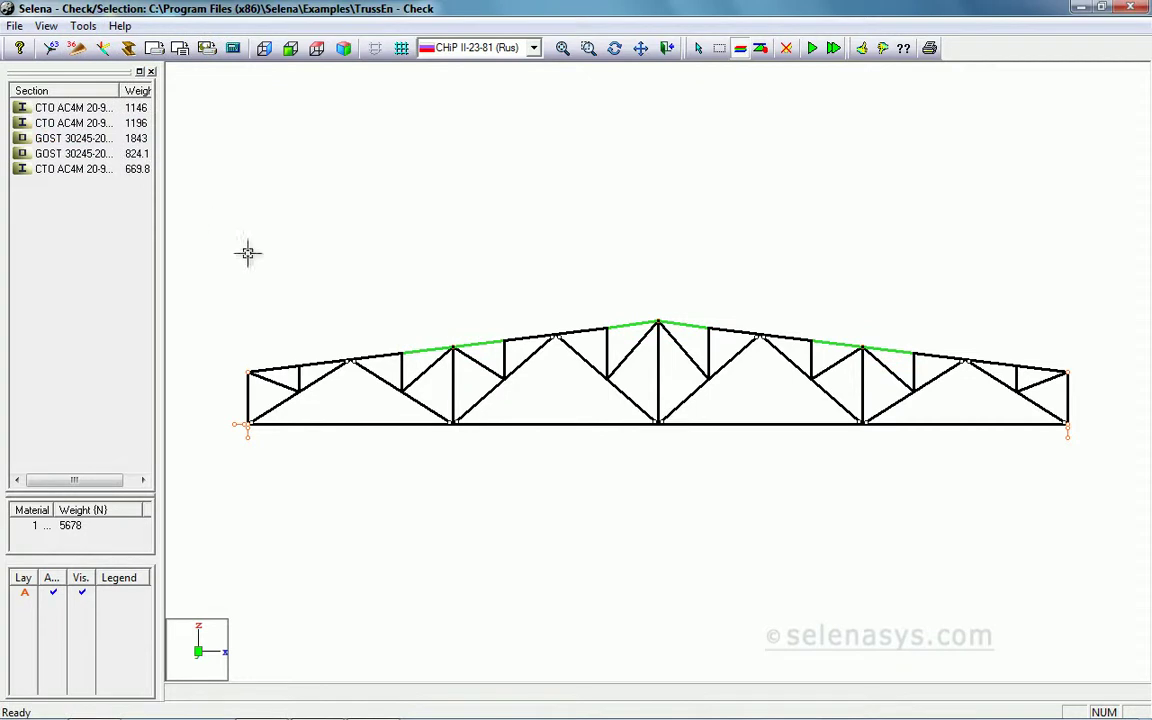
pyautogui.moveTo(424, 350)
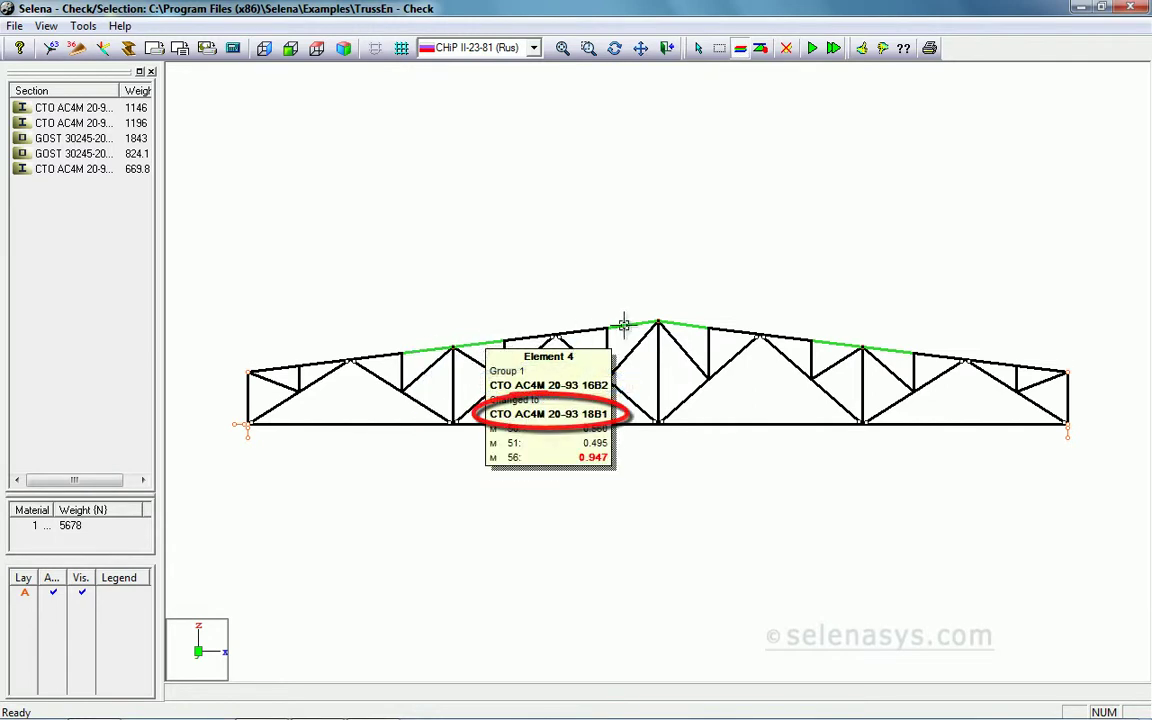
pyautogui.moveTo(598, 334)
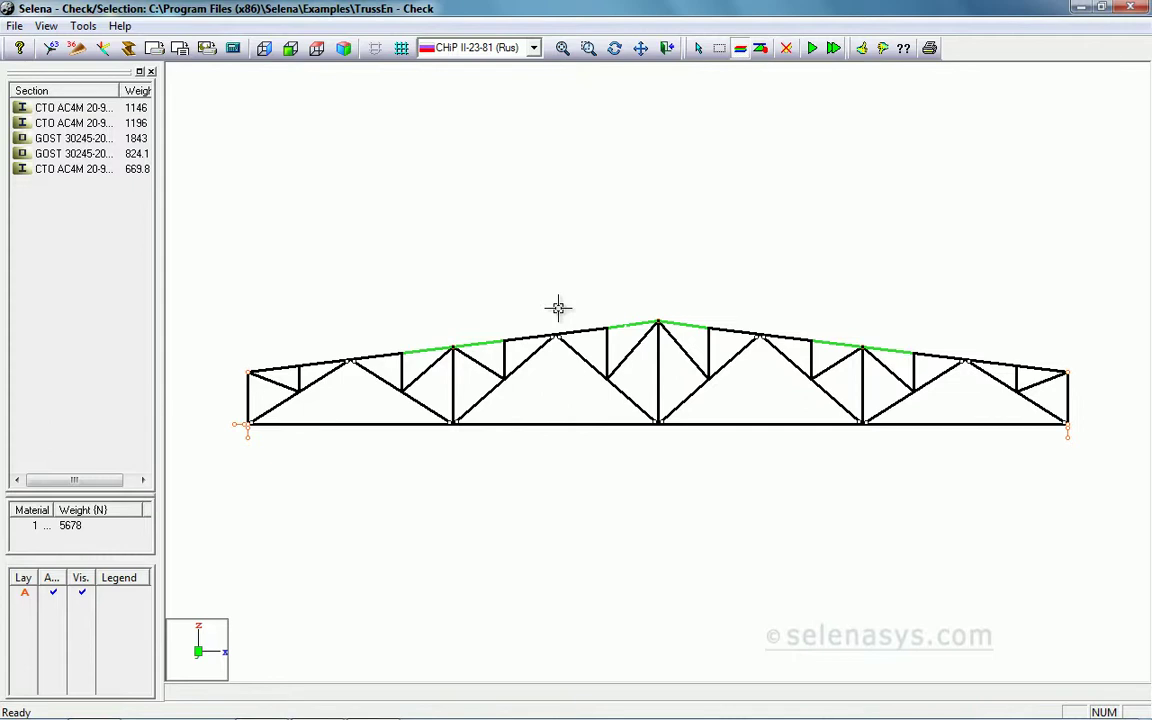
# Step: Insert the newly dimensioned sections into design mode and switch to the Graphic Editor, accepting the reassignment of the elements' sections
pyautogui.click(83, 27)
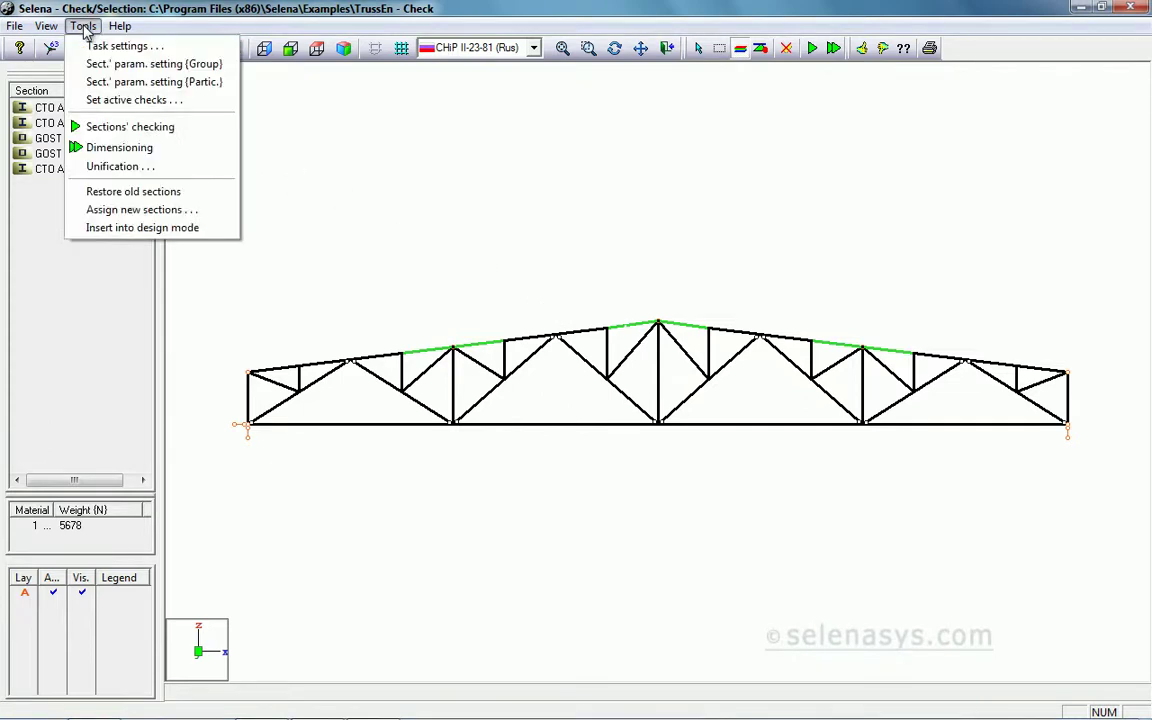
pyautogui.click(142, 228)
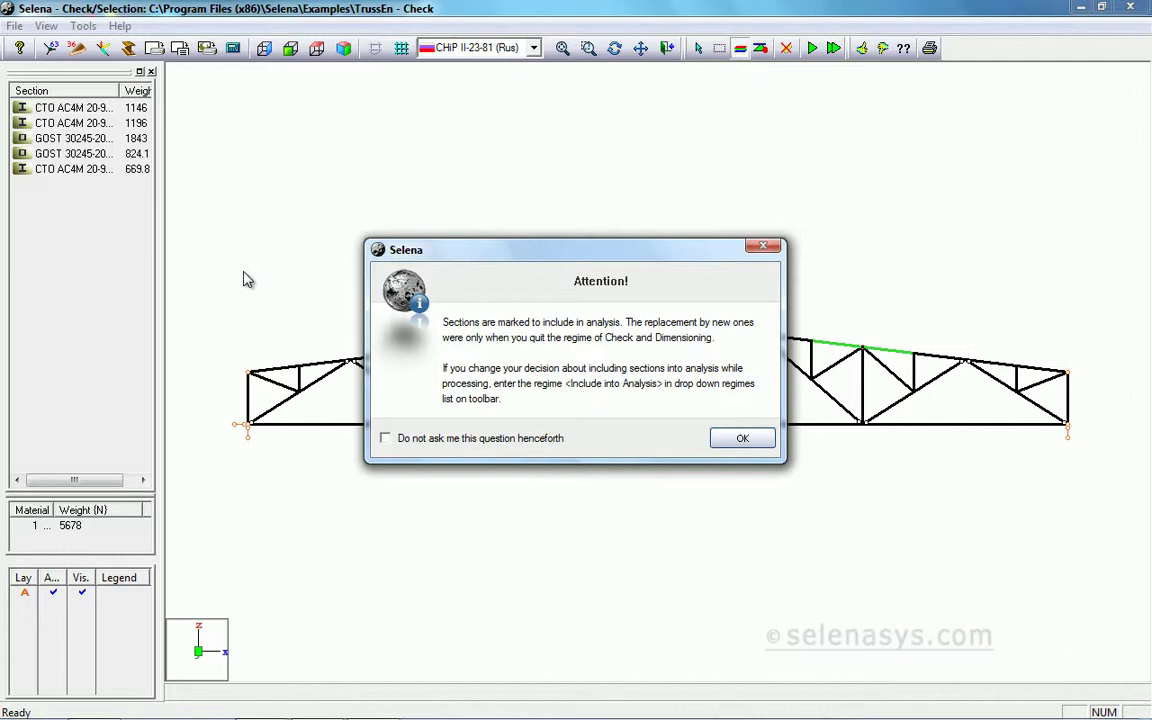
pyautogui.click(740, 440)
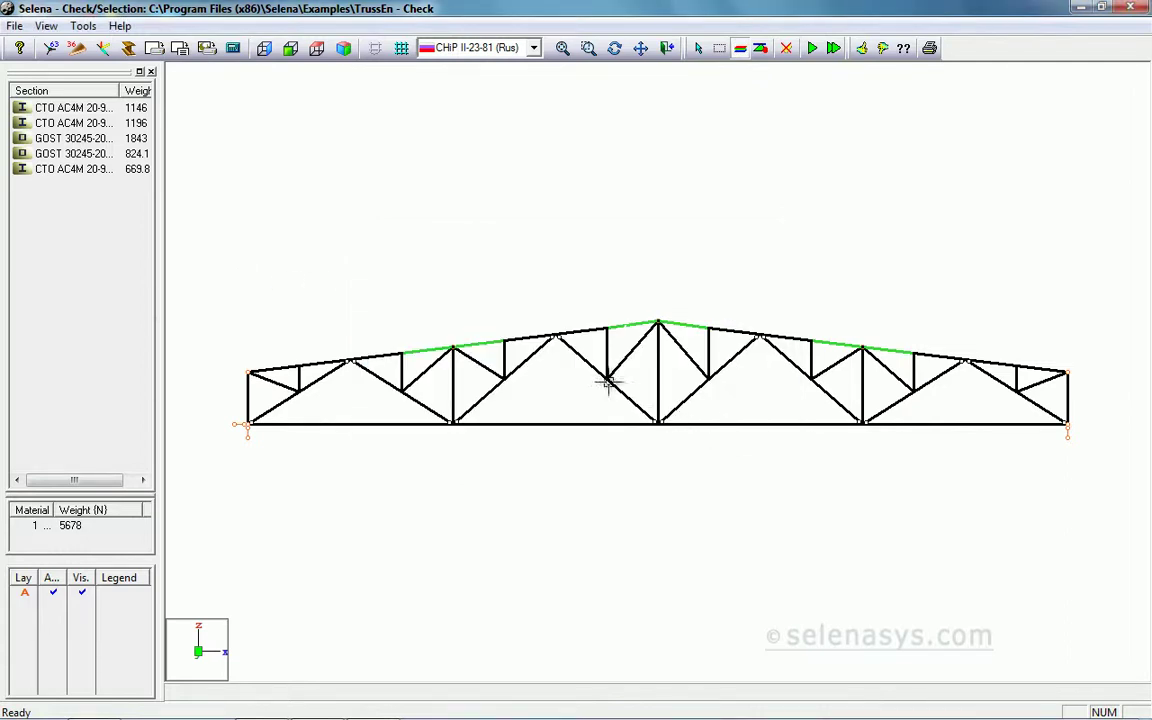
pyautogui.click(13, 26)
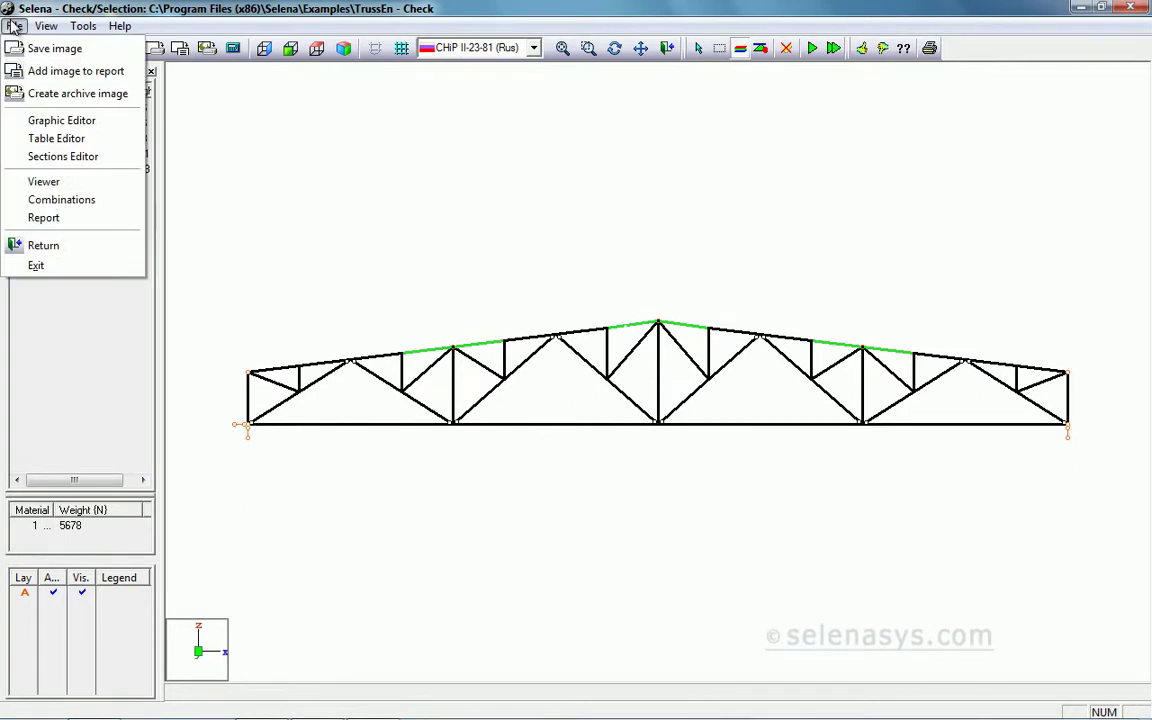
pyautogui.click(60, 120)
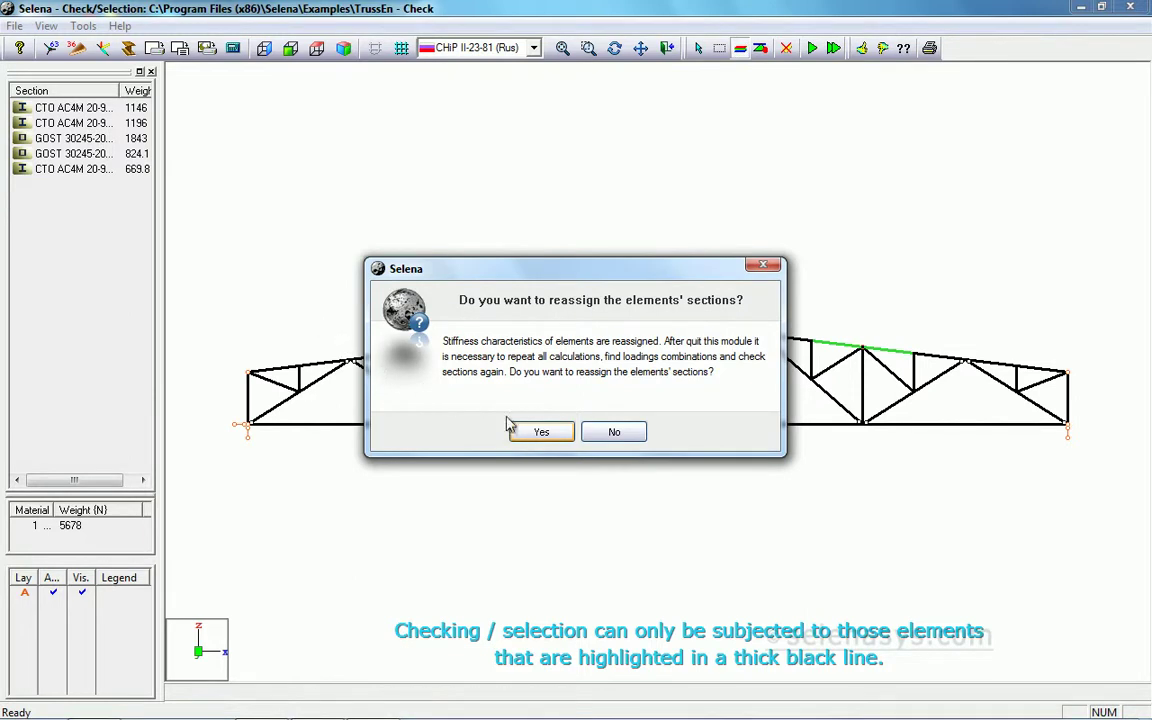
pyautogui.click(541, 431)
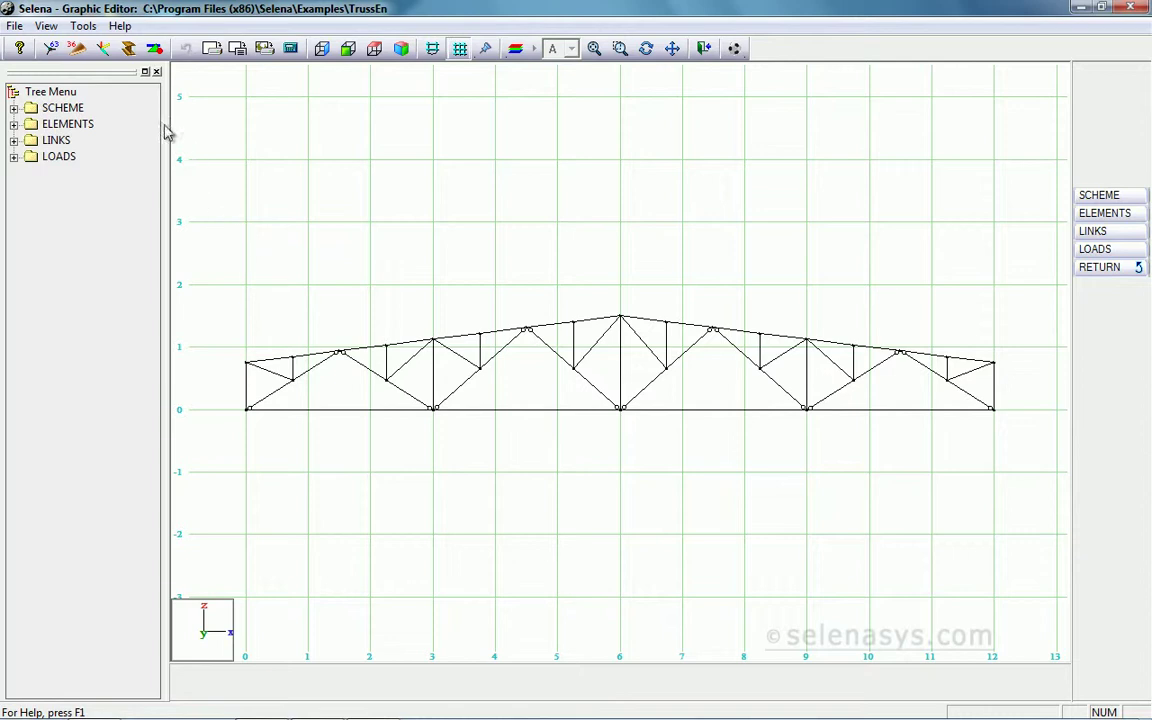
# Step: Review the new group 5 section CTO AC4M 20-93 18B1 in the element Properties
pyautogui.click(83, 26)
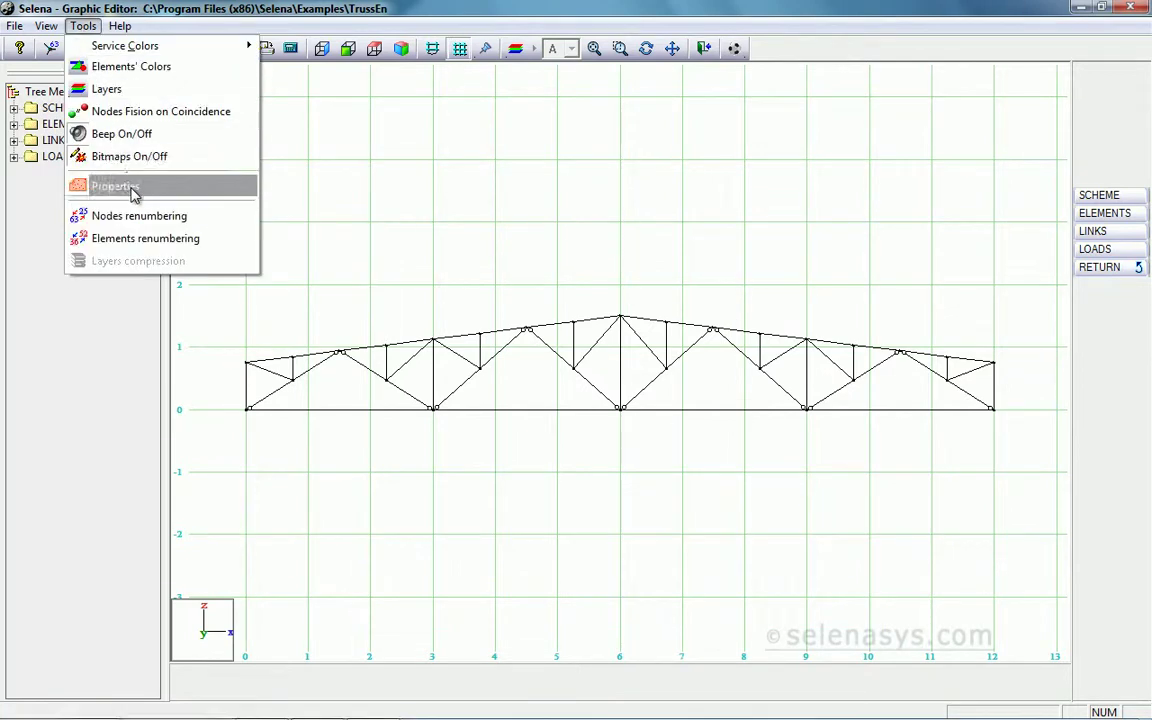
pyautogui.click(120, 187)
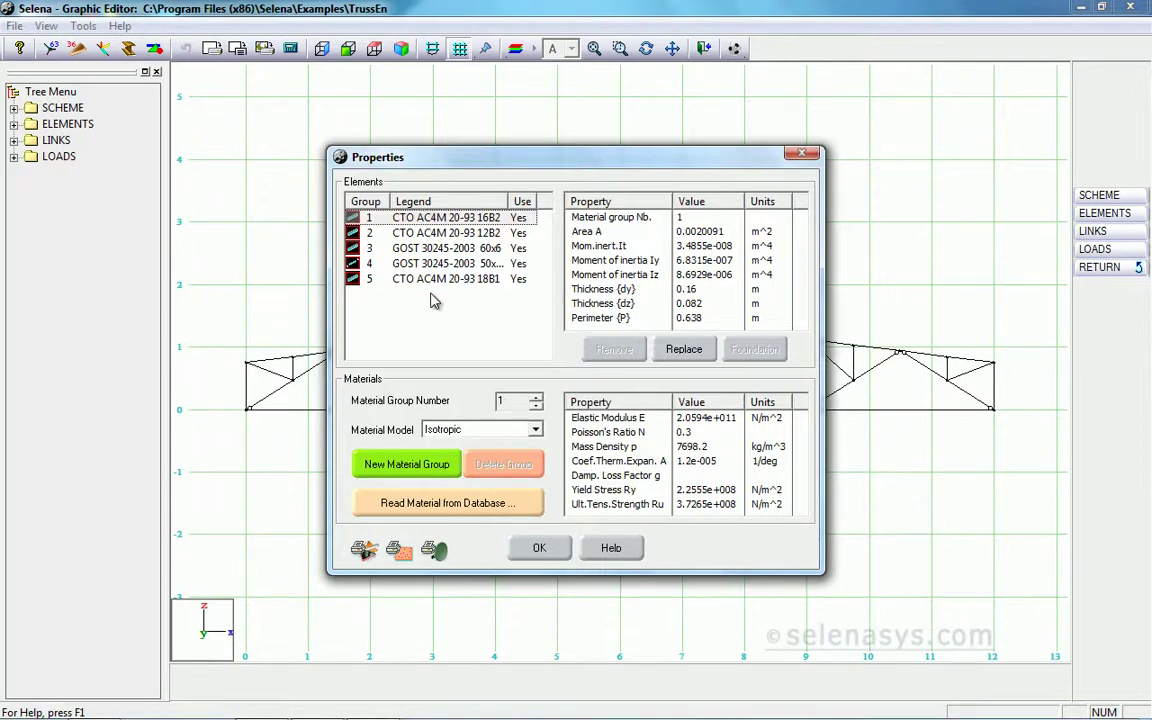
pyautogui.click(420, 279)
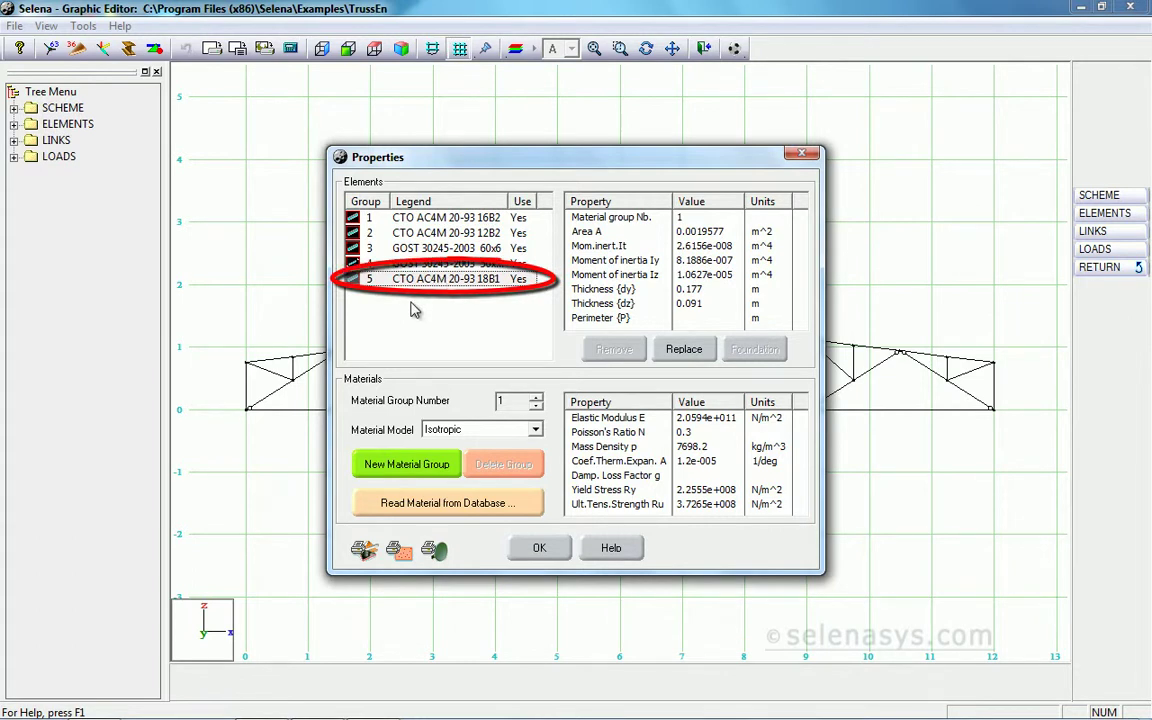
pyautogui.click(553, 551)
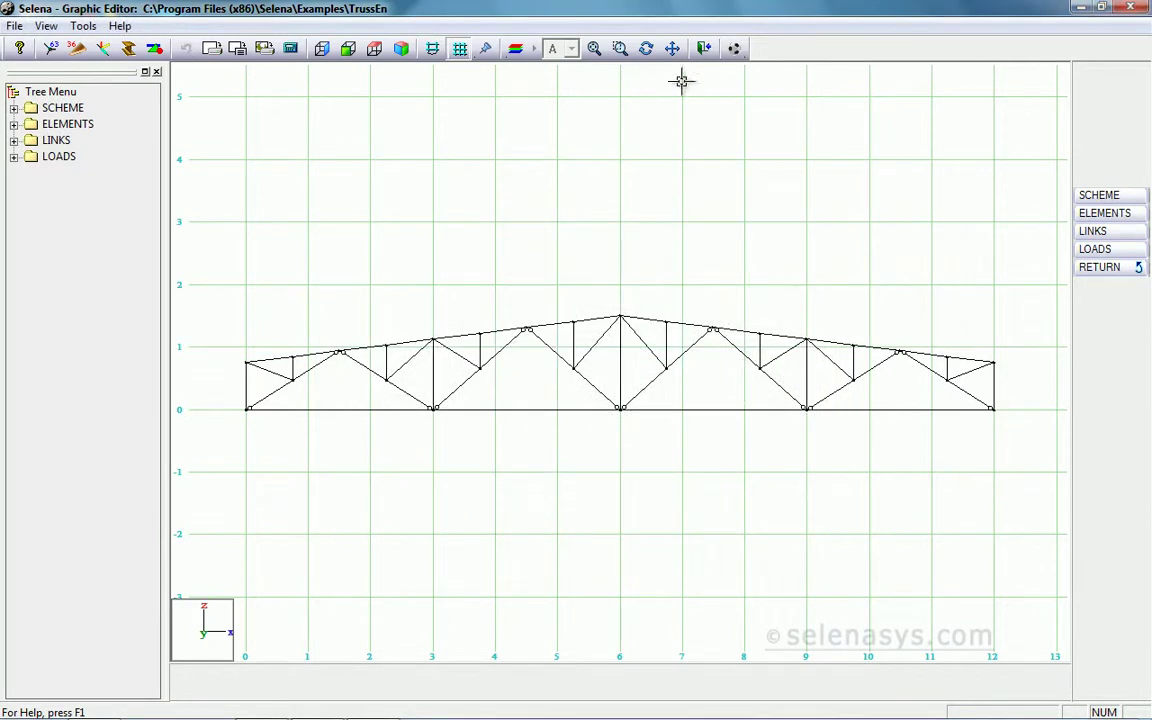
# Step: Leave the Graphic Editor and rerun the static calculation of the truss
pyautogui.click(705, 48)
pyautogui.click(127, 26)
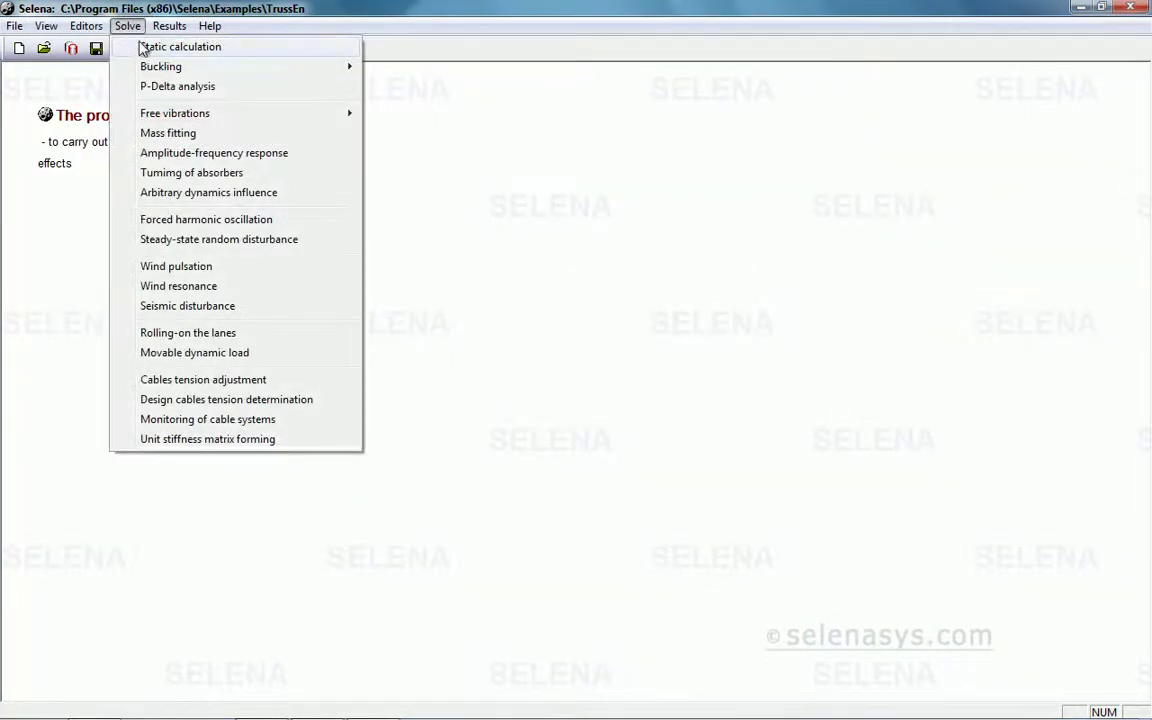
pyautogui.click(152, 48)
# Step: Run the linear buckling calculation with a relative precision of 0.001 and coefficient 1 for loading 1
pyautogui.click(127, 26)
pyautogui.moveTo(153, 66)
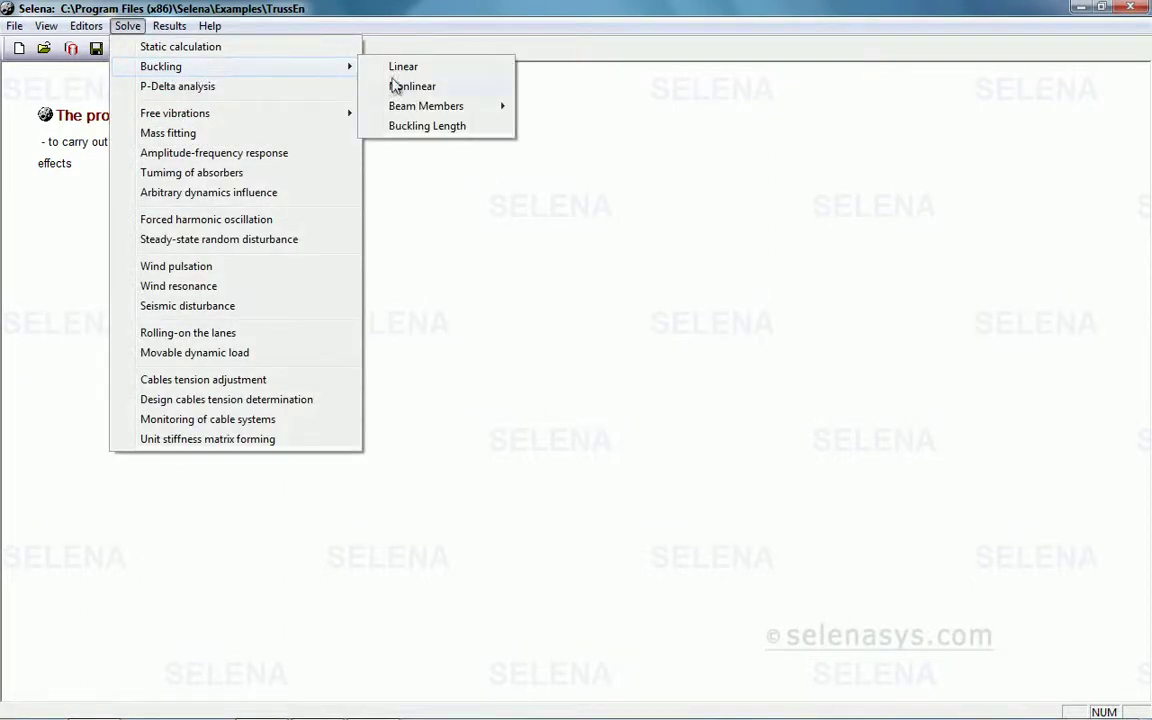
pyautogui.click(424, 70)
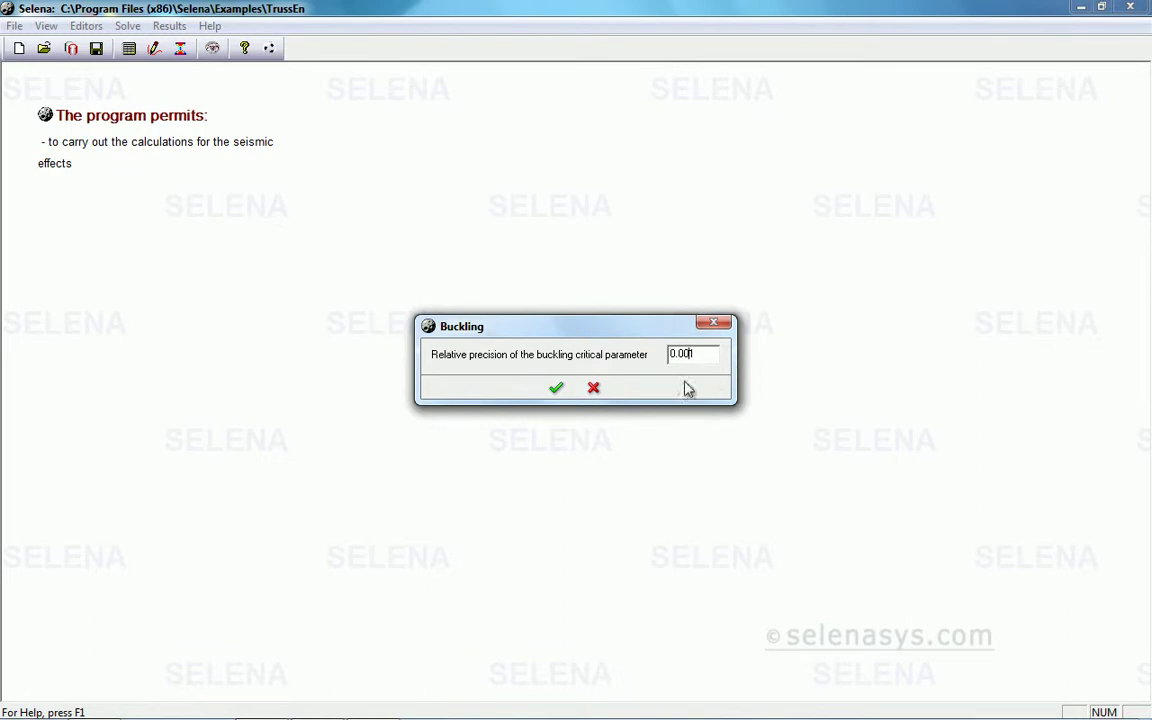
pyautogui.click(556, 388)
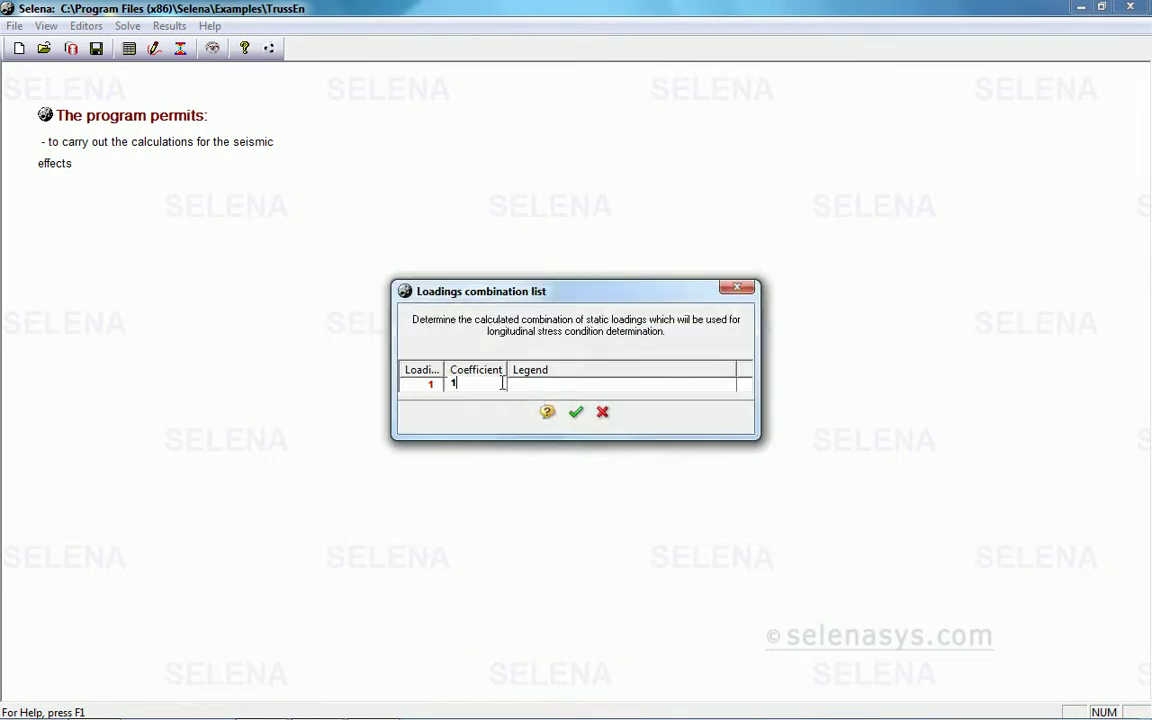
pyautogui.click(576, 412)
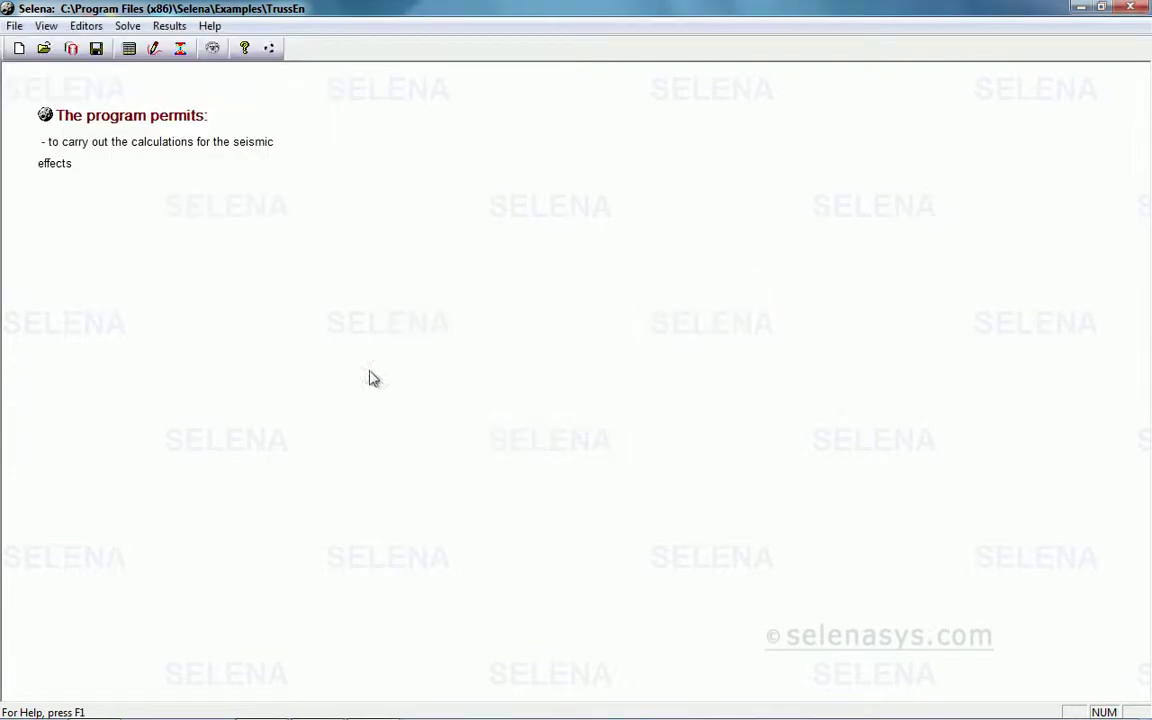
# Step: Run the Buckling Length calculation, accepting its settings
pyautogui.click(128, 27)
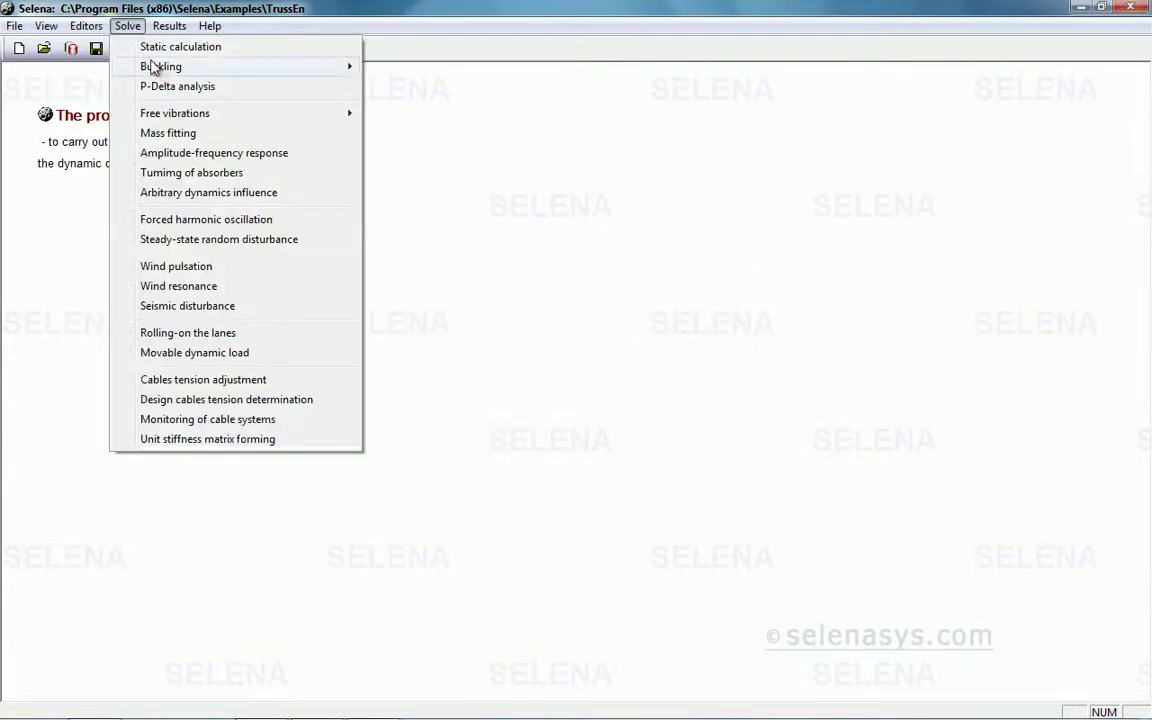
pyautogui.moveTo(157, 71)
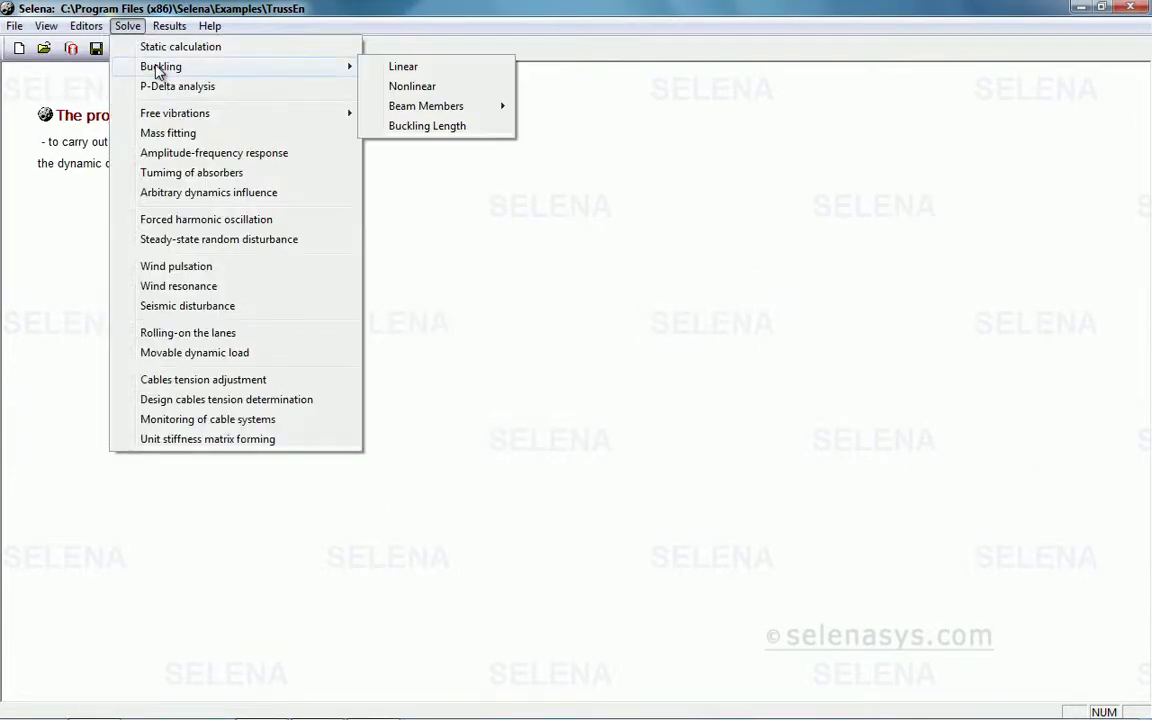
pyautogui.click(425, 128)
pyautogui.click(577, 413)
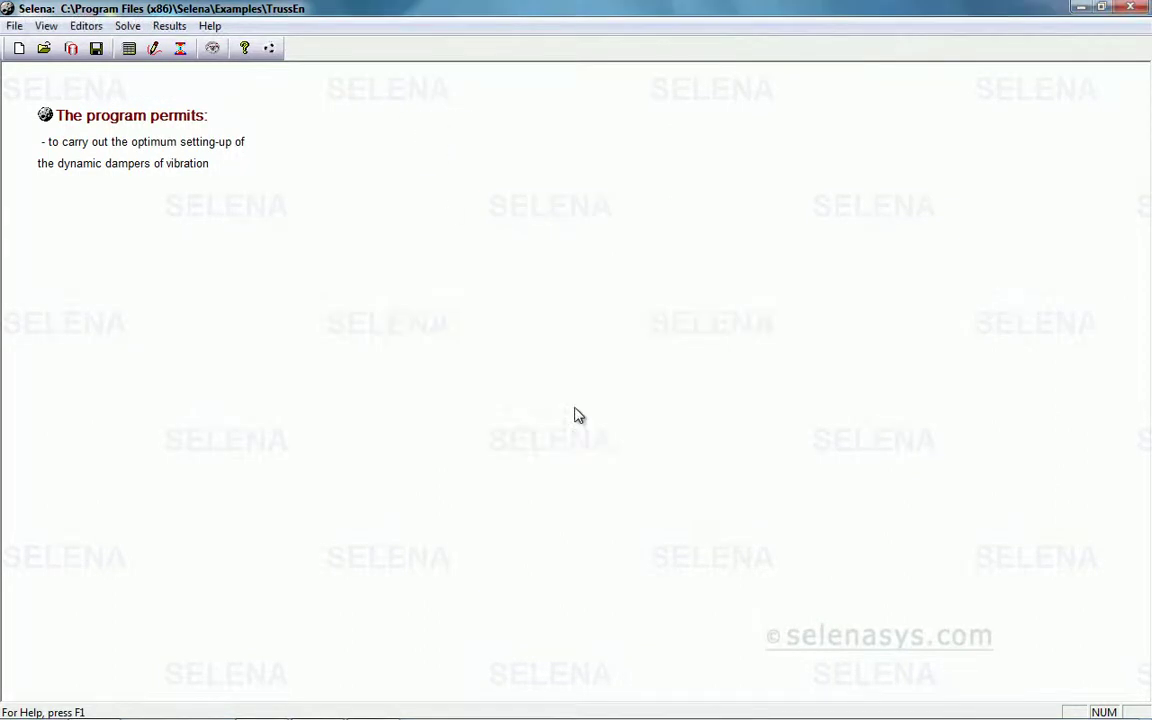
# Step: Open the load combinations, select the order for stiffness 5 and switch to Results of combinations
pyautogui.click(170, 26)
pyautogui.click(176, 86)
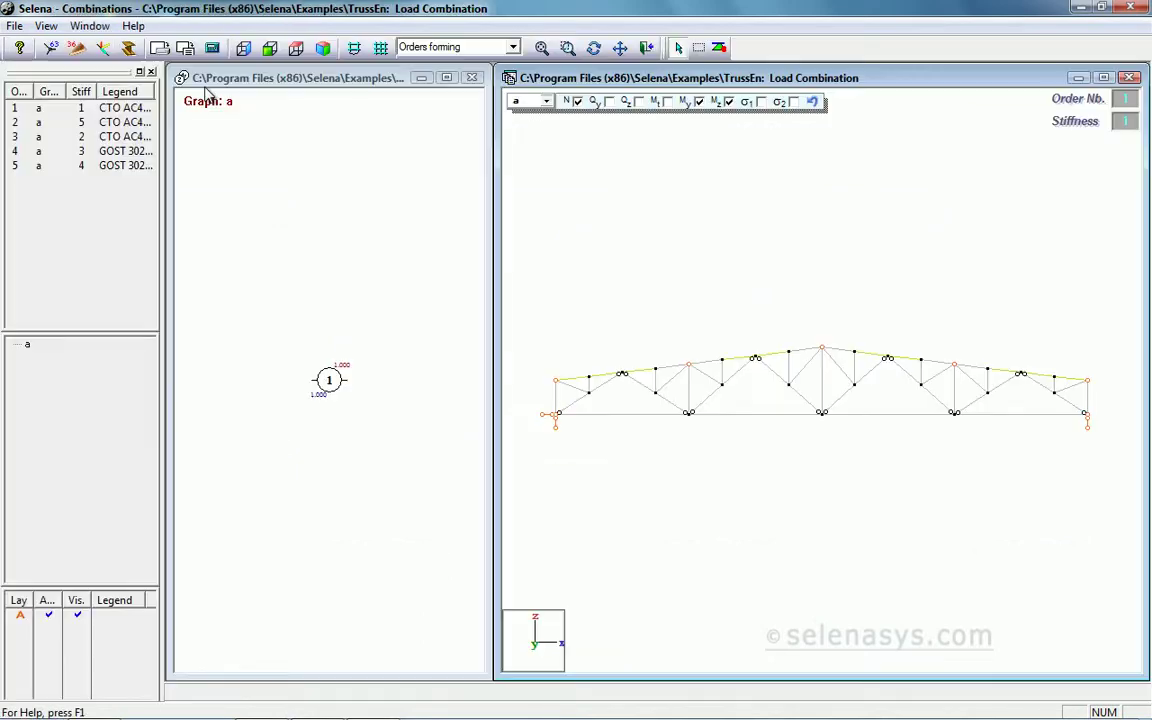
pyautogui.click(121, 123)
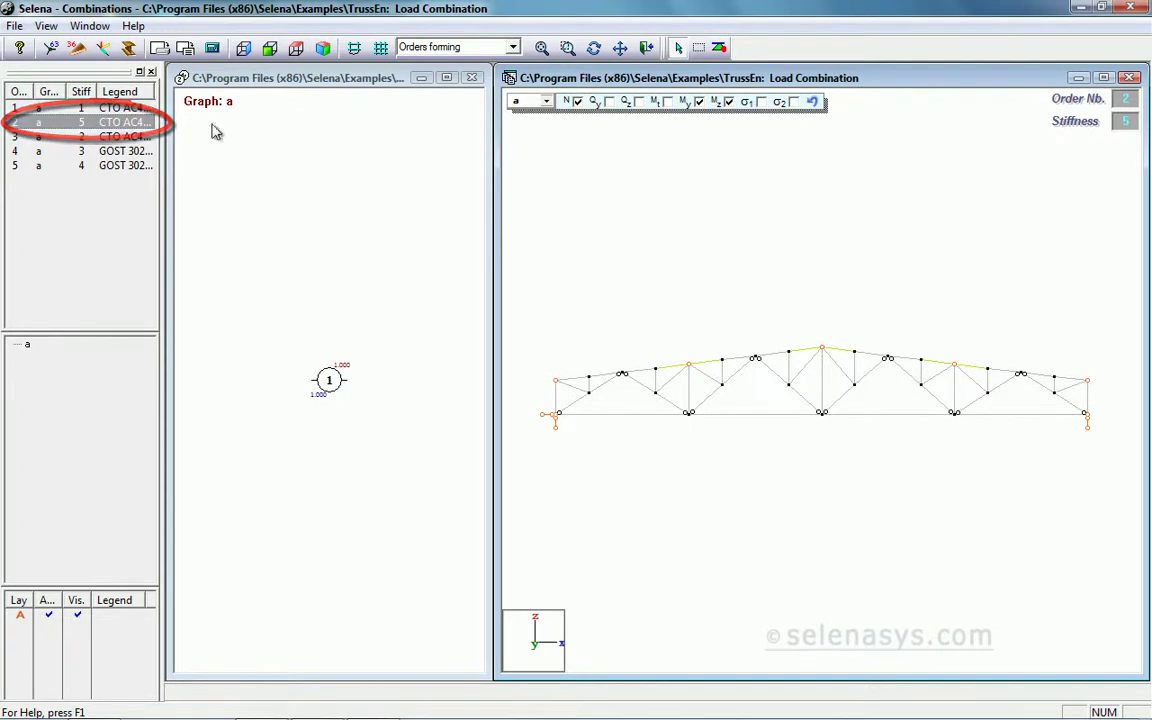
pyautogui.click(512, 48)
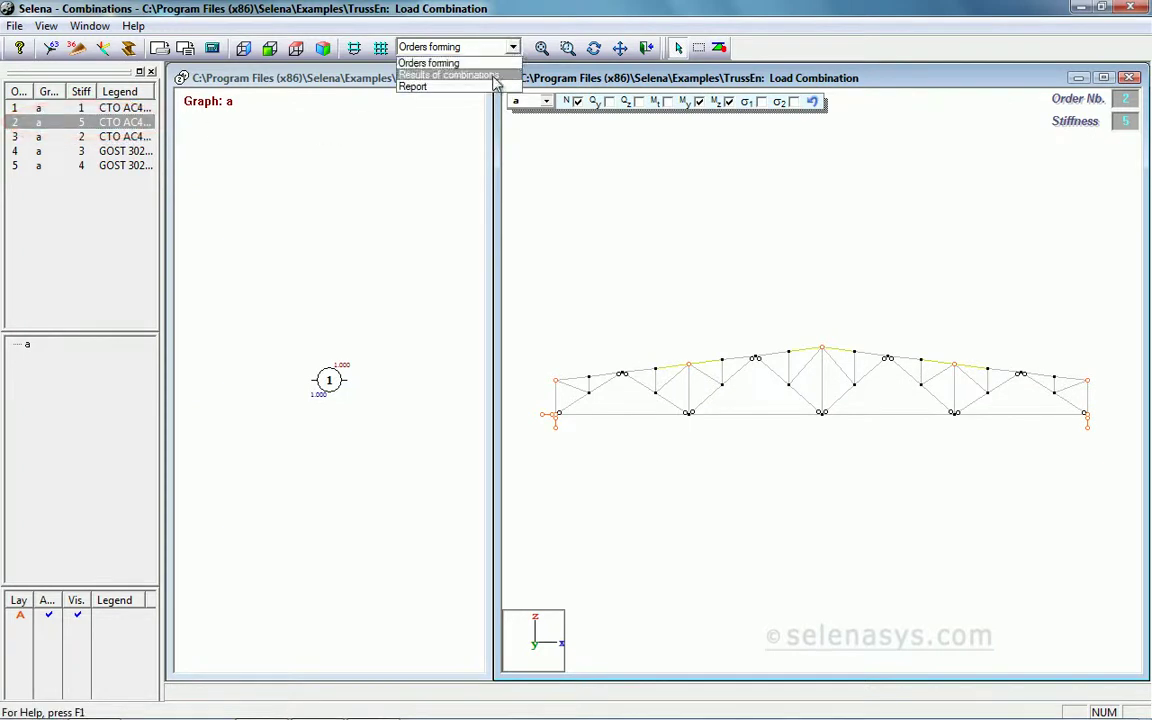
pyautogui.click(448, 75)
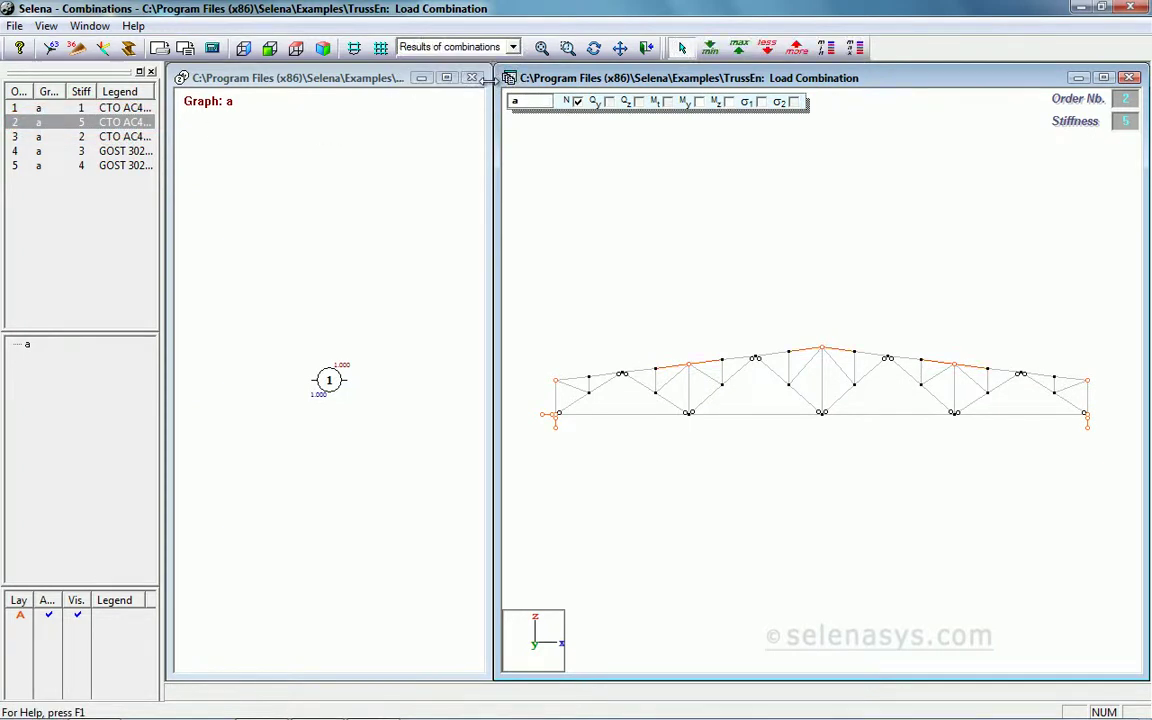
# Step: Rerun Sections' checking on the whole truss in Check/Selection mode and inspect the check values of the upper-chord elements with the new 18B1 section
pyautogui.click(14, 26)
pyautogui.click(66, 135)
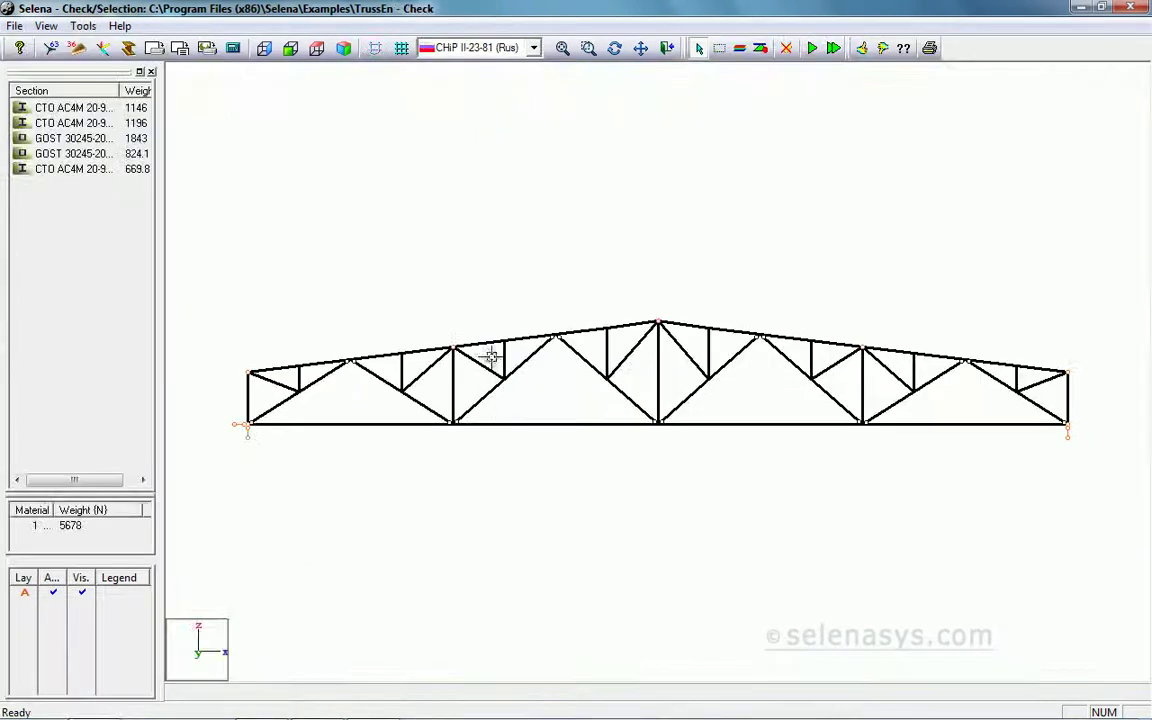
pyautogui.click(740, 50)
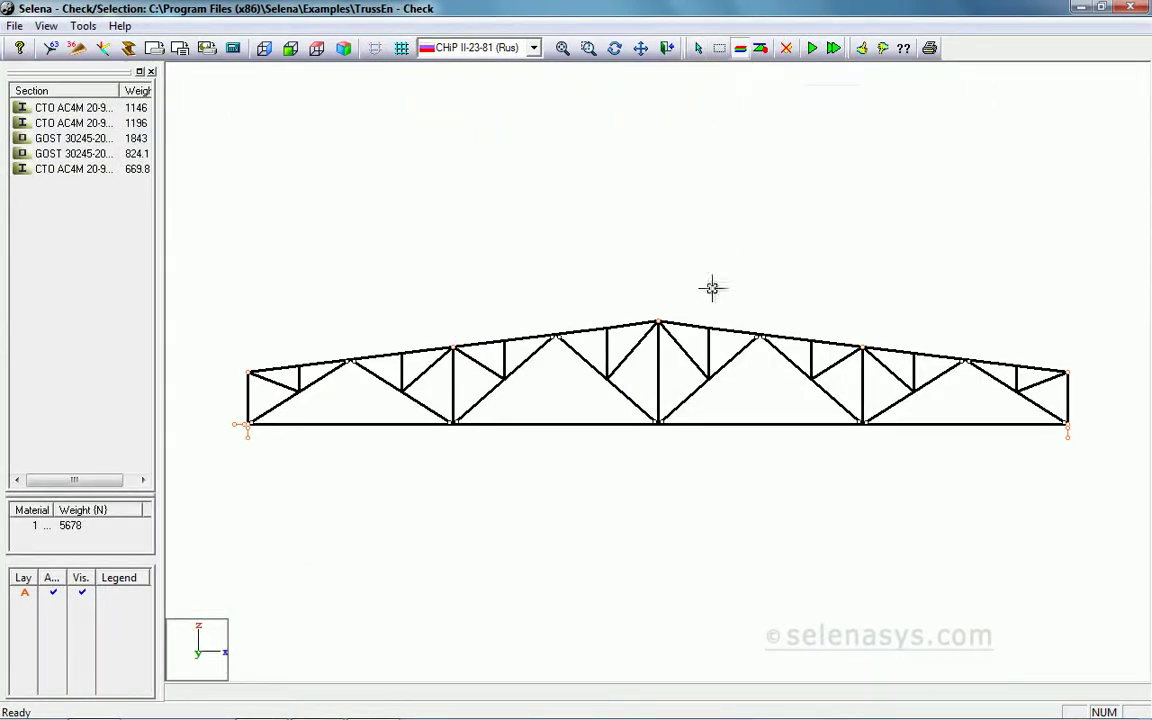
pyautogui.click(710, 327)
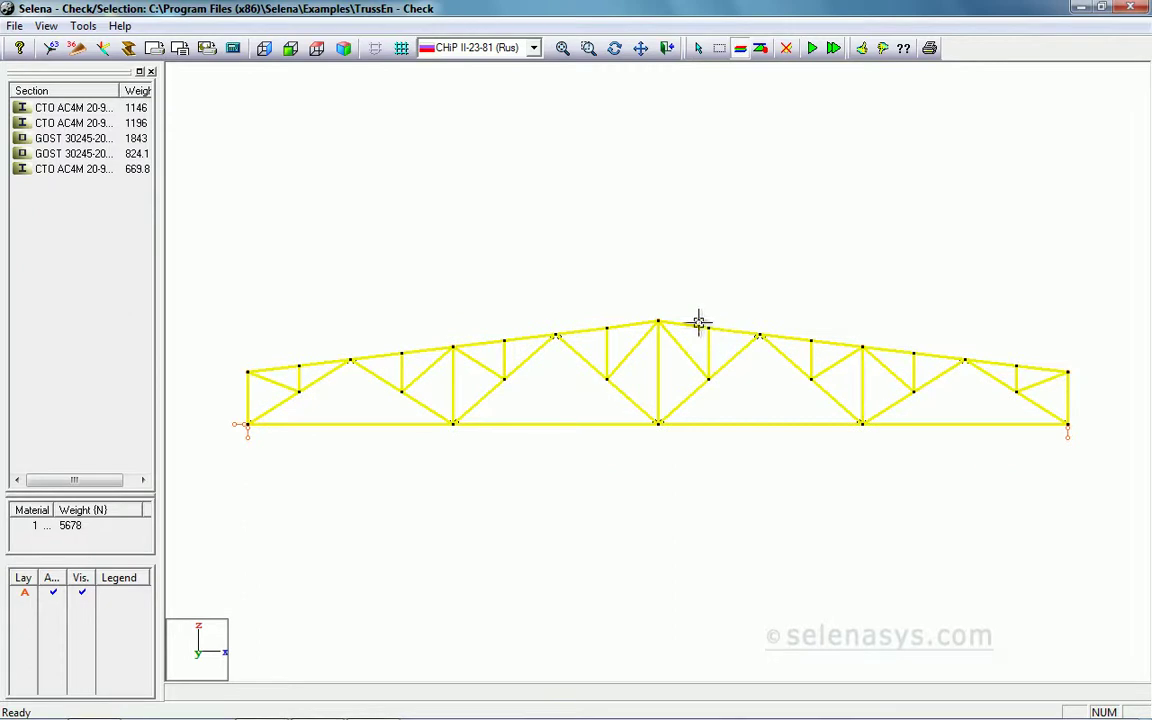
pyautogui.click(82, 26)
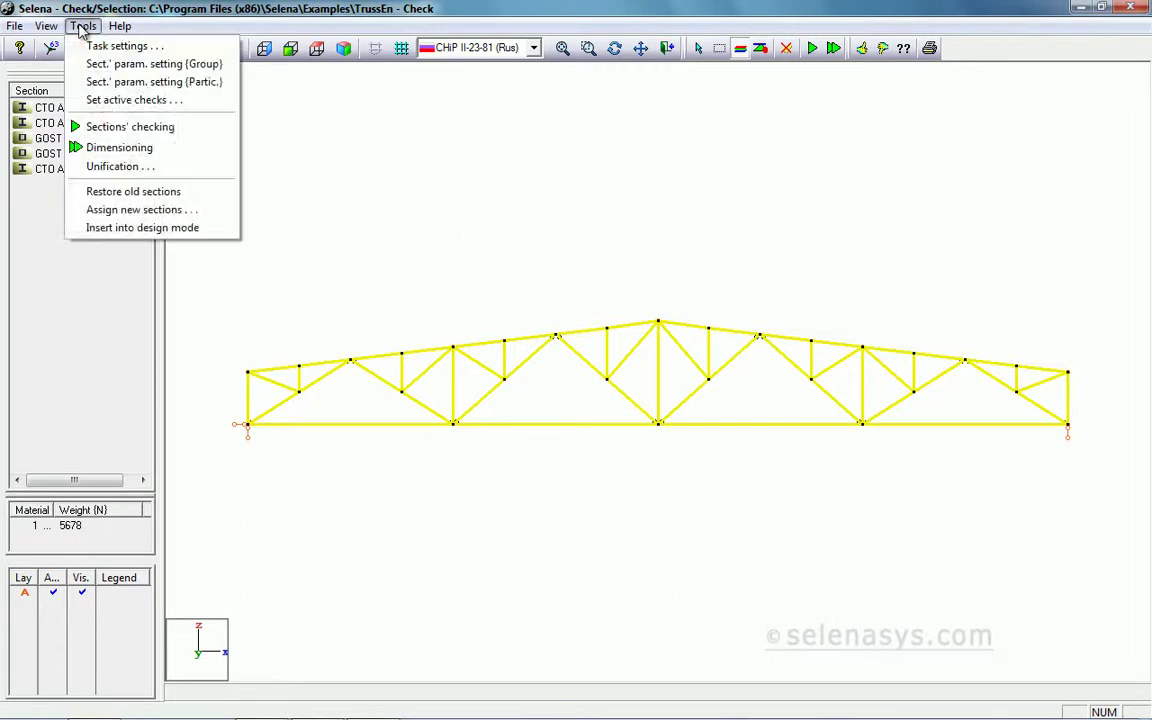
pyautogui.click(110, 131)
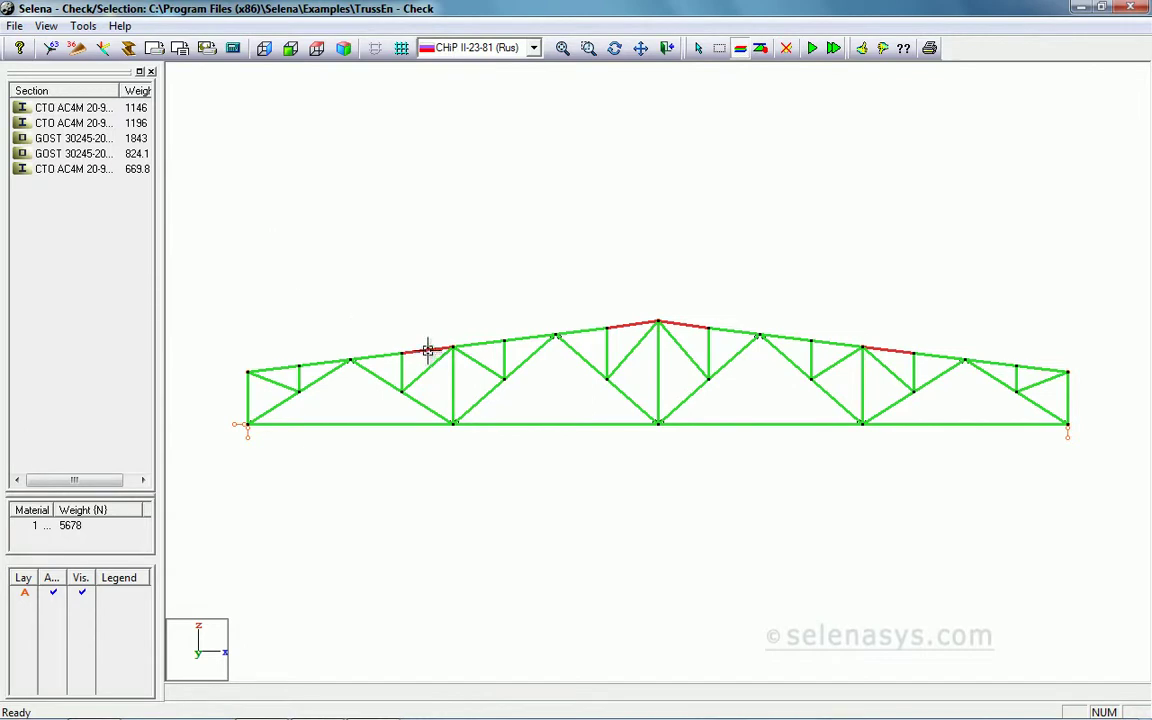
pyautogui.moveTo(428, 349)
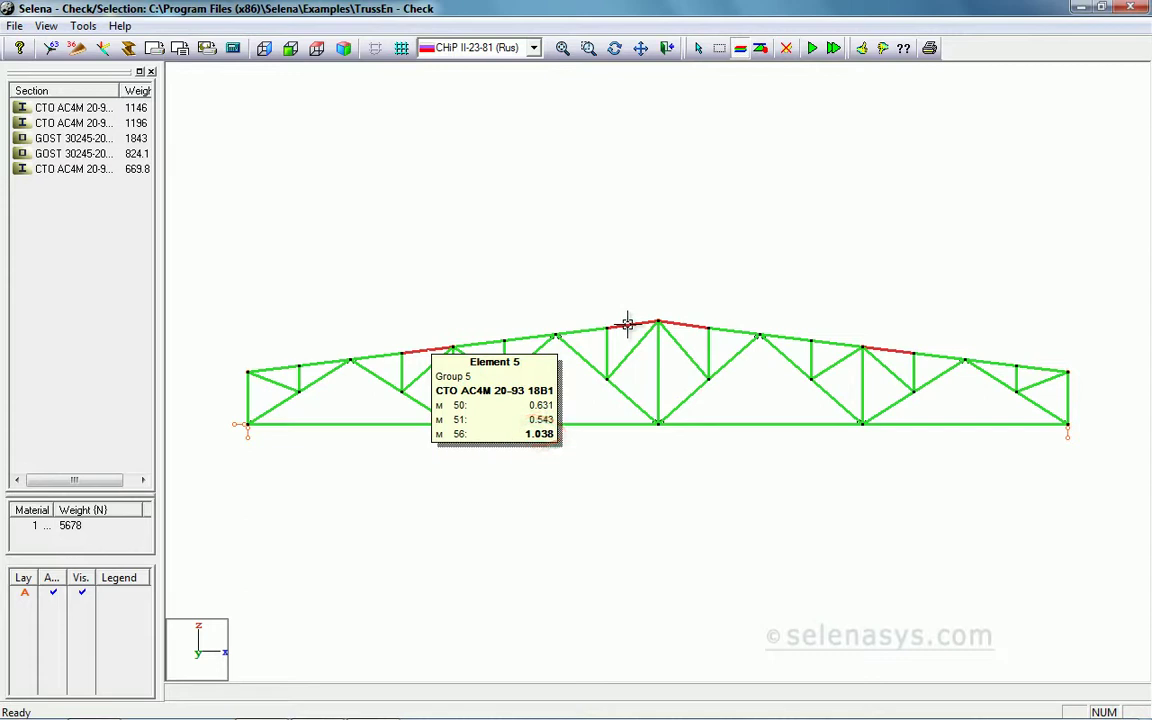
pyautogui.moveTo(628, 328)
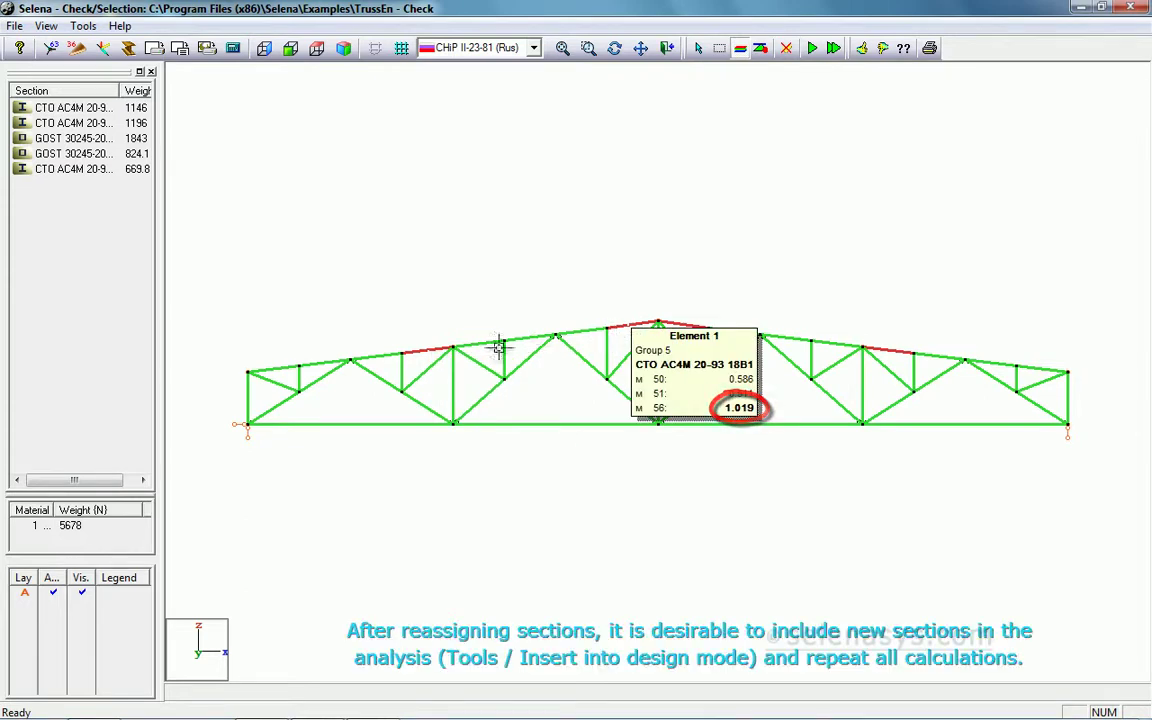
pyautogui.moveTo(478, 338)
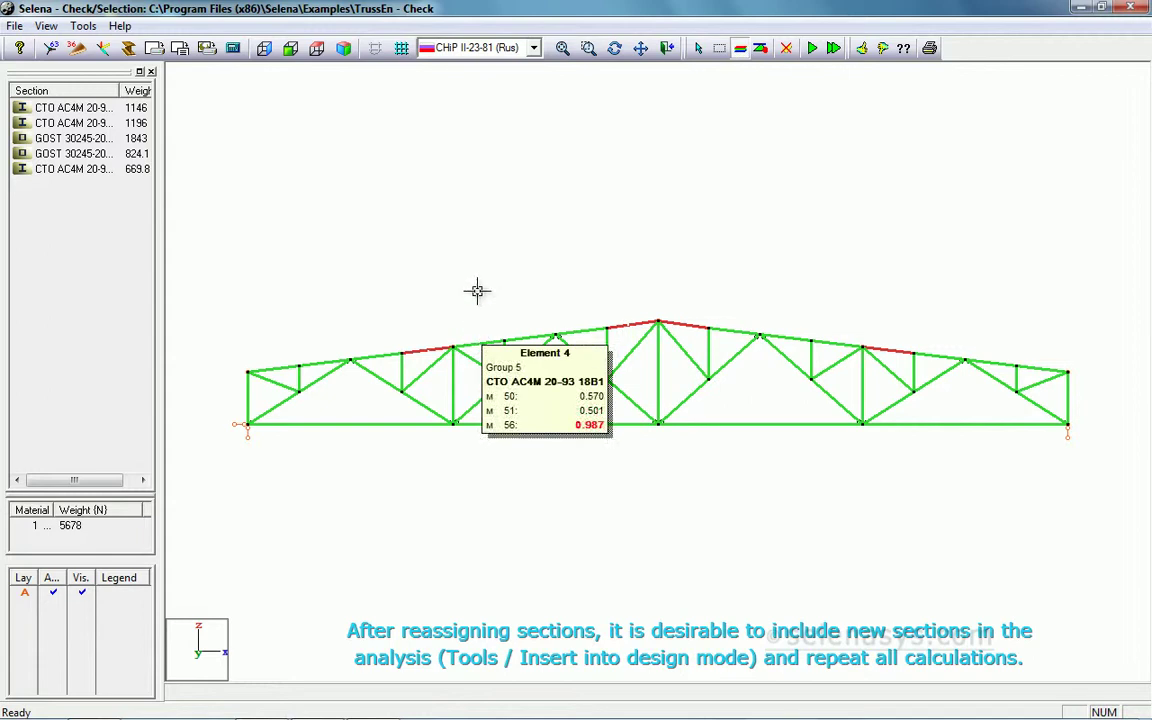